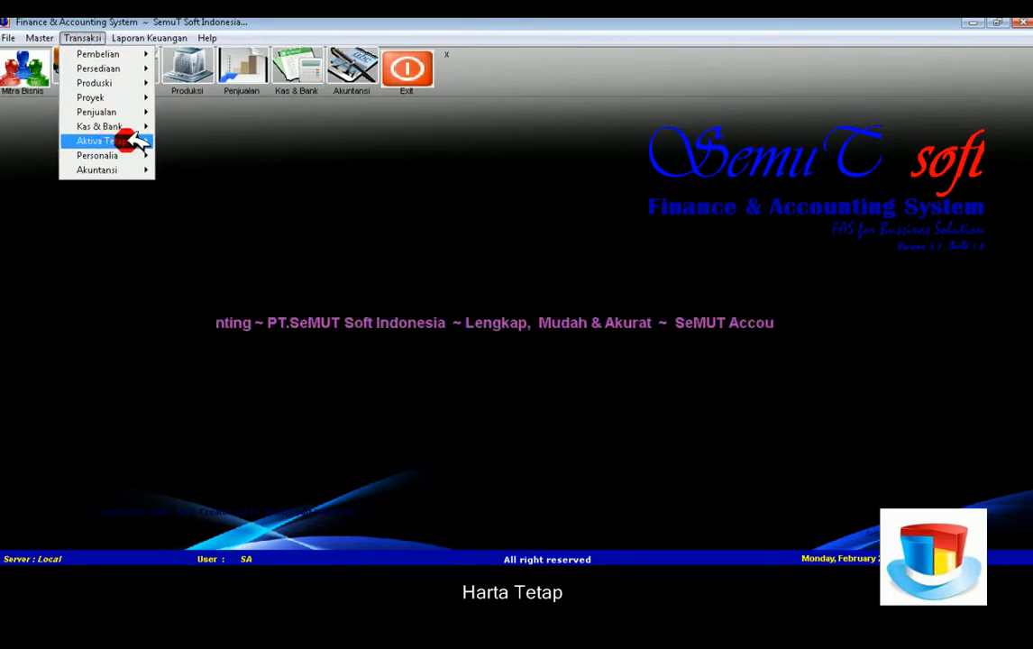
# Open the Aktiva Tetap & Penyusutan list and switch off its Header Item and Semua Kolom options
pyautogui.moveTo(135, 142)
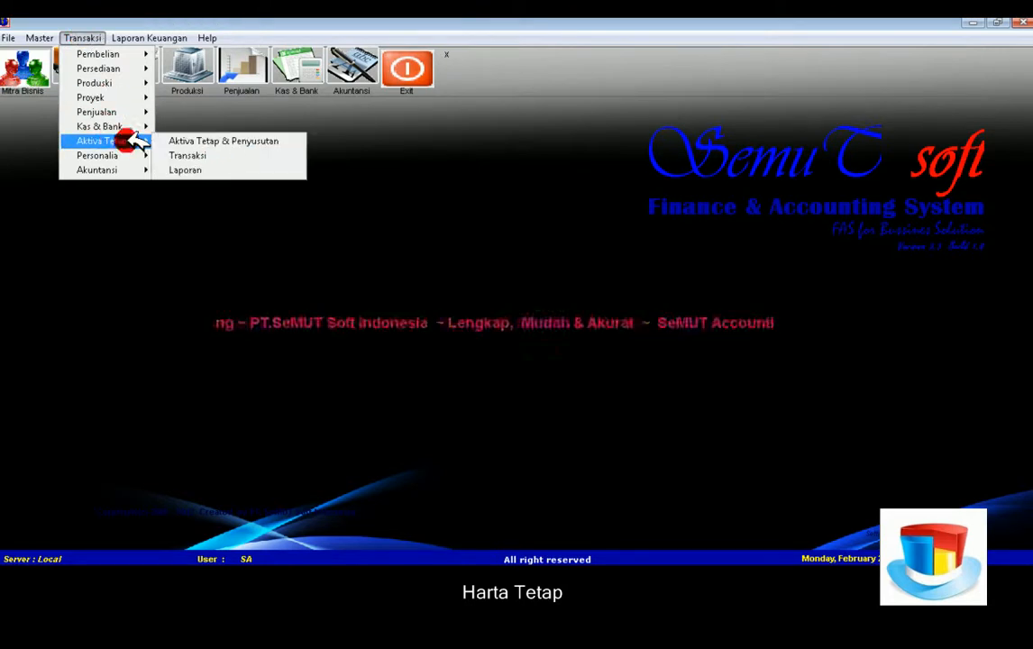
pyautogui.click(183, 139)
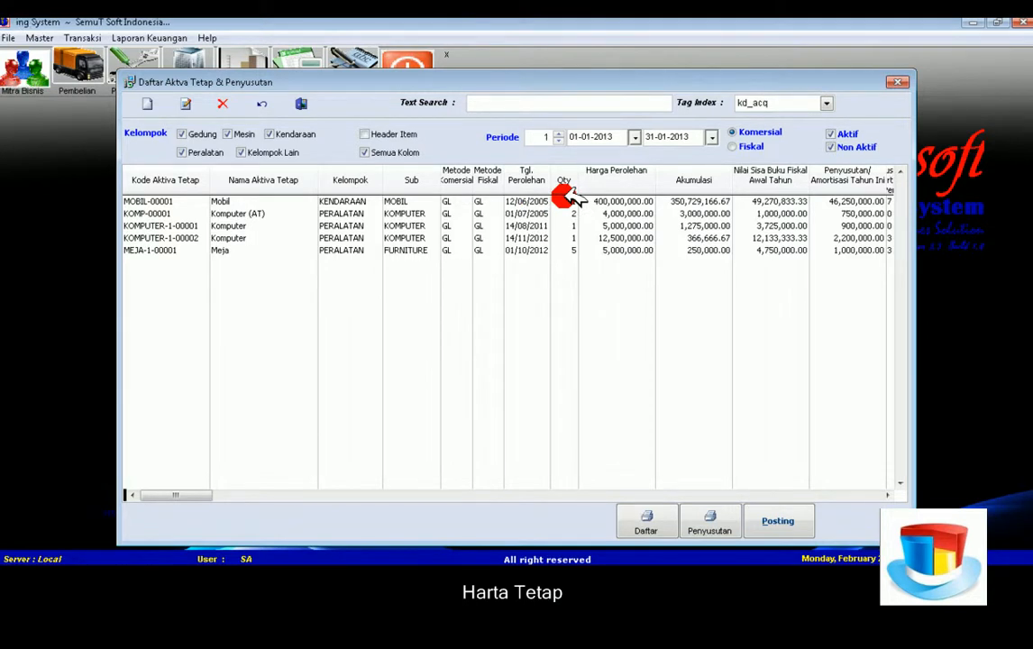
pyautogui.click(372, 151)
pyautogui.click(371, 133)
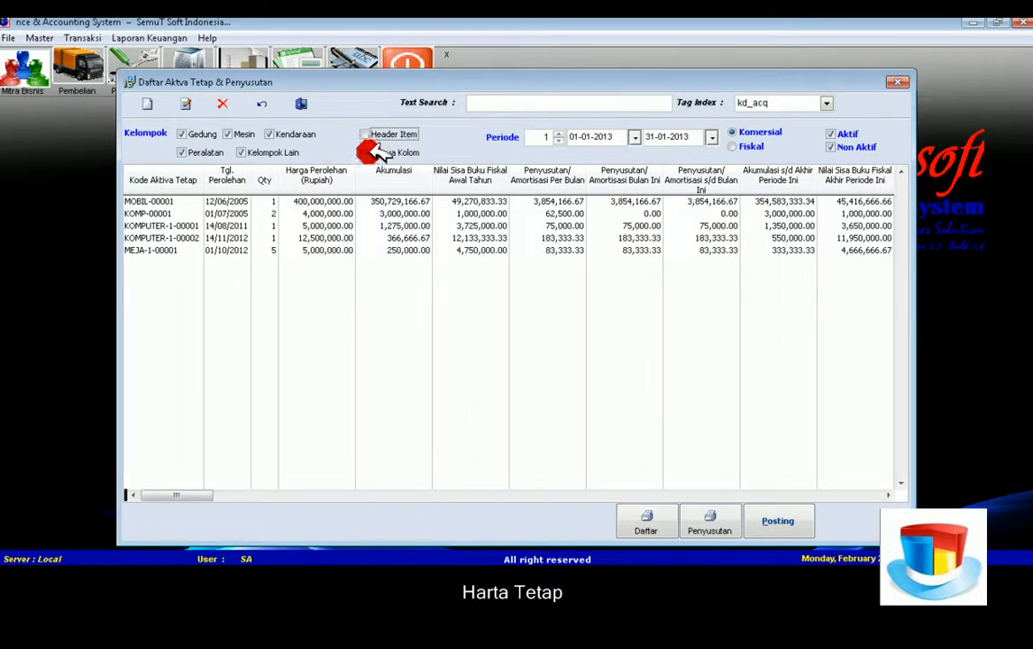
pyautogui.click(365, 152)
pyautogui.click(365, 153)
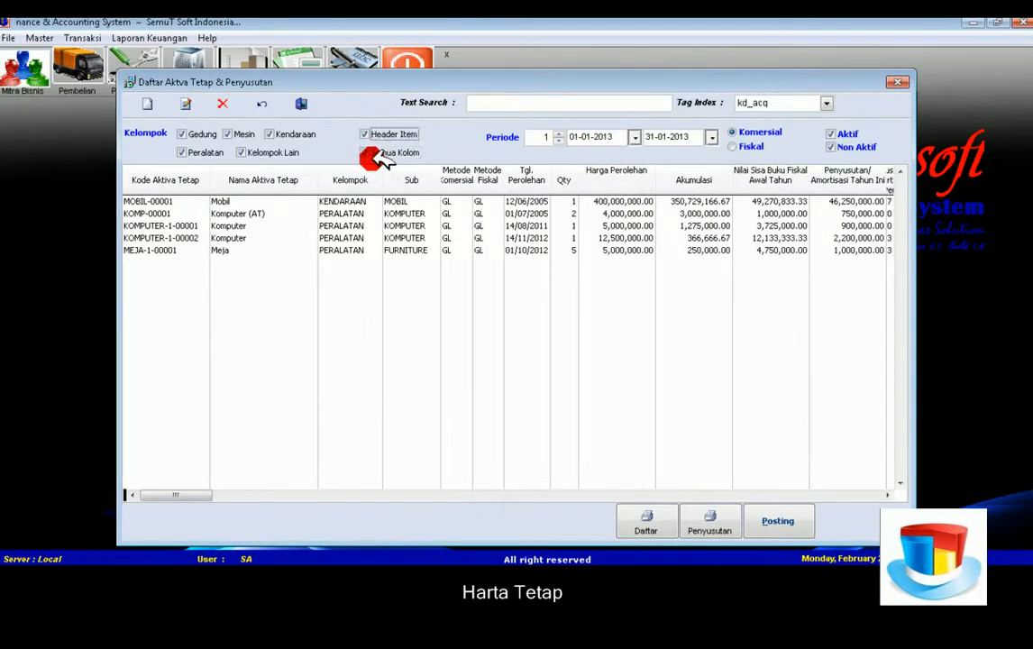
pyautogui.click(374, 137)
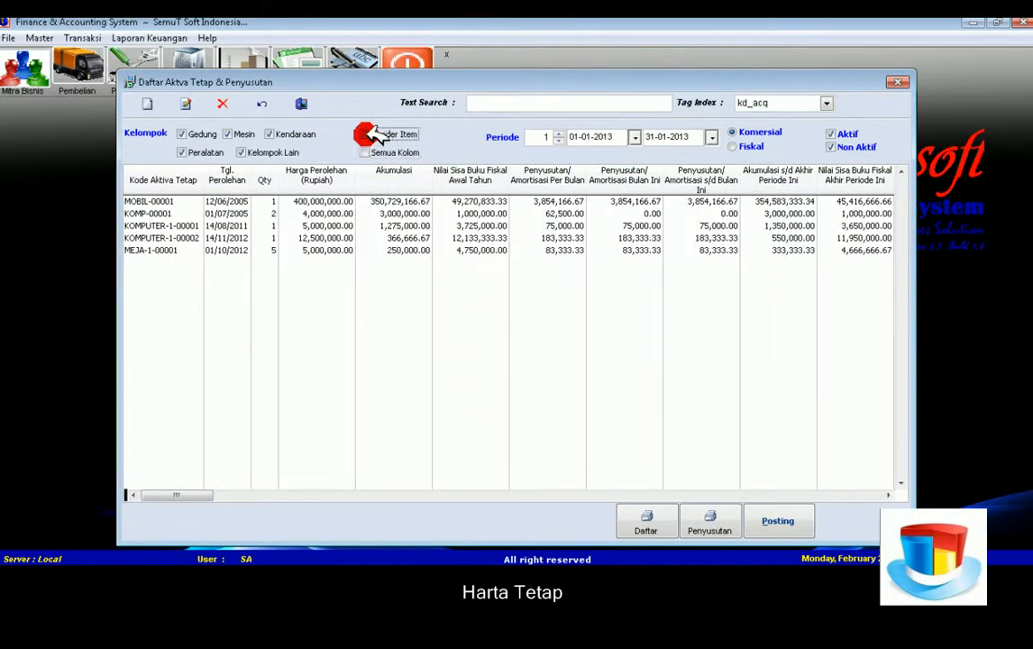
pyautogui.click(368, 152)
pyautogui.click(366, 132)
pyautogui.click(366, 133)
pyautogui.click(366, 133)
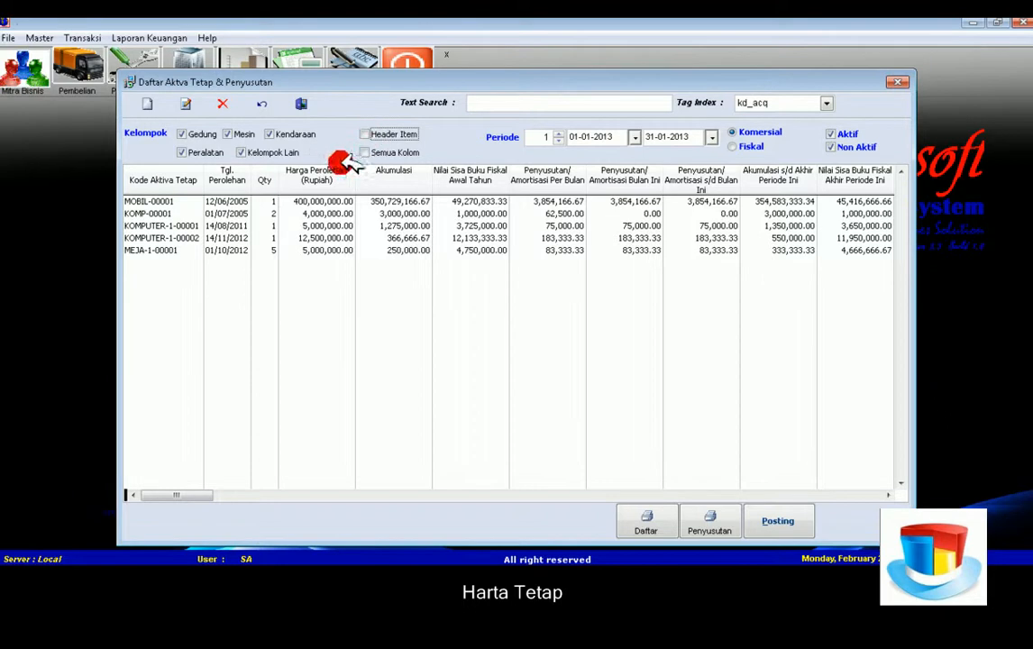
# Start a new Purchase / Acquisition record and look at the Ambil dari PB and Kode Item lookups without picking anything
pyautogui.click(147, 101)
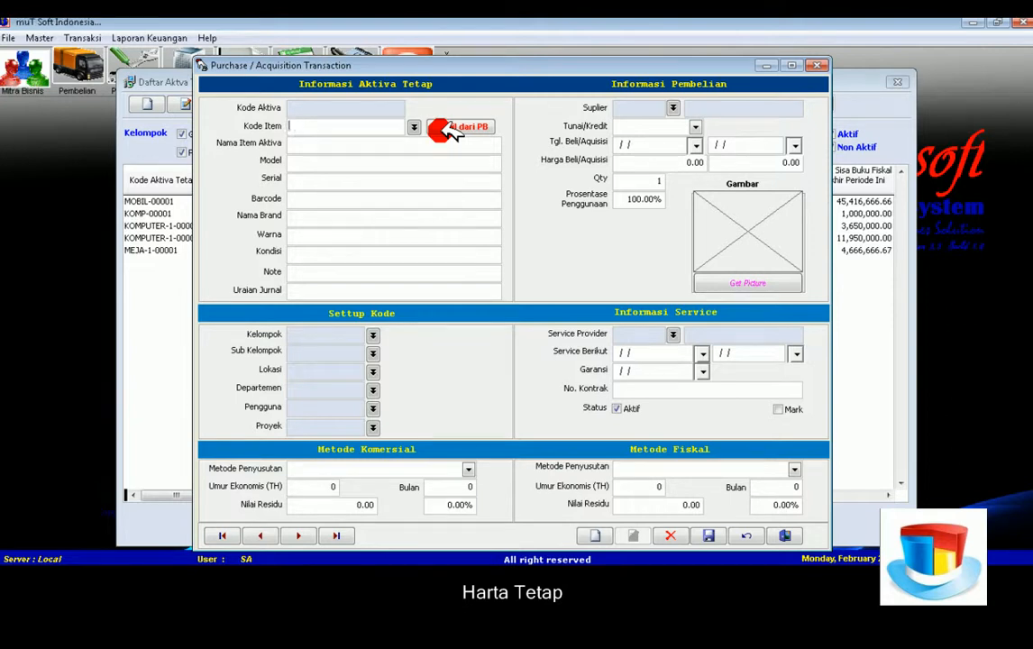
pyautogui.click(448, 131)
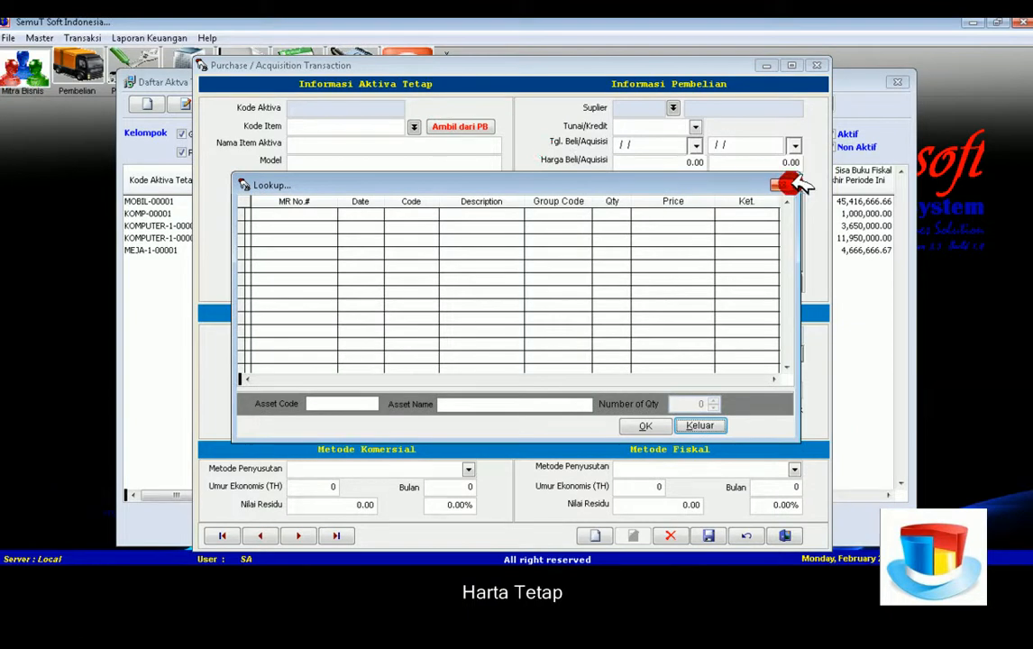
pyautogui.click(781, 185)
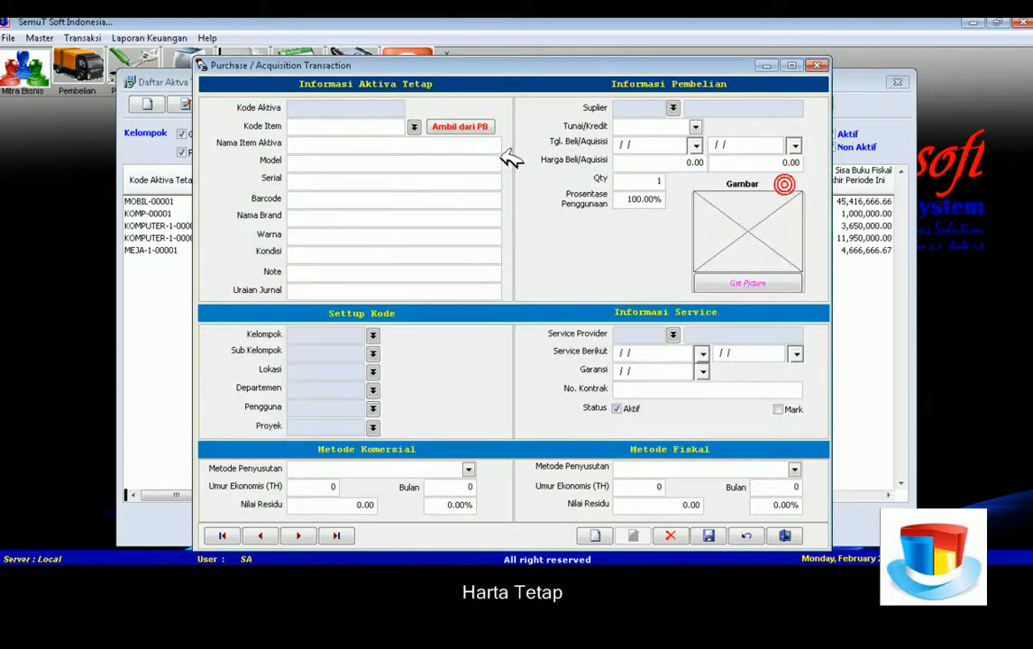
pyautogui.click(414, 127)
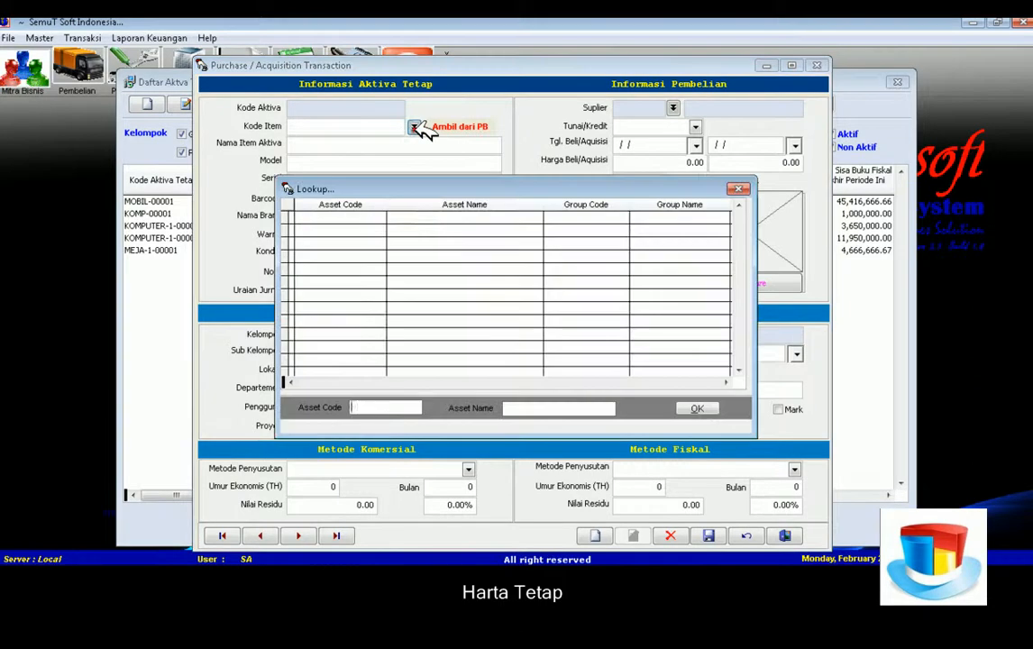
pyautogui.click(734, 190)
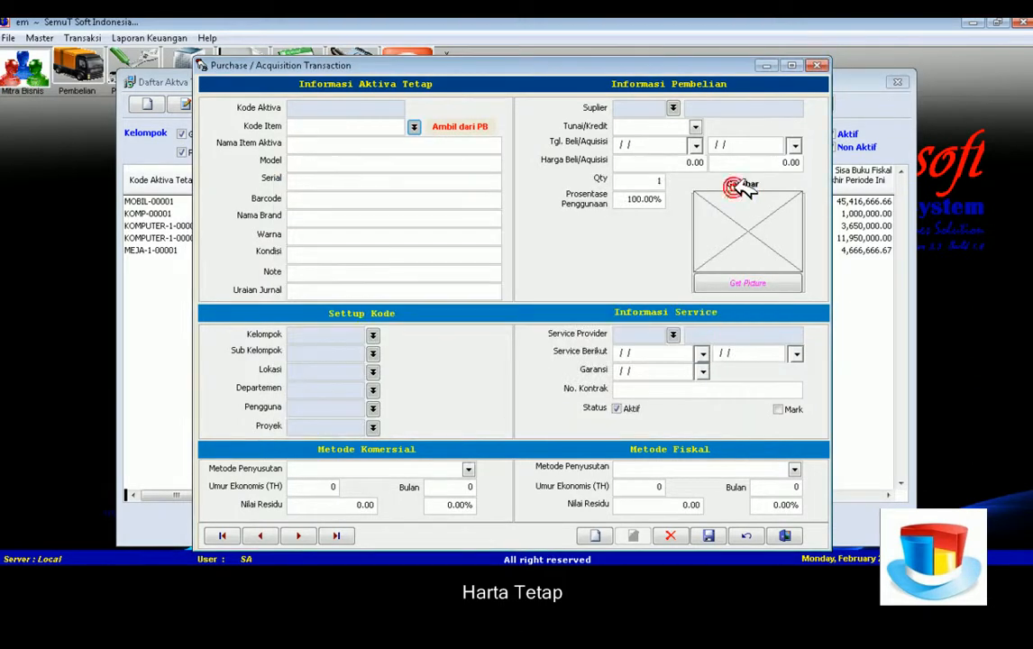
# Enter TRUCK as the Kode Item and Truck as the Nama Item Aktiva
pyautogui.click(294, 124)
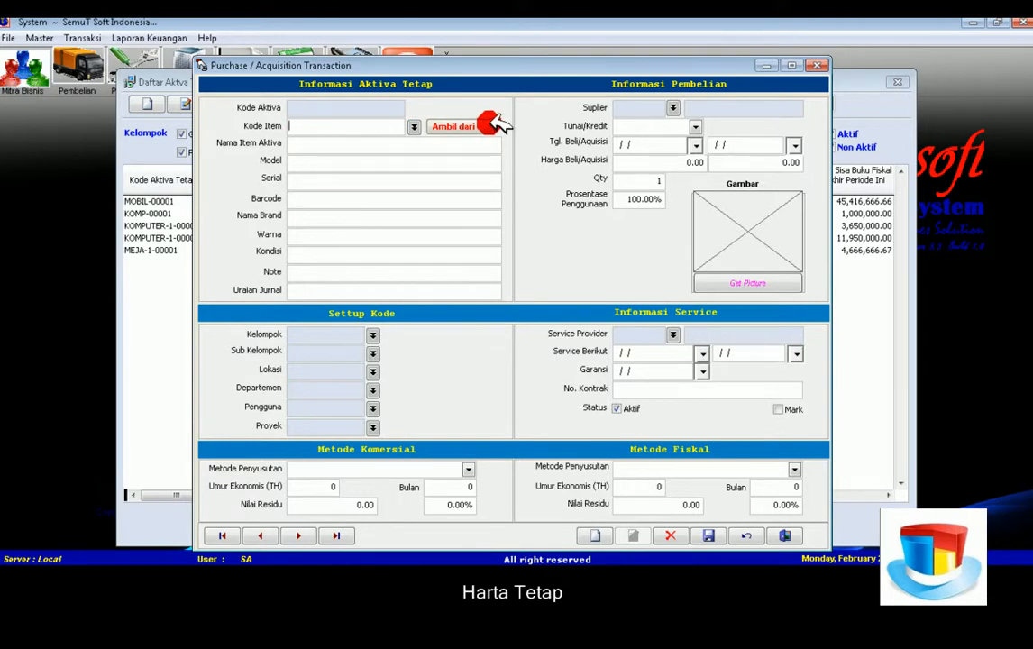
pyautogui.moveTo(521, 61); pyautogui.dragTo(676, 74)
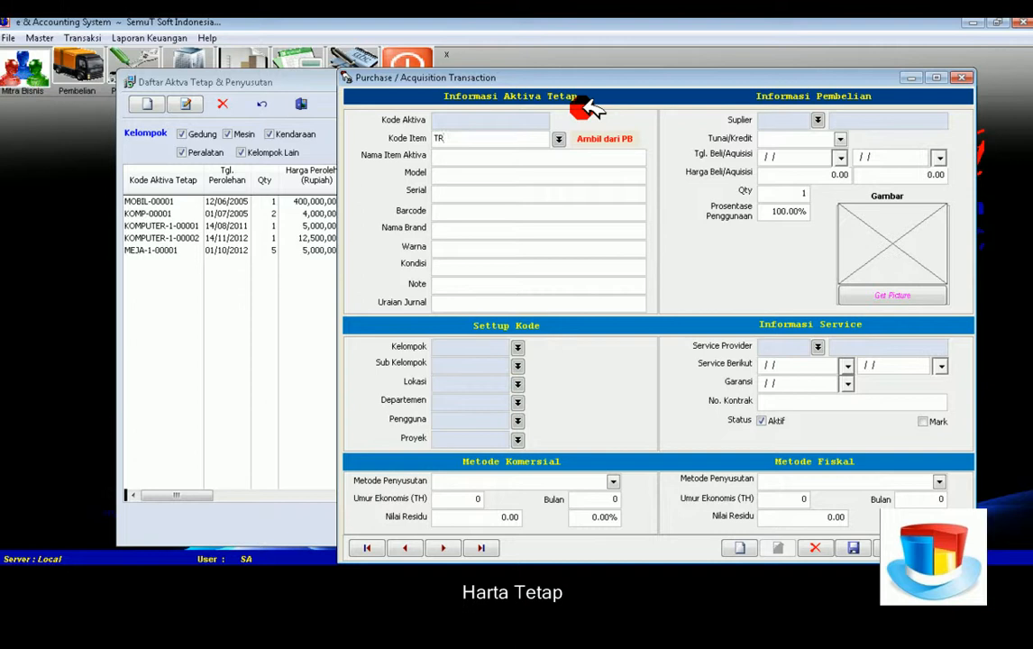
pyautogui.write('CK')
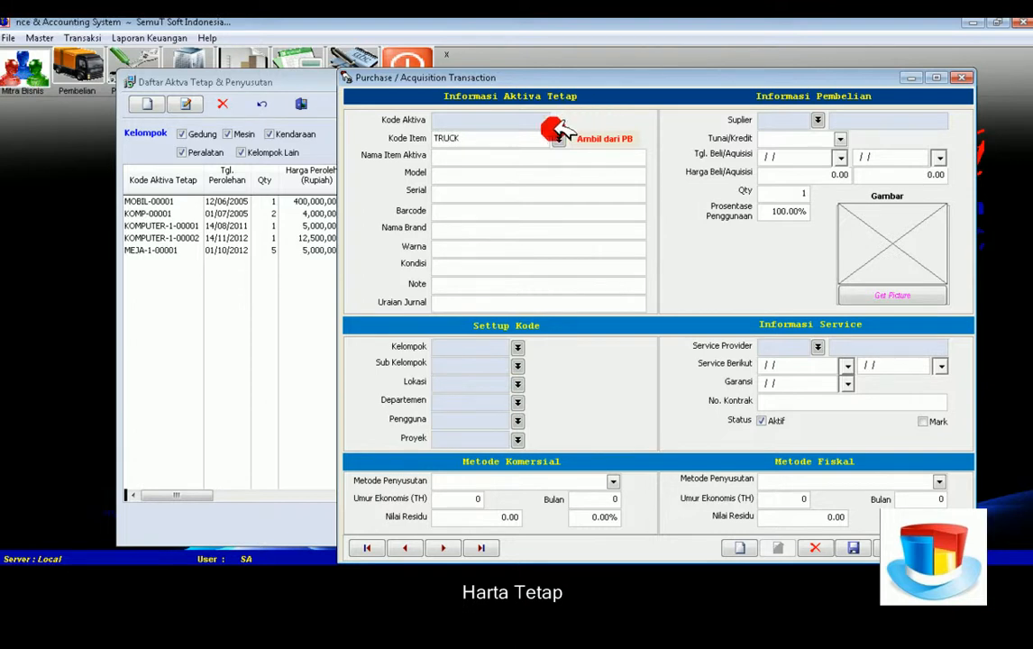
pyautogui.click(503, 155)
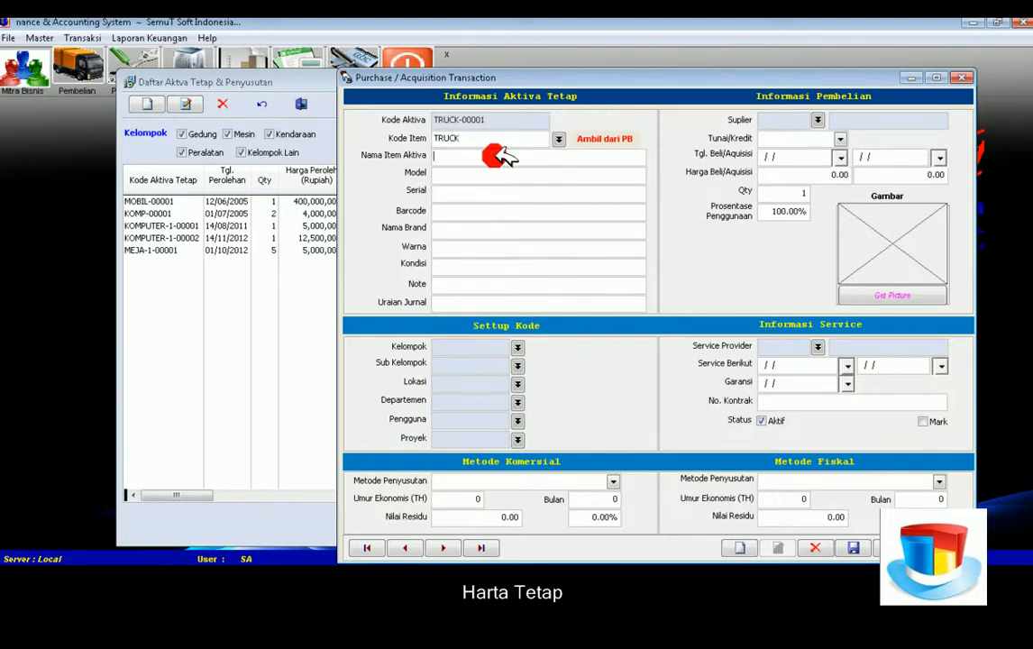
pyautogui.write('Truck')
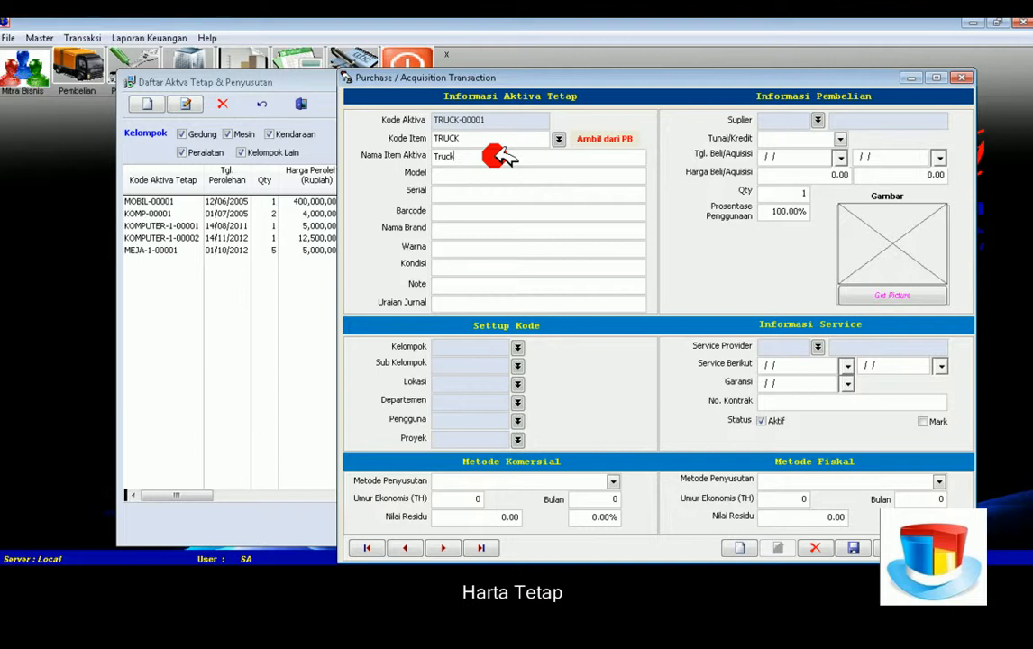
# Fill in DL-001 as both the Model and the Serial of the asset
pyautogui.click(473, 174)
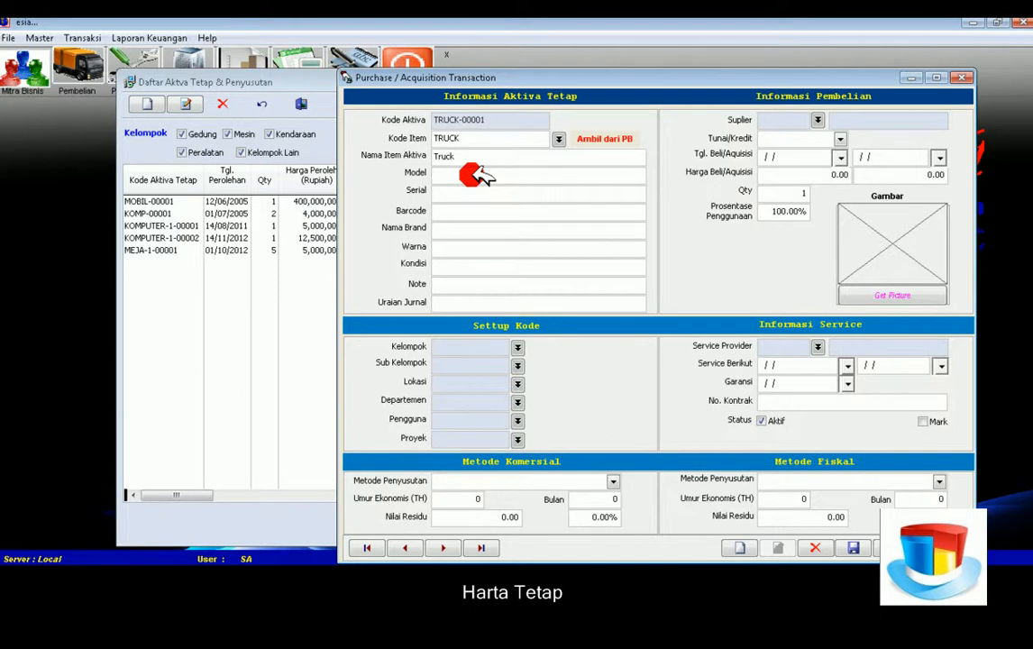
pyautogui.write('DL-001')
pyautogui.moveTo(473, 171); pyautogui.dragTo(416, 172)
pyautogui.hotkey('ctrl', 'c')
pyautogui.click(509, 197)
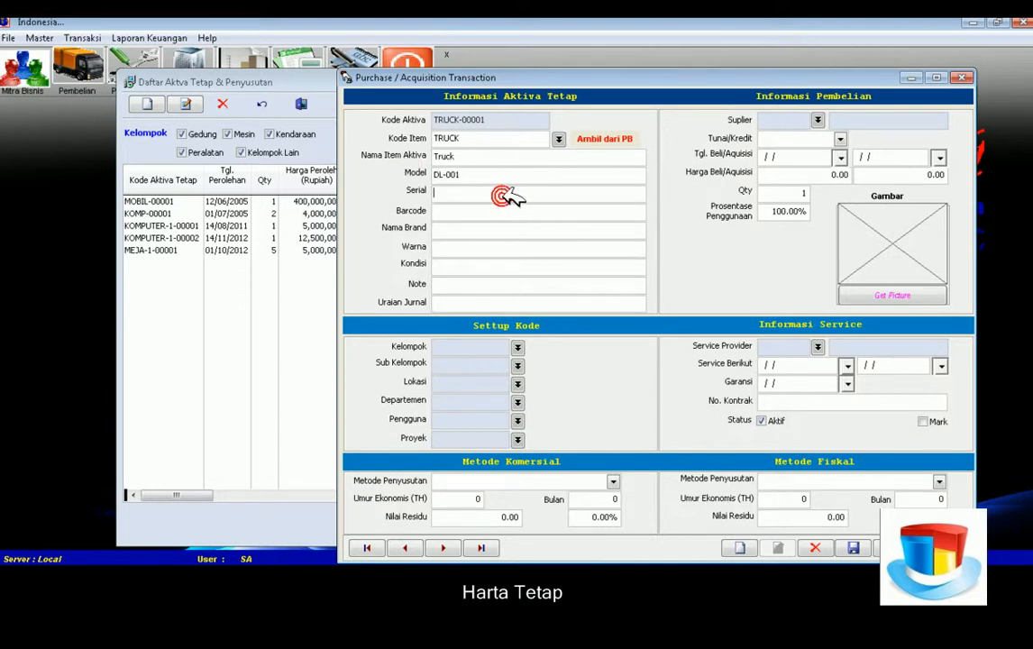
pyautogui.hotkey('ctrl', 'v')
# Enter TOYOTA as the Nama Brand, MERAH as the Warna and BARU as the Kondisi
pyautogui.click(465, 229)
pyautogui.write('TOC')
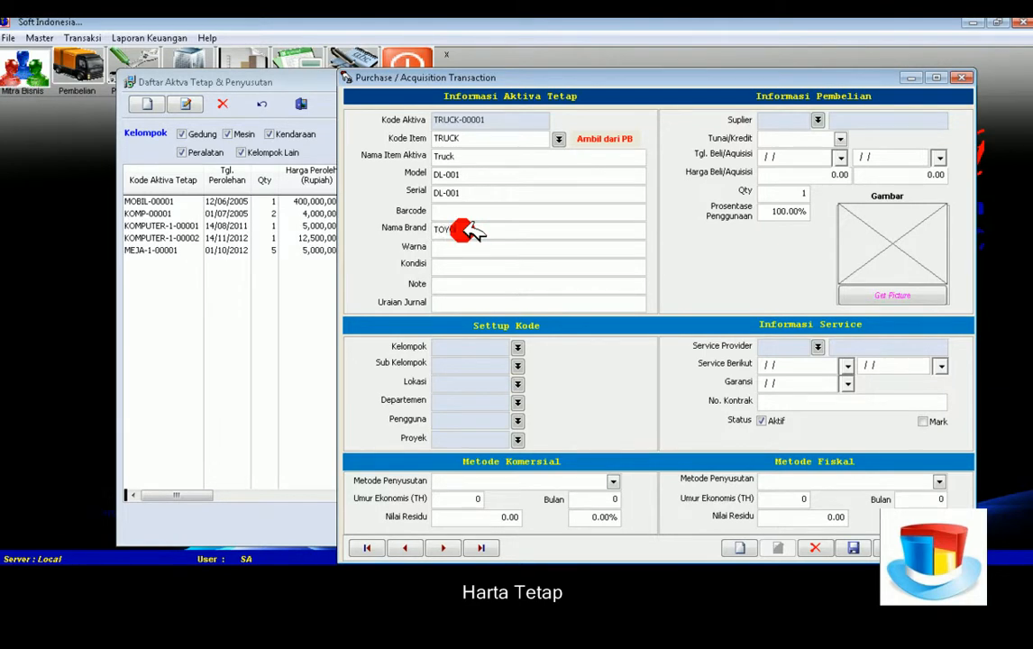
pyautogui.write('OTA')
pyautogui.click(467, 249)
pyautogui.write('H')
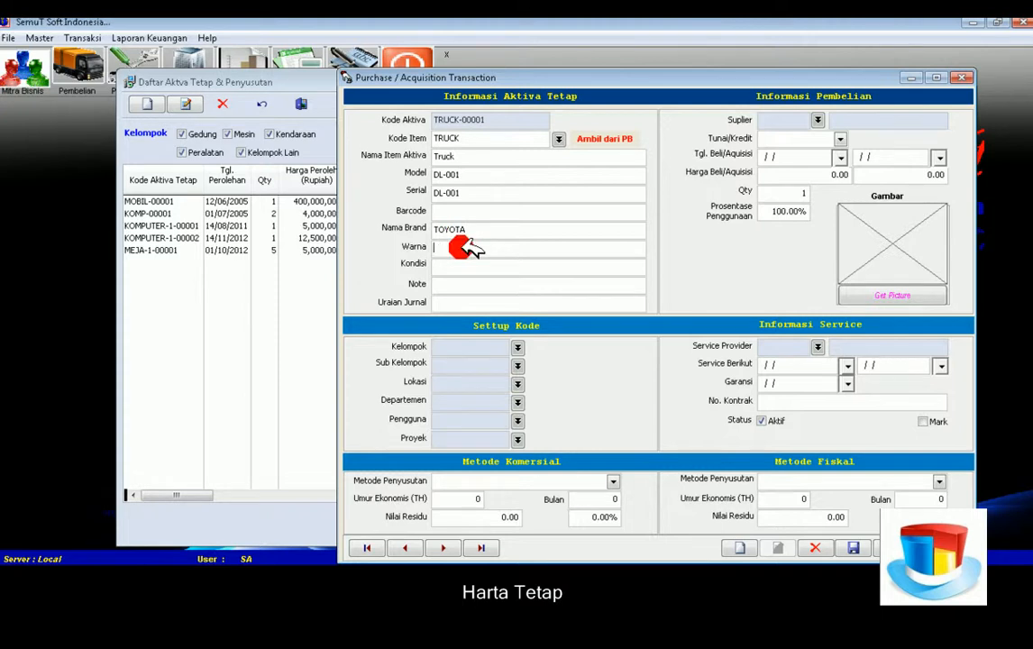
pyautogui.write('MER')
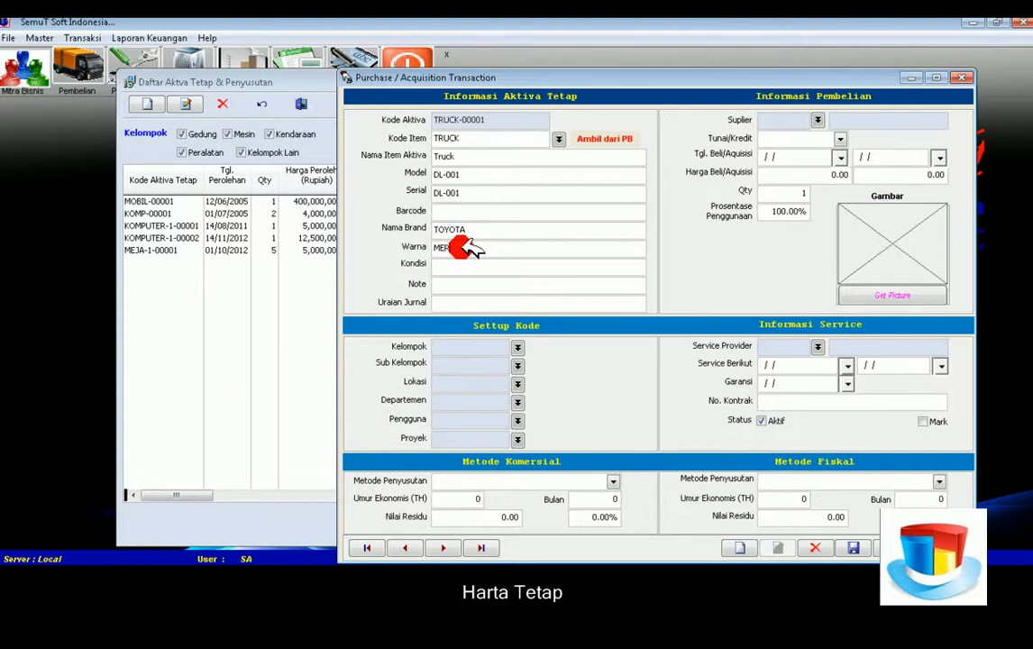
pyautogui.write('AH')
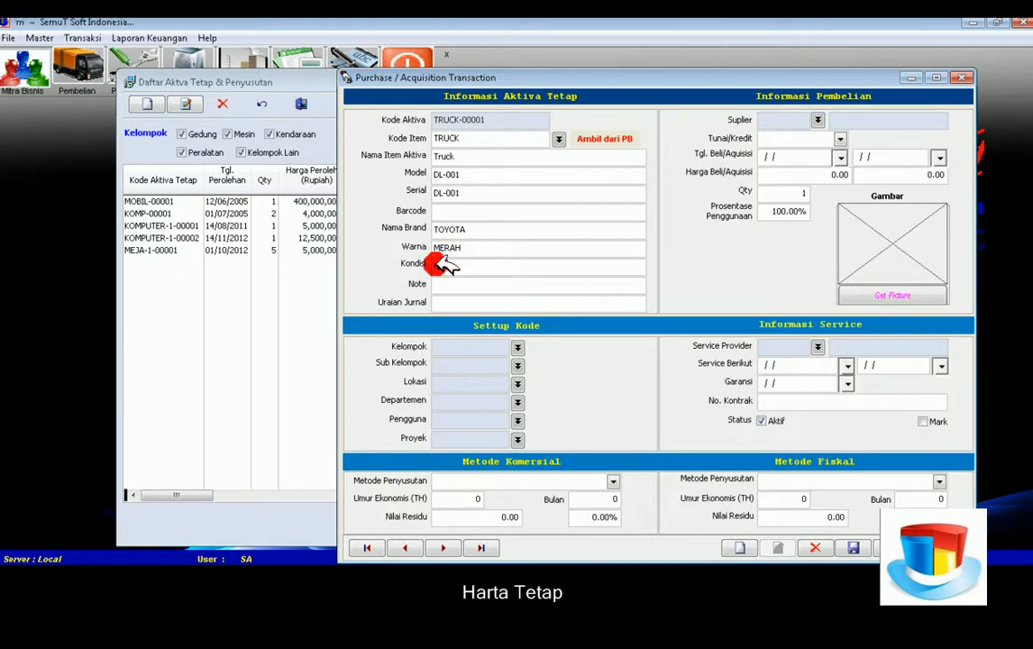
pyautogui.write('BARU')
# Enter "Pembelian truck untuk di semarang" as the Uraian Jurnal
pyautogui.click(455, 301)
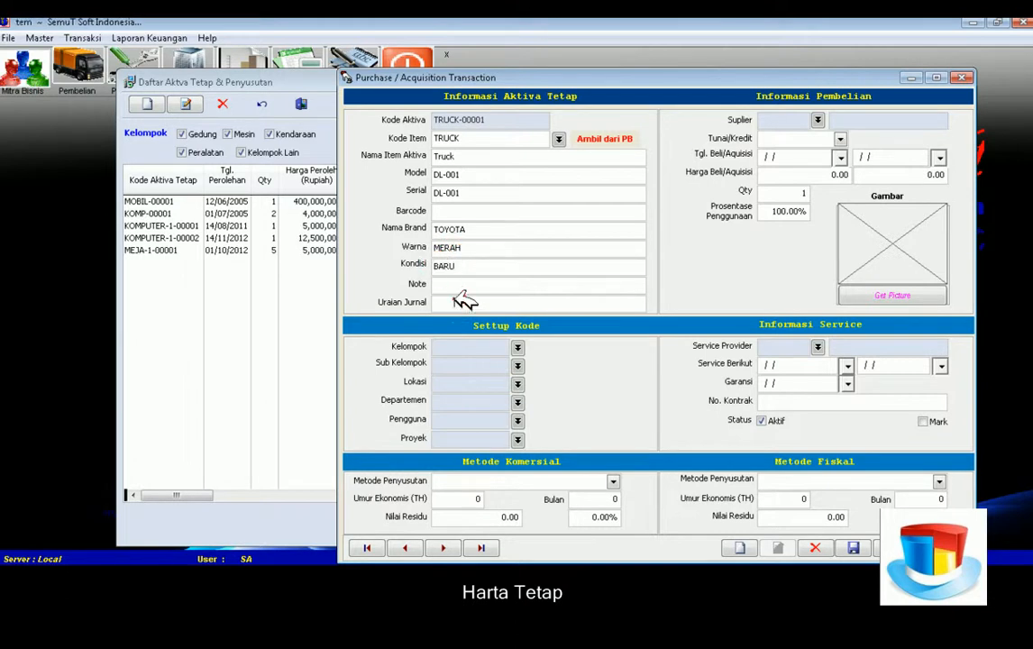
pyautogui.write('pembe')
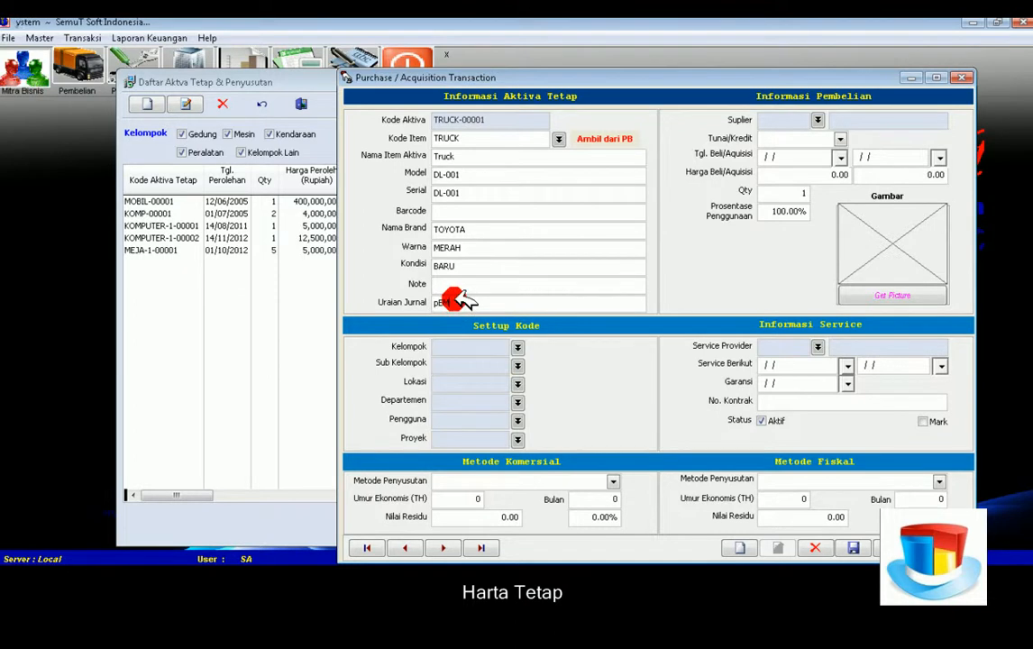
pyautogui.press('BackSpace')
pyautogui.write('Pembelian truck')
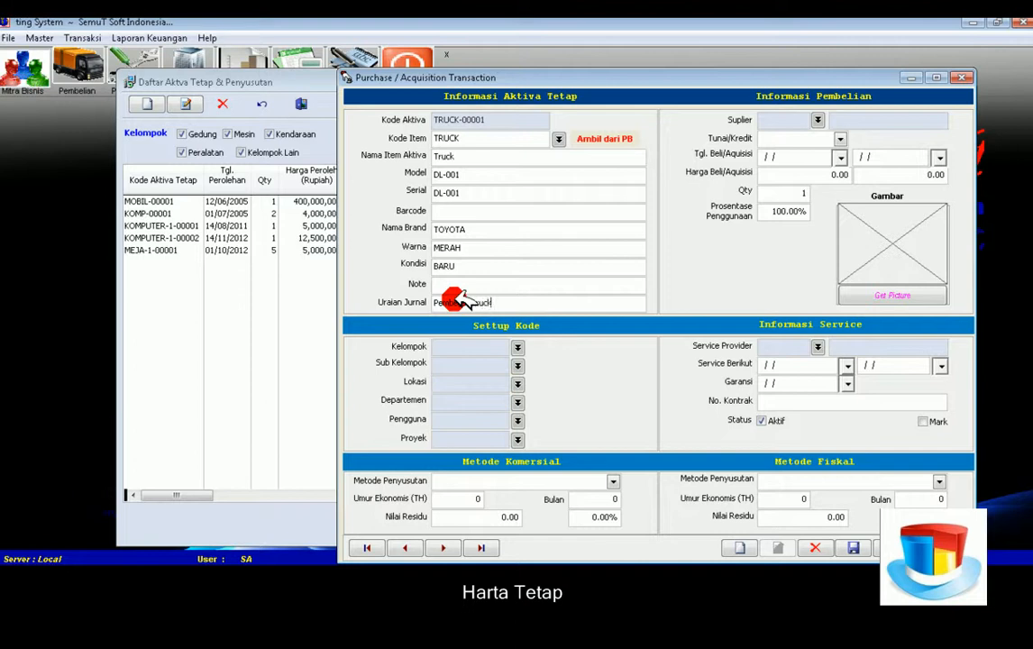
pyautogui.write('uk di semi')
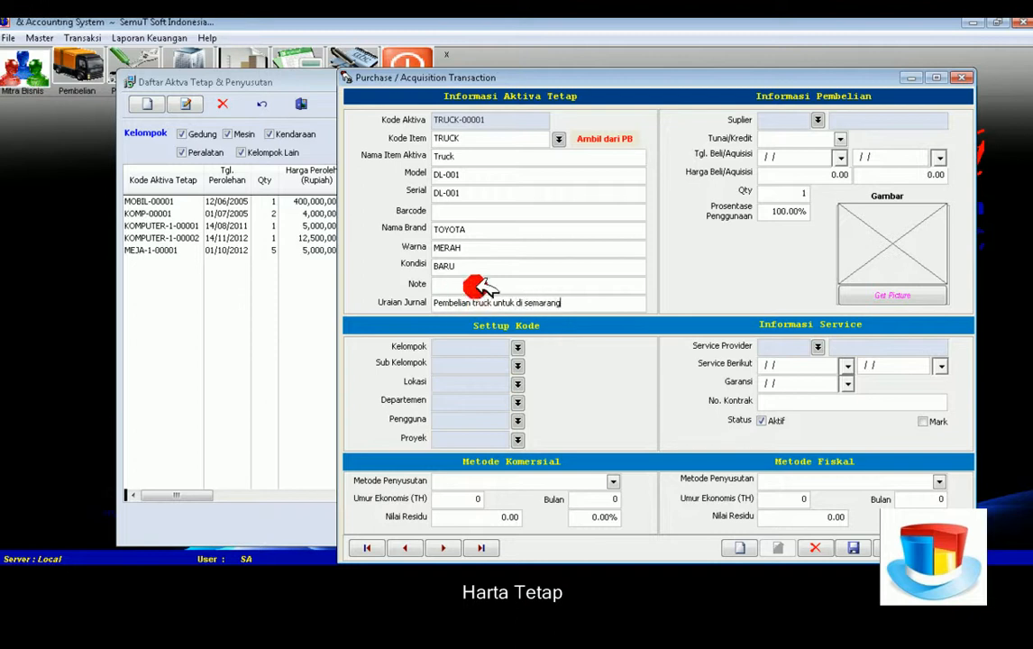
# Set the asset's Kelompok to KENDARAAN and its Sub Kelompok to MOBIL
pyautogui.click(517, 347)
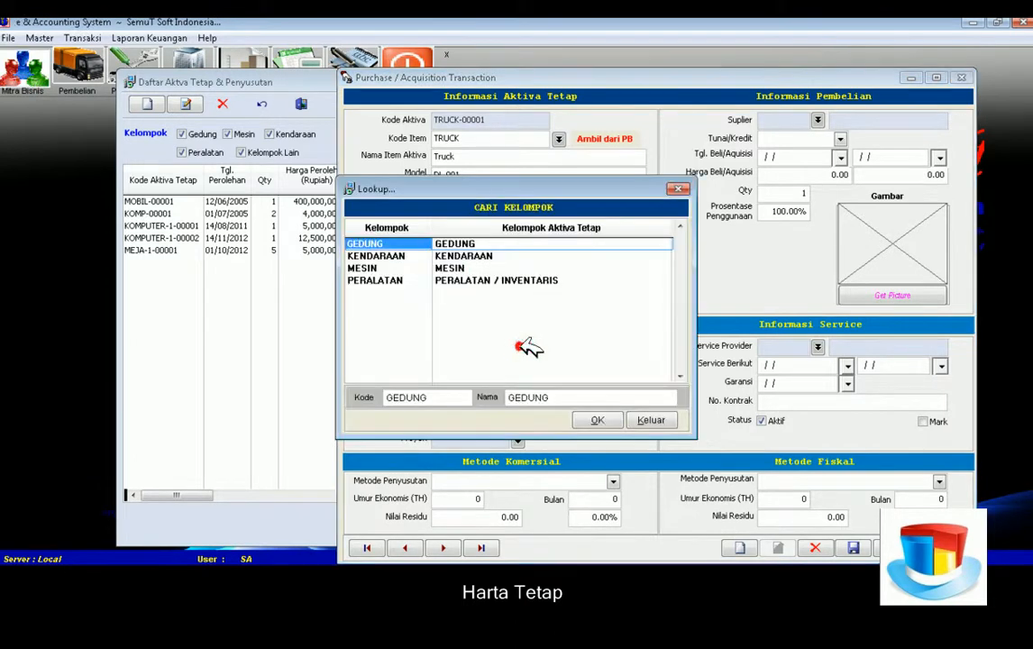
pyautogui.click(413, 258)
pyautogui.click(597, 420)
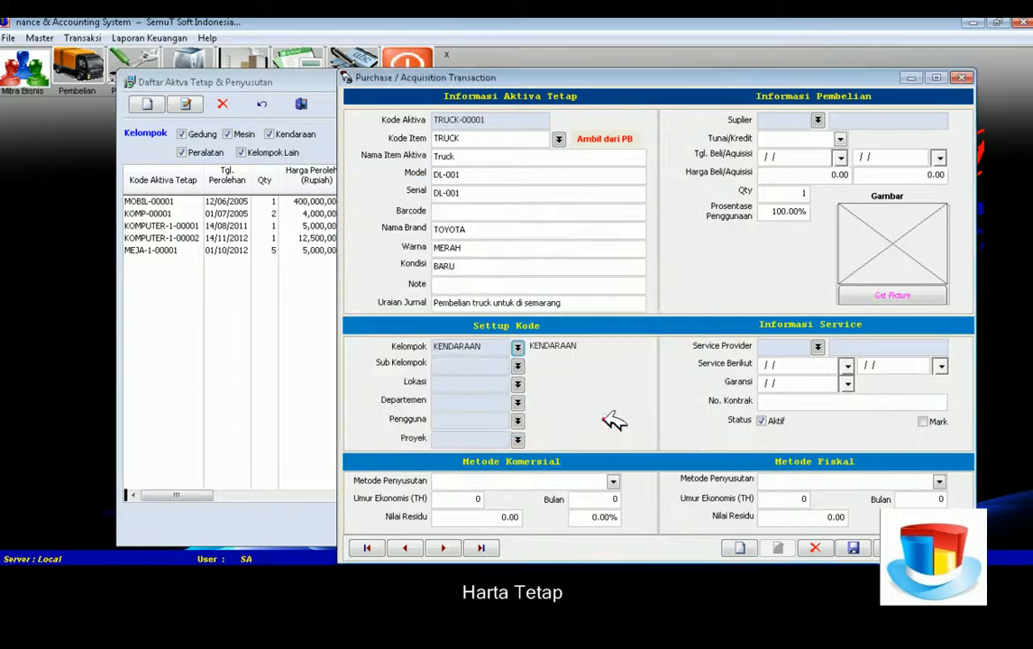
pyautogui.click(517, 365)
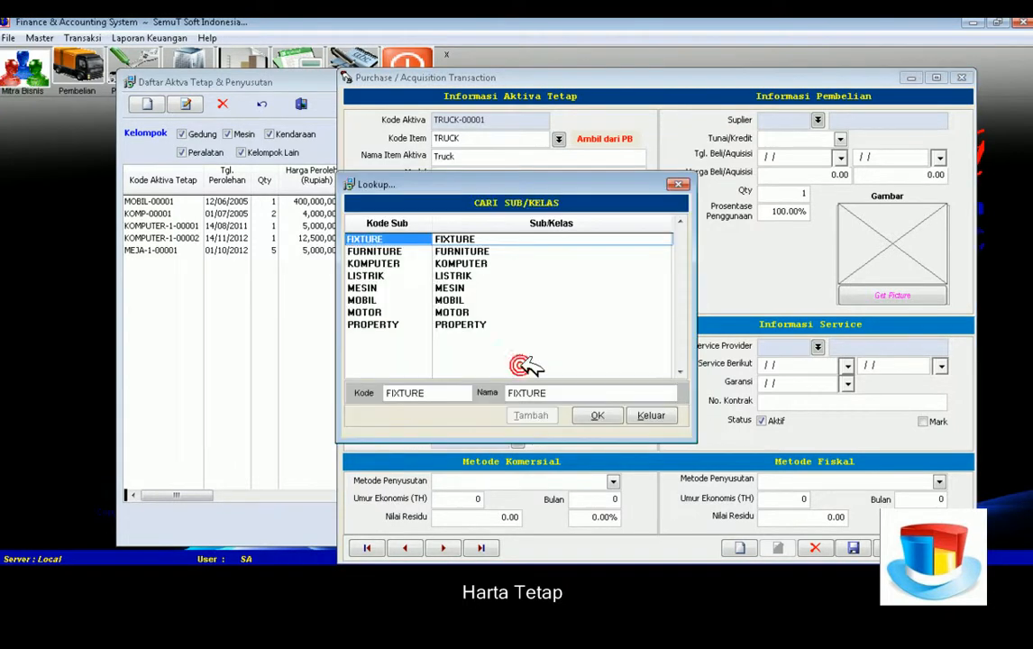
pyautogui.click(398, 300)
pyautogui.click(653, 414)
# Set the asset's Lokasi to HEAD OFFICE and its Departemen to PRO (PRODUKSI)
pyautogui.click(517, 385)
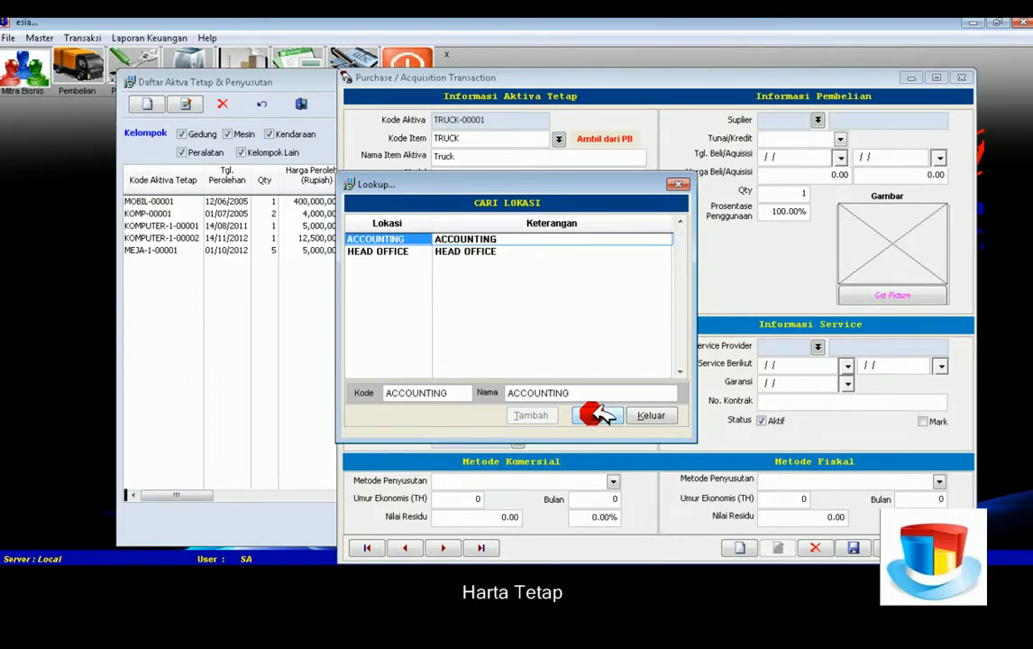
pyautogui.click(423, 251)
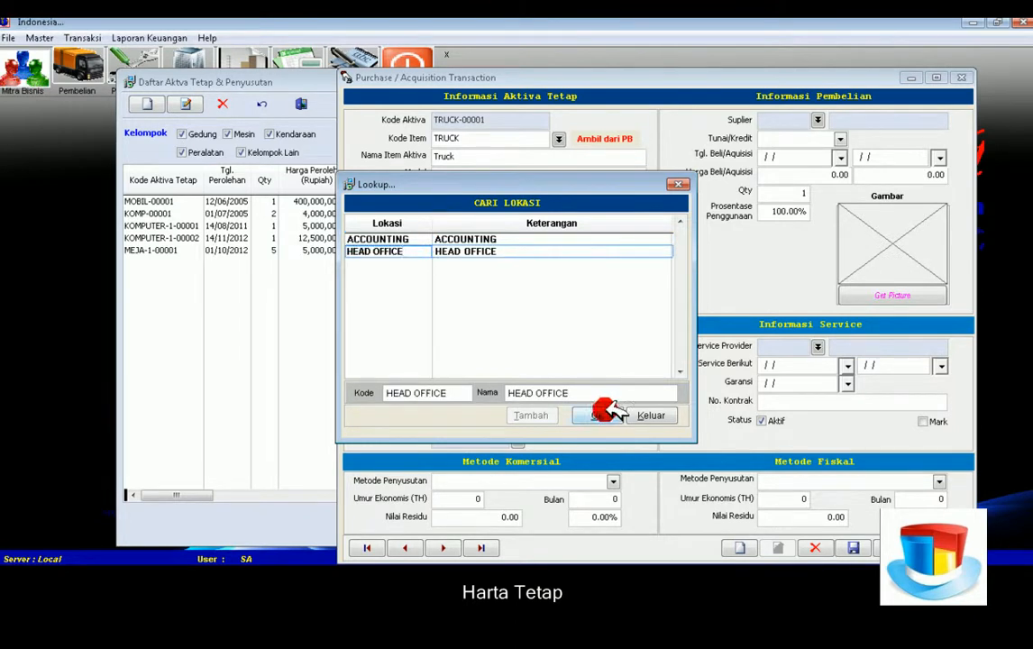
pyautogui.click(606, 413)
pyautogui.click(518, 400)
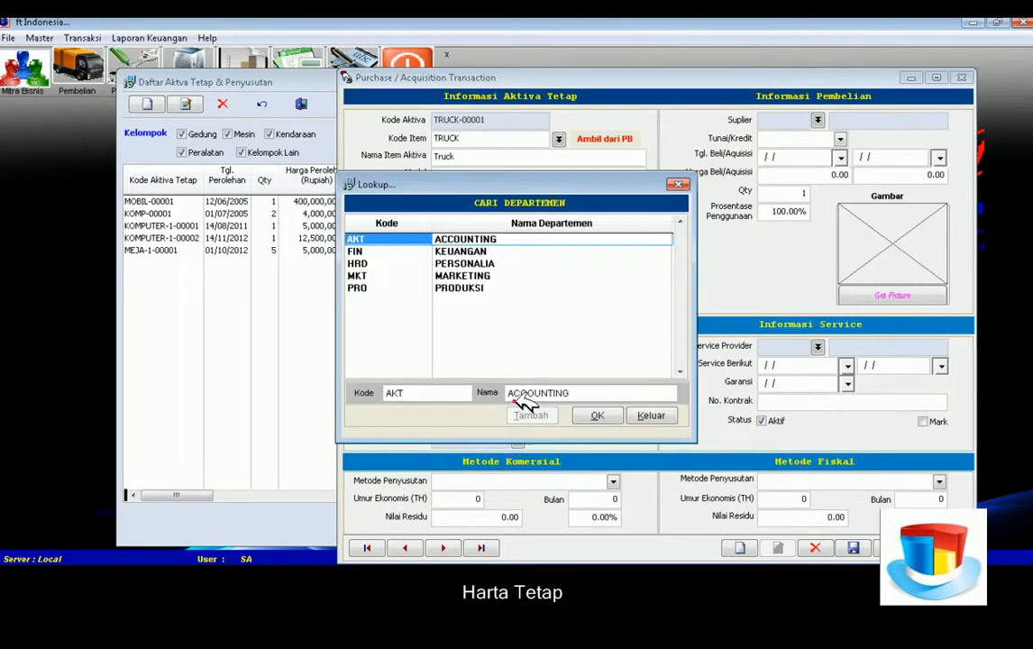
pyautogui.click(407, 287)
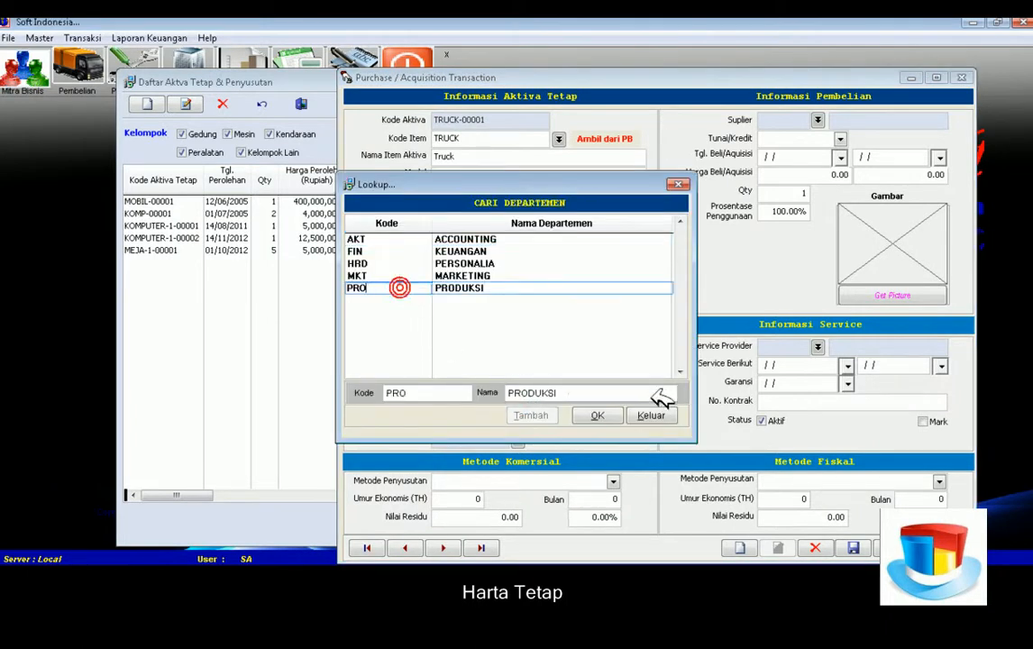
pyautogui.click(606, 414)
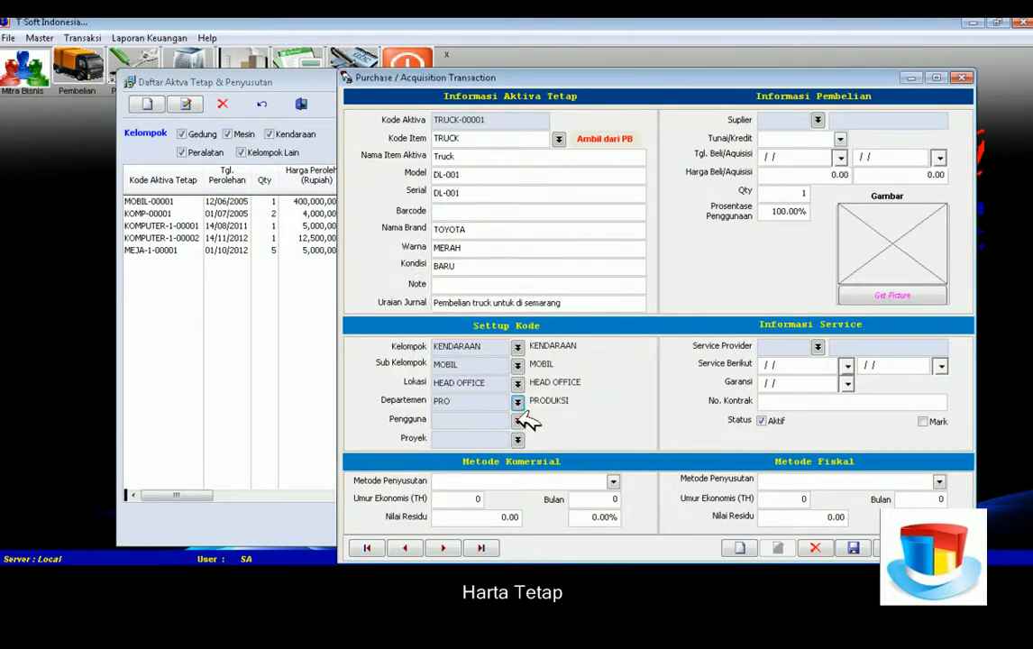
# Assign the user code in the asset's Pengguna field and set its Proyek to LA (LENTENAG AGUNG RESIDENCE)
pyautogui.click(517, 419)
pyautogui.click(399, 254)
pyautogui.click(598, 415)
pyautogui.click(518, 439)
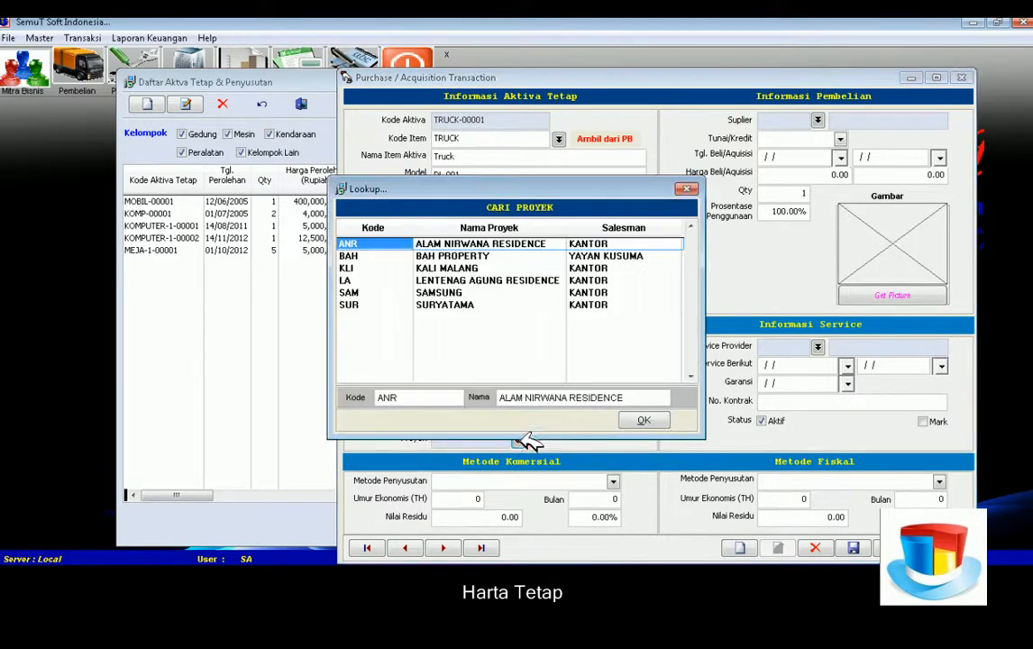
pyautogui.click(347, 281)
pyautogui.click(640, 418)
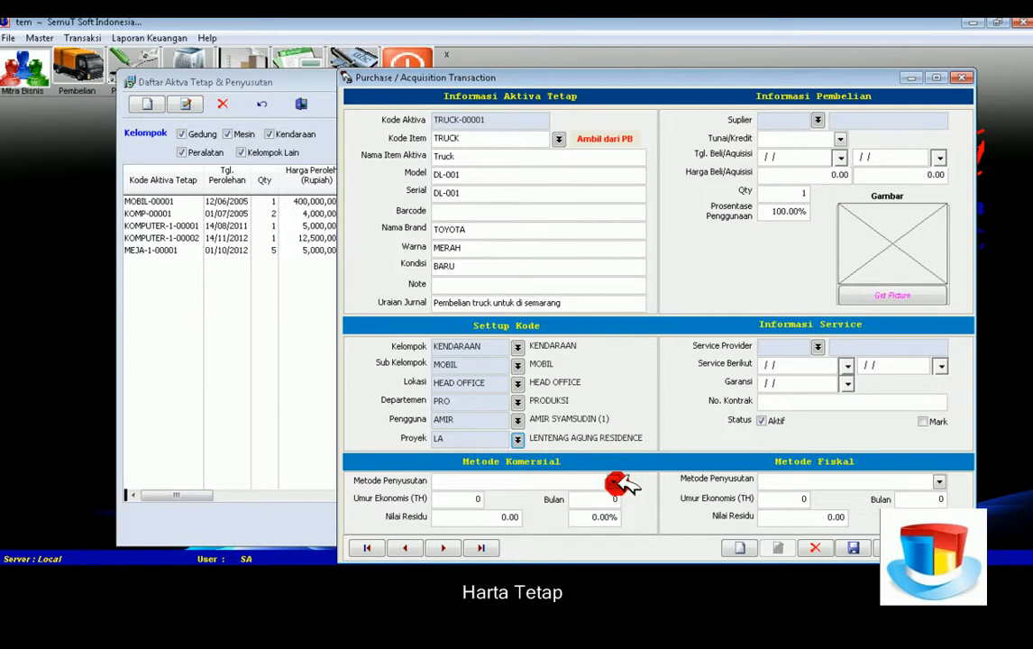
# Set the purchase's Suplier to TOKO SERBA USAHA (000001) and its Tunai/Kredit to KREDIT
pyautogui.click(818, 120)
pyautogui.press('Return')
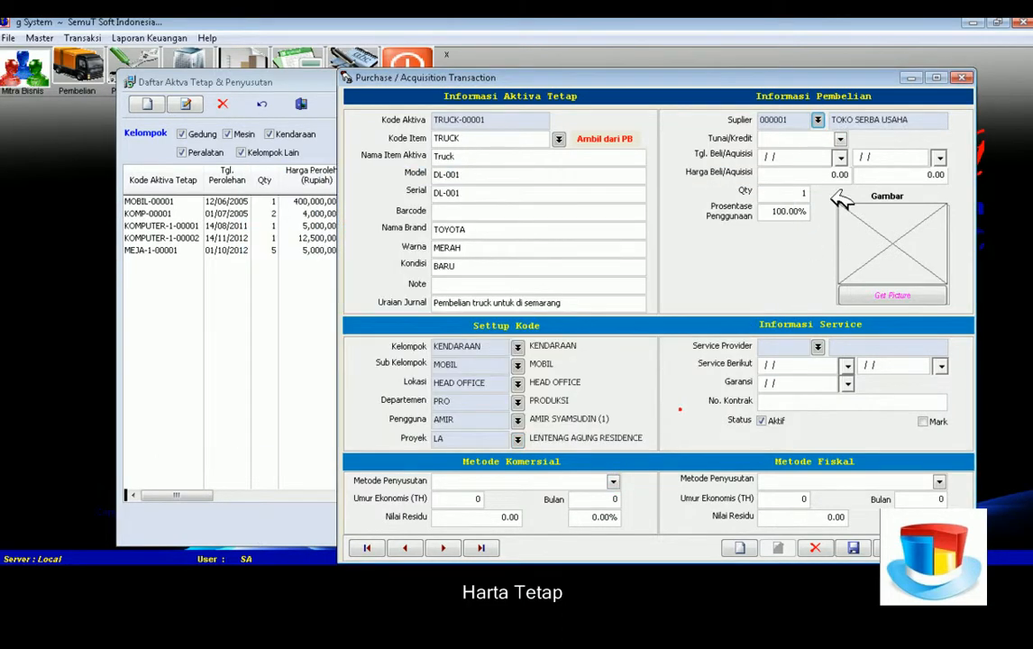
pyautogui.click(841, 135)
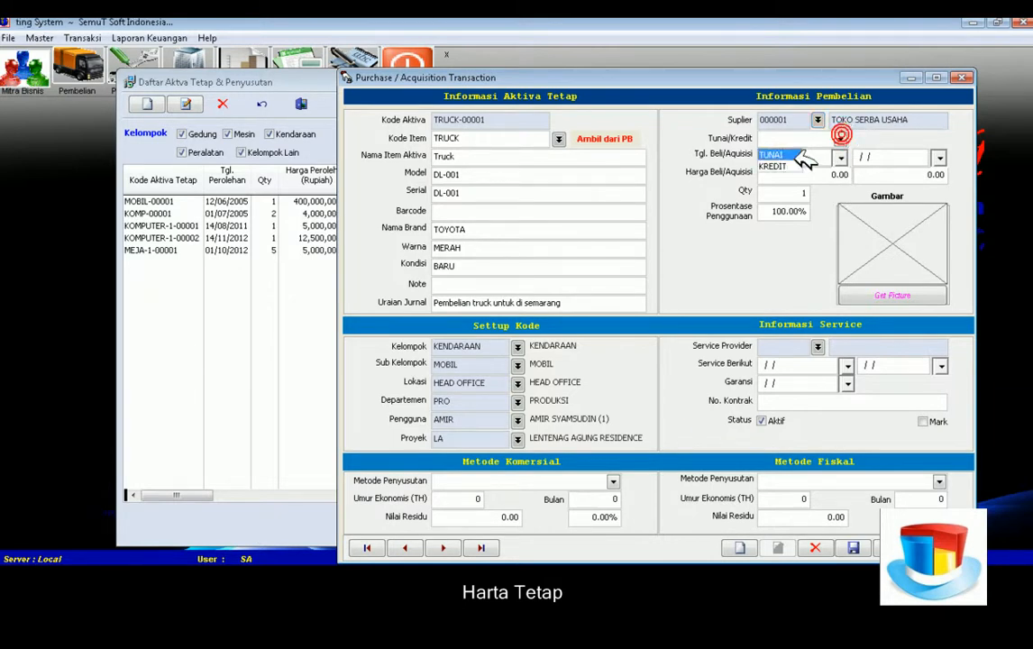
pyautogui.click(796, 165)
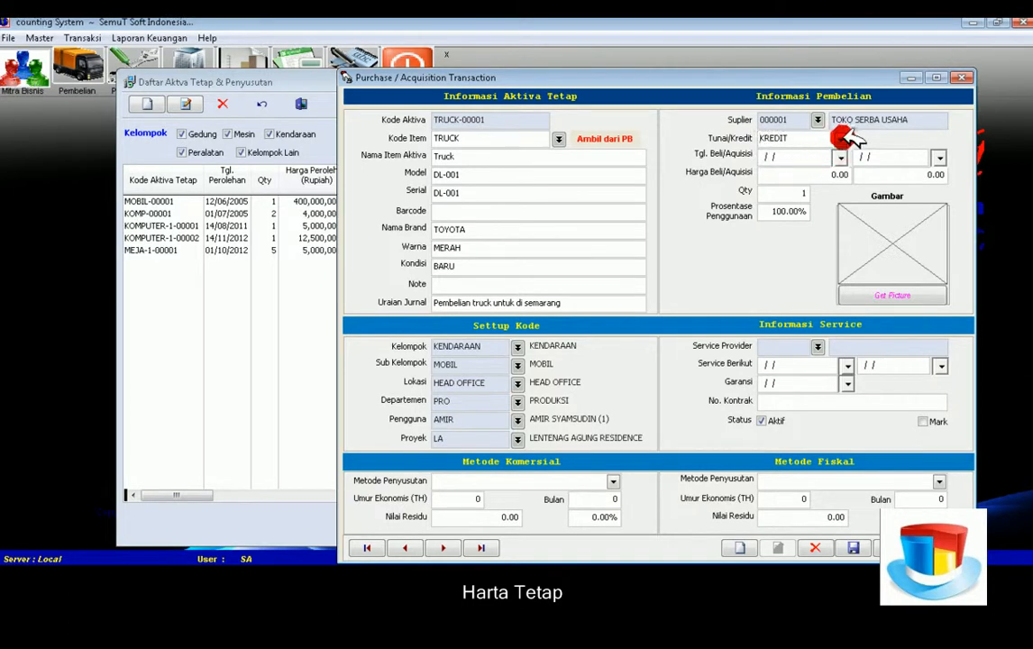
# Set the Tgl. Beli/Aquisisi to 01/02/2013 and the Harga Beli/Aquisisi to 250,000,000
pyautogui.click(839, 155)
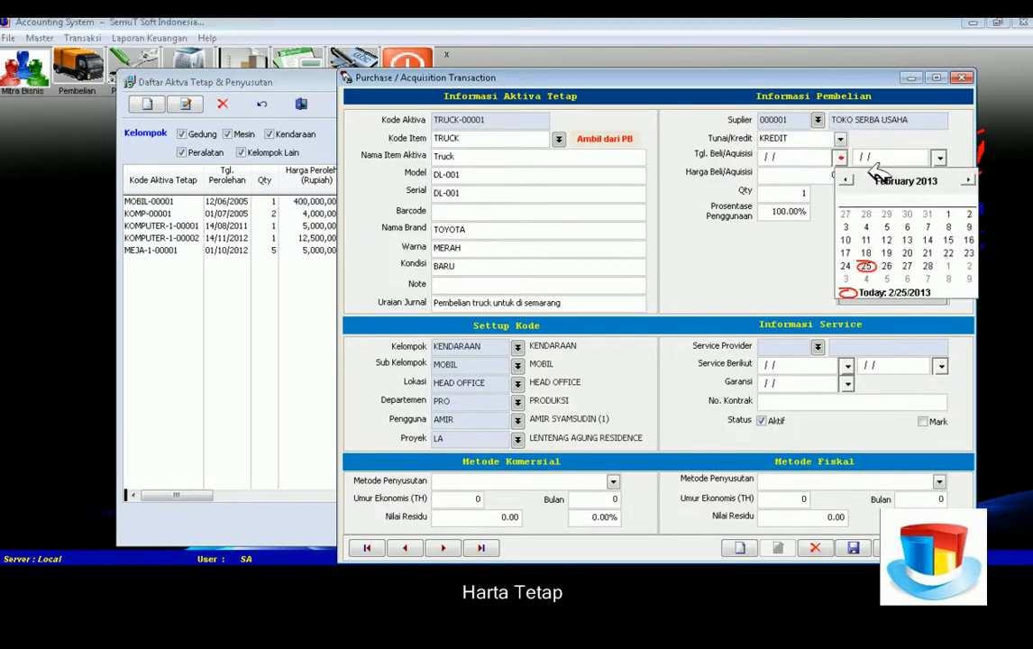
pyautogui.moveTo(911, 219); pyautogui.dragTo(945, 214)
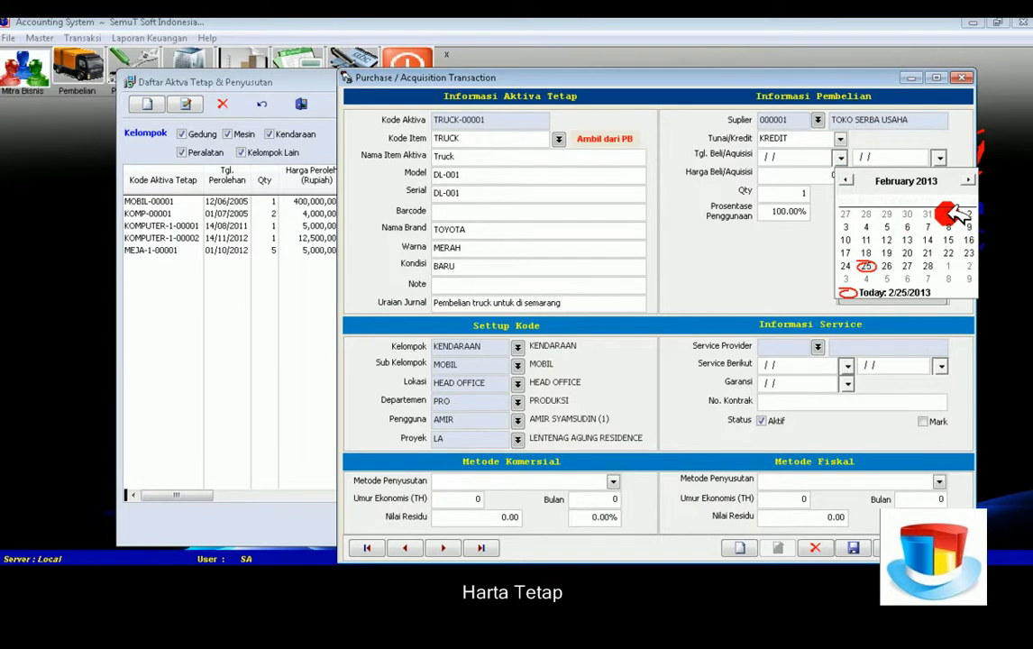
pyautogui.click(955, 213)
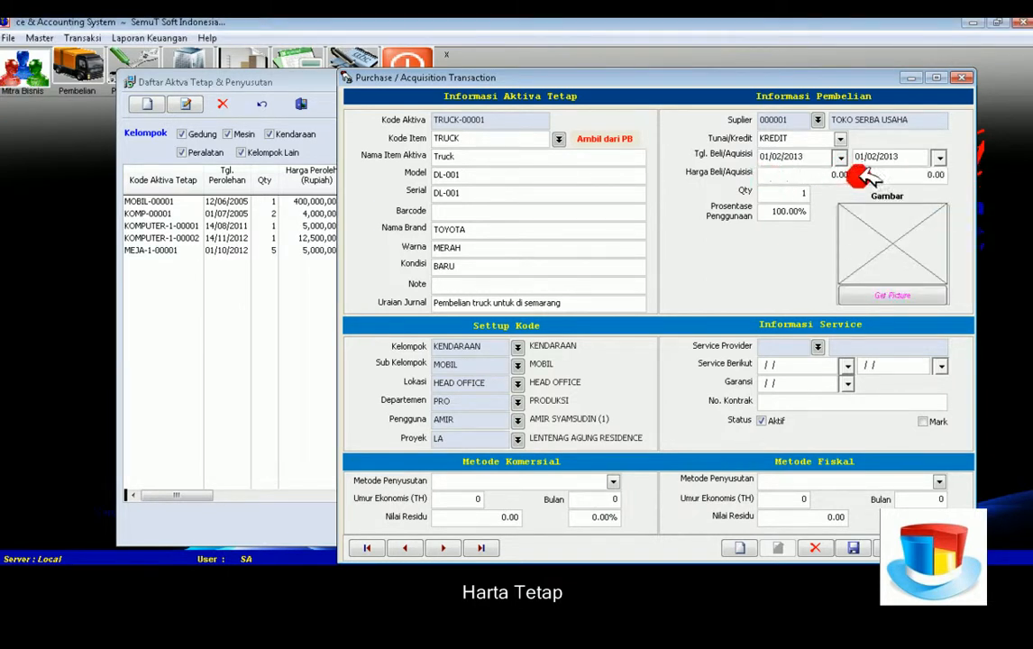
pyautogui.click(777, 178)
pyautogui.click(780, 171)
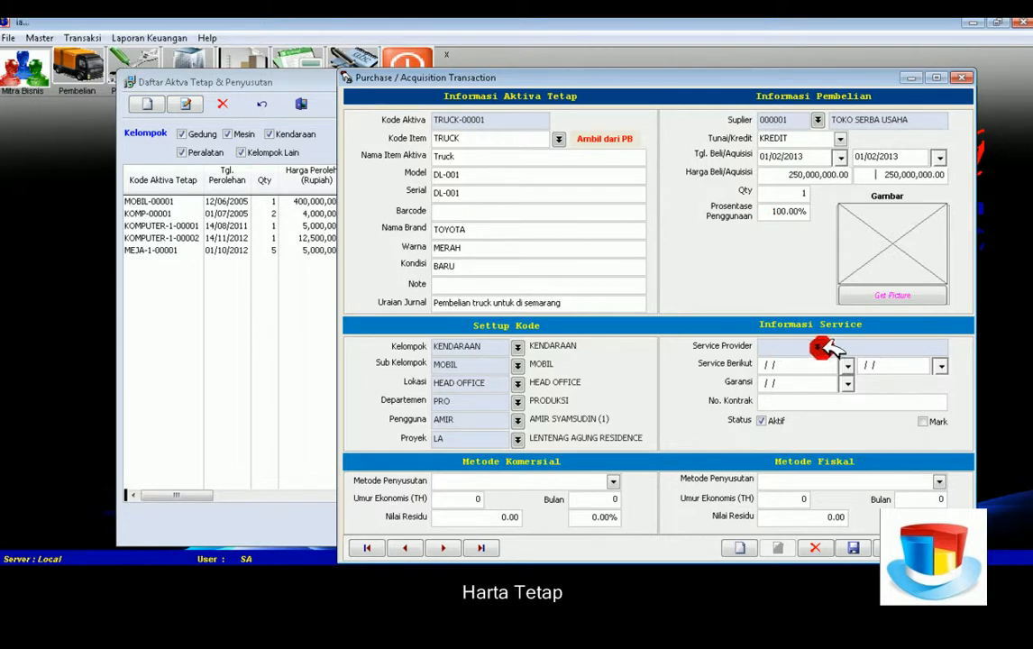
# Choose TOSHIBA as the asset's Service Provider
pyautogui.click(823, 345)
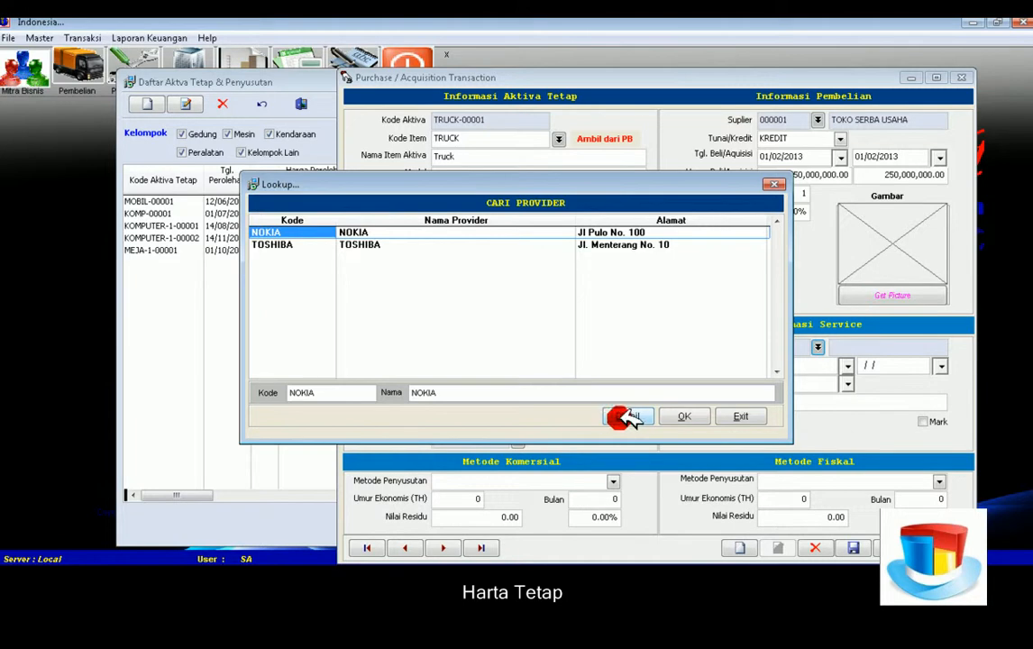
pyautogui.click(288, 245)
pyautogui.click(699, 416)
pyautogui.click(848, 368)
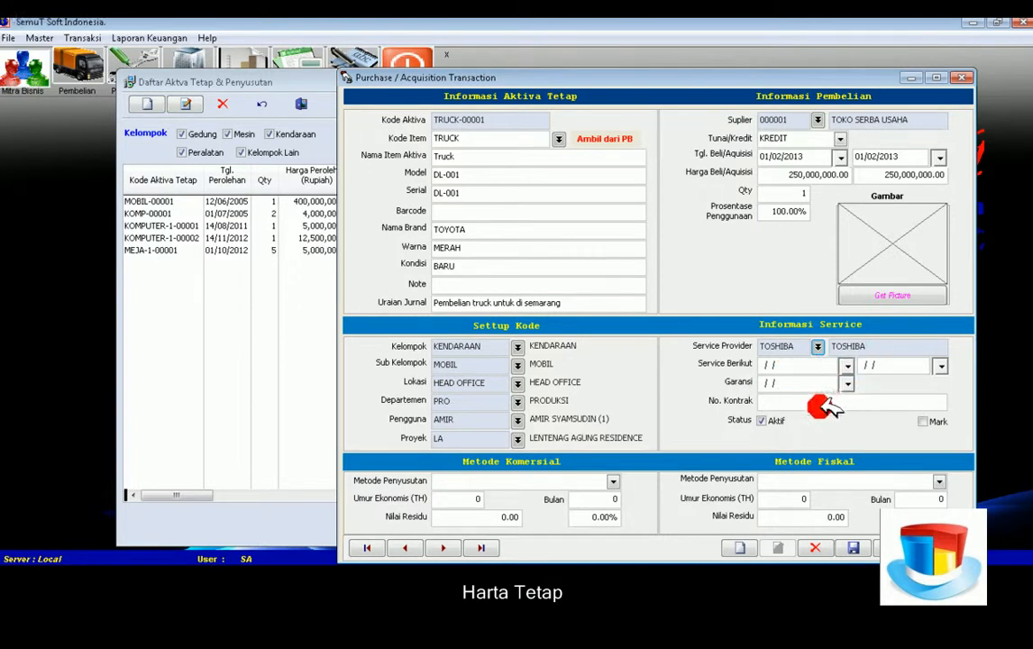
# Under Metode Komersial, set the Metode Penyusutan to Garis Lurus and the Umur Ekonomis to 4 years
pyautogui.click(613, 482)
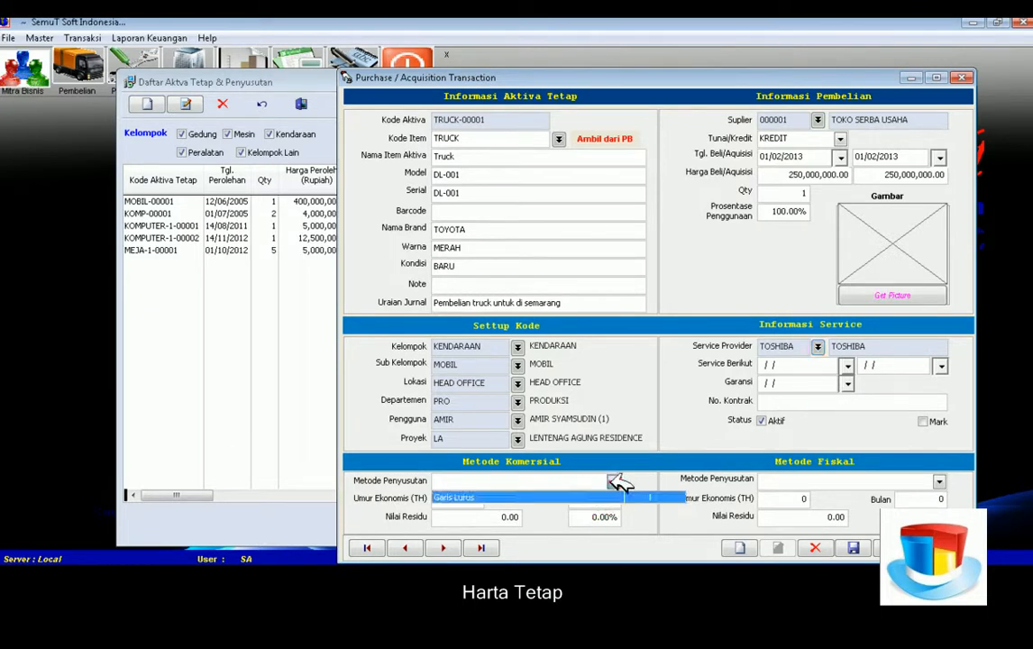
pyautogui.click(559, 495)
pyautogui.click(460, 499)
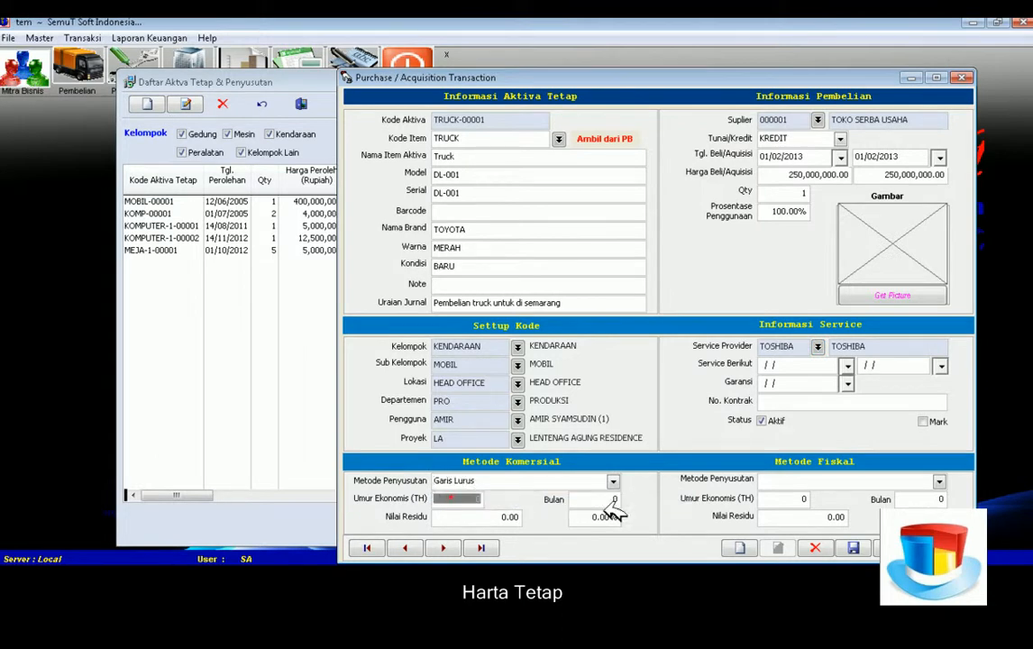
pyautogui.moveTo(604, 508); pyautogui.dragTo(538, 497)
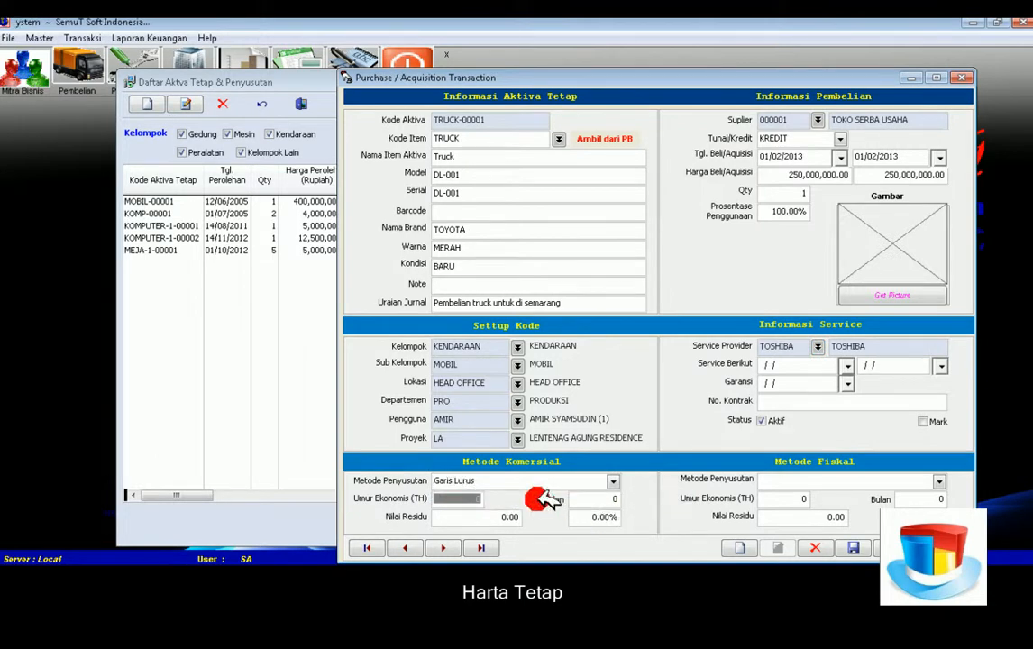
pyautogui.write('4')
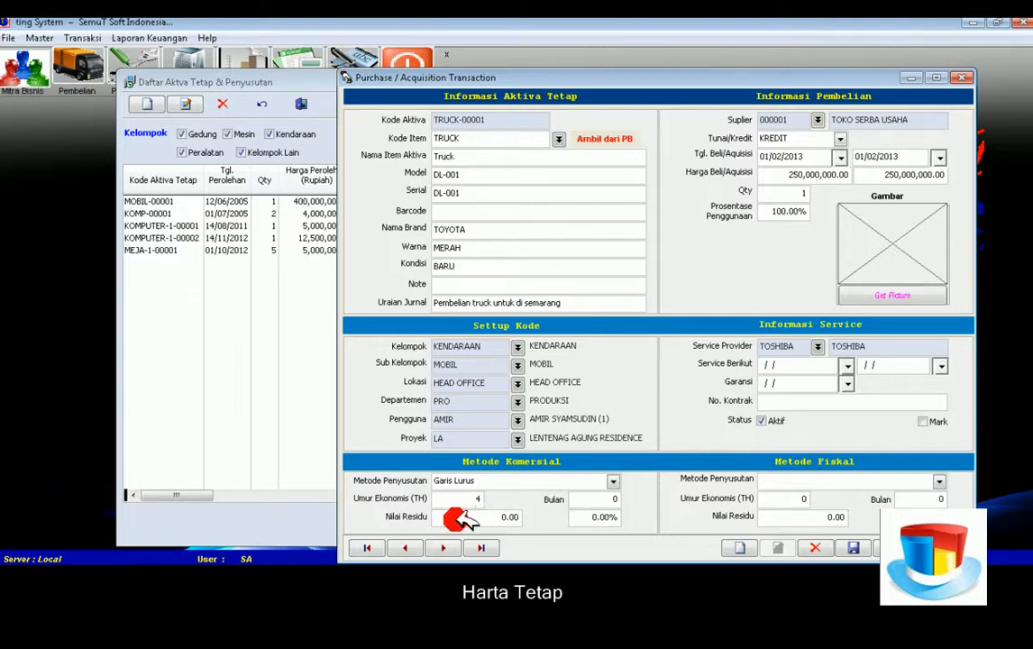
pyautogui.moveTo(473, 519); pyautogui.dragTo(561, 530)
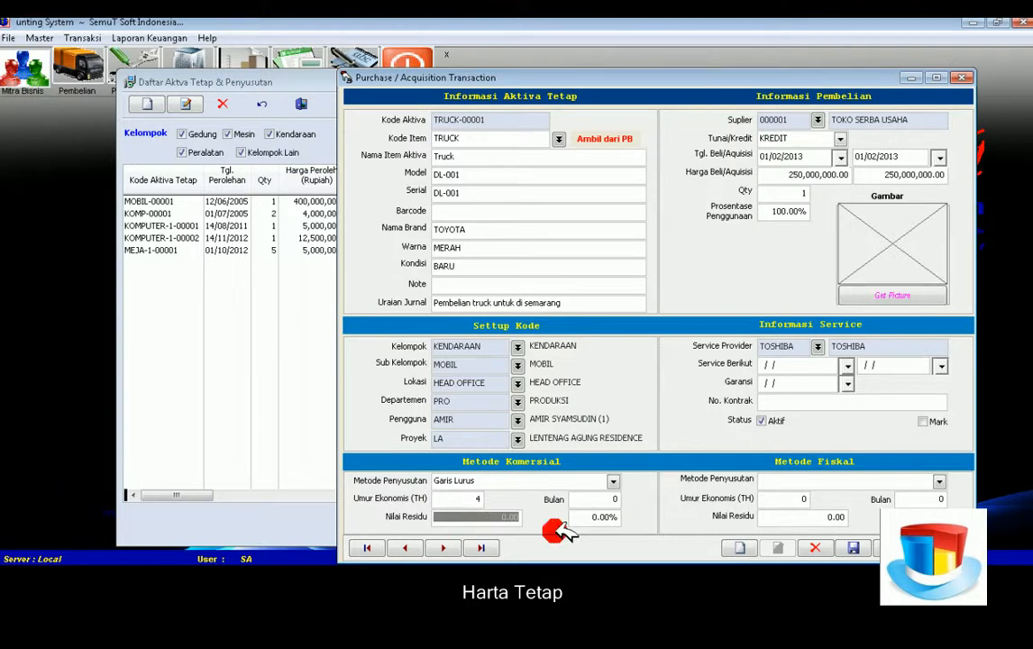
pyautogui.write('2')
pyautogui.press('BackSpace')
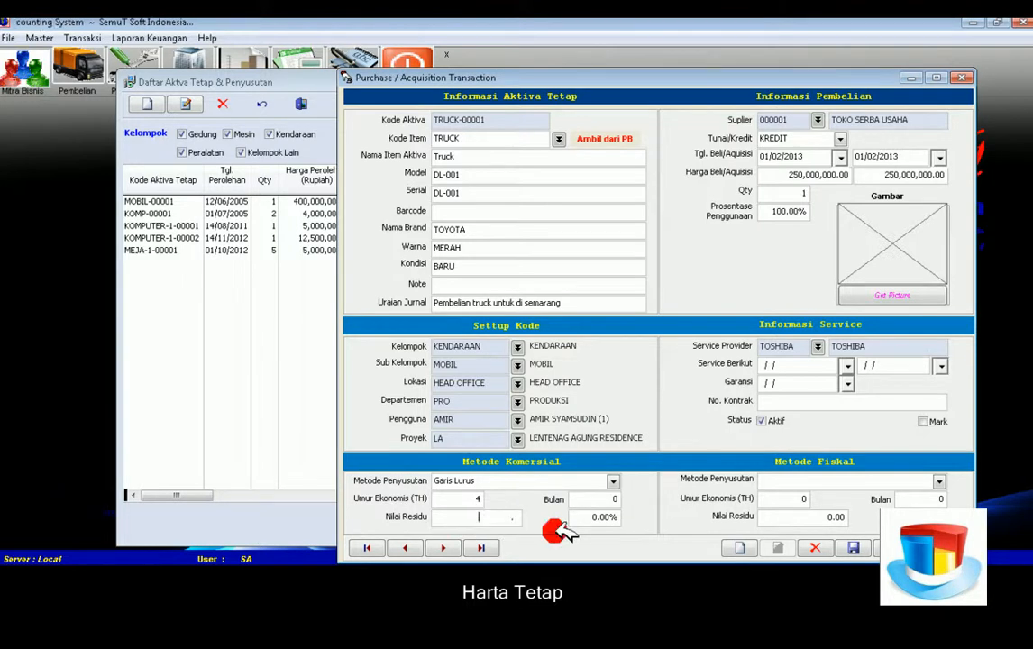
pyautogui.write('4')
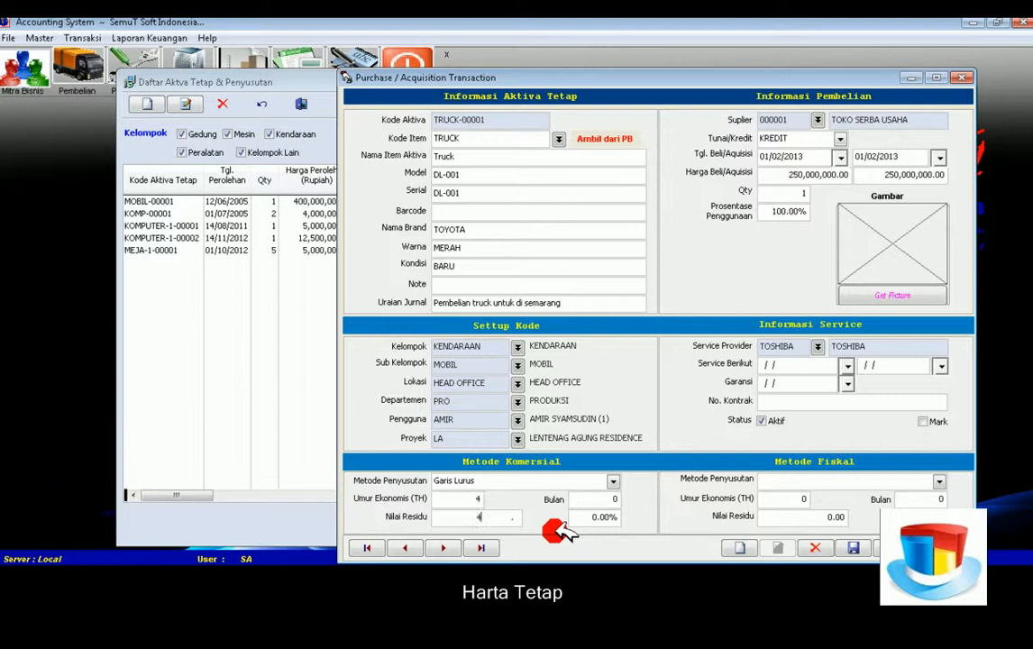
pyautogui.write('0,000,00')
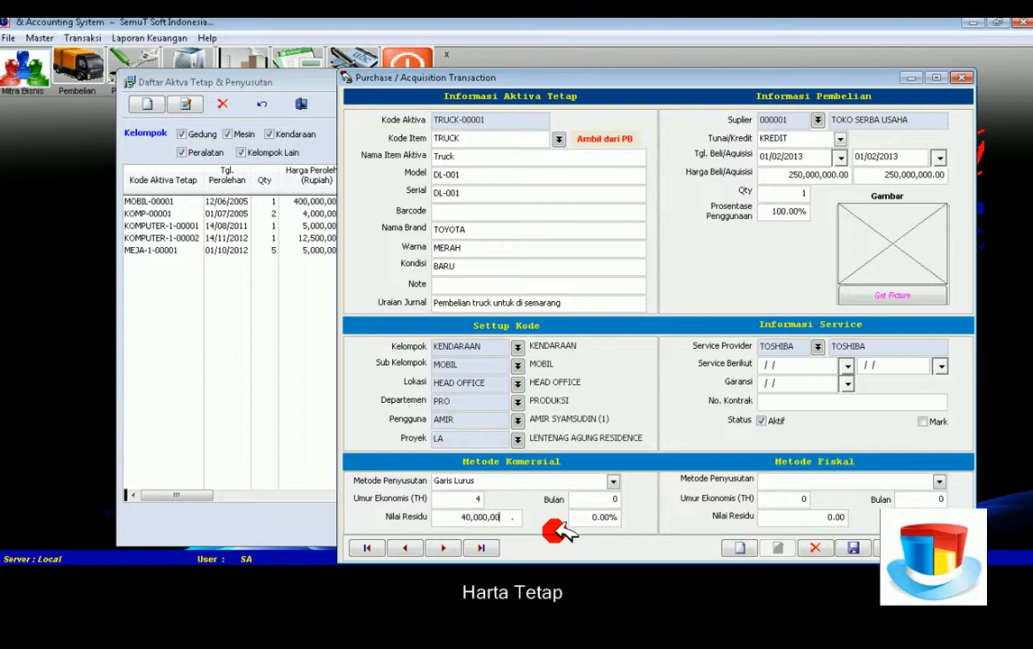
pyautogui.press('Tab')
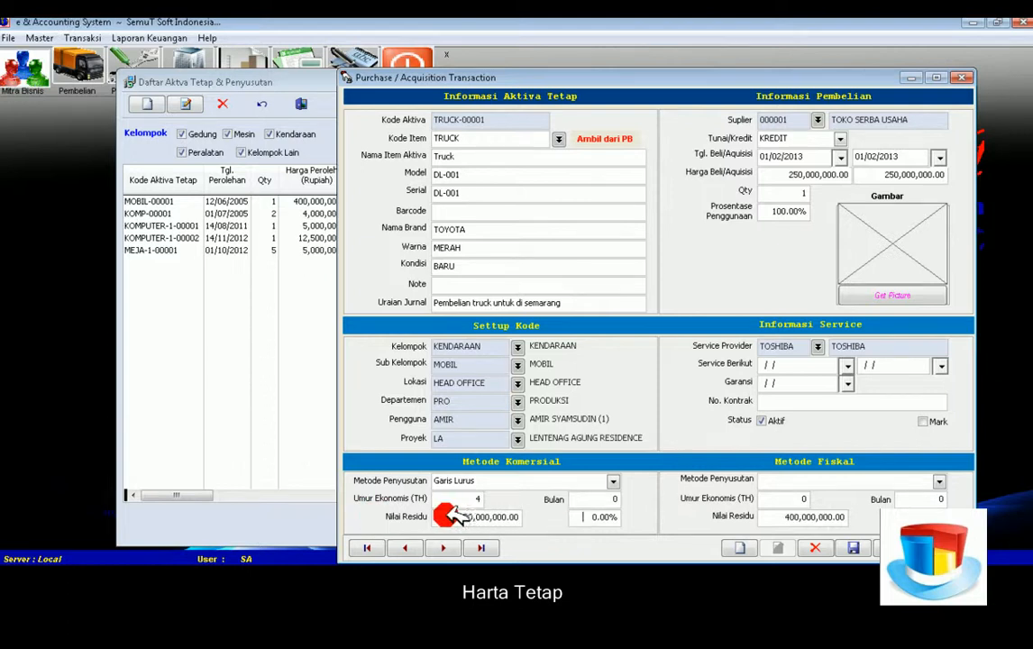
# Set the Nilai Residu under Metode Komersial to 40,000,000
pyautogui.moveTo(442, 515); pyautogui.dragTo(568, 525)
pyautogui.write('40')
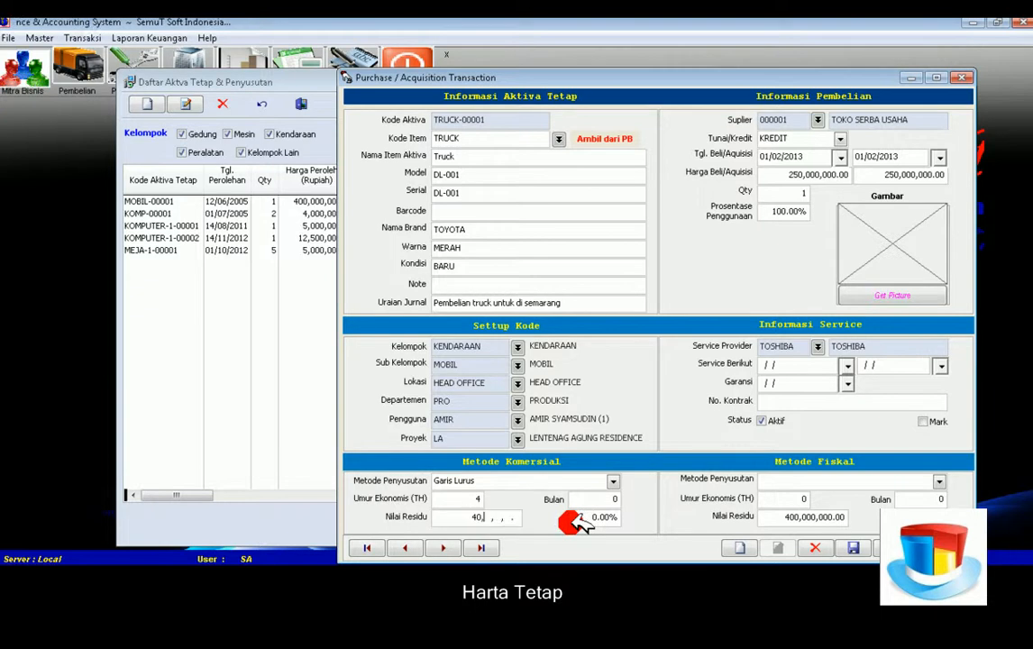
pyautogui.write(',000,000')
pyautogui.press('Tab')
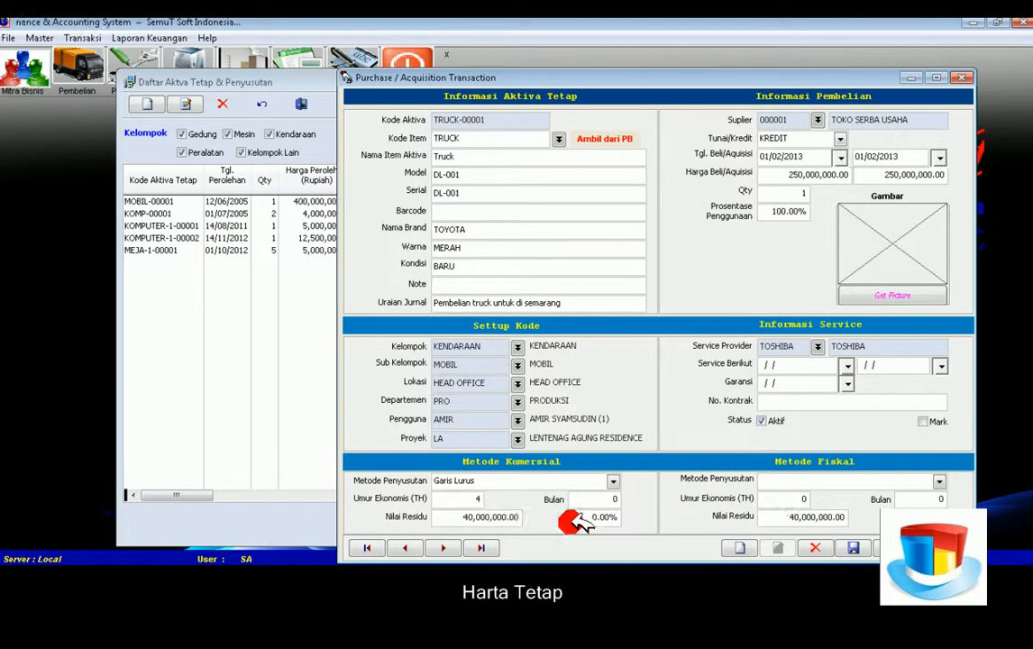
# Under Metode Fiskal, set the Metode Penyusutan to Garis Lurus and the Umur Ekonomis to 4 years, and save the transaction
pyautogui.click(939, 482)
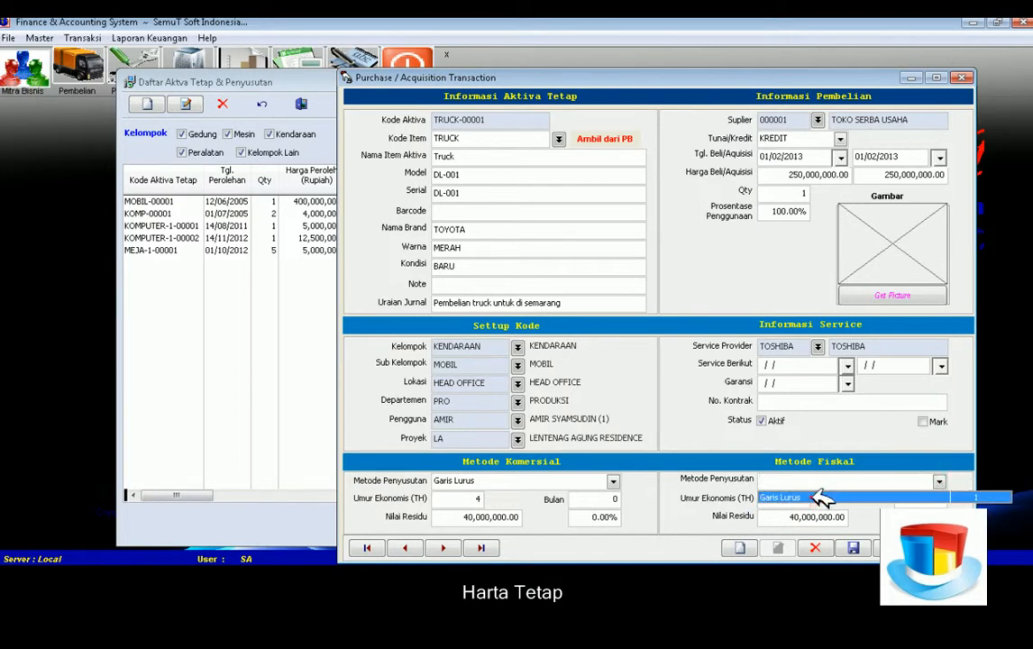
pyautogui.click(817, 493)
pyautogui.click(802, 501)
pyautogui.write('4')
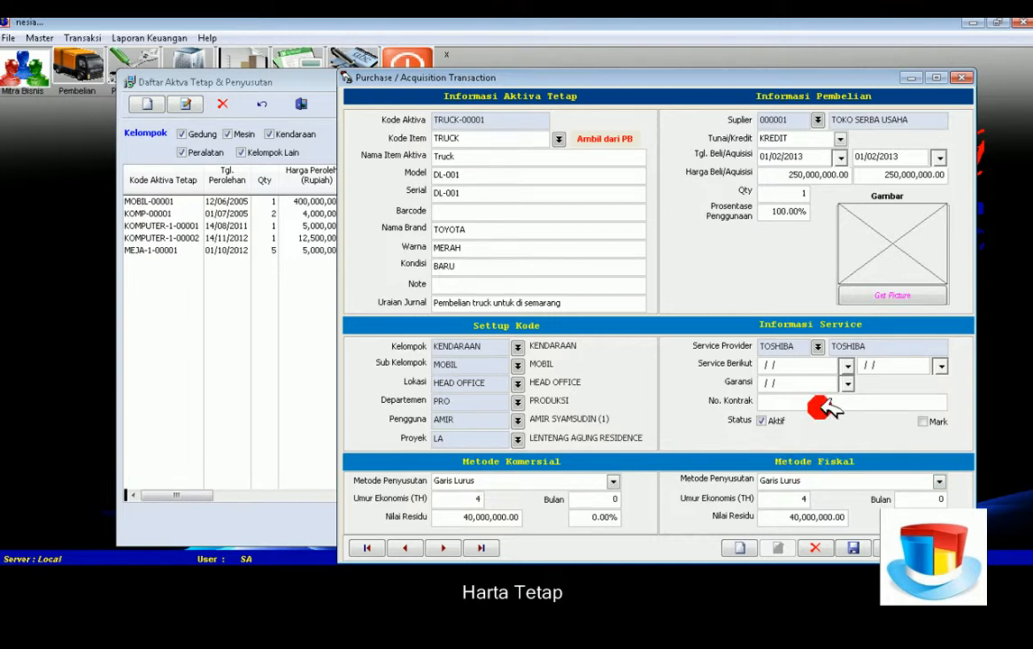
pyautogui.click(853, 547)
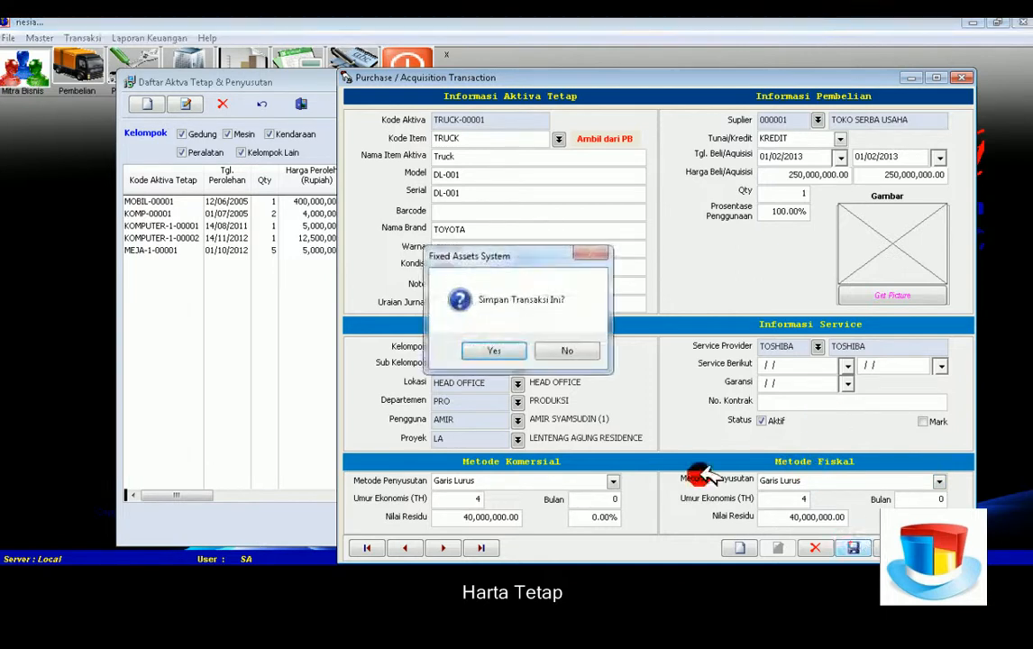
pyautogui.click(501, 351)
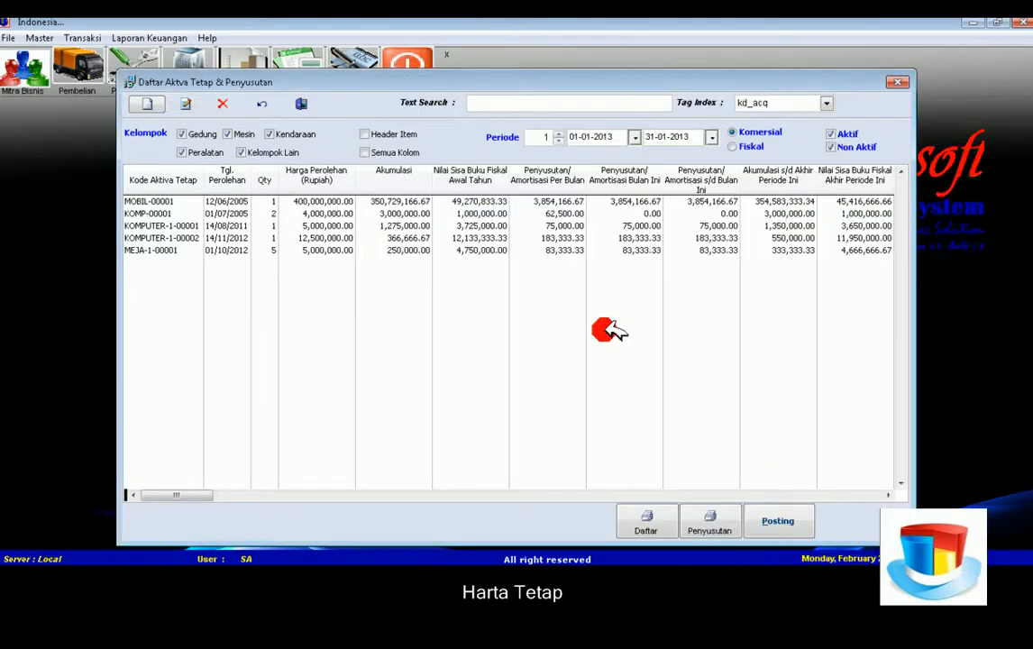
# Refresh the fixed asset and depreciation list by closing and reopening it, and select the TRUCK-00001 record
pyautogui.click(253, 101)
pyautogui.click(258, 103)
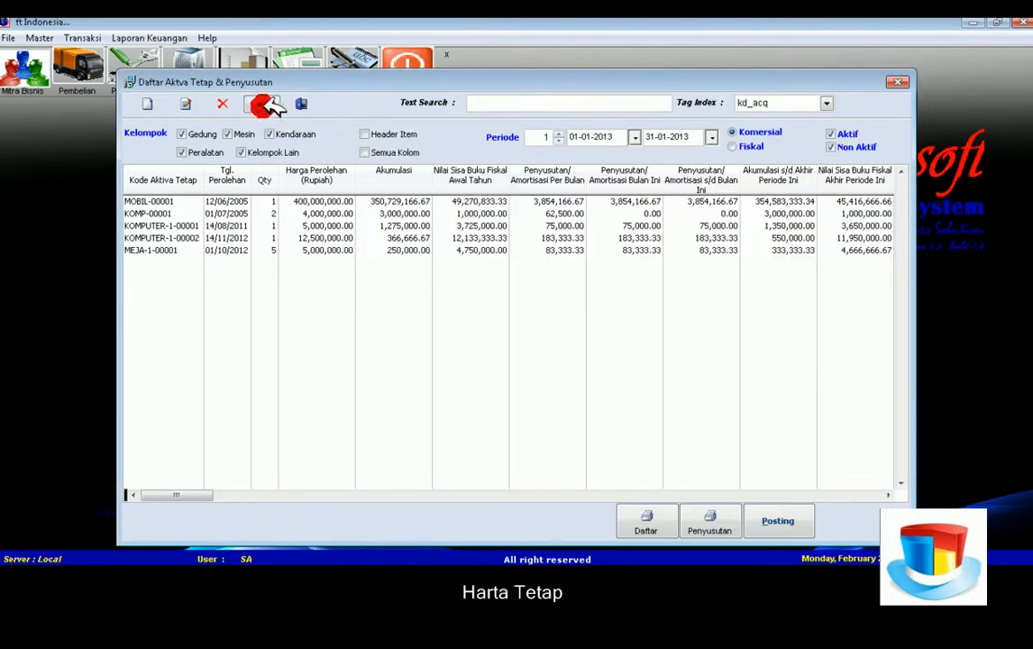
pyautogui.click(260, 101)
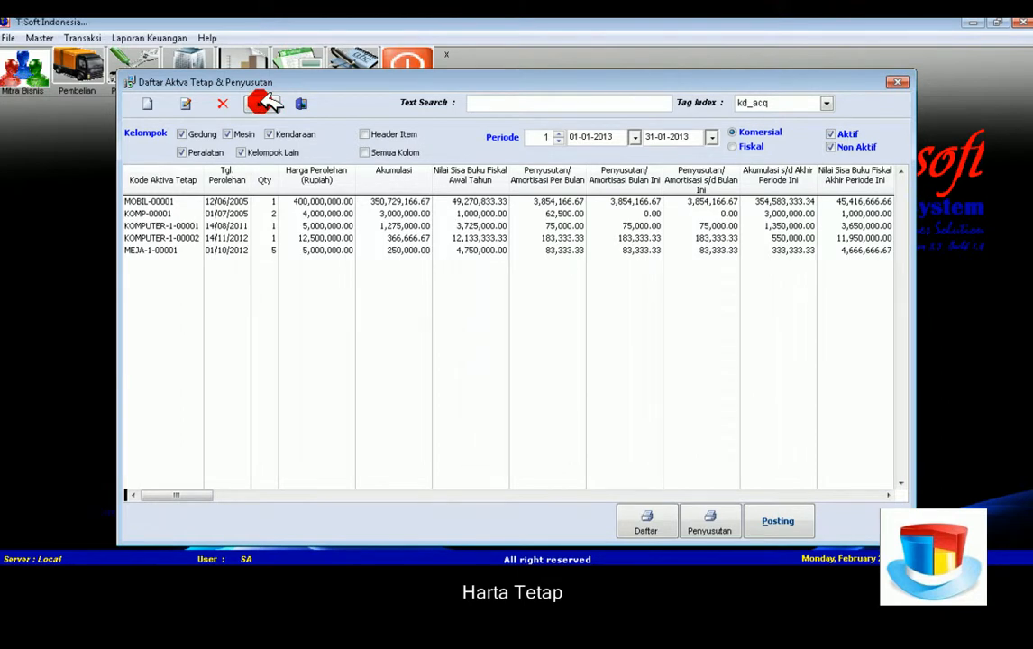
pyautogui.moveTo(264, 101)
pyautogui.mouseDown()
pyautogui.moveTo(377, 136)
pyautogui.moveTo(303, 102)
pyautogui.mouseUp()
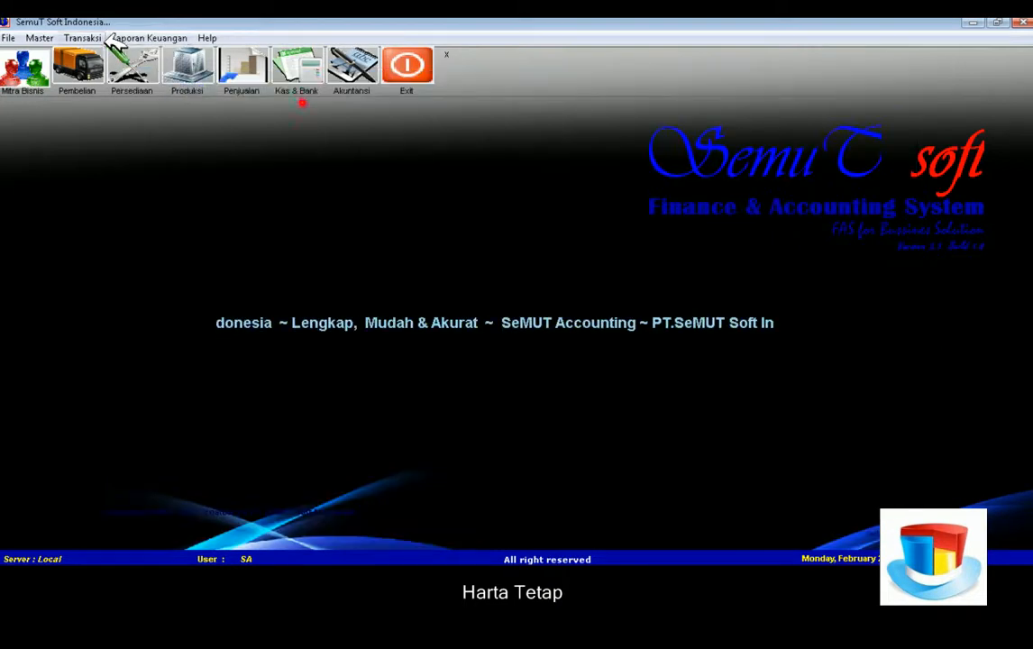
pyautogui.click(82, 38)
pyautogui.moveTo(124, 140)
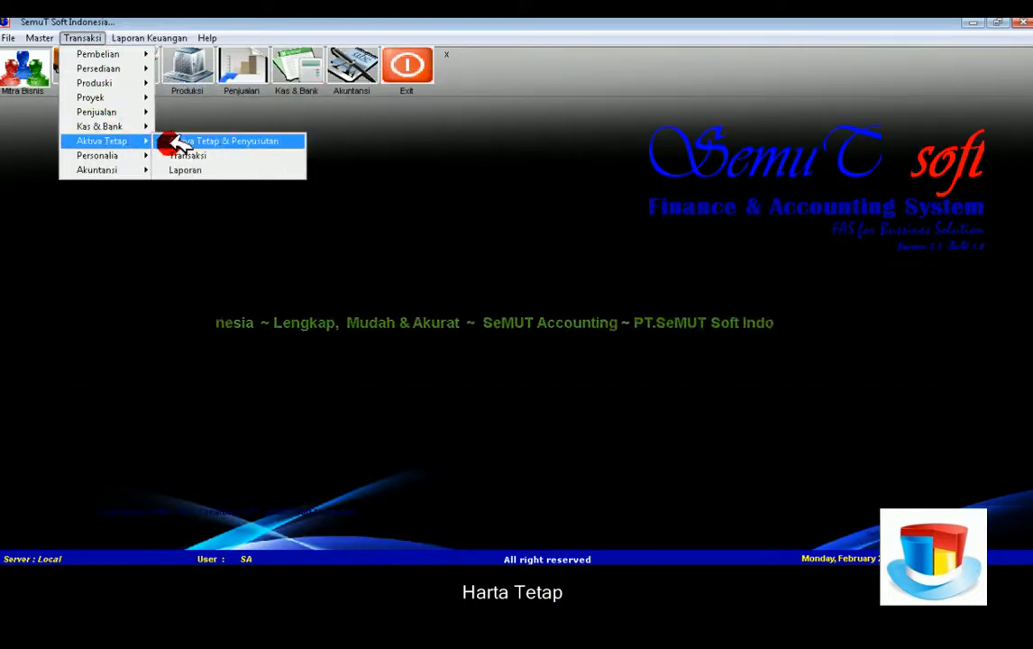
pyautogui.click(167, 142)
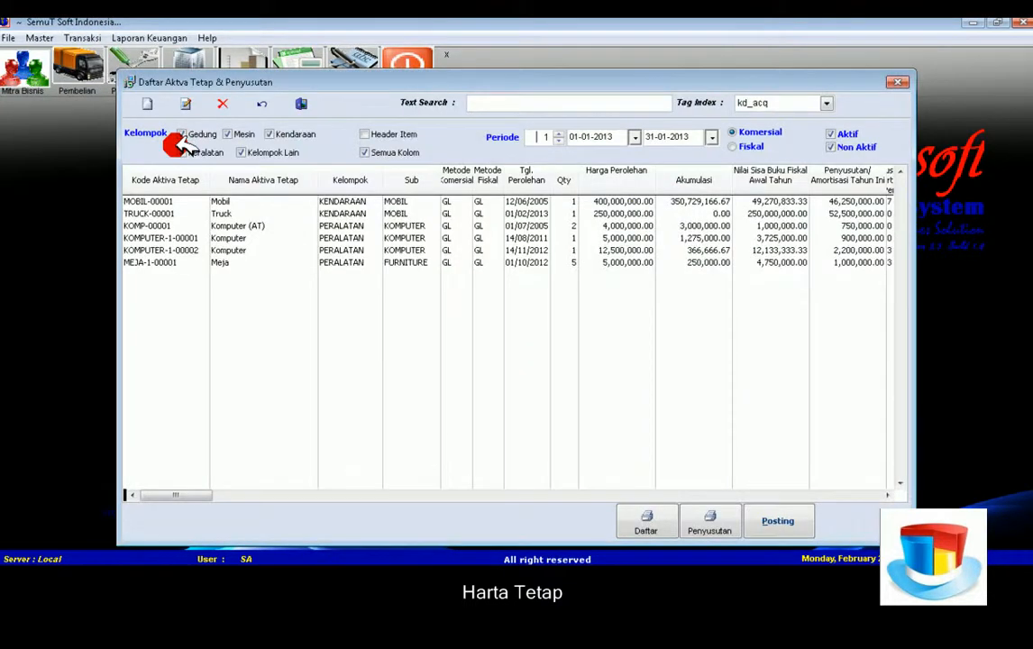
pyautogui.click(205, 214)
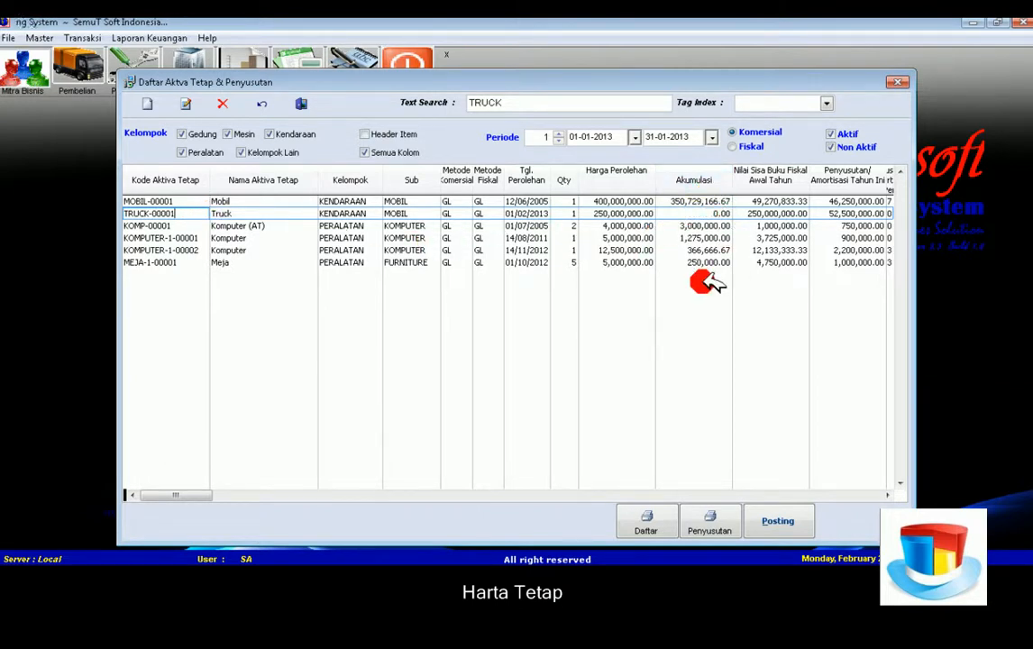
# Preview the Daftar report of fixed assets for January 2013, close it, and preview the Penyusutan report
pyautogui.click(661, 518)
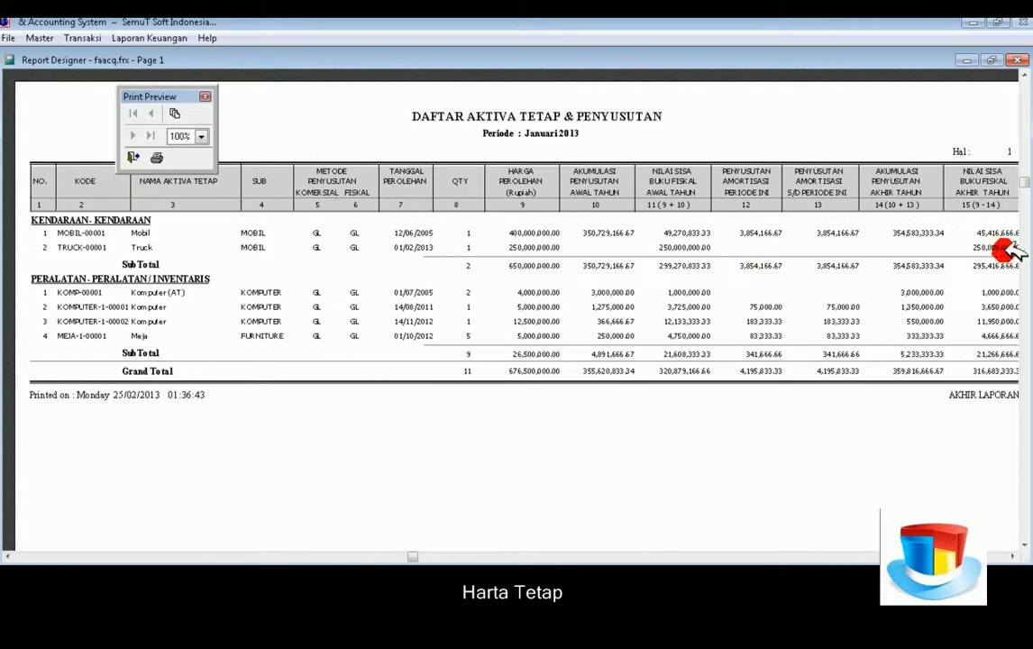
pyautogui.click(1017, 60)
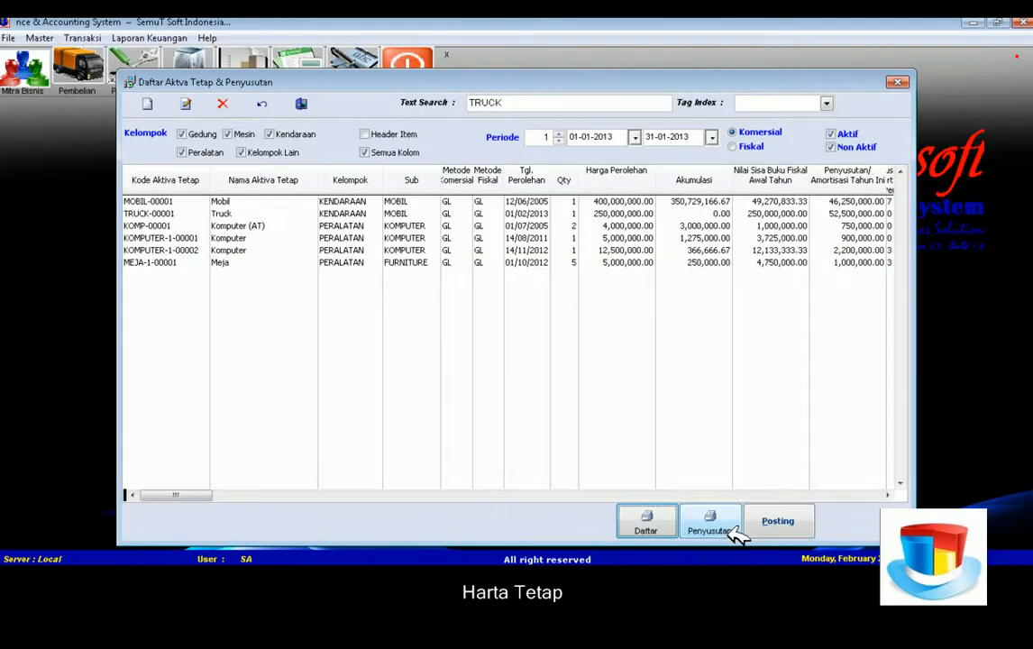
pyautogui.click(714, 521)
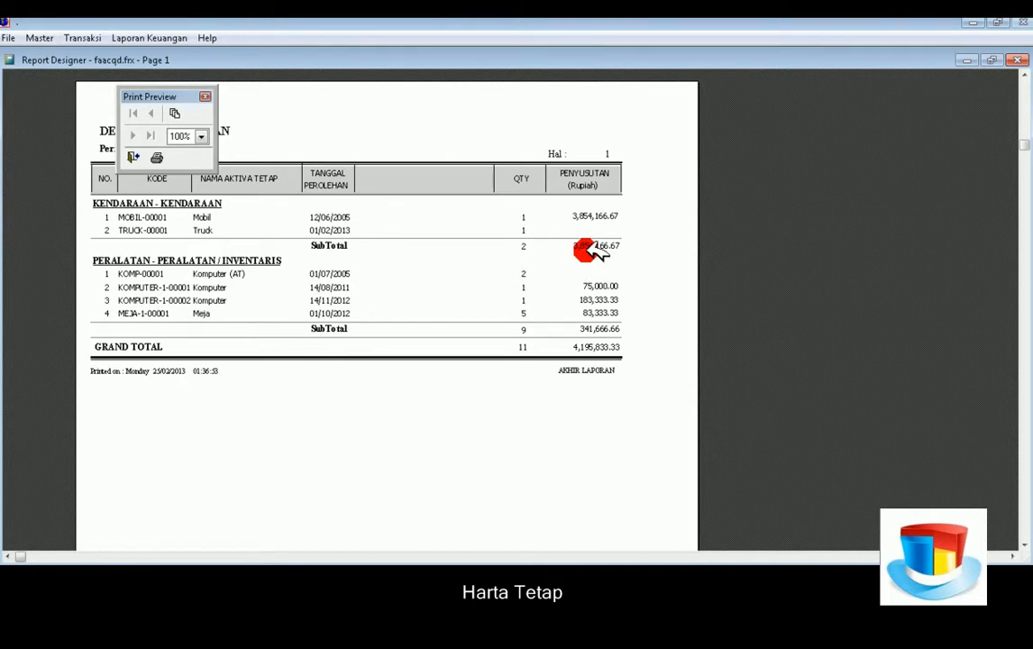
# Check the January 2013 Penyusutan report from its heading down and close its preview
pyautogui.scroll(1, 733, 152)
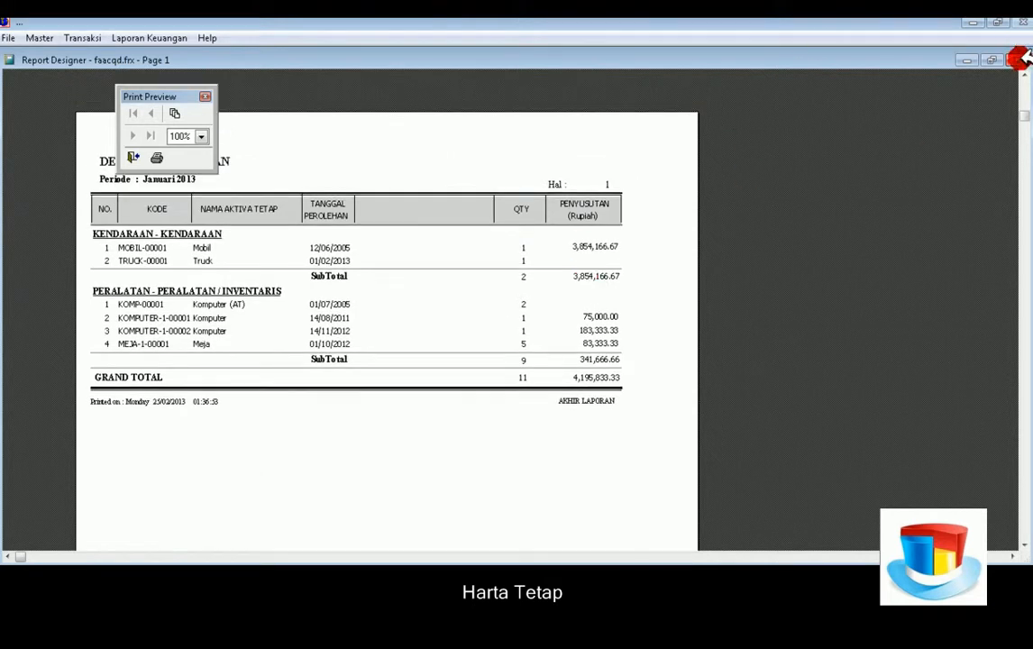
pyautogui.click(1015, 59)
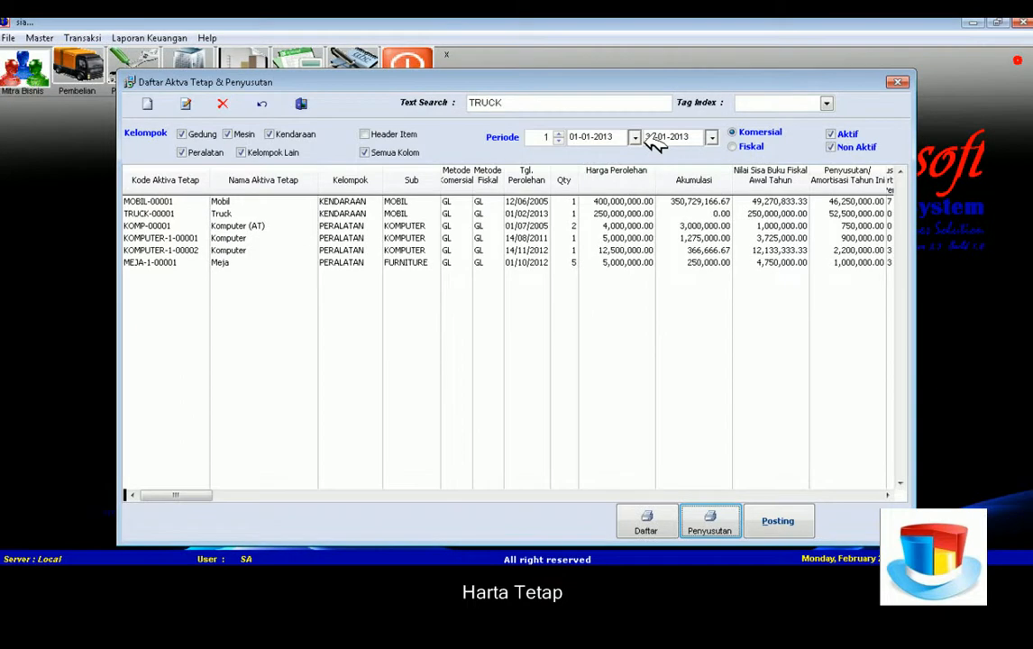
# Set the end date of the Periode filter to 12-04-2013 in the fixed asset and depreciation list
pyautogui.click(711, 137)
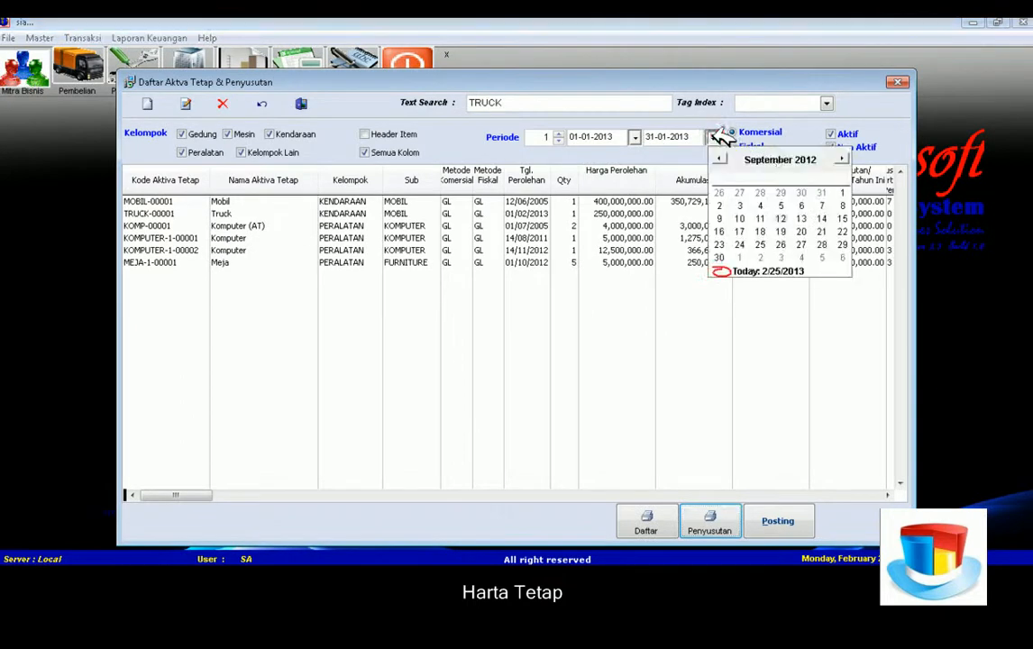
pyautogui.click(768, 160)
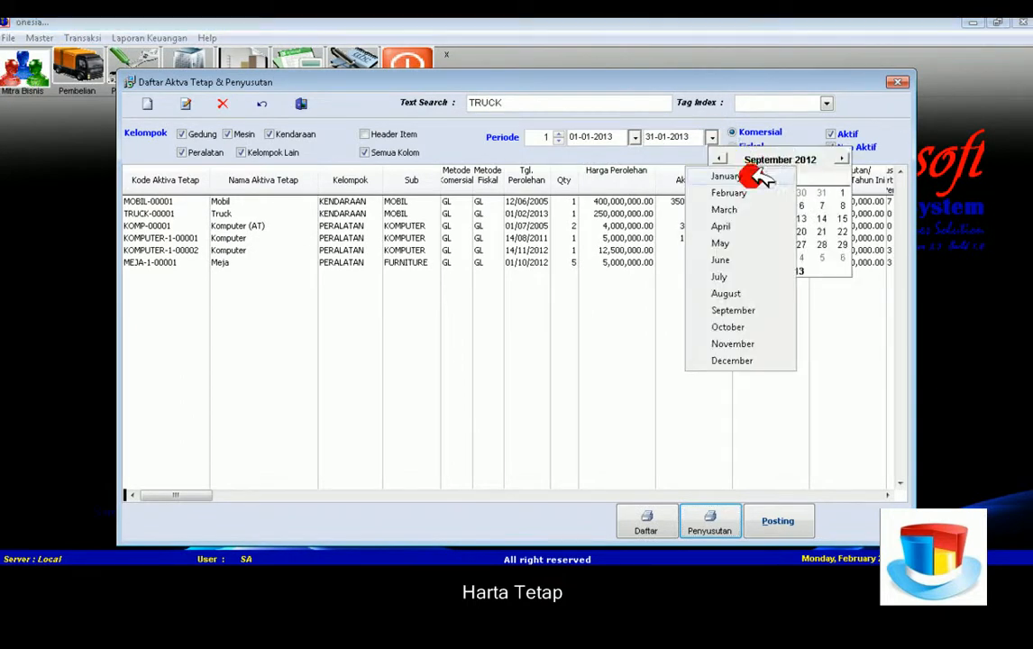
pyautogui.click(753, 173)
pyautogui.click(782, 160)
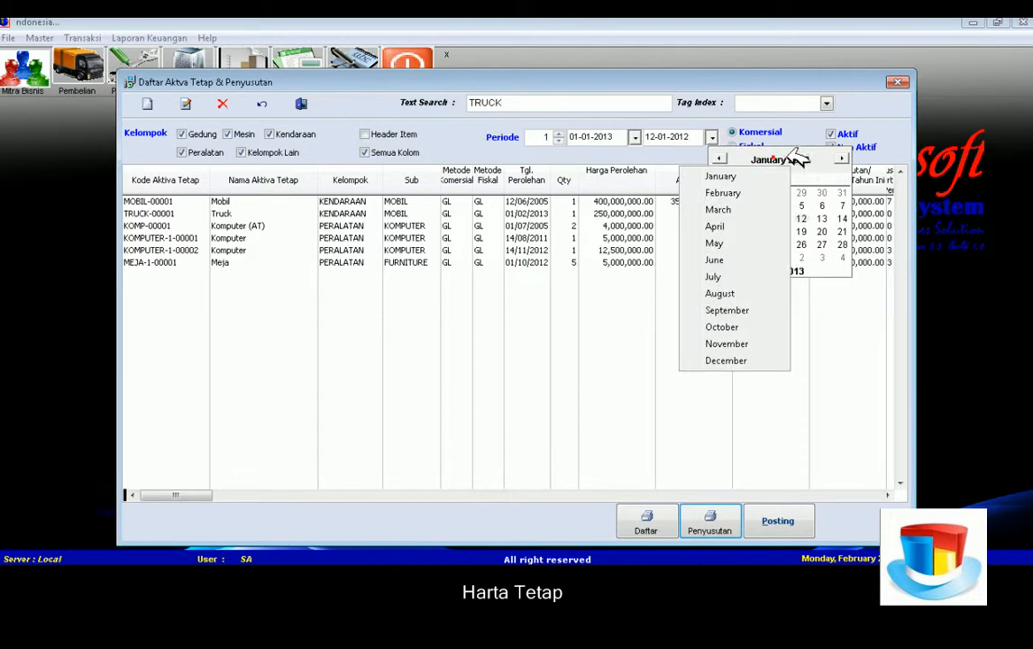
pyautogui.click(811, 157)
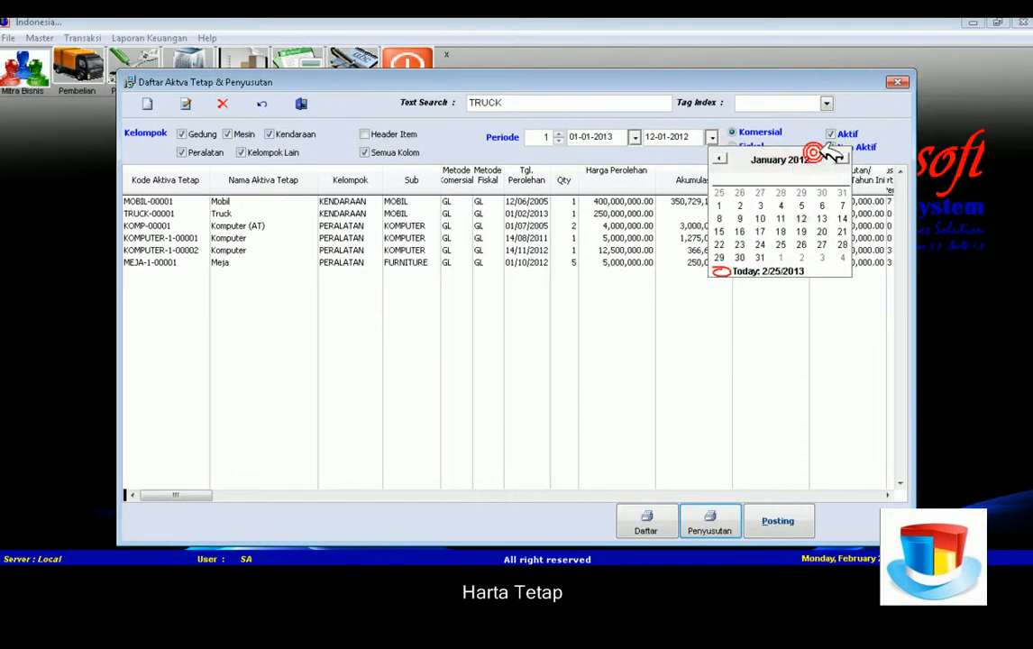
pyautogui.click(820, 158)
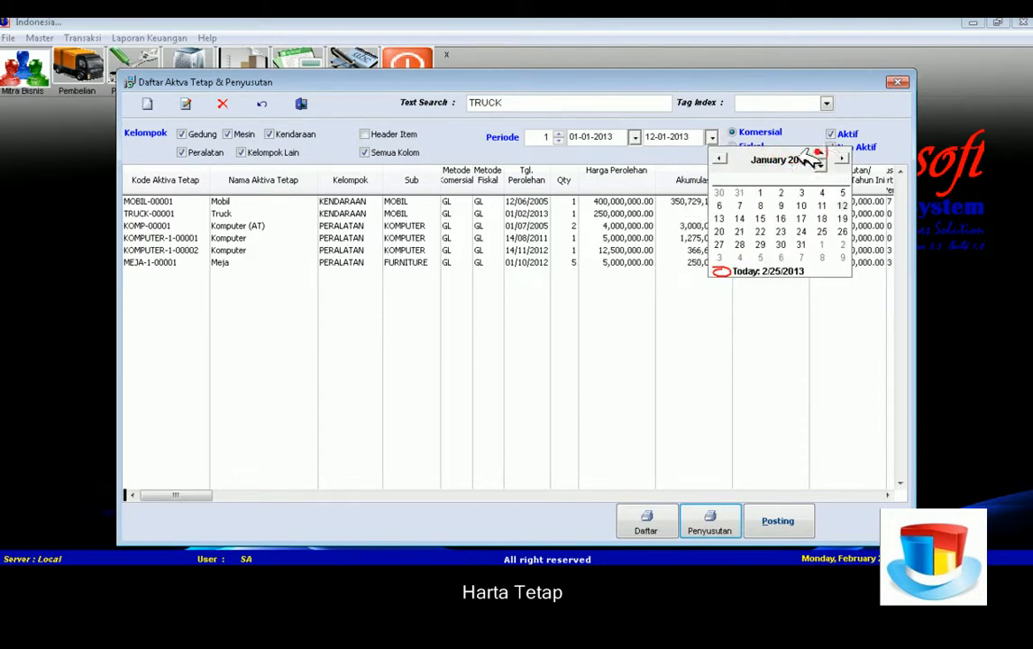
pyautogui.click(780, 160)
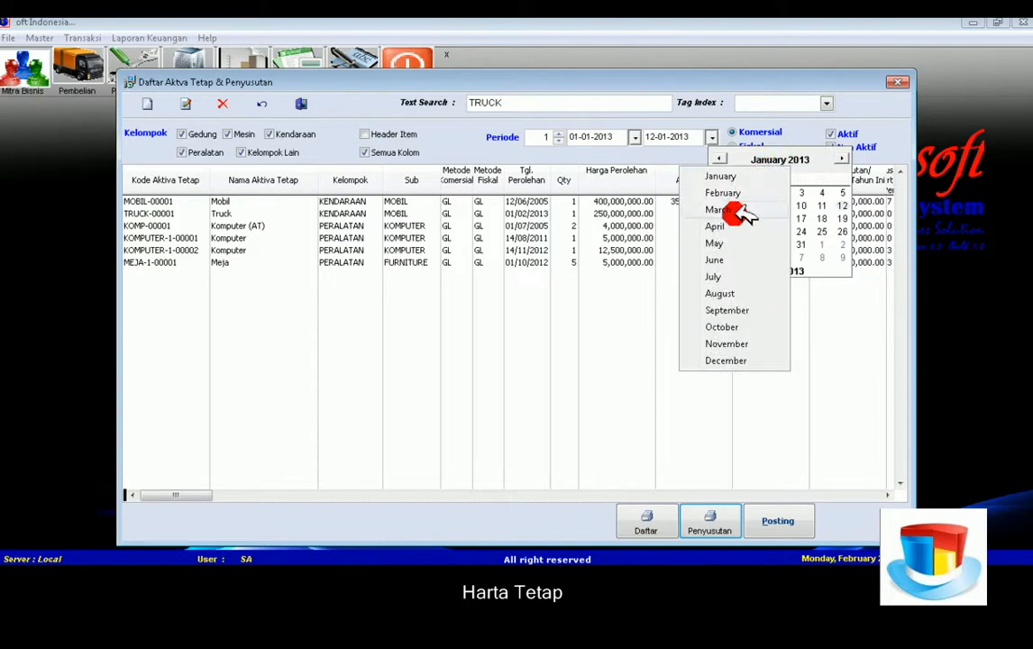
pyautogui.click(713, 226)
# Preview the Penyusutan report again, close it, and select the TRUCK-00001 record's depreciation for this year
pyautogui.click(704, 512)
pyautogui.click(706, 513)
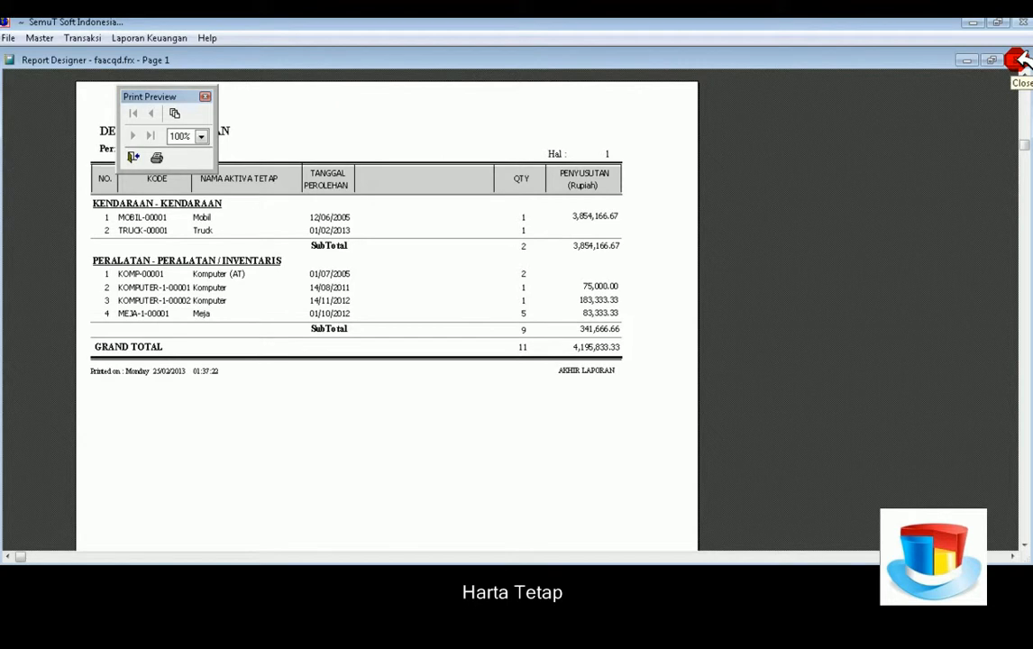
pyautogui.click(1016, 60)
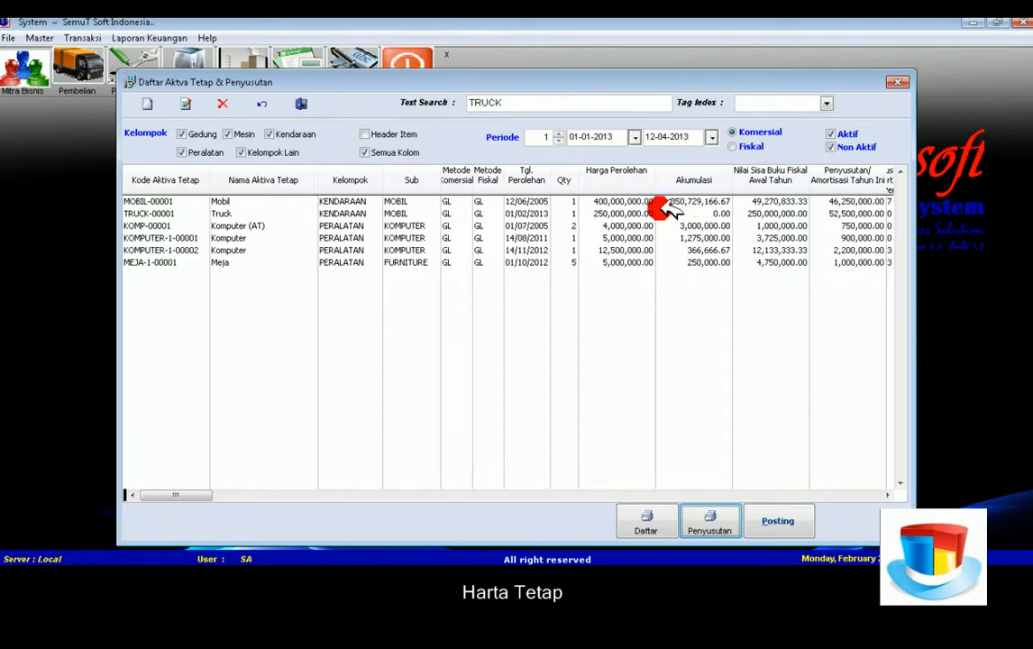
pyautogui.click(834, 216)
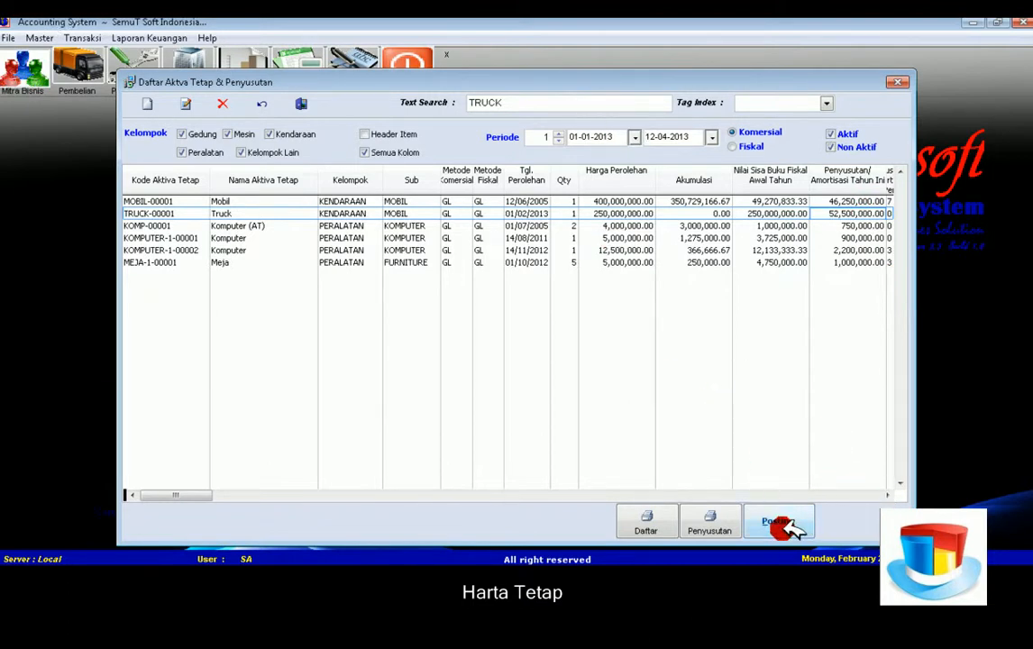
# Set the Periode to month 3, covering 01-03-2013 to 31-03-2013, and post that period's depreciation data, confirming the posting
pyautogui.click(711, 137)
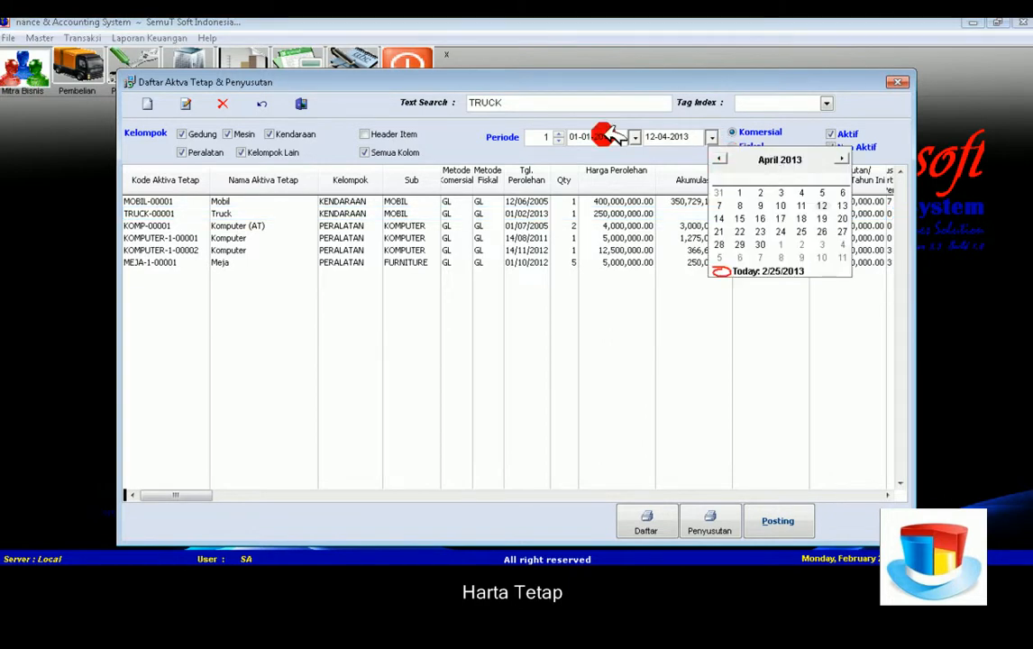
pyautogui.click(566, 132)
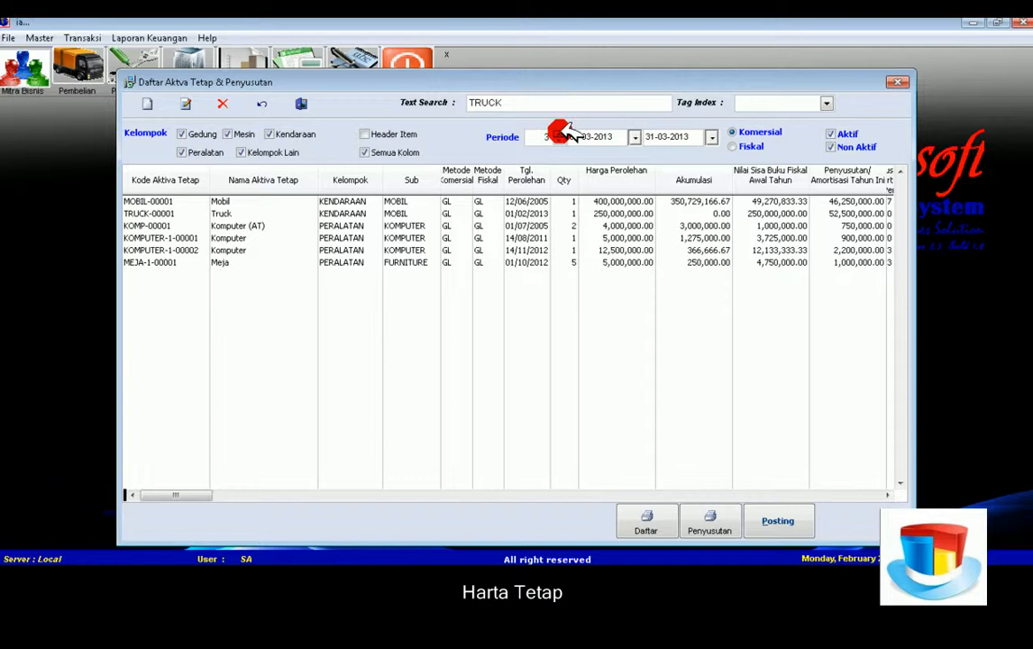
pyautogui.click(782, 523)
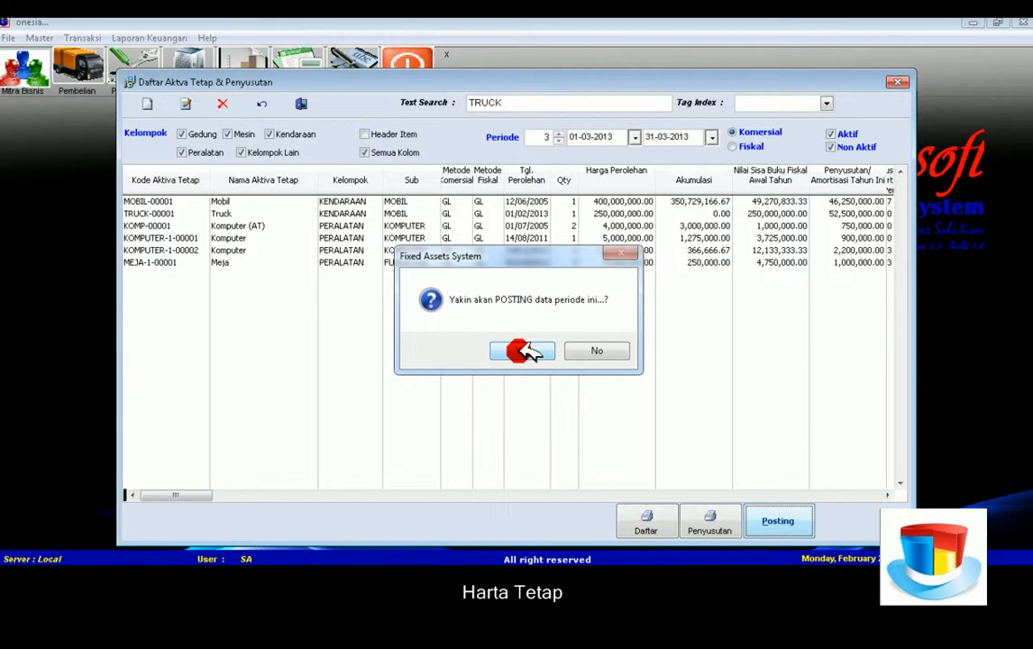
pyautogui.click(525, 351)
pyautogui.click(577, 350)
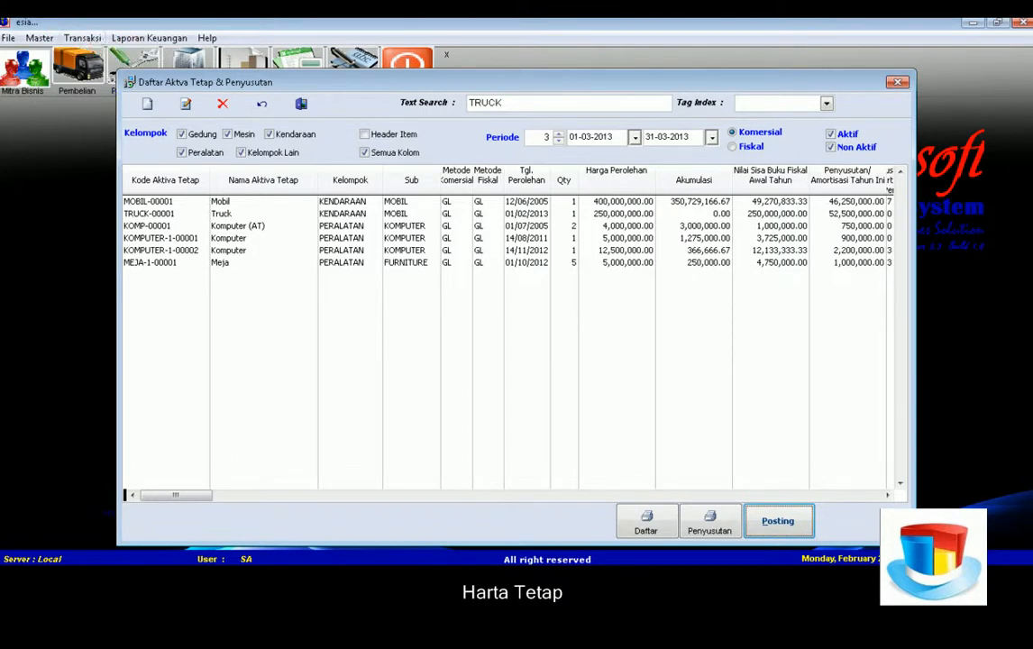
# Show the list of Akuntansi journal vouchers and open the entry described as Penyusutan Aktiva Tetap # Maret 2013
pyautogui.click(83, 37)
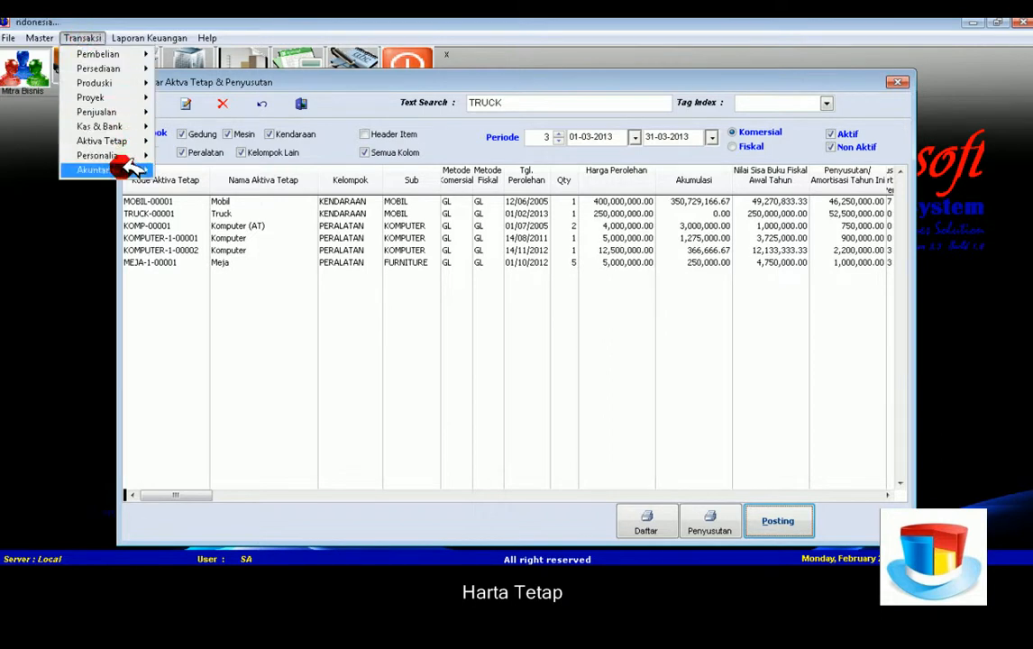
pyautogui.moveTo(126, 169)
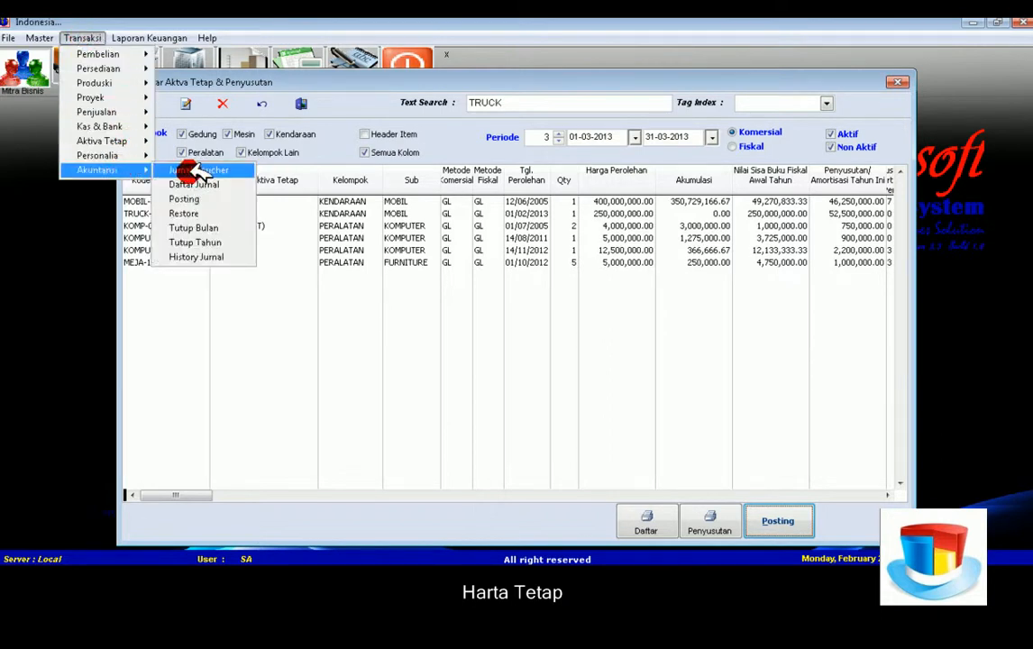
pyautogui.click(198, 171)
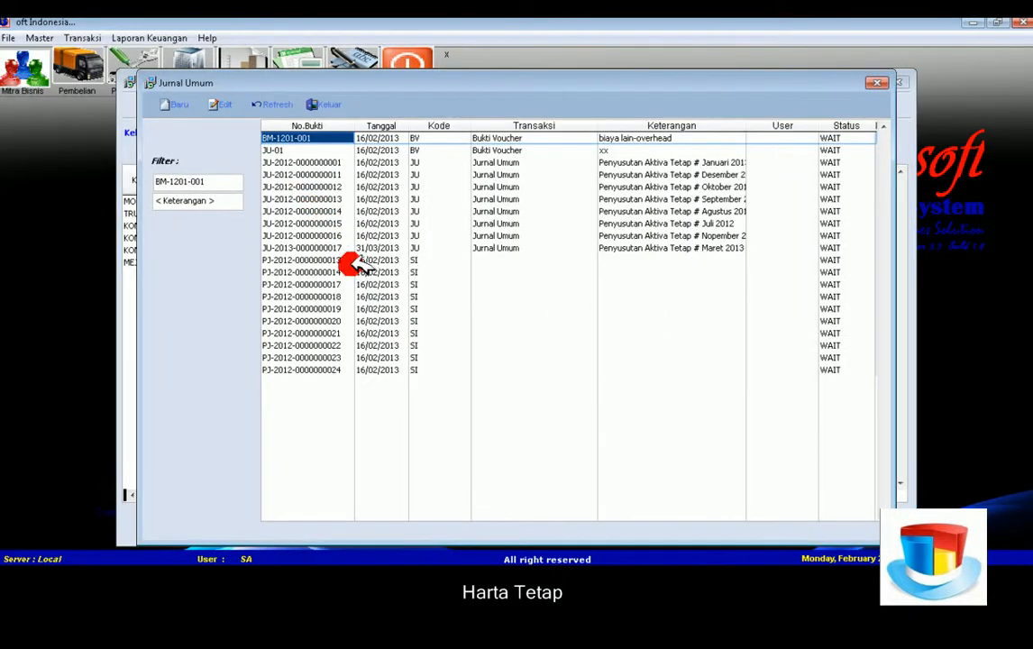
pyautogui.click(326, 248)
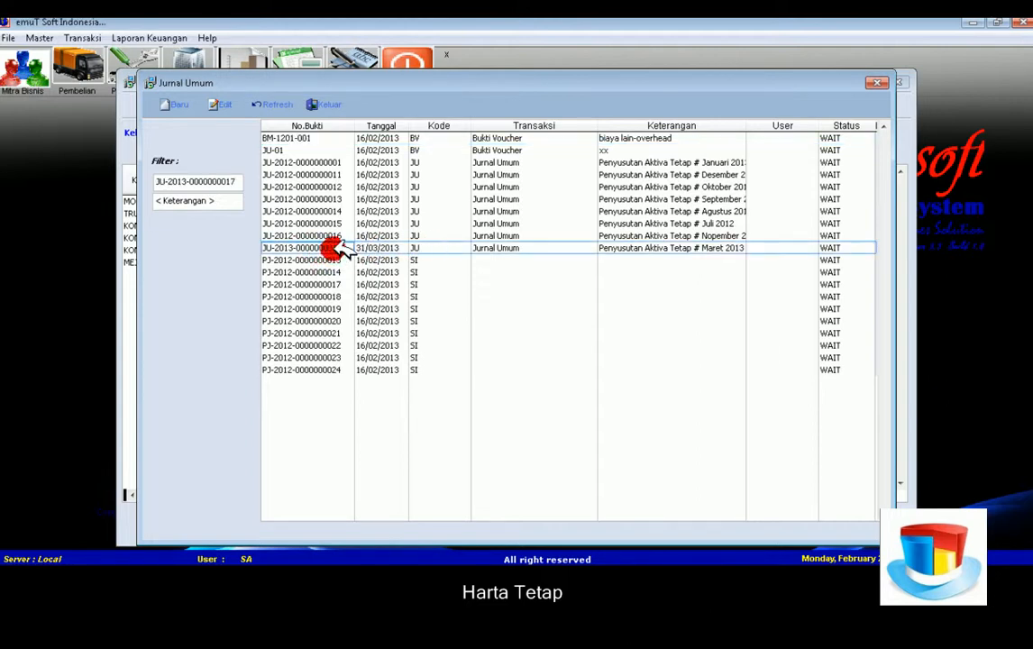
pyautogui.doubleClick(334, 248)
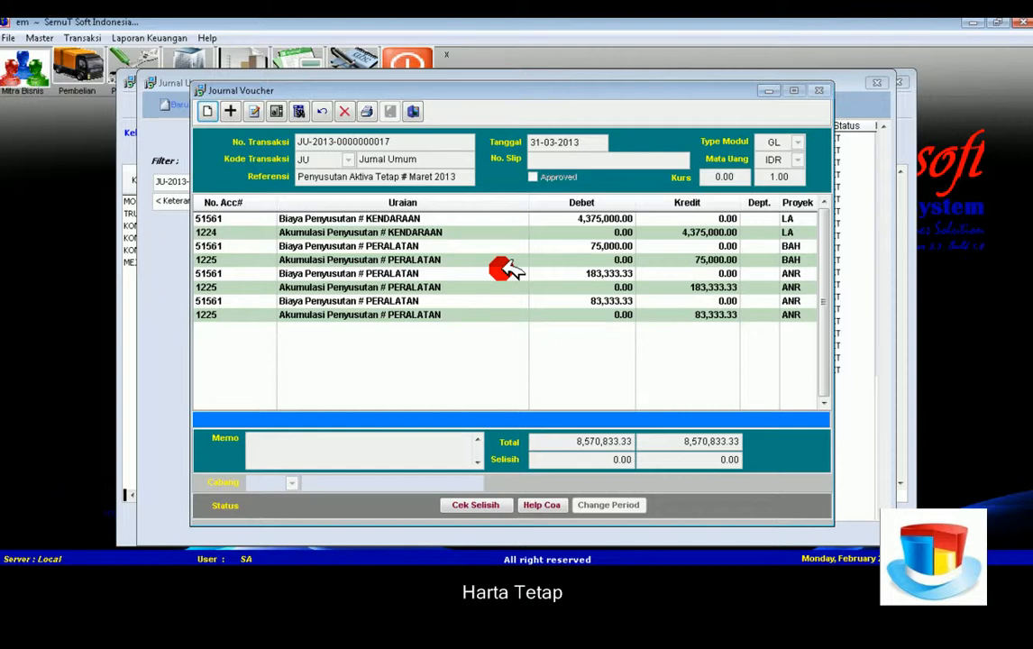
# Examine the Proyek codes of the two KENDARAAN depreciation lines, then close the voucher and the Jurnal Umum list
pyautogui.click(805, 219)
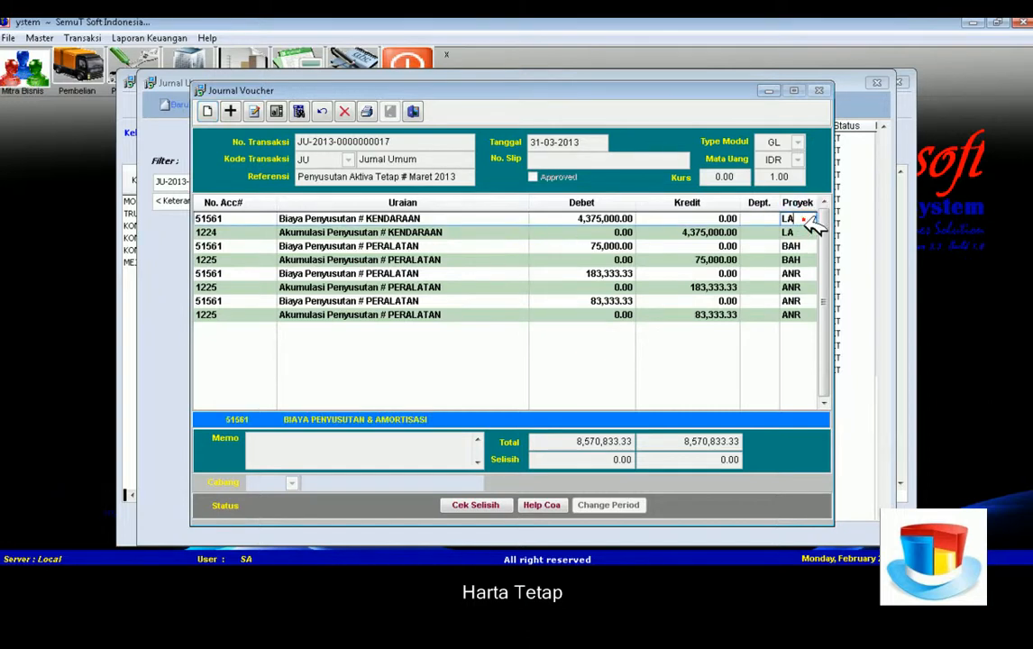
pyautogui.click(804, 232)
pyautogui.click(808, 219)
pyautogui.click(805, 234)
pyautogui.click(556, 150)
pyautogui.click(422, 114)
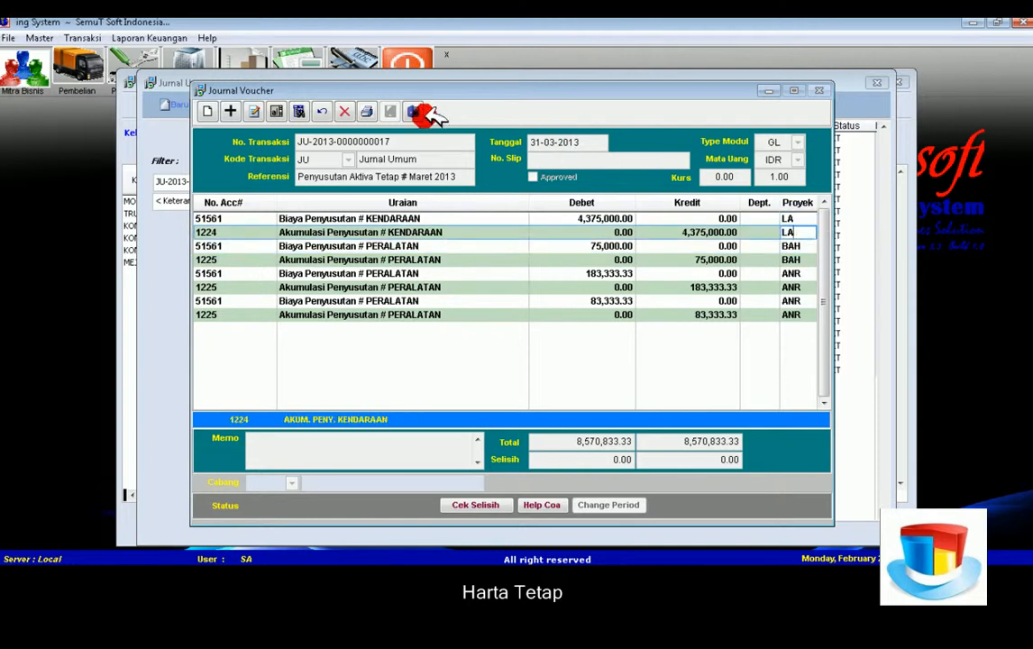
pyautogui.click(416, 110)
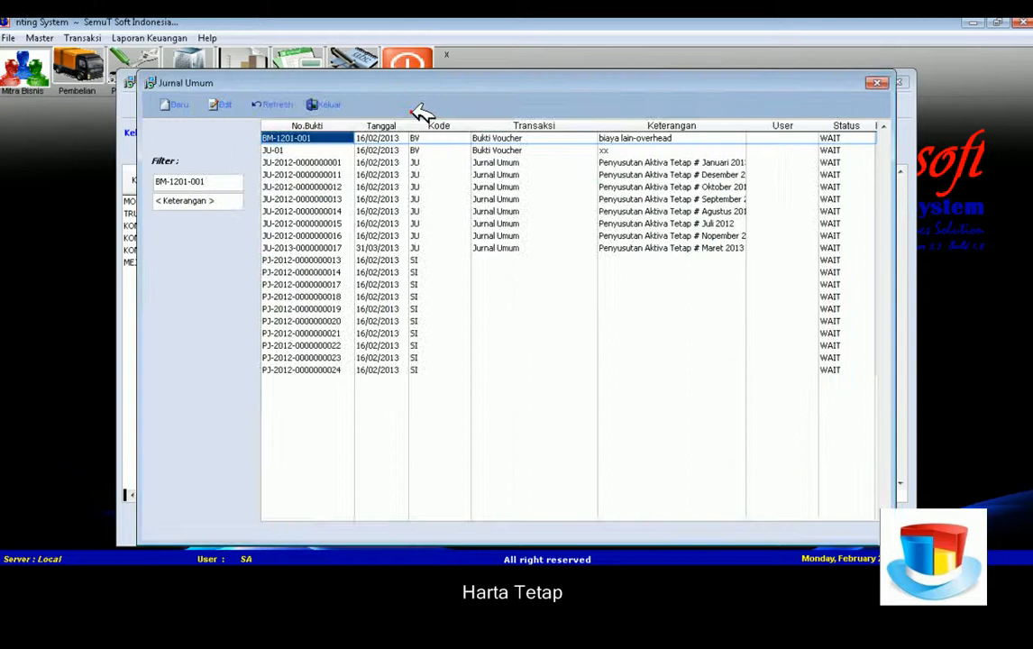
pyautogui.click(335, 105)
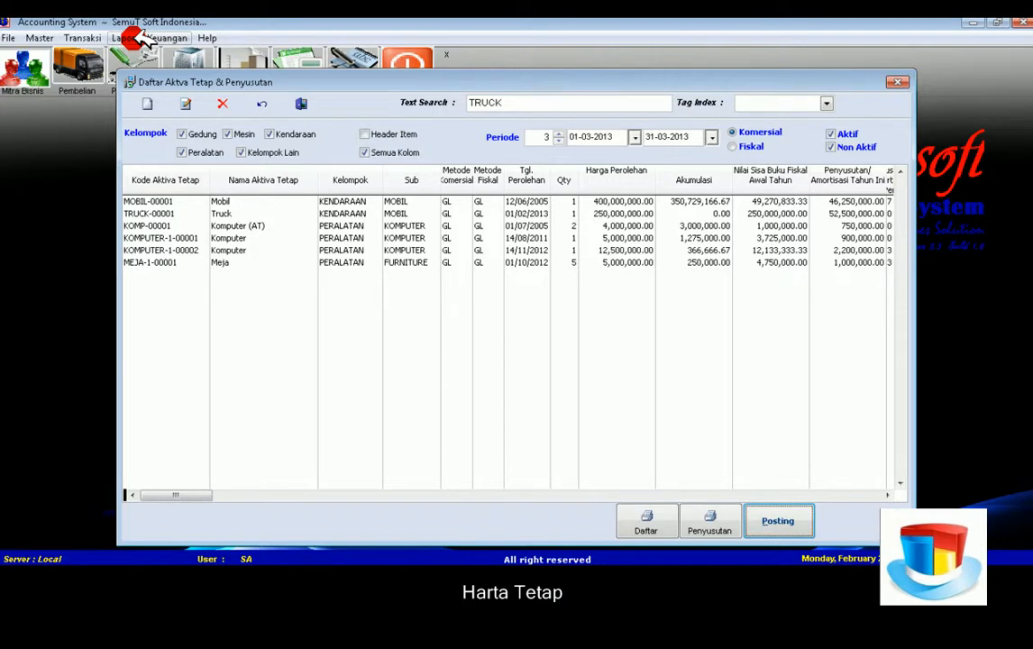
# Preview the Journal Voucher / Jurnal Umum report from the Akuntansi financial reports for months 1 to 3 of 2013
pyautogui.click(126, 37)
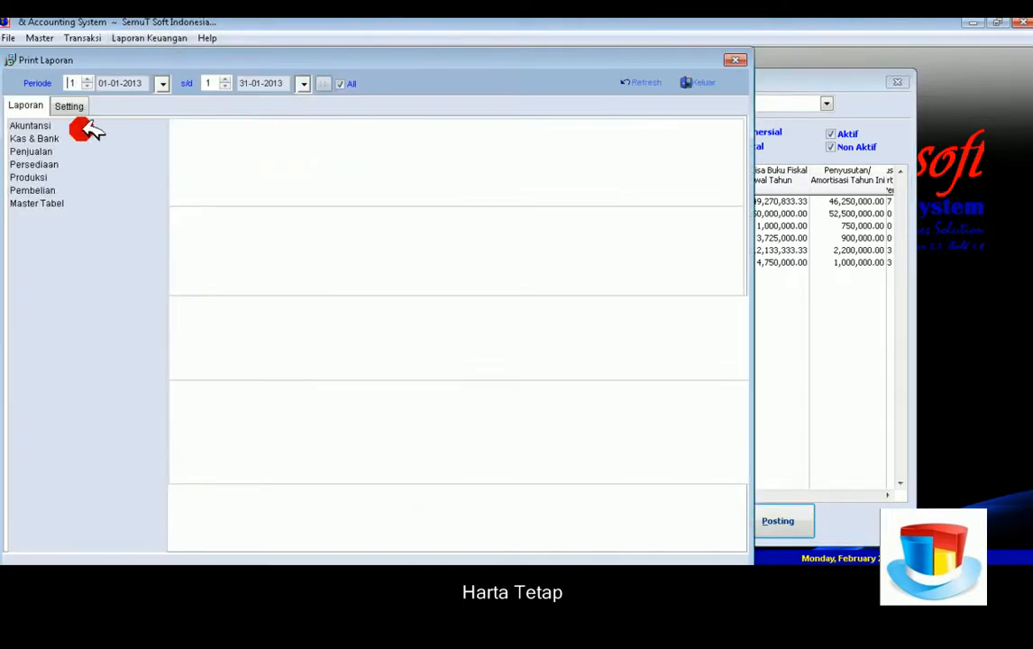
pyautogui.click(47, 125)
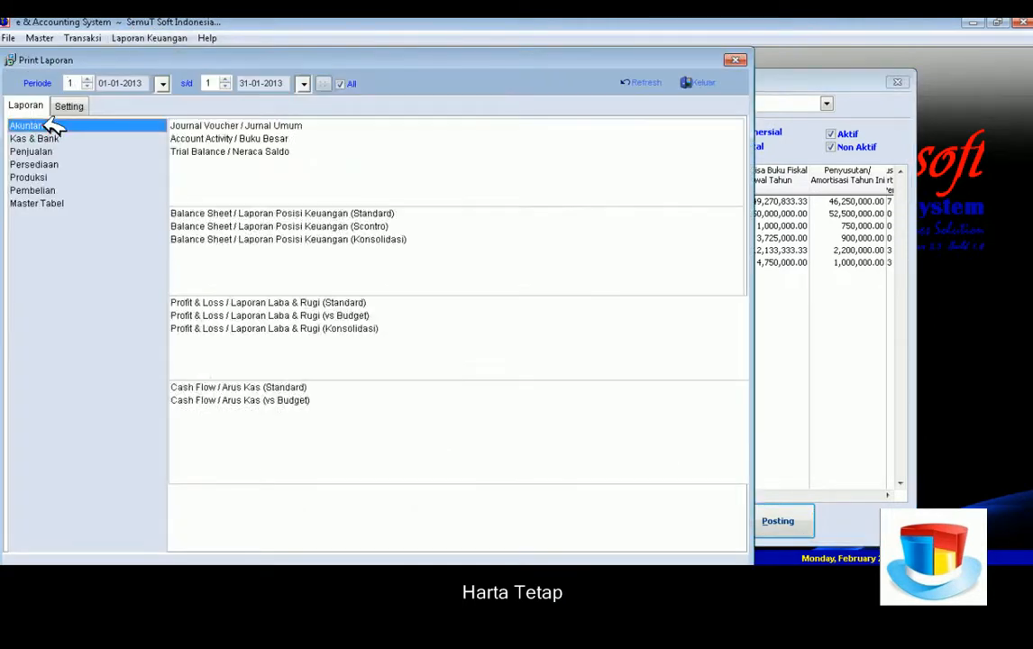
pyautogui.doubleClick(212, 127)
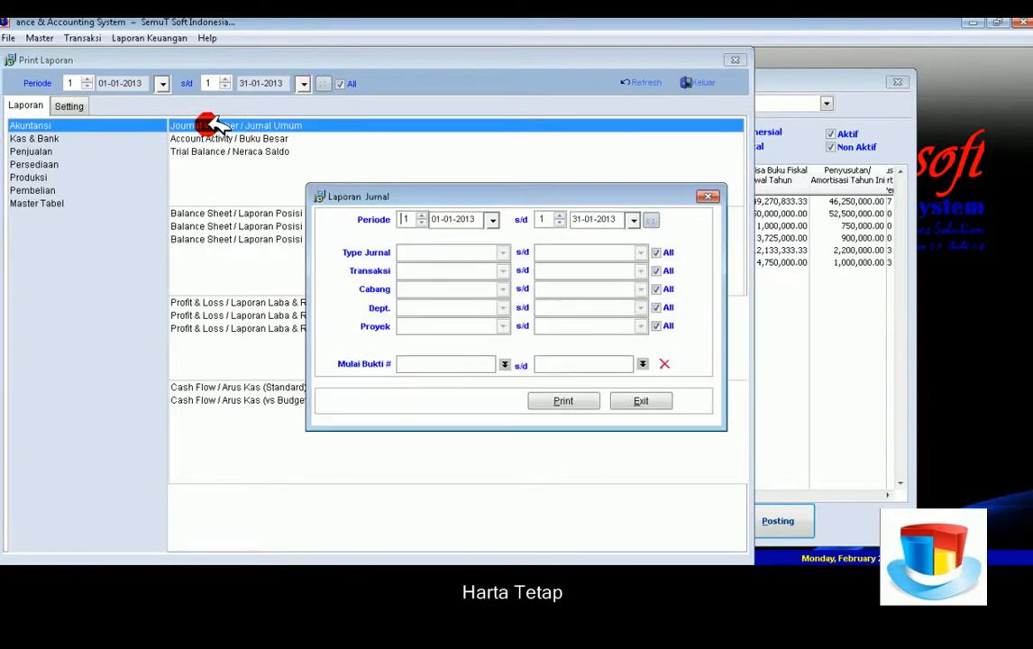
pyautogui.click(557, 215)
pyautogui.click(560, 216)
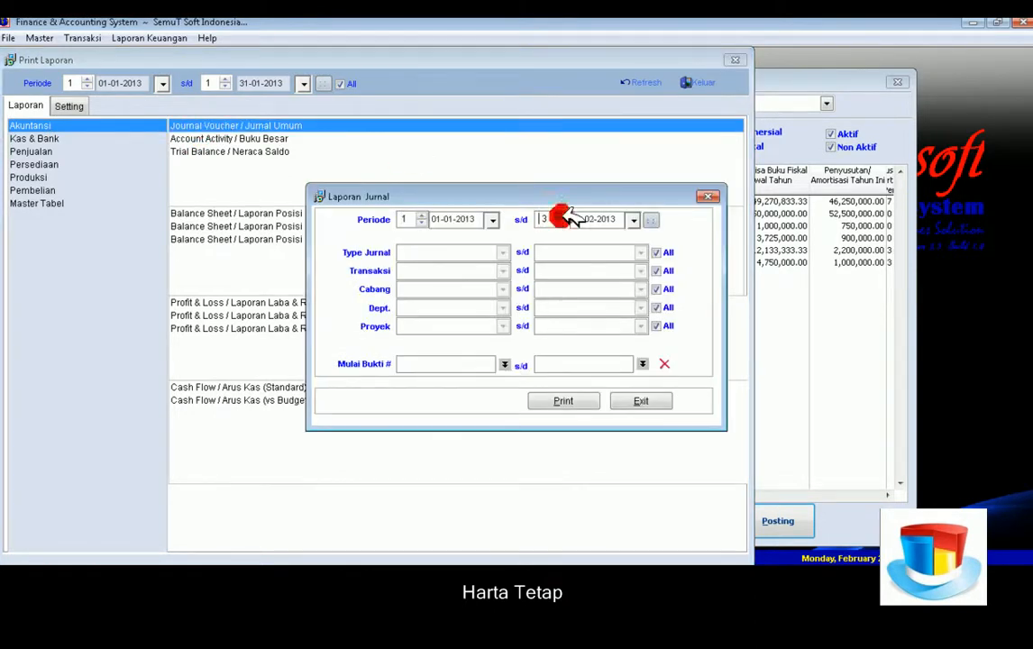
pyautogui.click(582, 400)
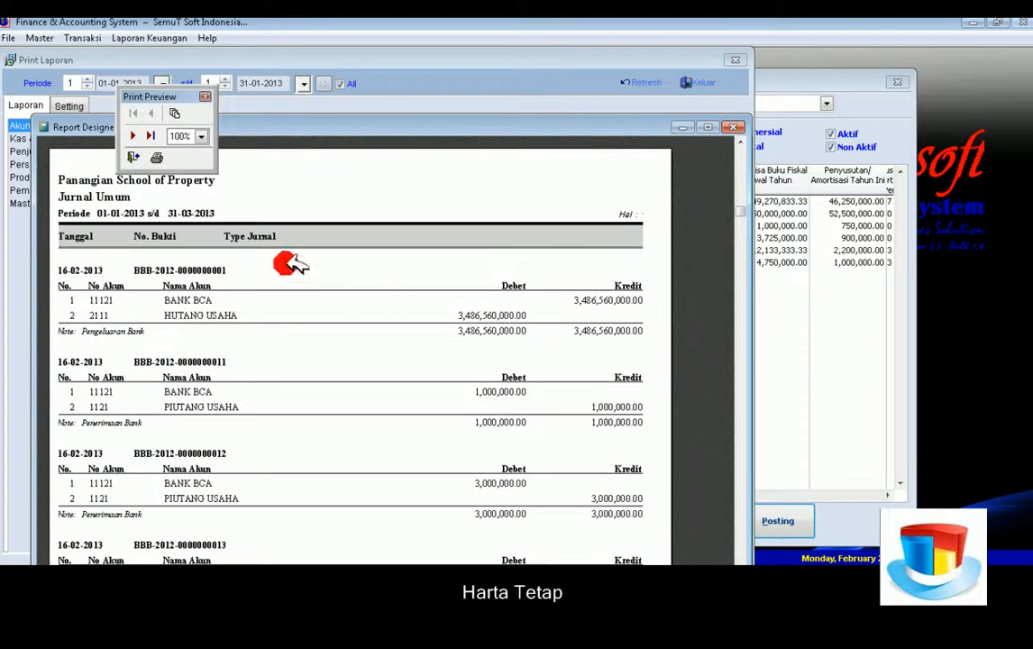
# Page back from the end of the Jurnal Umum report to the JU depreciation vouchers
pyautogui.scroll(-10, 249, 272)
pyautogui.click(150, 135)
pyautogui.scroll(5, 261, 251)
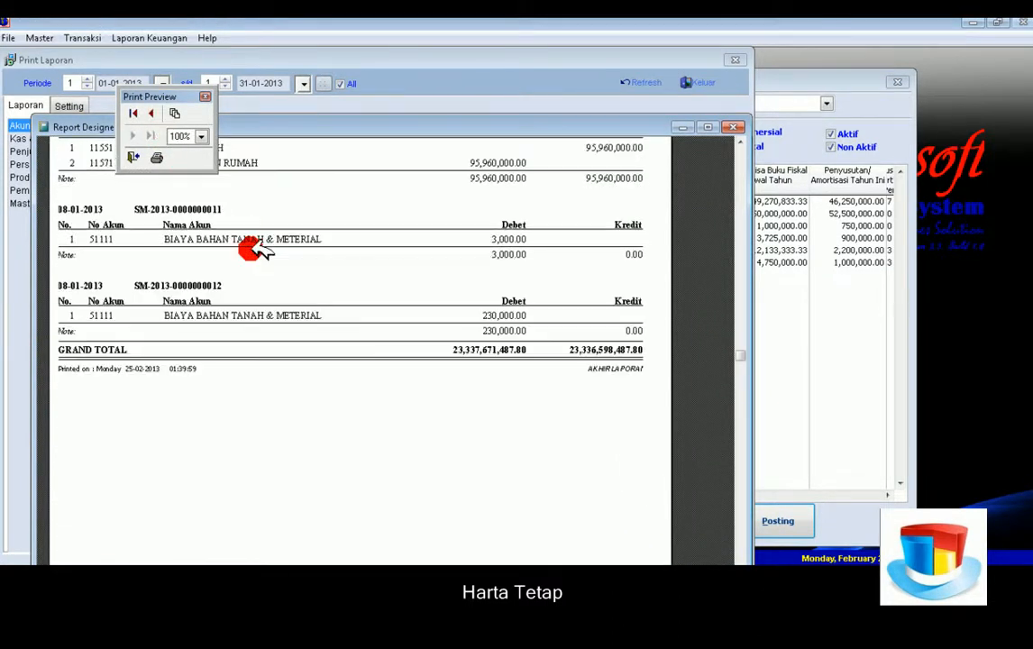
pyautogui.click(150, 113)
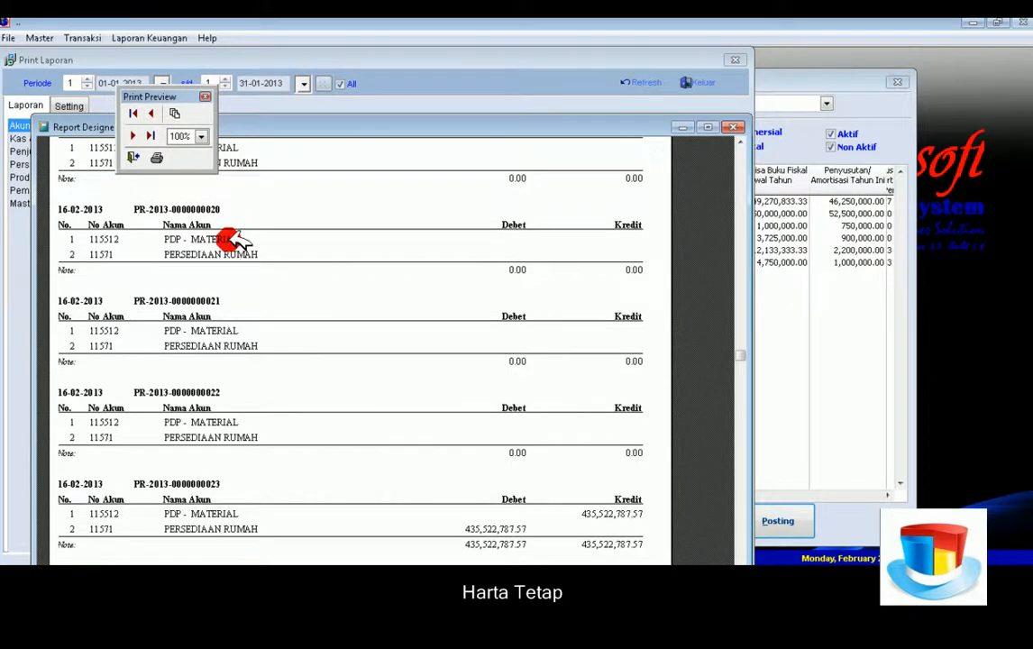
pyautogui.scroll(-1, 232, 239)
pyautogui.click(151, 112)
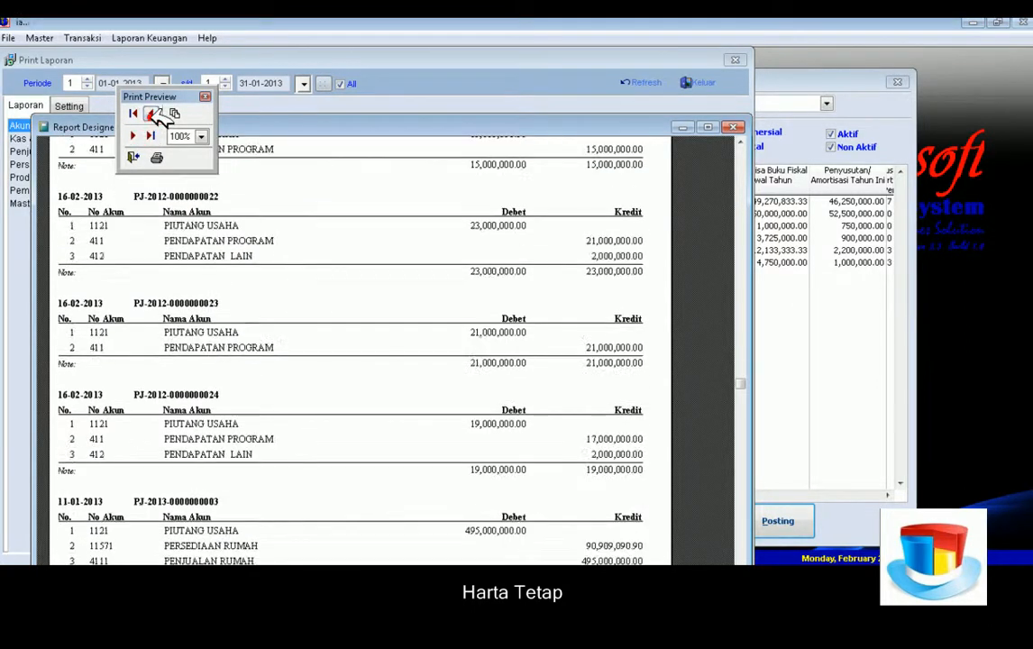
pyautogui.click(153, 113)
pyautogui.click(152, 113)
pyautogui.click(153, 113)
pyautogui.click(153, 113)
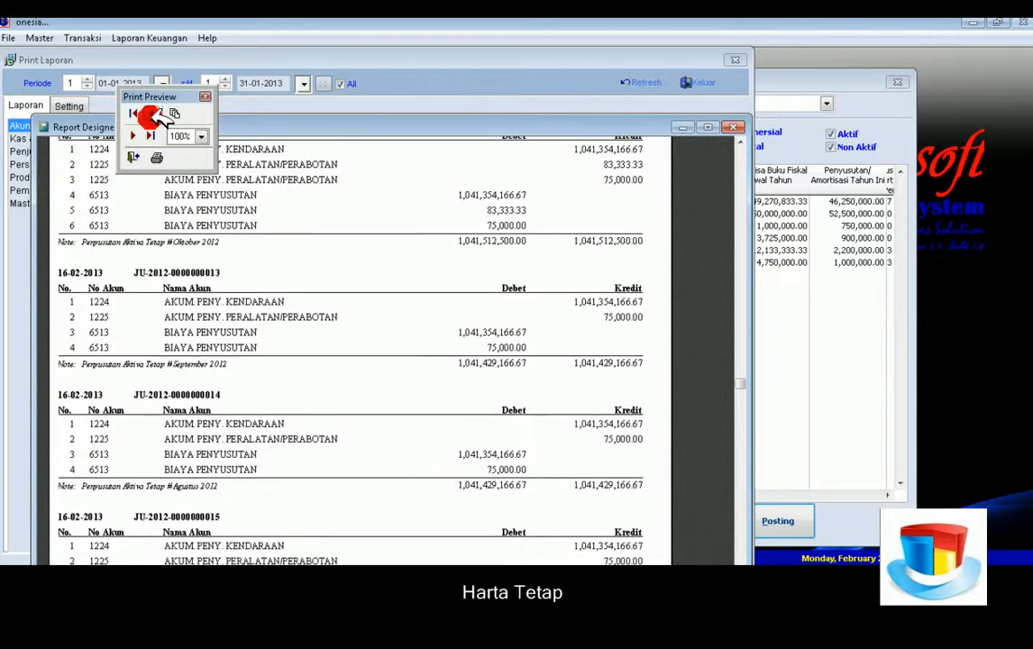
# Examine the Penyusutan Aktiva Tetap vouchers in the Jurnal Umum report, through to the Maret 2013 entry on the following page
pyautogui.scroll(-2, 300, 300)
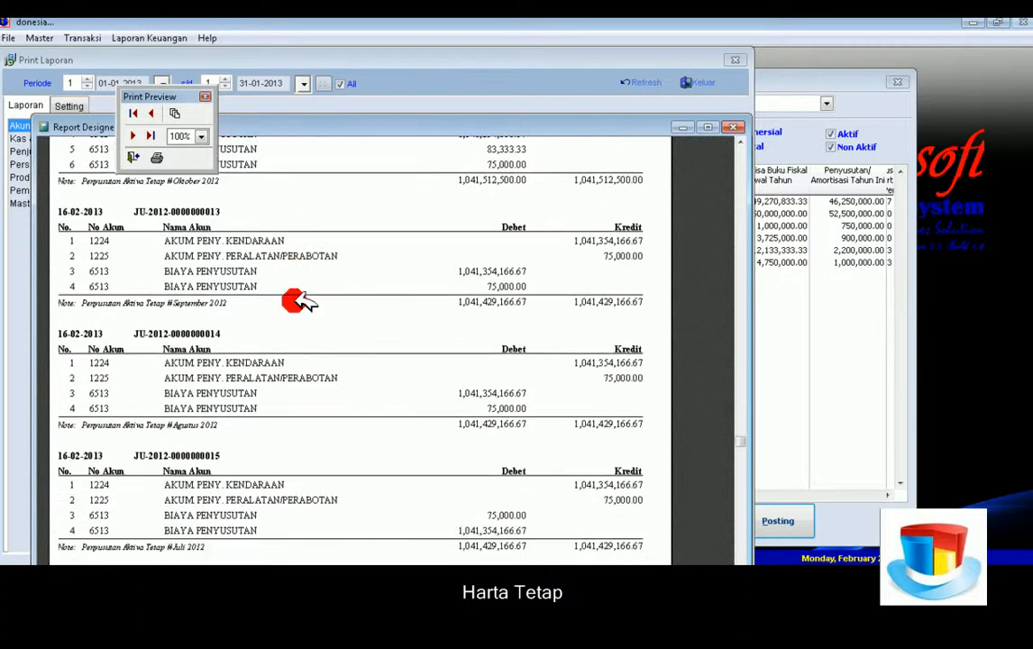
pyautogui.scroll(-4, 300, 300)
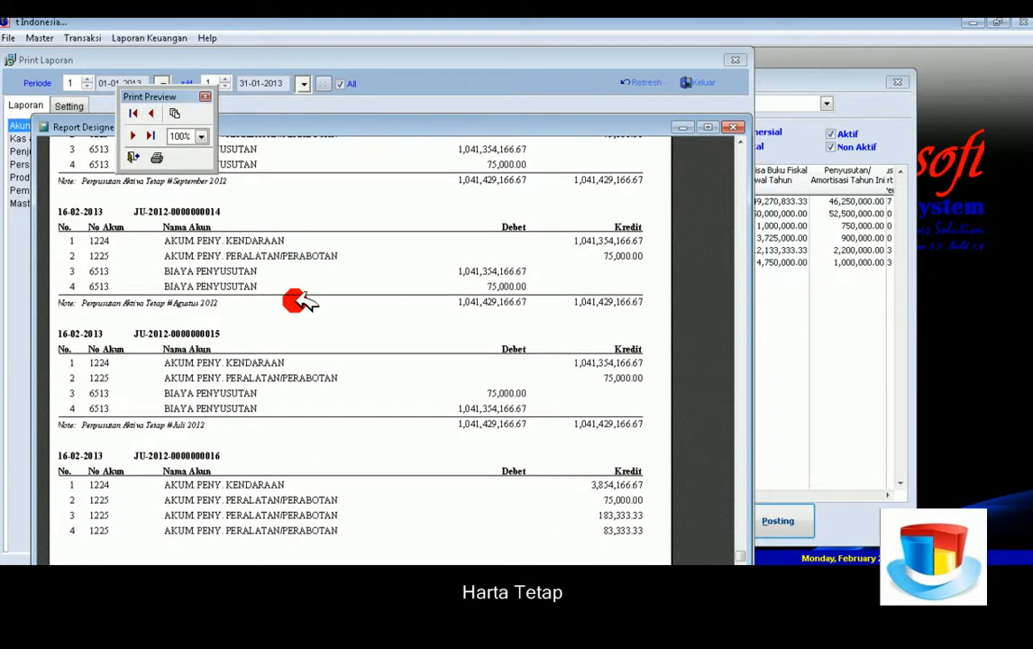
pyautogui.scroll(-2, 300, 300)
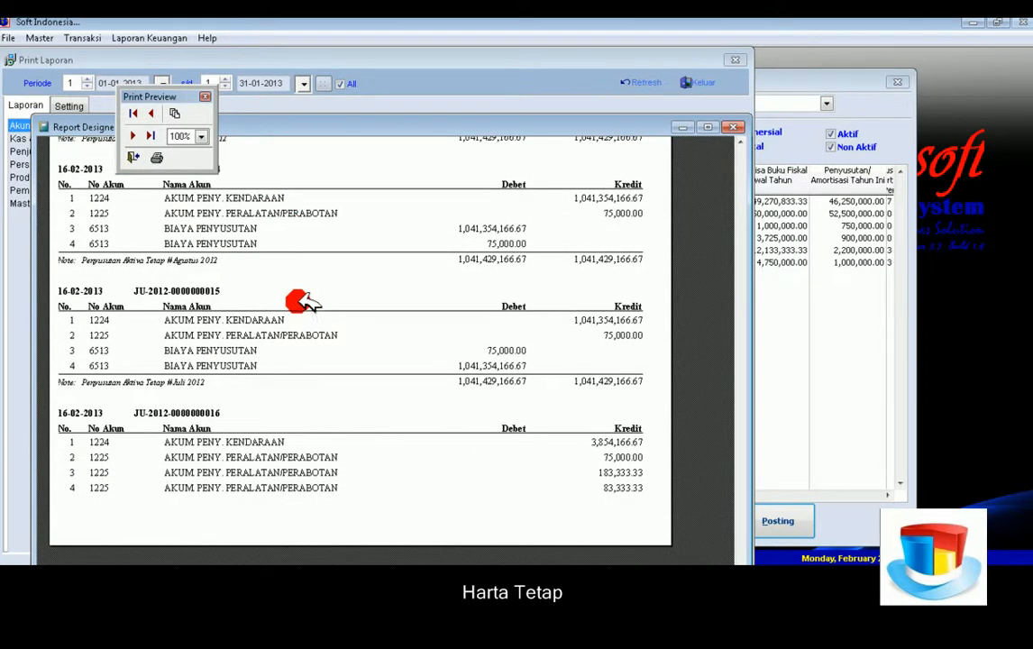
pyautogui.scroll(1, 287, 271)
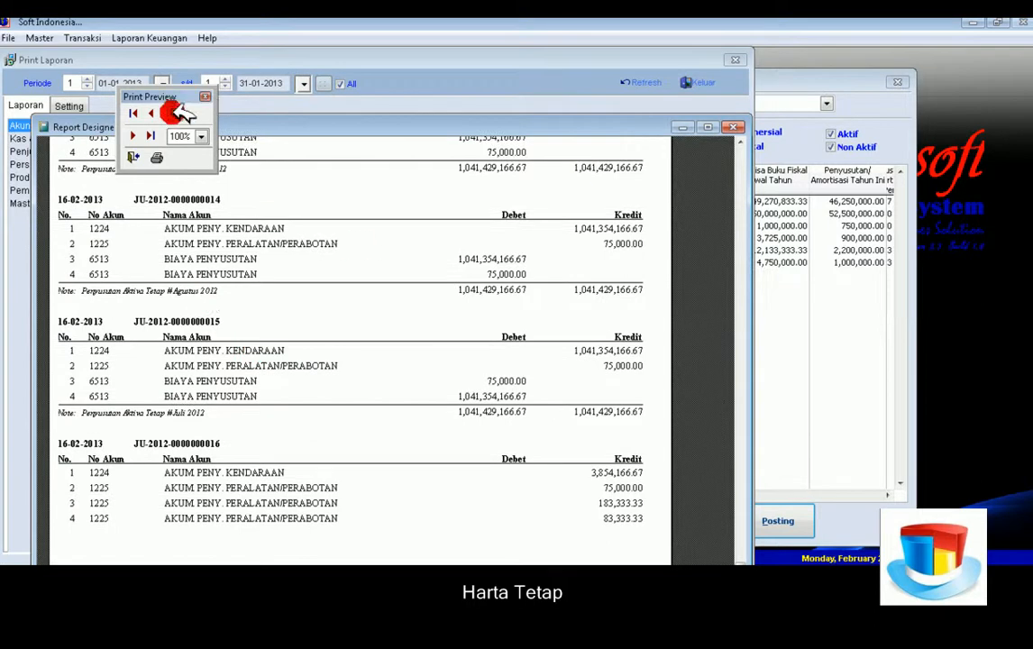
pyautogui.click(132, 136)
pyautogui.scroll(5, 297, 222)
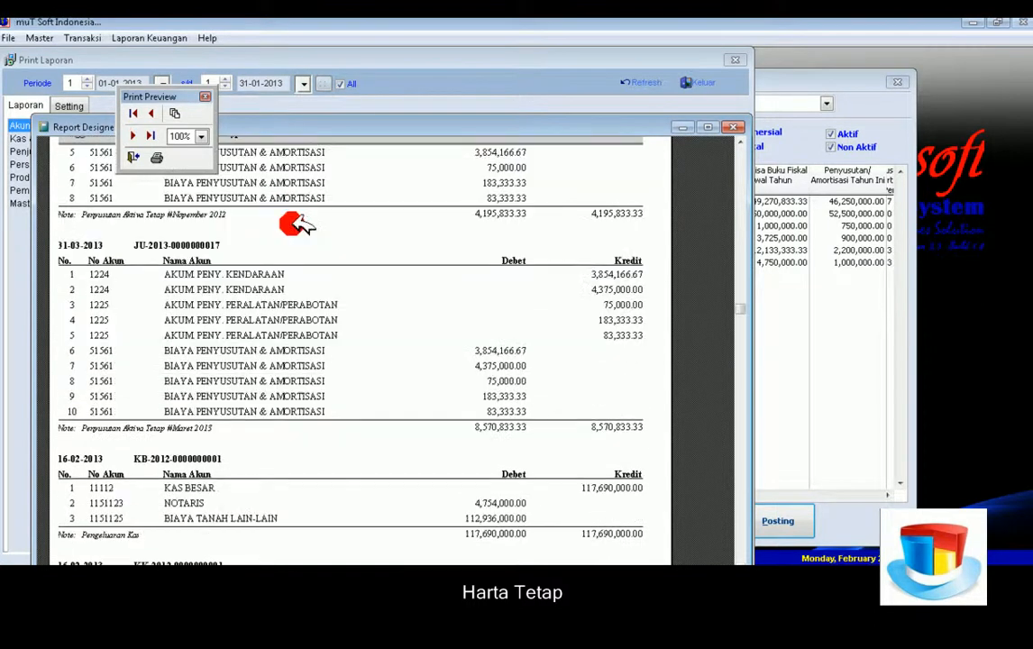
pyautogui.scroll(5, 586, 350)
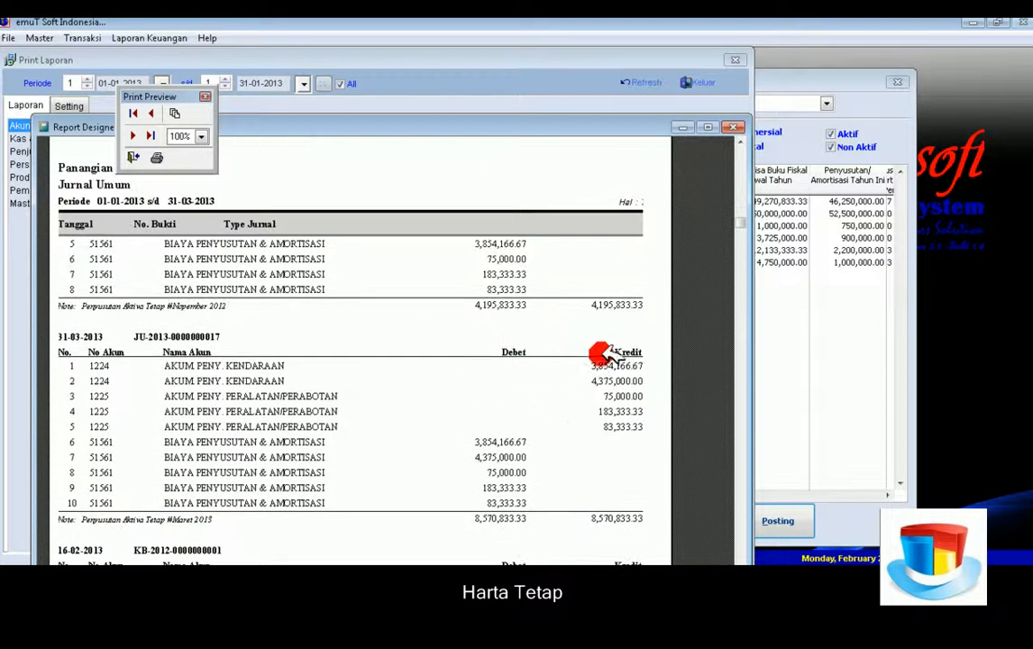
# Close the Jurnal Umum preview, its Laporan Jurnal options and the Print Laporan window
pyautogui.click(736, 126)
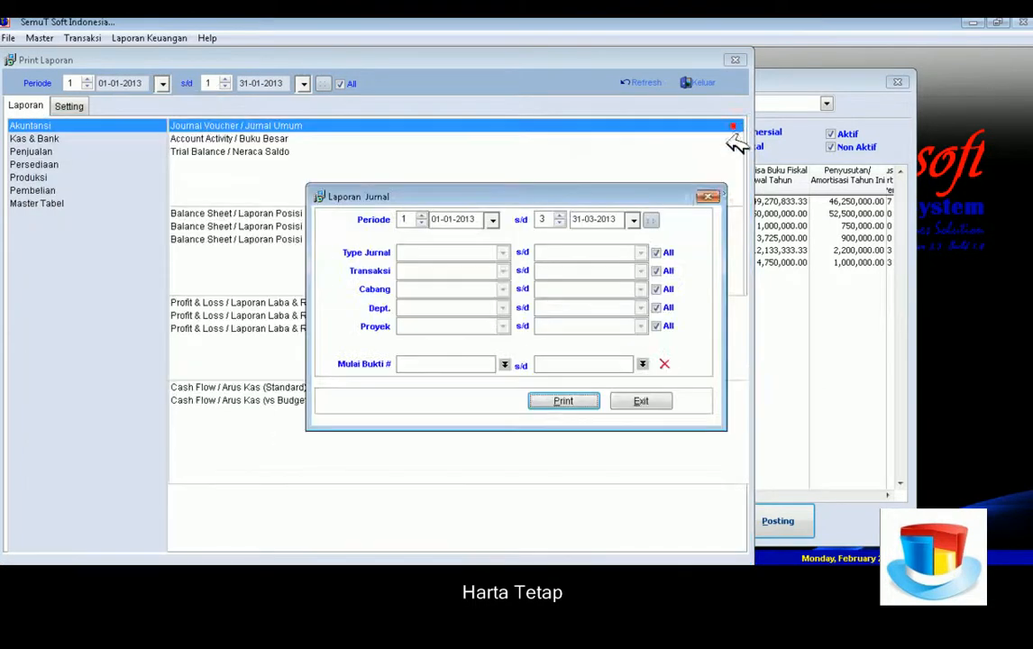
pyautogui.click(704, 194)
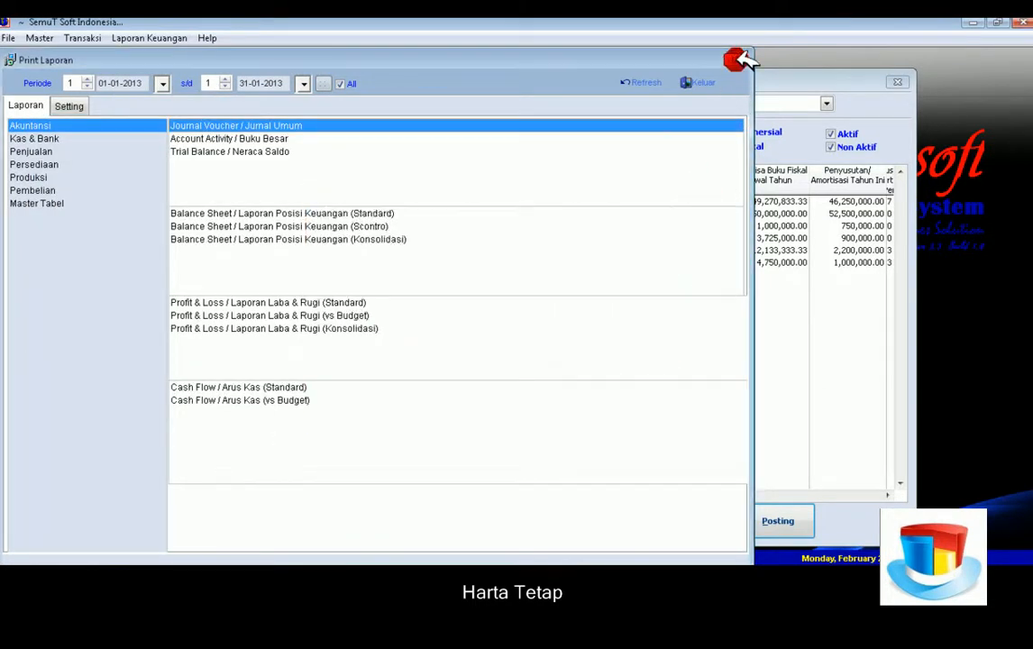
pyautogui.click(737, 57)
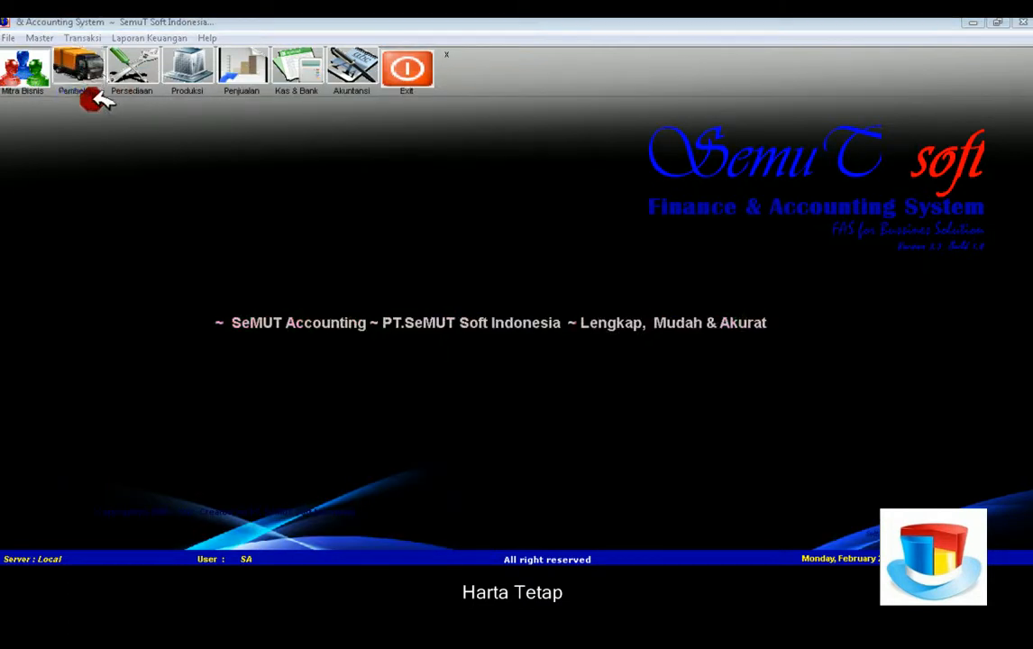
# Open the Aktiva Tetap & Penyusutan list from the fixed asset transactions
pyautogui.click(88, 37)
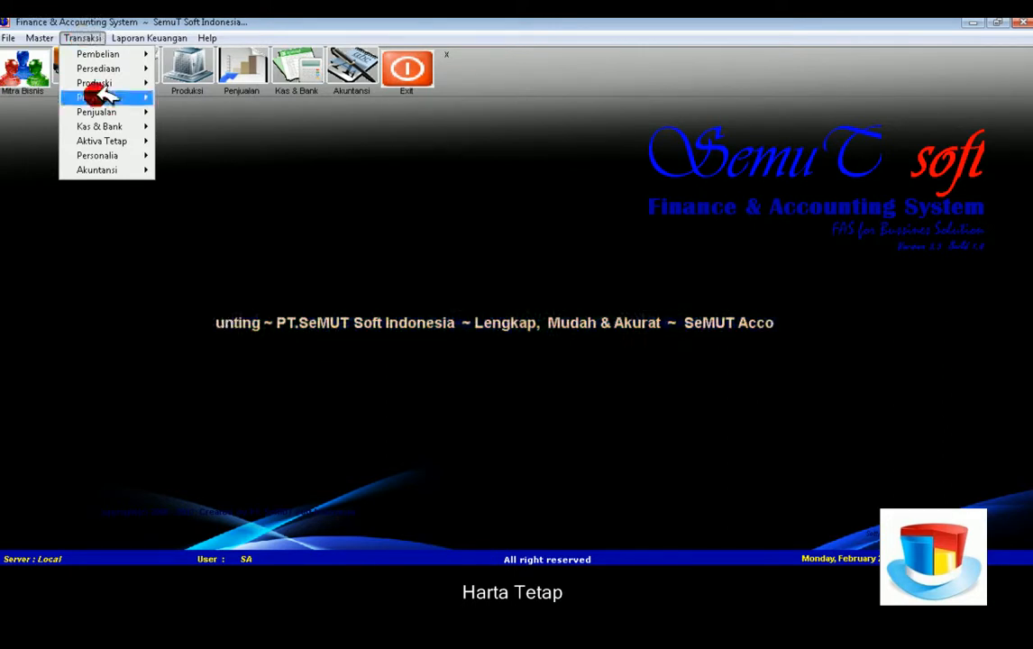
pyautogui.click(133, 140)
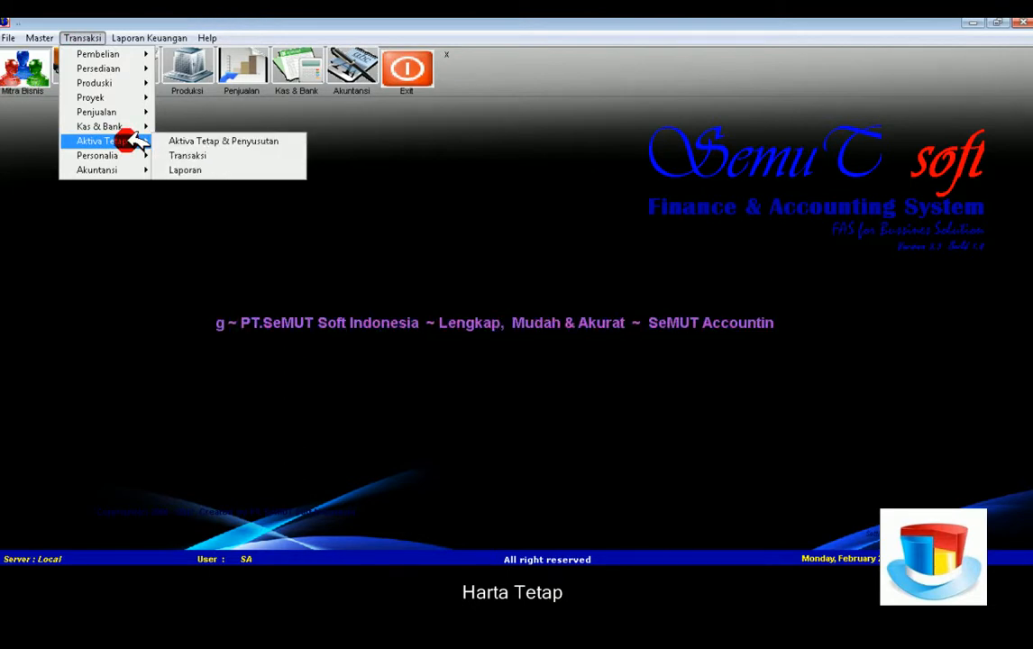
pyautogui.click(188, 141)
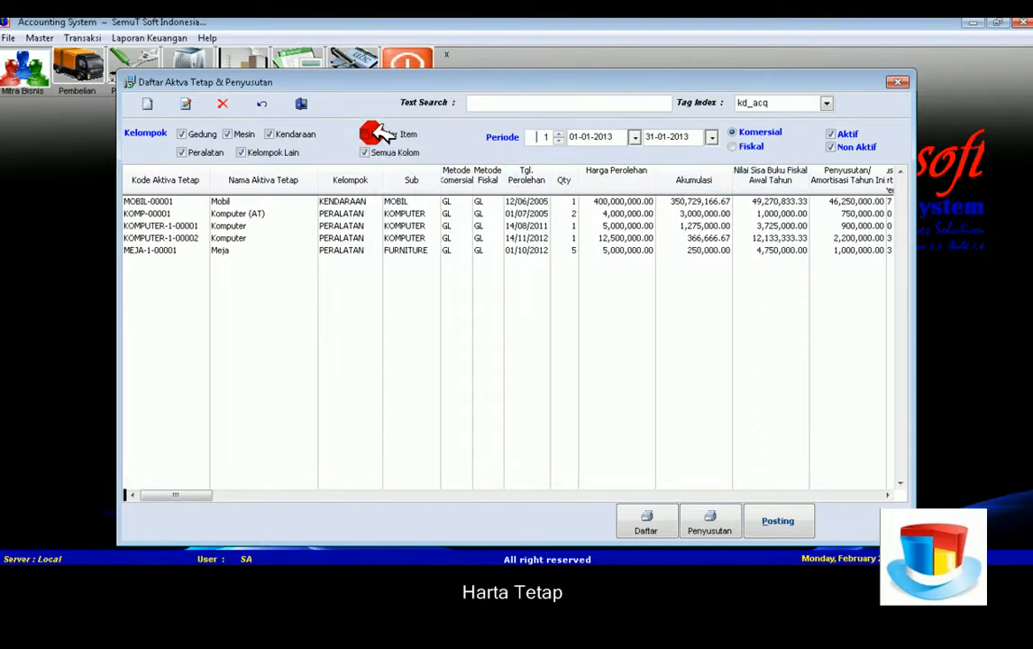
# Try the Header Item and Semua Kolom display options of the asset list in turn, leaving both switched off
pyautogui.click(372, 132)
pyautogui.click(376, 150)
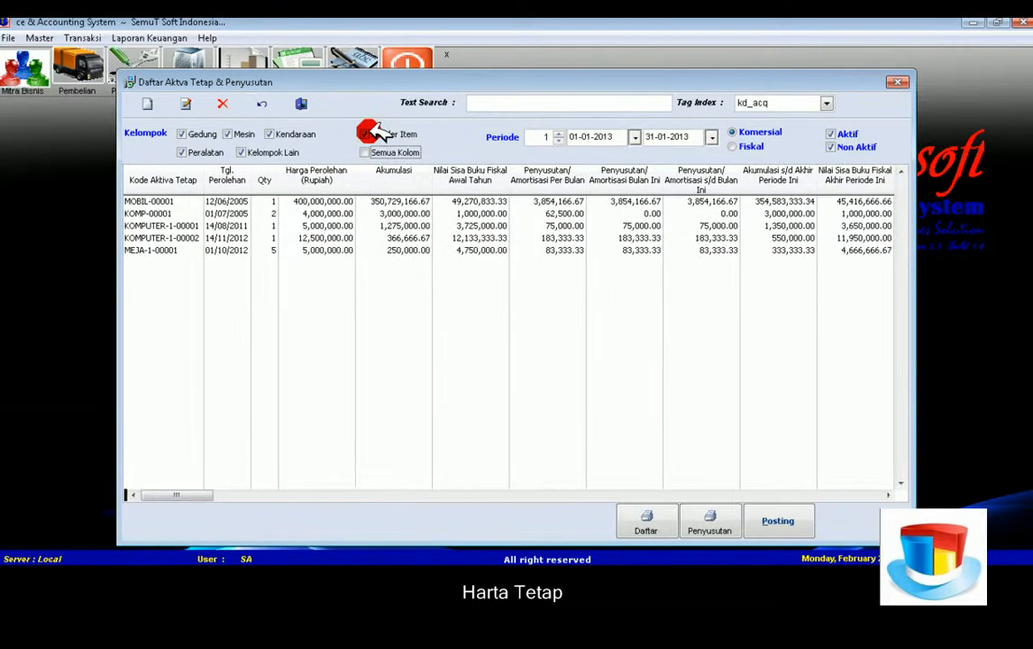
pyautogui.click(366, 135)
pyautogui.click(370, 151)
pyautogui.click(367, 134)
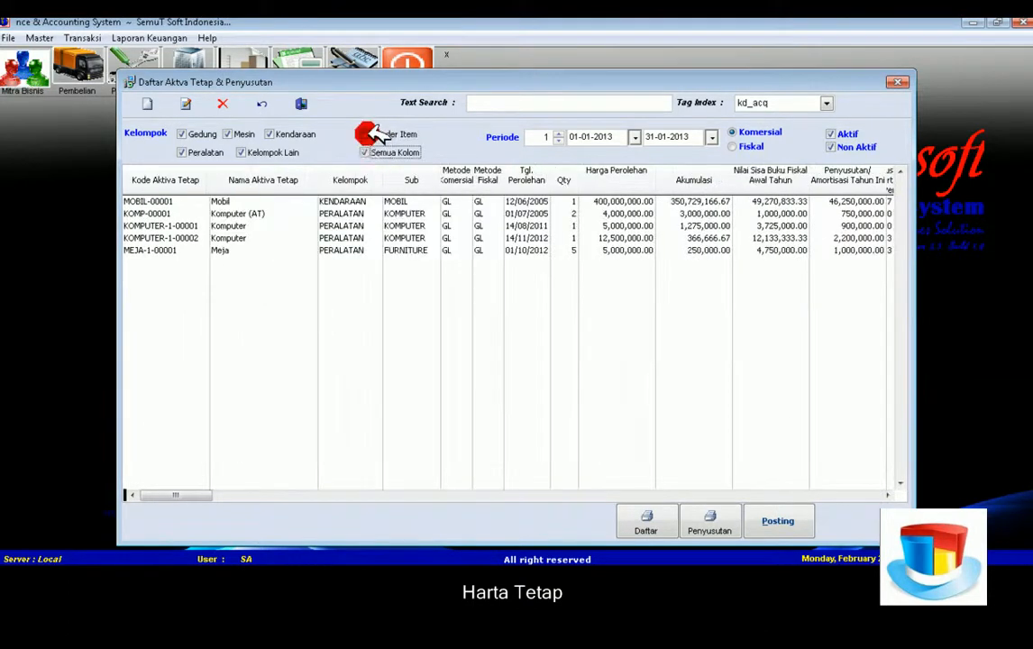
pyautogui.click(366, 152)
pyautogui.click(370, 153)
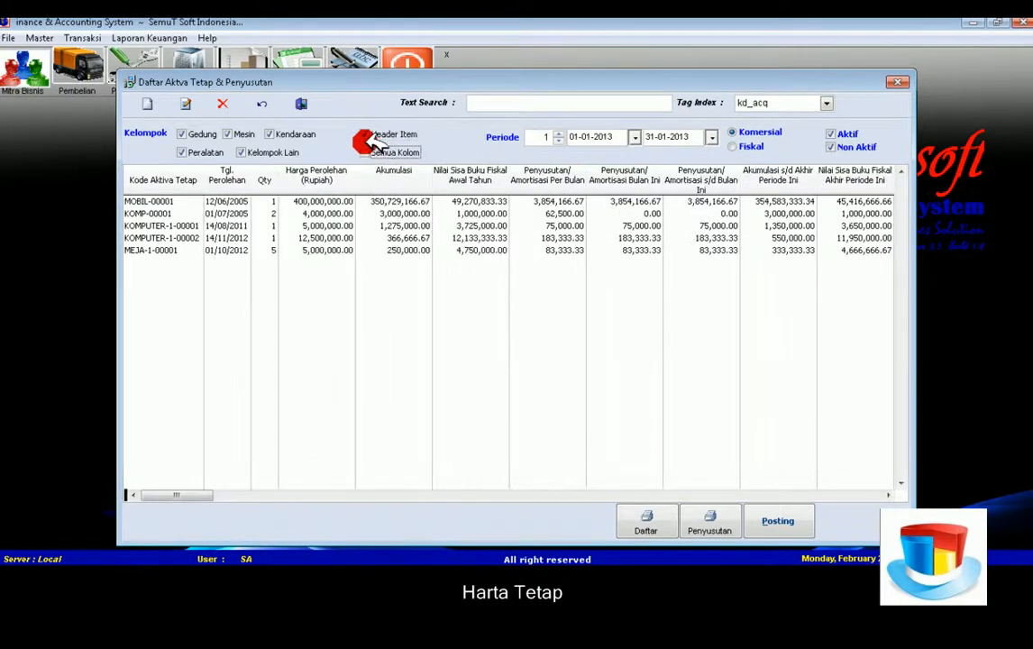
pyautogui.click(365, 133)
pyautogui.click(366, 152)
pyautogui.click(365, 134)
pyautogui.click(366, 152)
pyautogui.click(368, 134)
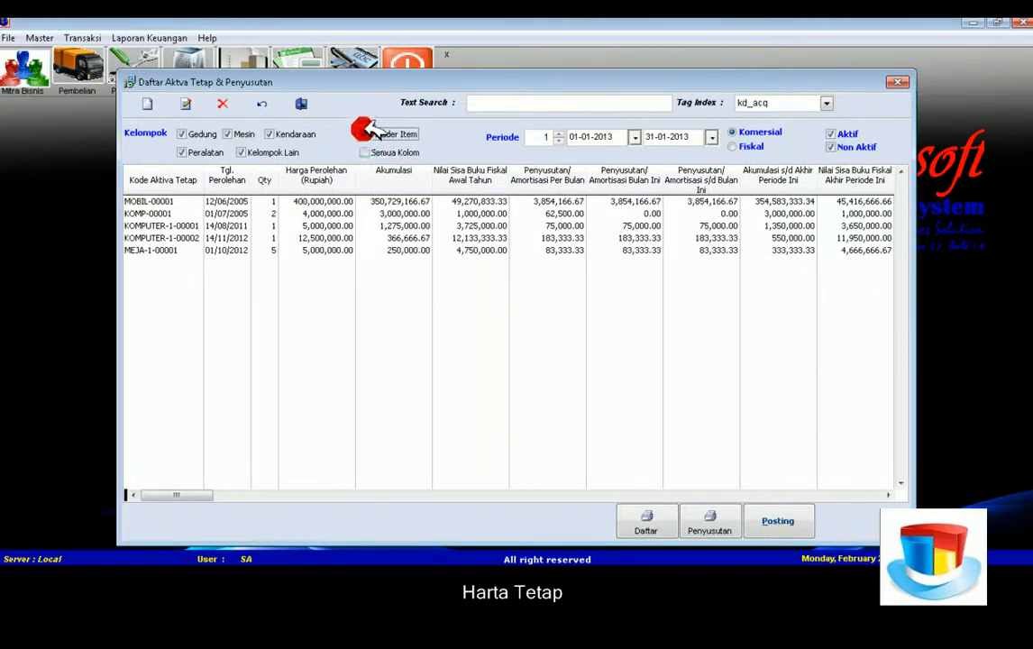
# Start a new Purchase / Acquisition Transaction record from the fixed asset list
pyautogui.click(261, 153)
pyautogui.click(155, 104)
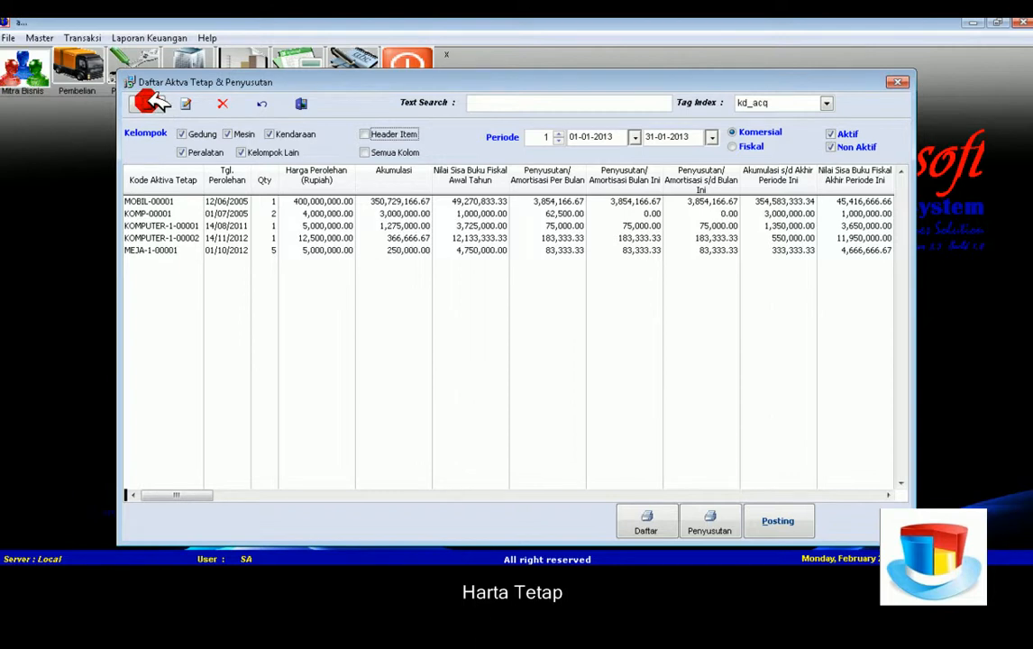
pyautogui.click(155, 102)
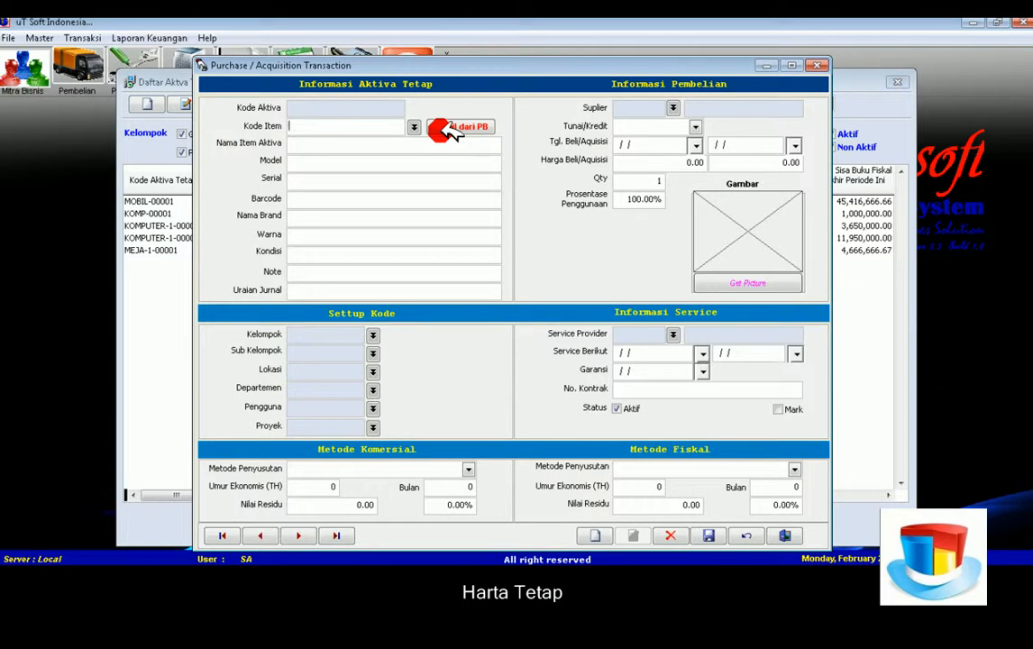
# Check the Ambil dari PB lookup and the Kode Item lookup, closing each without choosing an entry
pyautogui.click(455, 126)
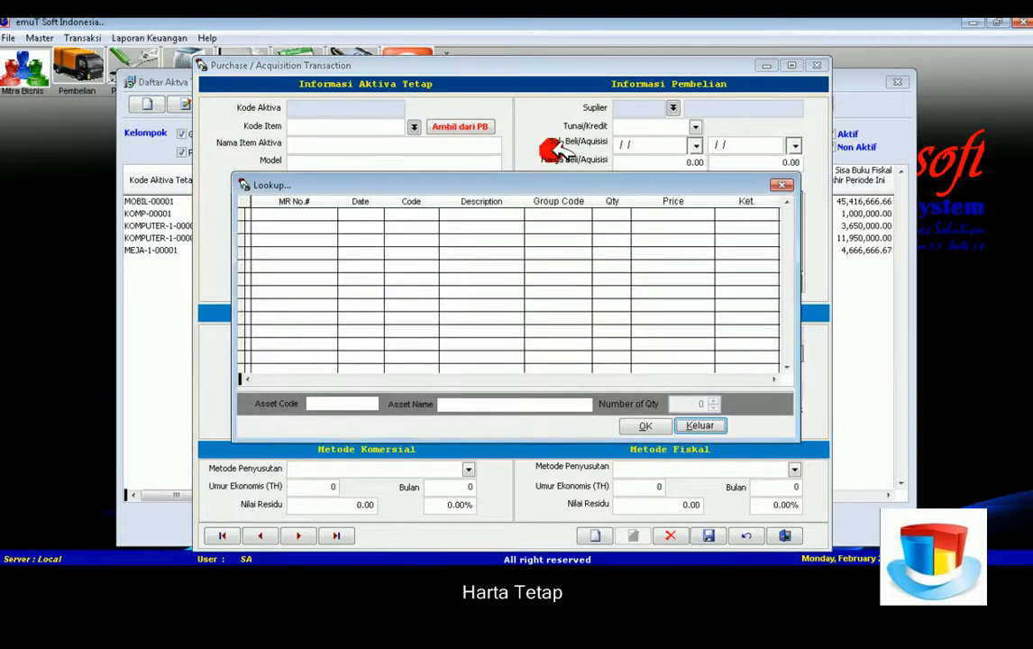
pyautogui.click(782, 183)
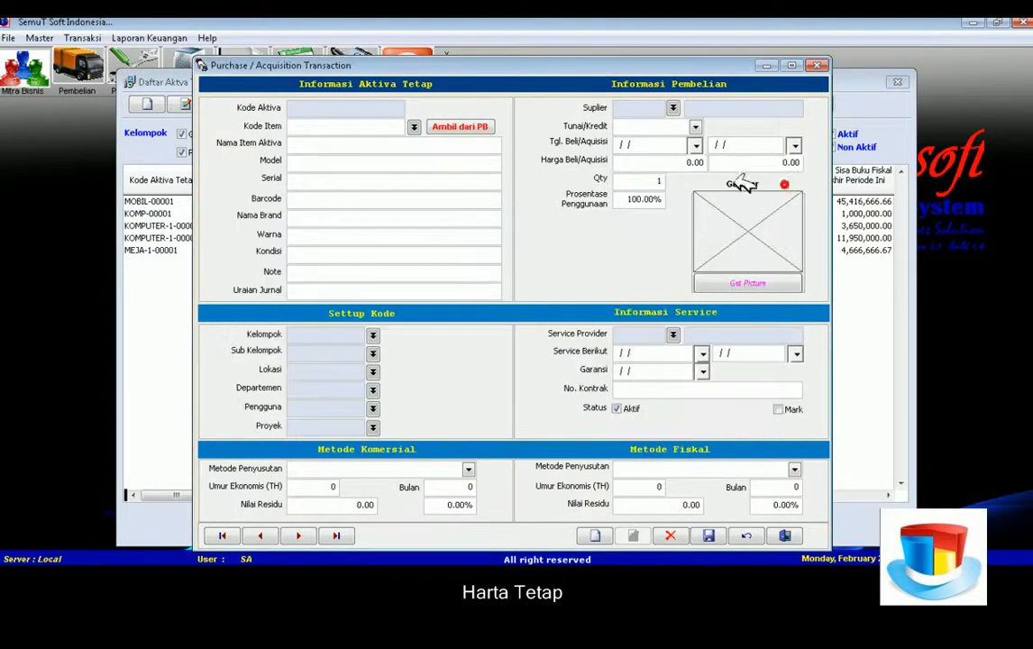
pyautogui.click(414, 127)
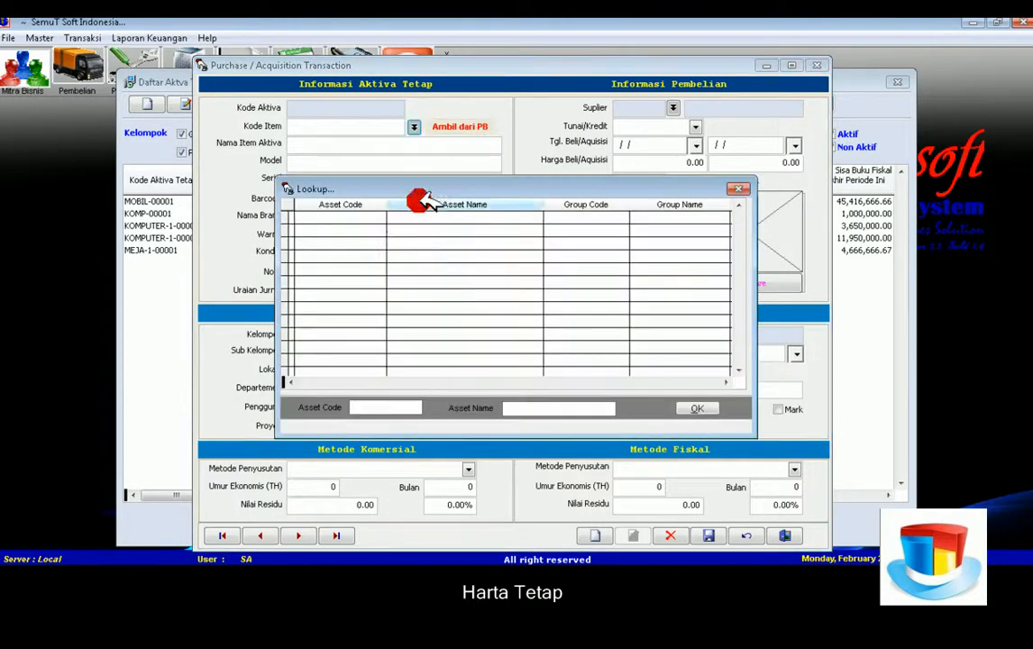
pyautogui.click(737, 189)
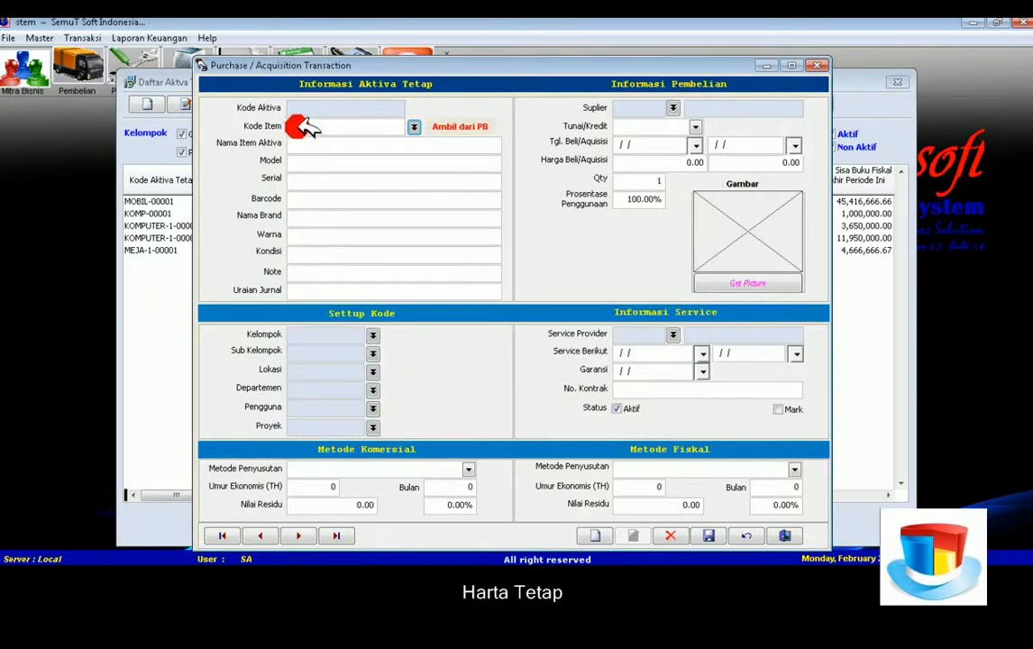
pyautogui.click(493, 123)
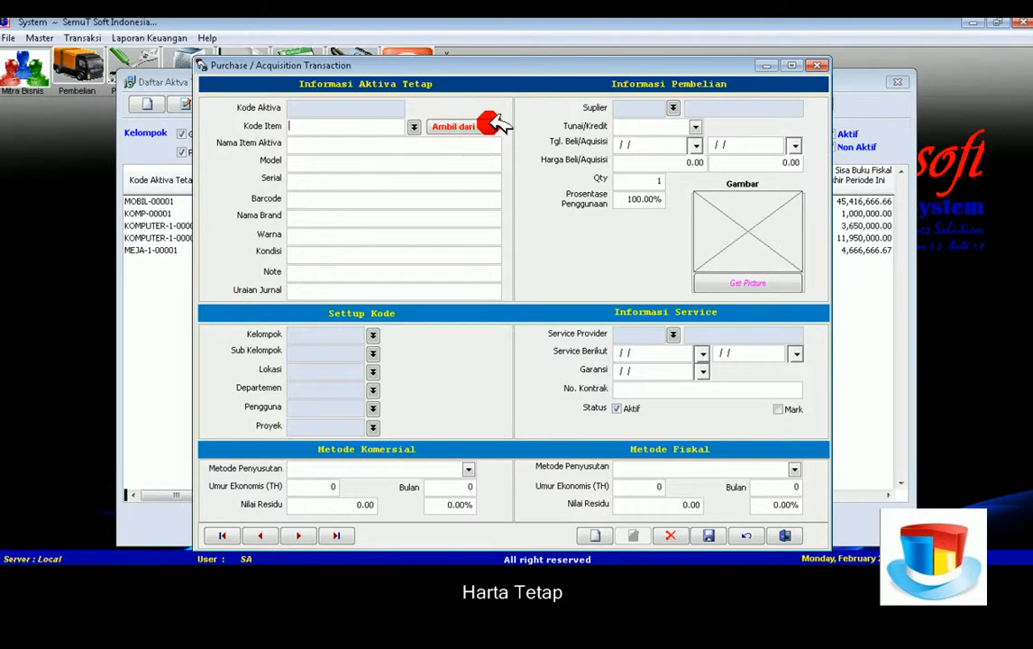
# Set the new asset's Kode Item to TRUCK and its Nama Item Aktiva to Truck
pyautogui.moveTo(532, 62); pyautogui.dragTo(676, 74)
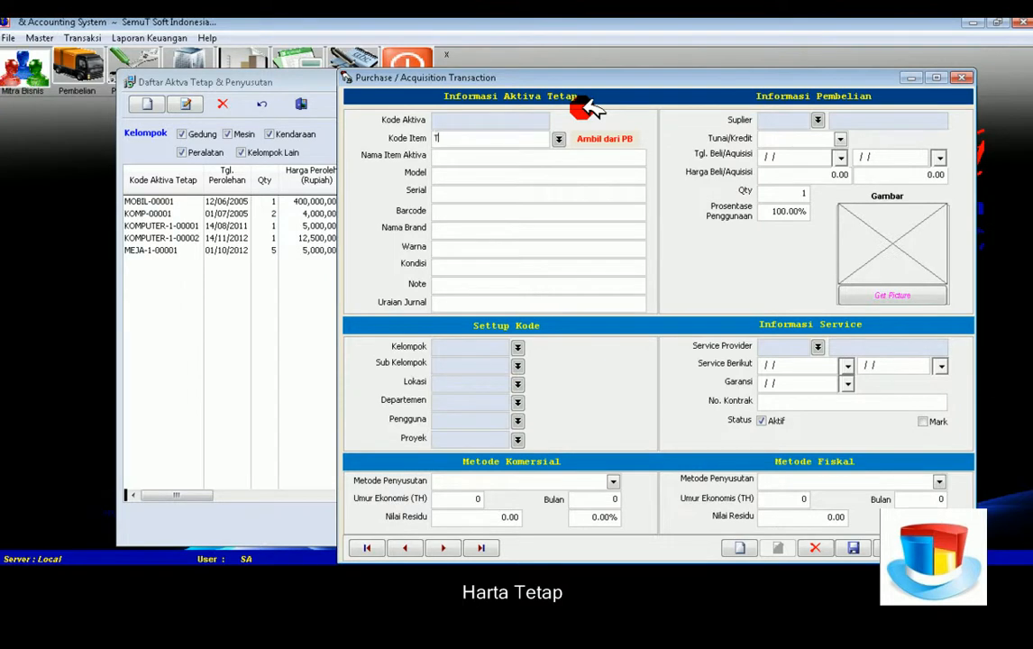
pyautogui.write('UCK')
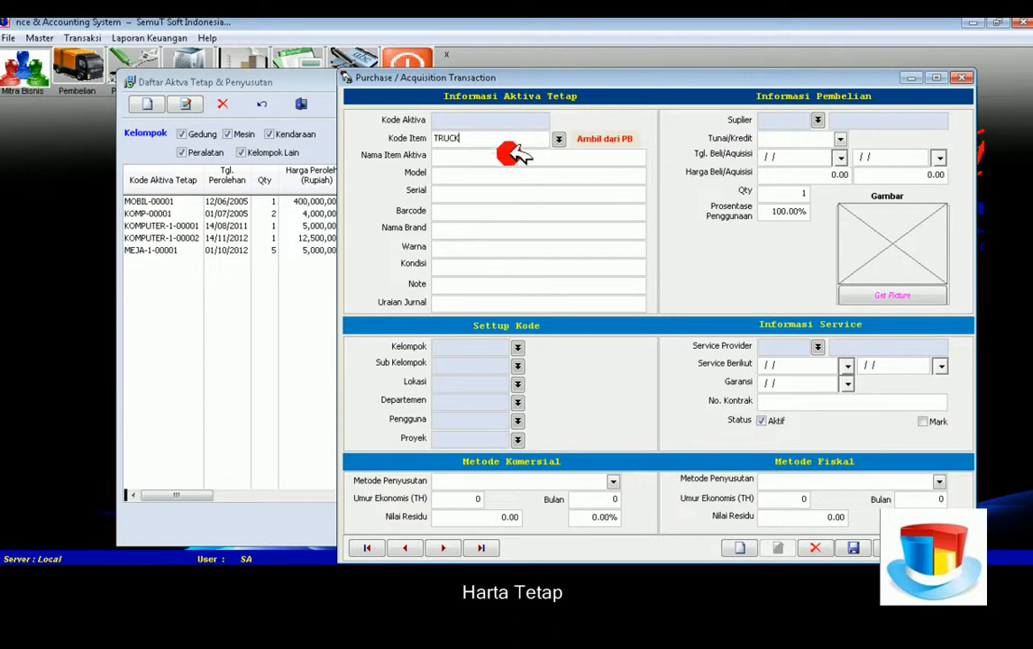
pyautogui.press('Return')
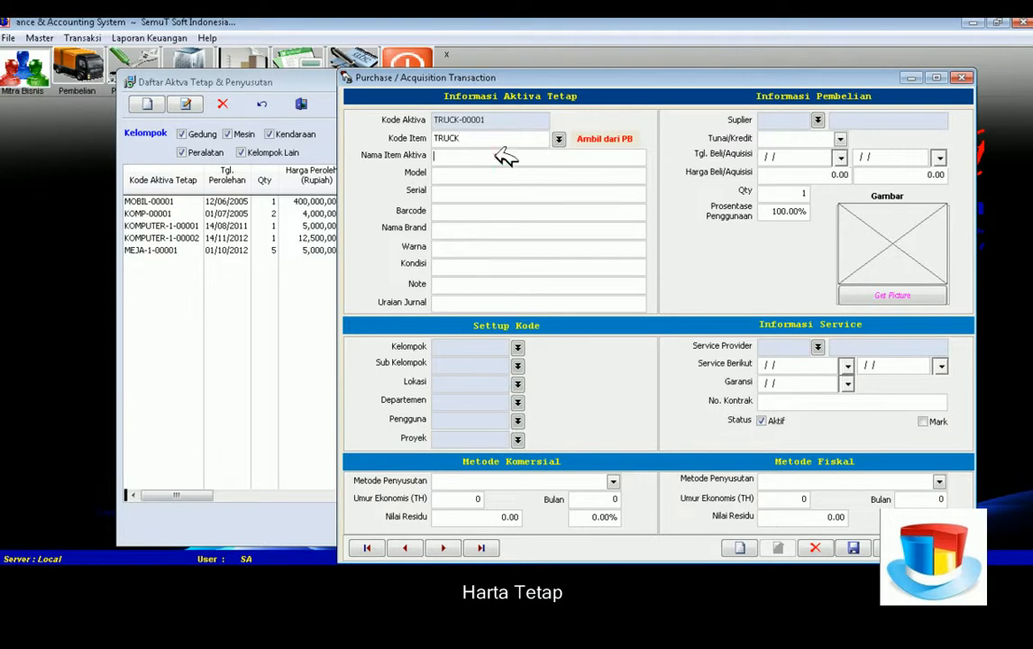
pyautogui.write('Truck')
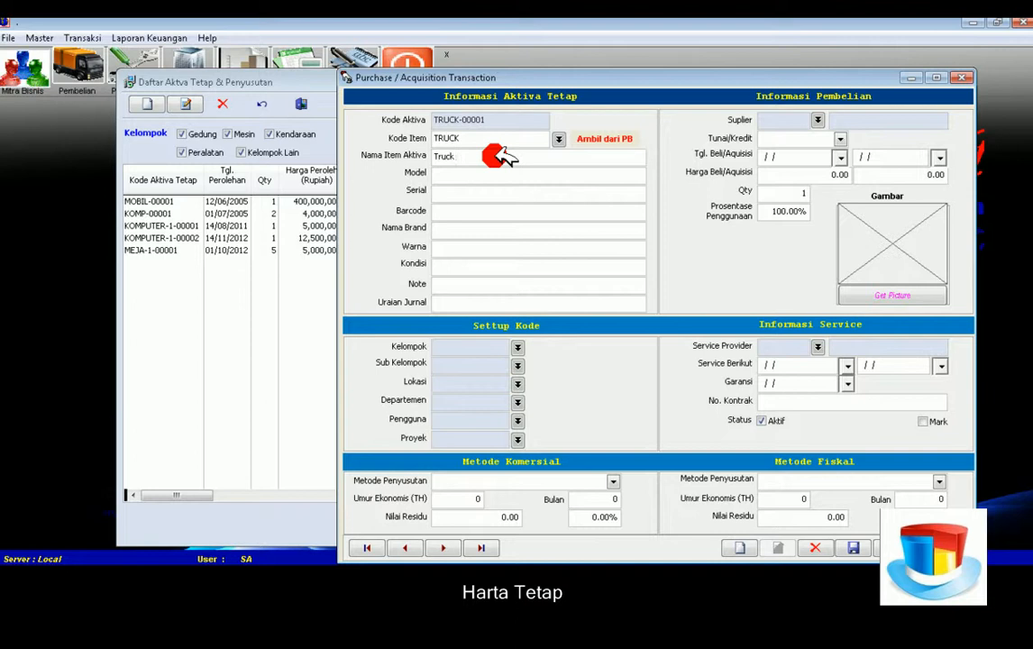
# Set the truck's Model to DL-001 and copy the same value into Serial
pyautogui.click(474, 174)
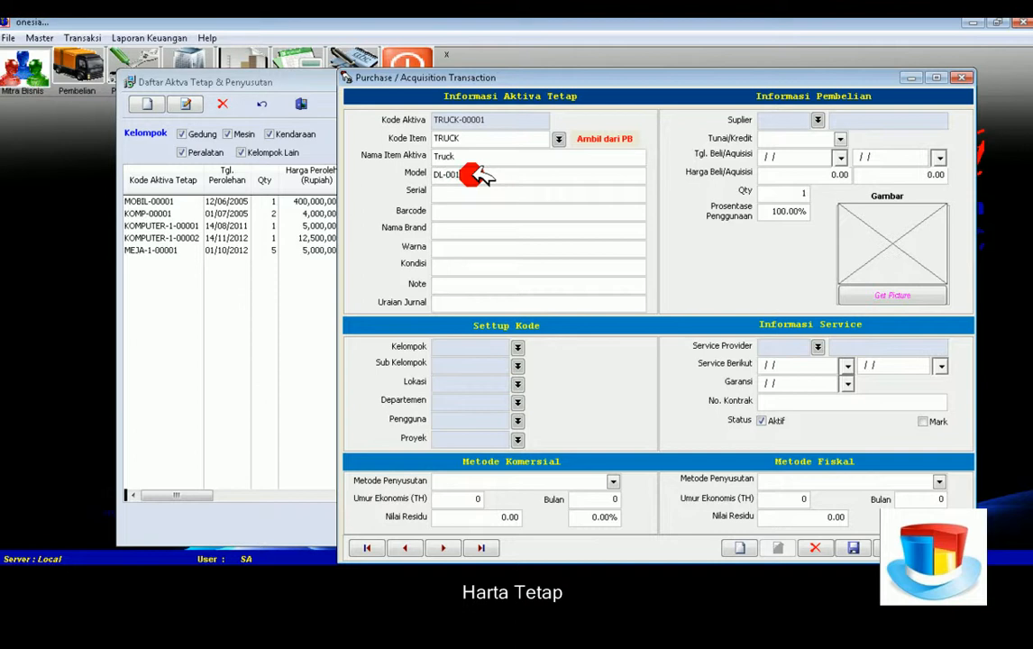
pyautogui.moveTo(476, 173); pyautogui.dragTo(409, 171)
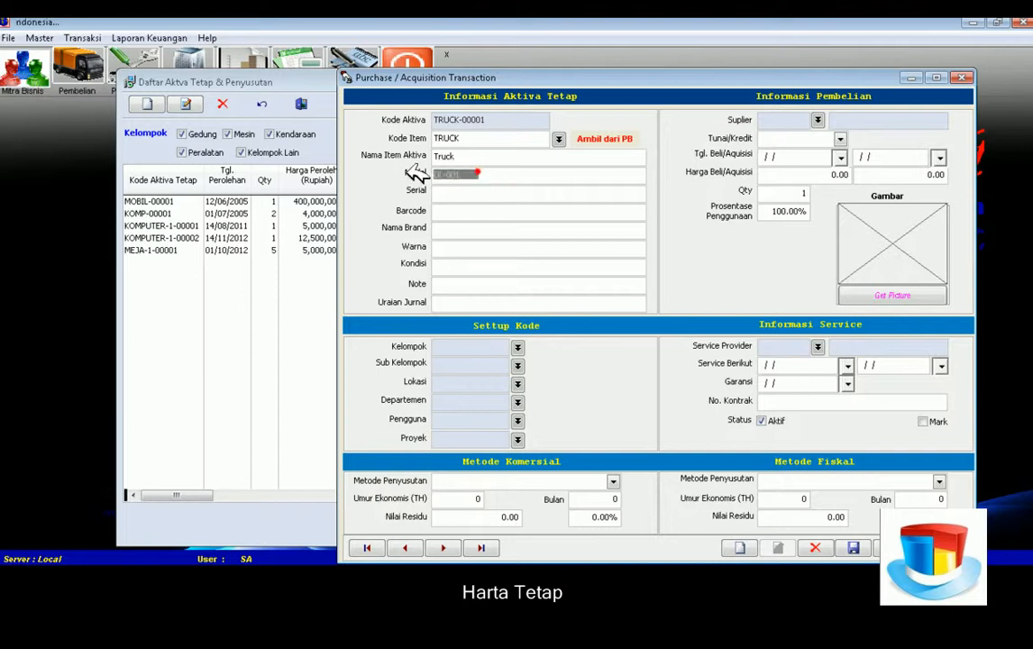
pyautogui.hotkey('ctrl', 'c')
pyautogui.click(516, 192)
pyautogui.hotkey('ctrl', 'v')
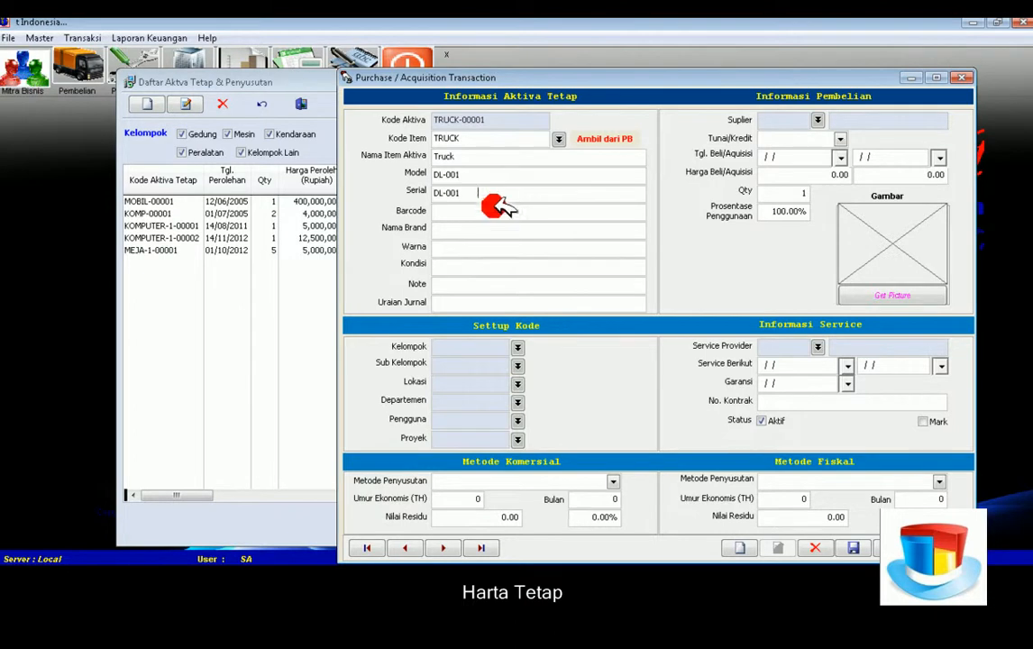
# Set the truck's Nama Brand to TOYOTA, Warna to MERAH and Kondisi to BARU
pyautogui.click(469, 231)
pyautogui.write('TO')
pyautogui.press('BackSpace')
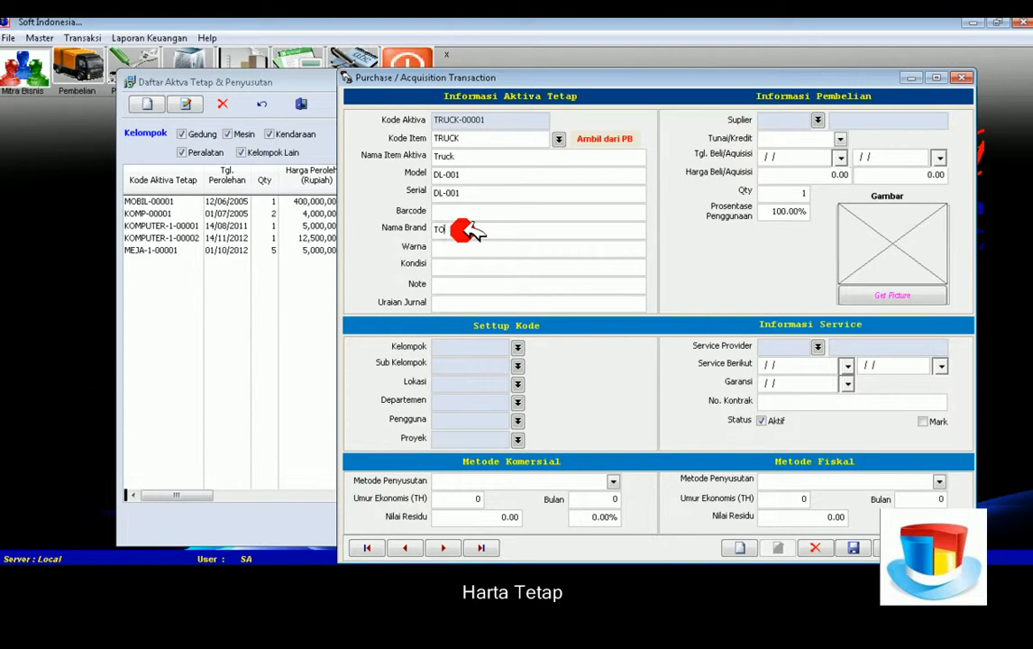
pyautogui.write('YOTA')
pyautogui.click(464, 246)
pyautogui.write('H')
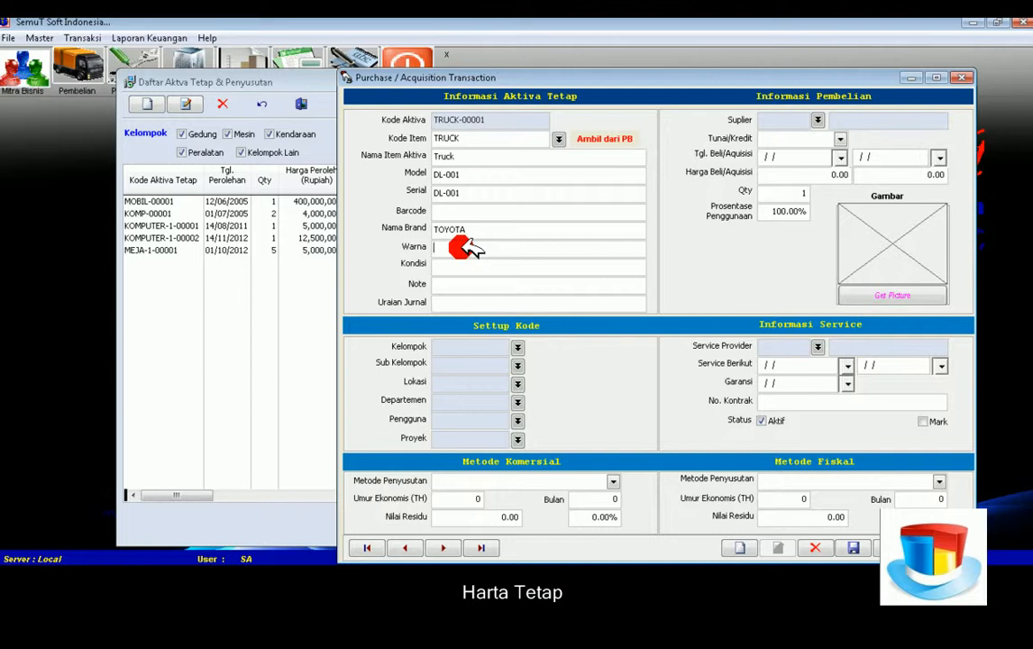
pyautogui.write('MERAH')
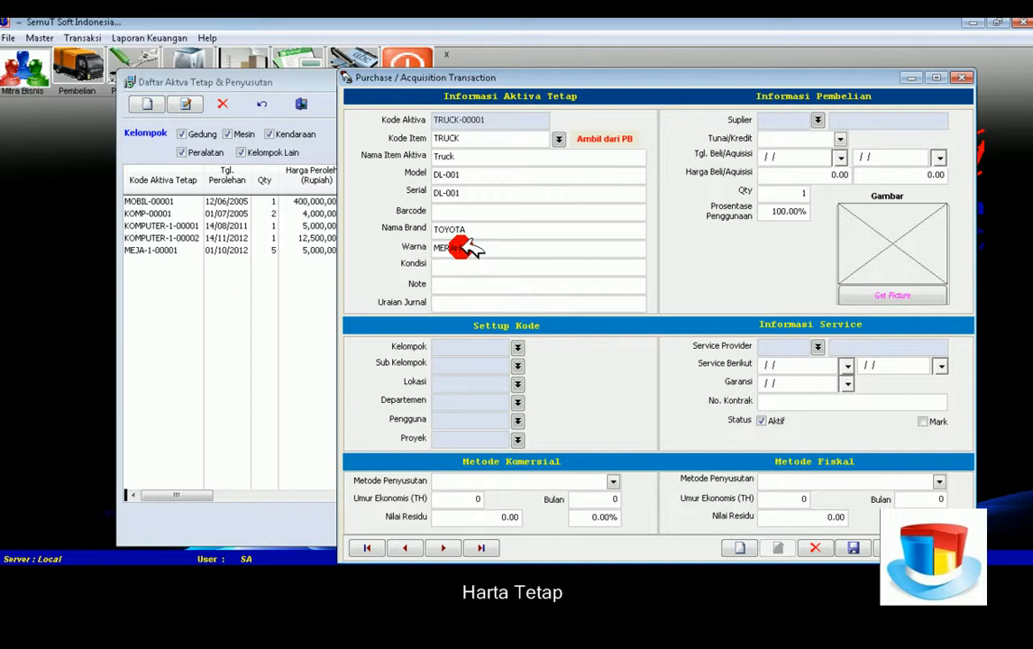
pyautogui.click(436, 264)
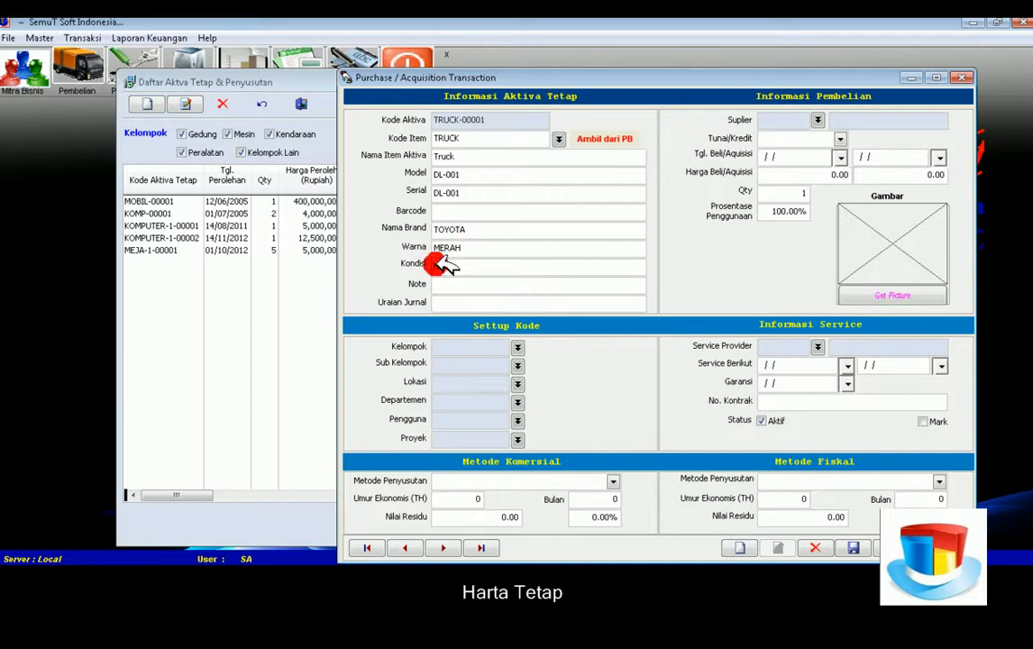
pyautogui.write('BARU')
# Enter "Pembelian truck untuk di semarang" as the Uraian Jurnal
pyautogui.click(455, 301)
pyautogui.write('pEM')
pyautogui.press('BackSpace')
pyautogui.press('BackSpace')
pyautogui.press('BackSpace')
pyautogui.press('BackSpace')
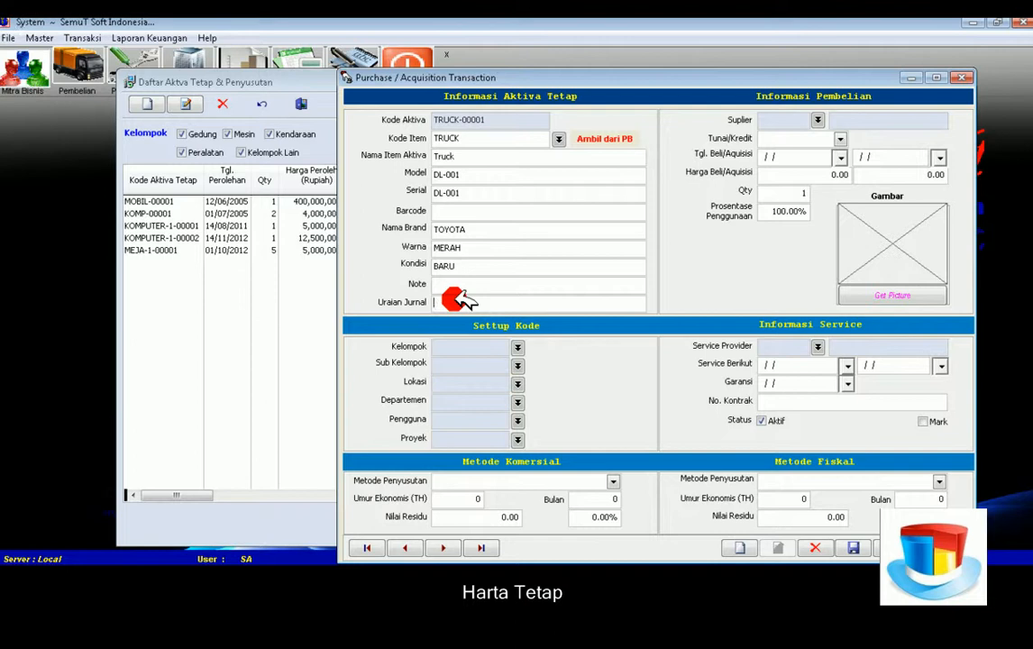
pyautogui.write('Pem')
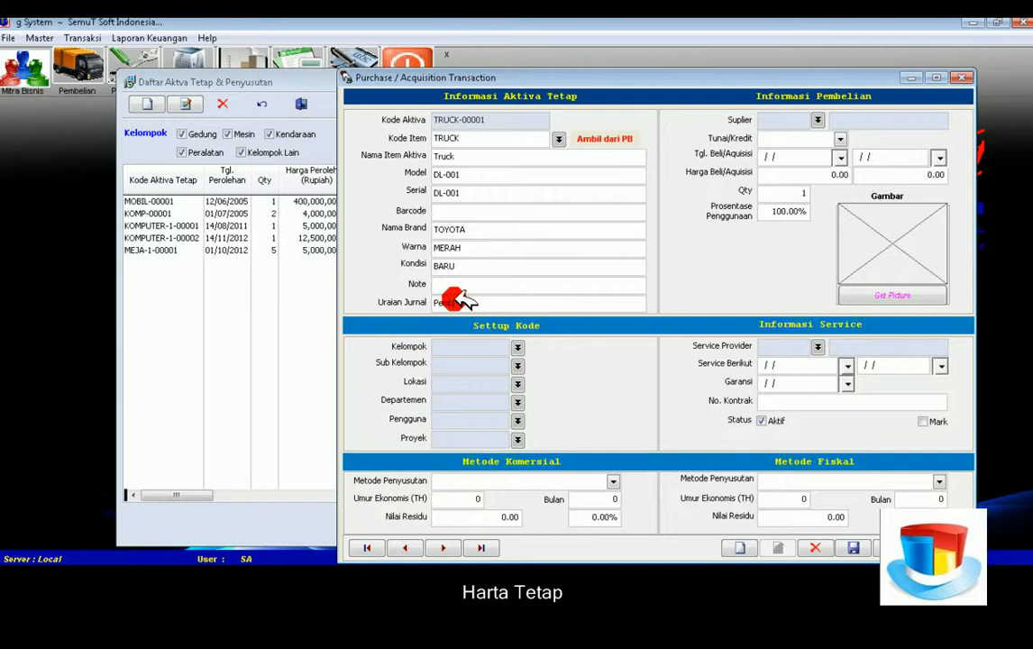
pyautogui.write('belian Truck')
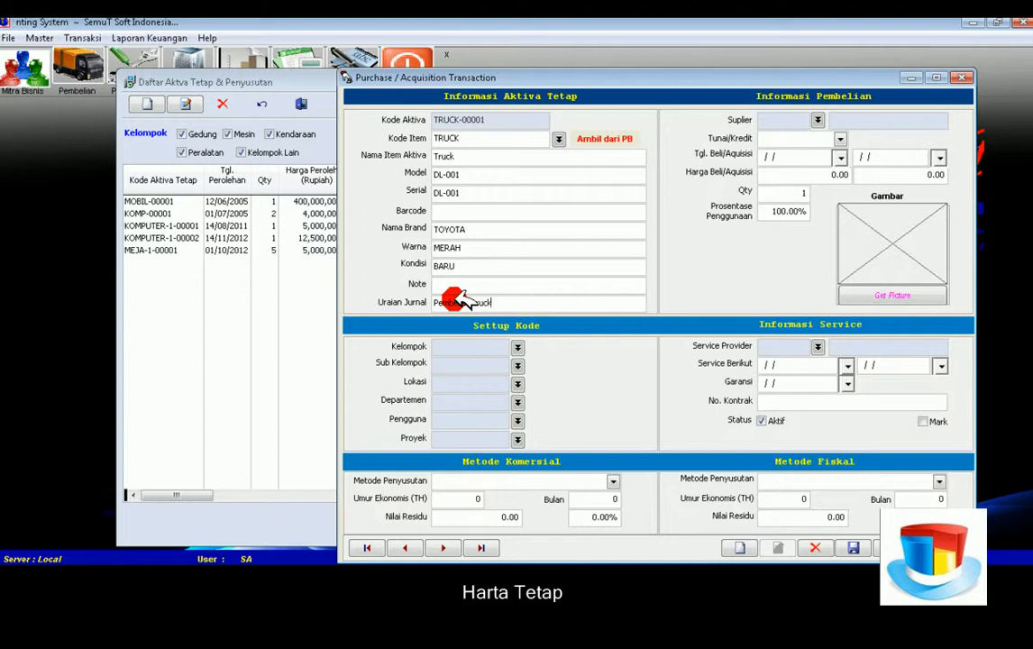
pyautogui.write(' untuk')
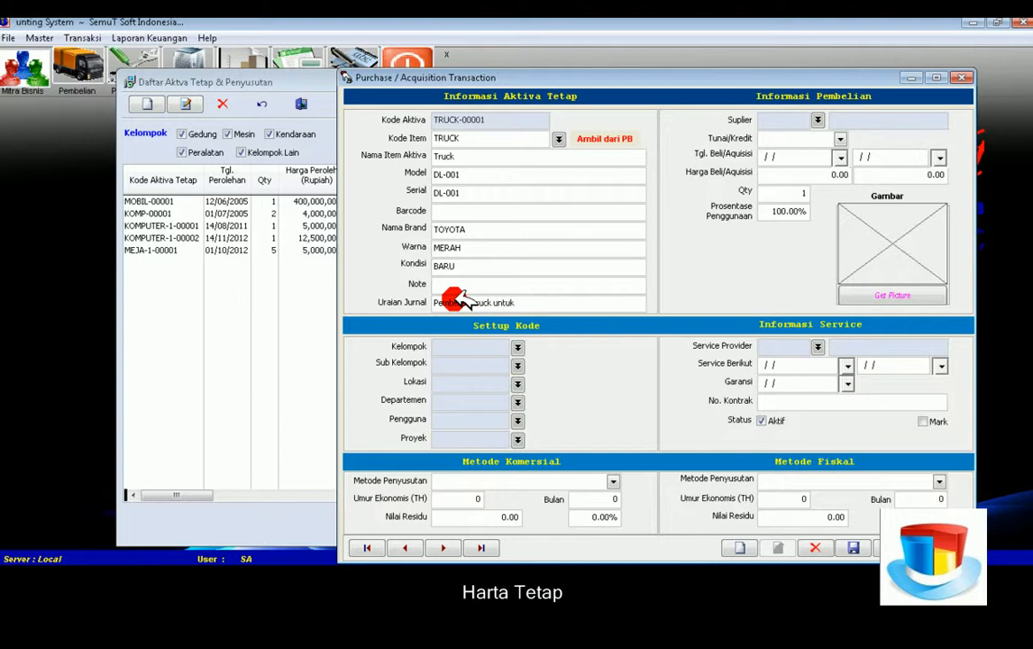
pyautogui.write(' di semarang')
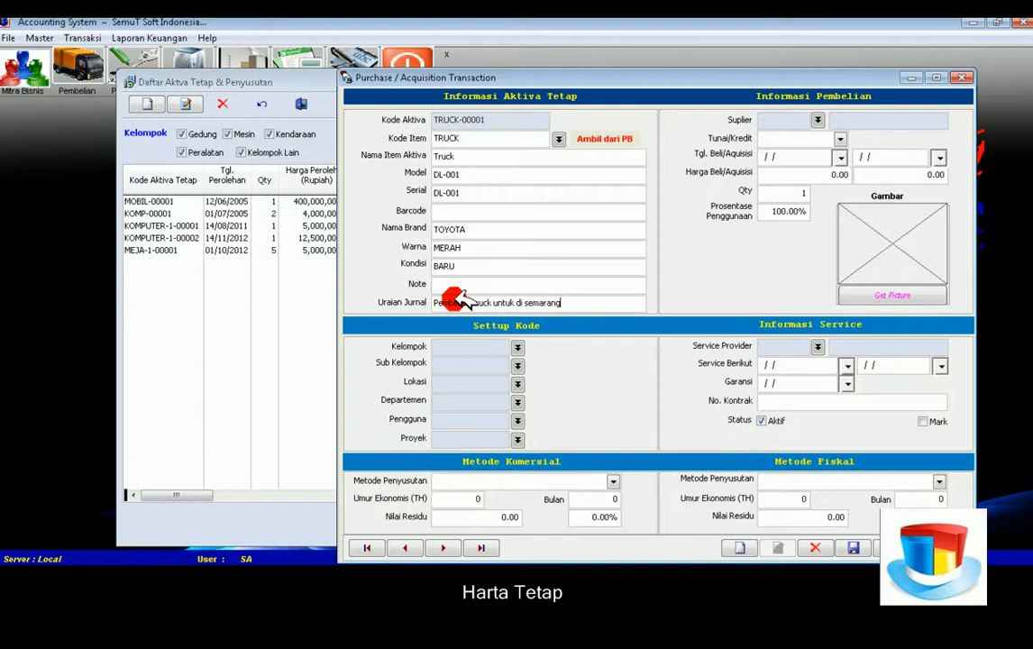
# Assign the truck to Kelompok KENDARAAN and Sub Kelompok MOBIL
pyautogui.click(519, 346)
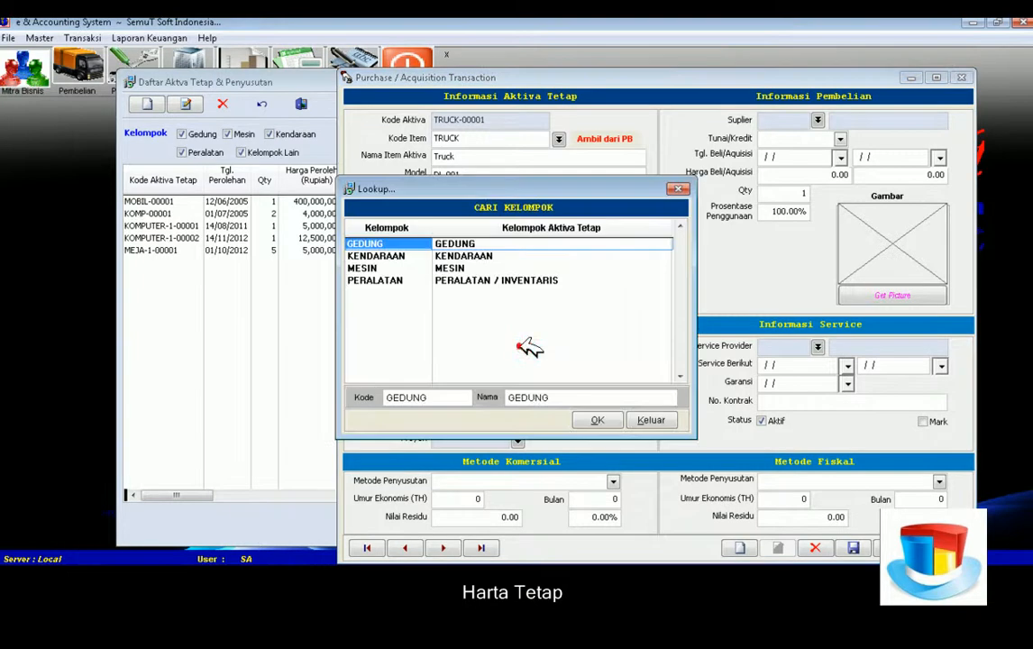
pyautogui.click(406, 257)
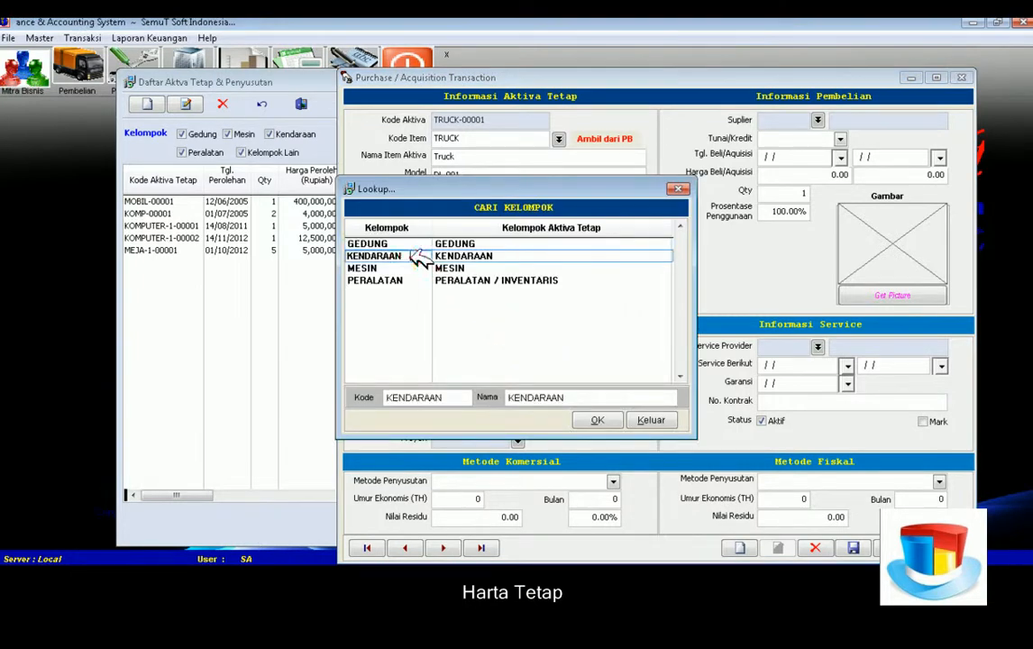
pyautogui.click(598, 420)
pyautogui.click(517, 366)
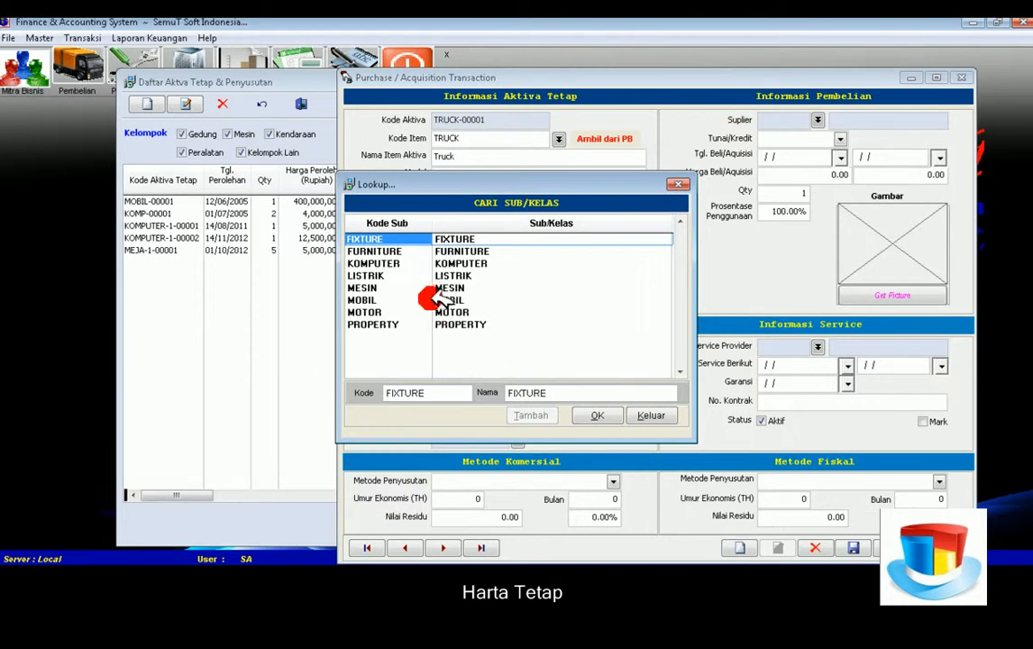
pyautogui.click(417, 301)
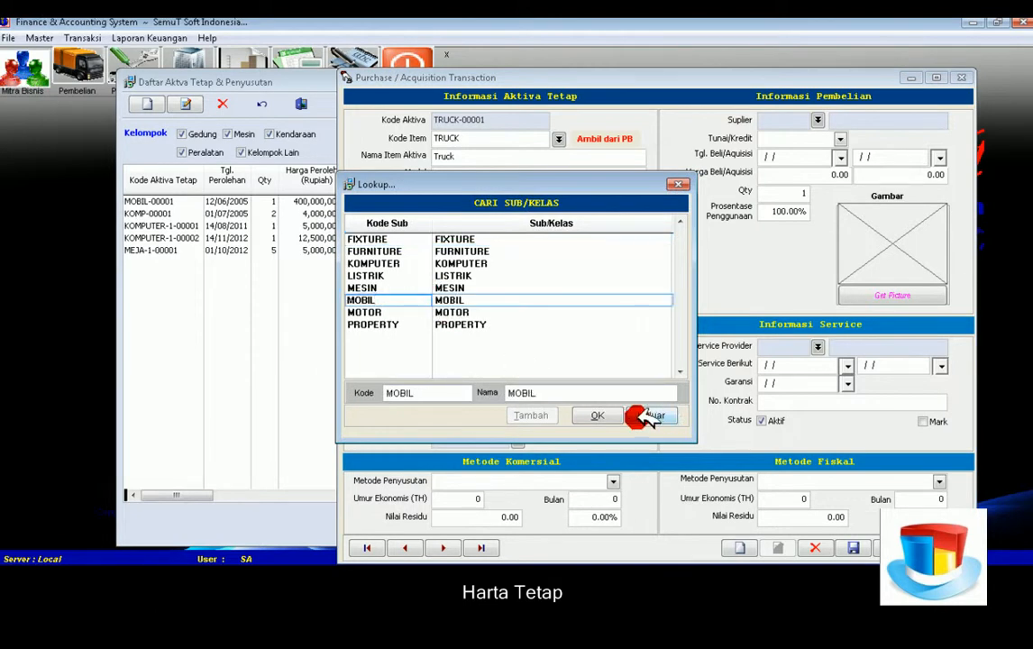
pyautogui.click(600, 416)
# Set the truck's Lokasi to HEAD OFFICE and its Departemen to PRO (PRODUKSI)
pyautogui.click(520, 384)
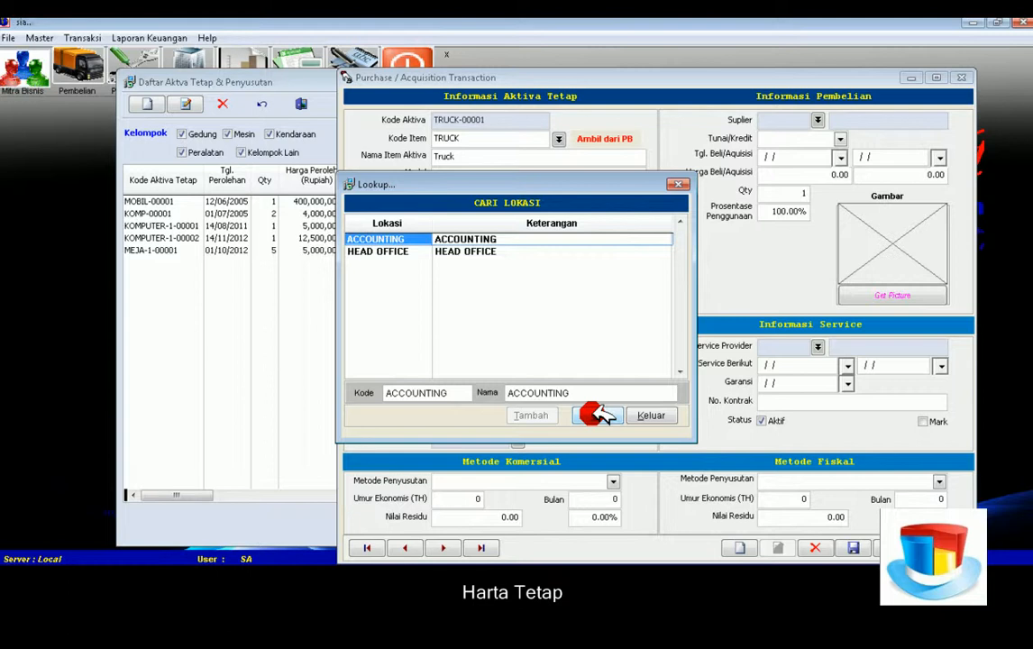
pyautogui.click(420, 252)
pyautogui.click(596, 415)
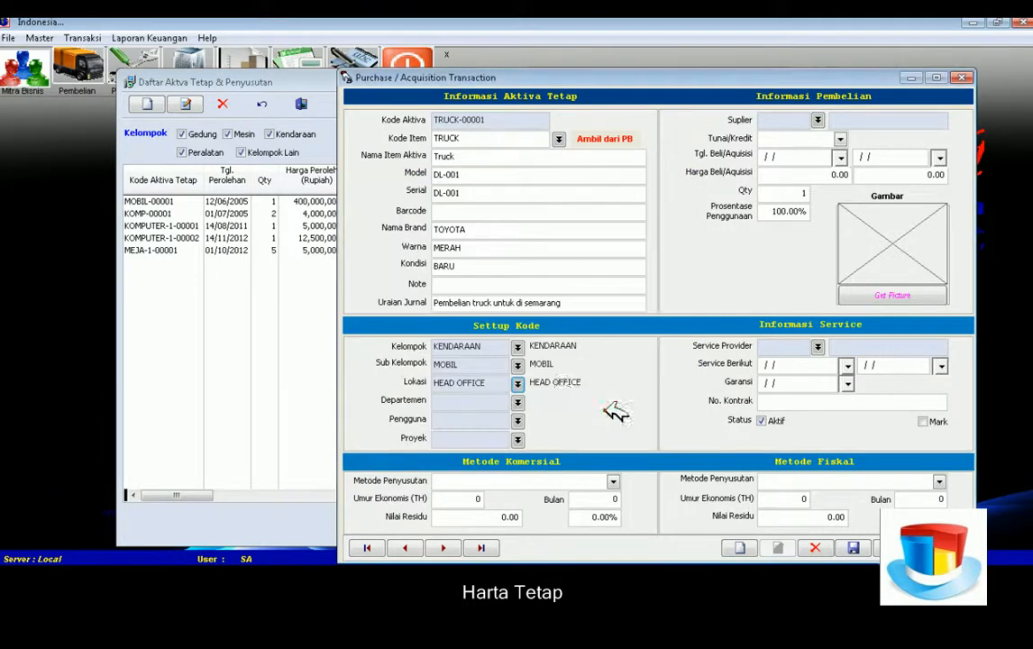
pyautogui.click(518, 402)
pyautogui.click(418, 290)
pyautogui.click(594, 415)
# Set Pengguna to the individual employee in the lookup and Proyek to LA (LENTENAG AGUNG RESIDENCE)
pyautogui.click(517, 420)
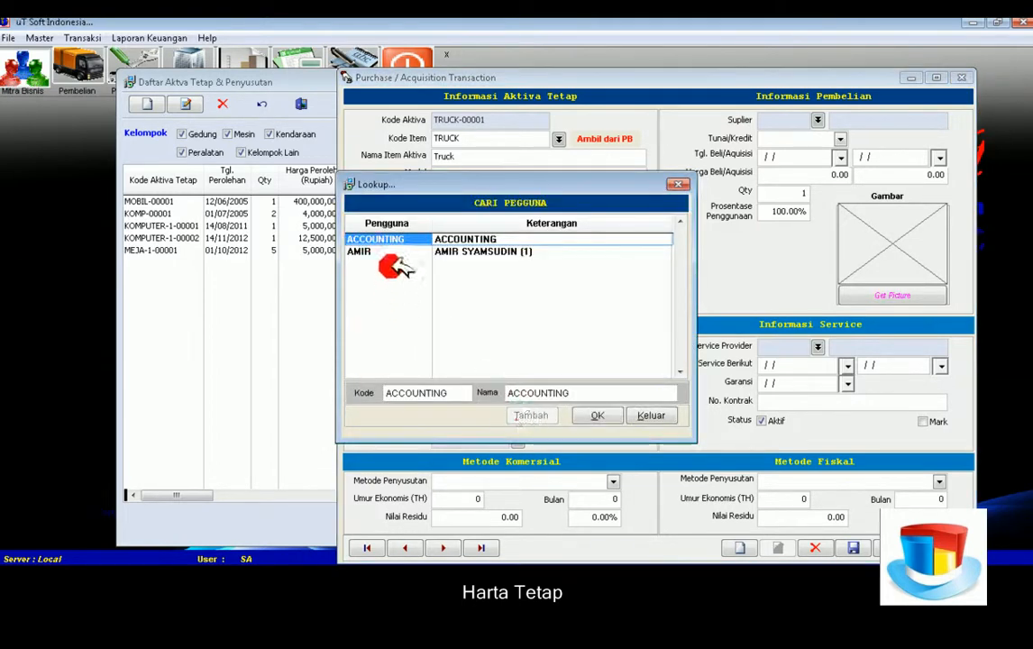
pyautogui.click(398, 253)
pyautogui.click(598, 415)
pyautogui.click(519, 438)
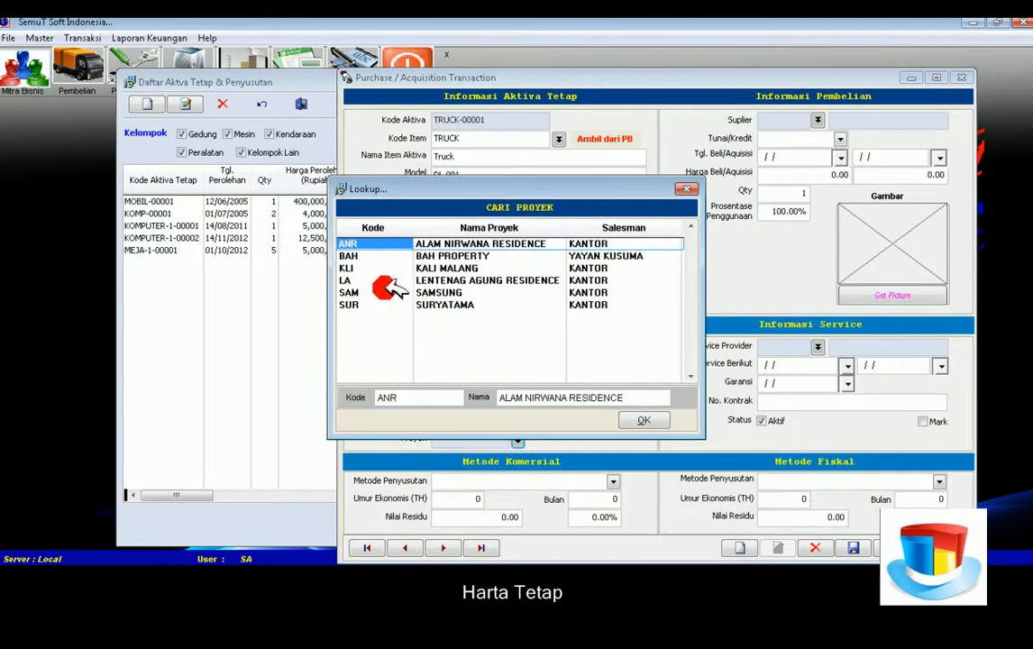
pyautogui.click(374, 279)
pyautogui.click(639, 419)
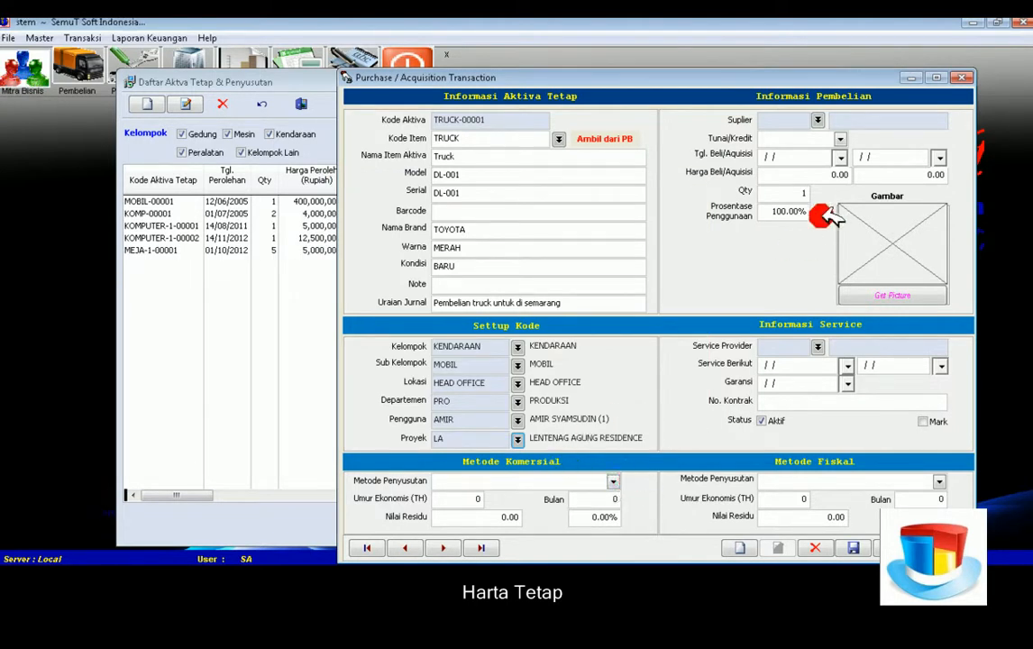
# Choose TOKO SERBA USAHA as the Suplier and set Tunai/Kredit to KREDIT
pyautogui.click(818, 120)
pyautogui.press('Return')
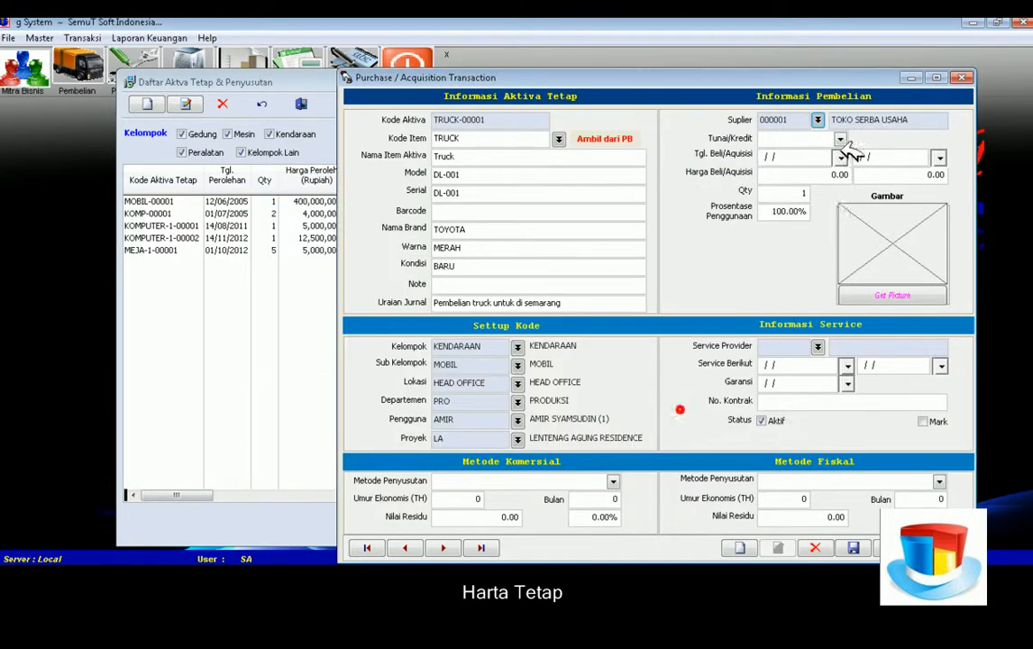
pyautogui.click(840, 135)
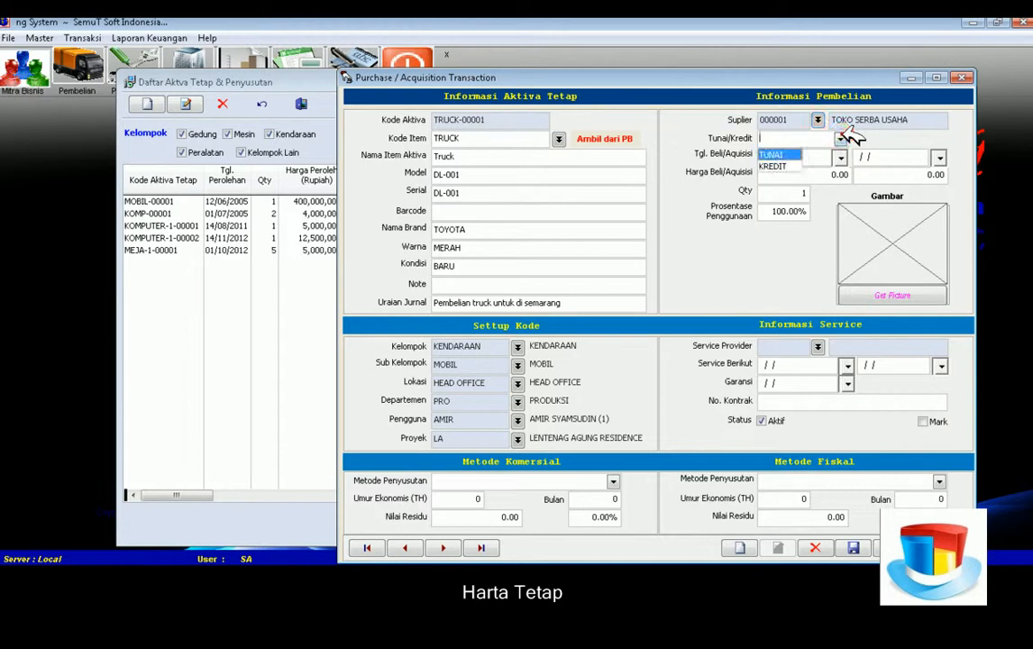
pyautogui.click(793, 166)
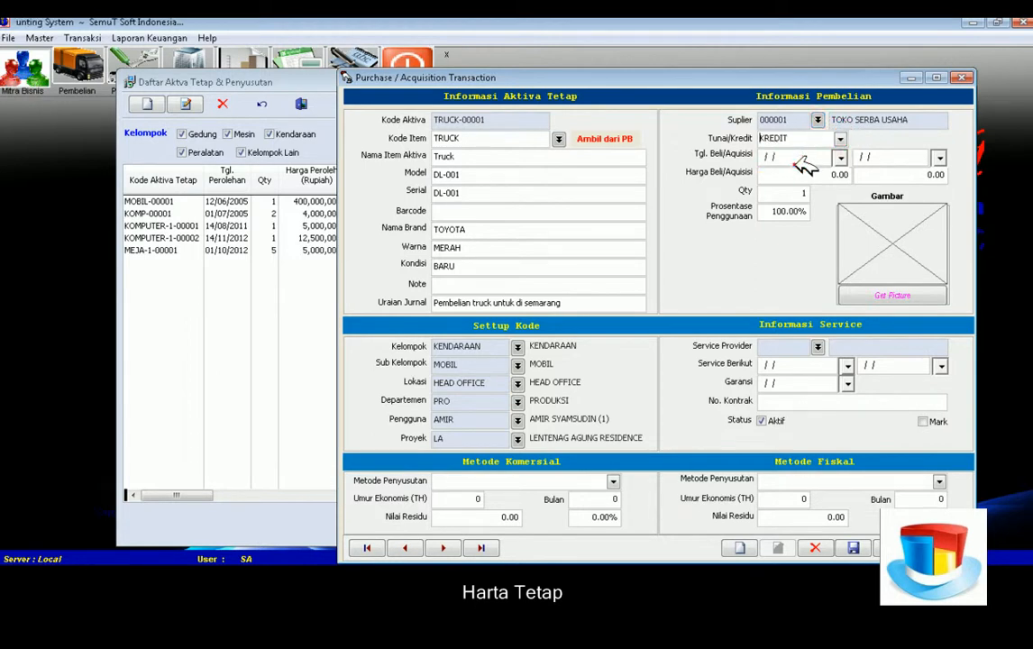
# Set the purchase and acquisition date to 01/02/2013 and the Harga Beli/Aquisisi to 250,000,000
pyautogui.click(839, 155)
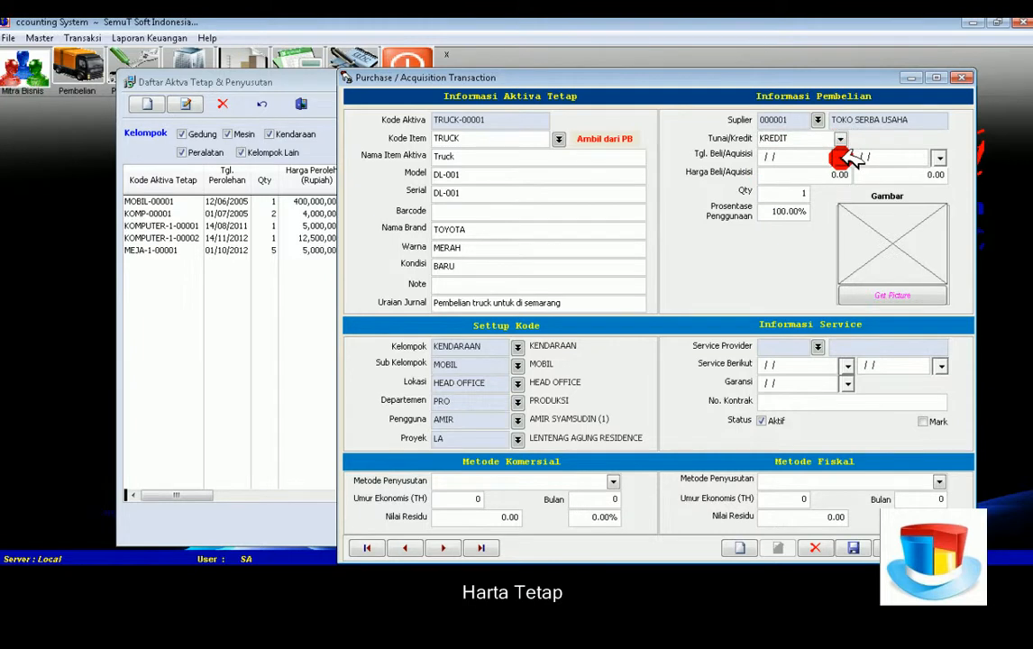
pyautogui.moveTo(906, 215); pyautogui.dragTo(951, 211)
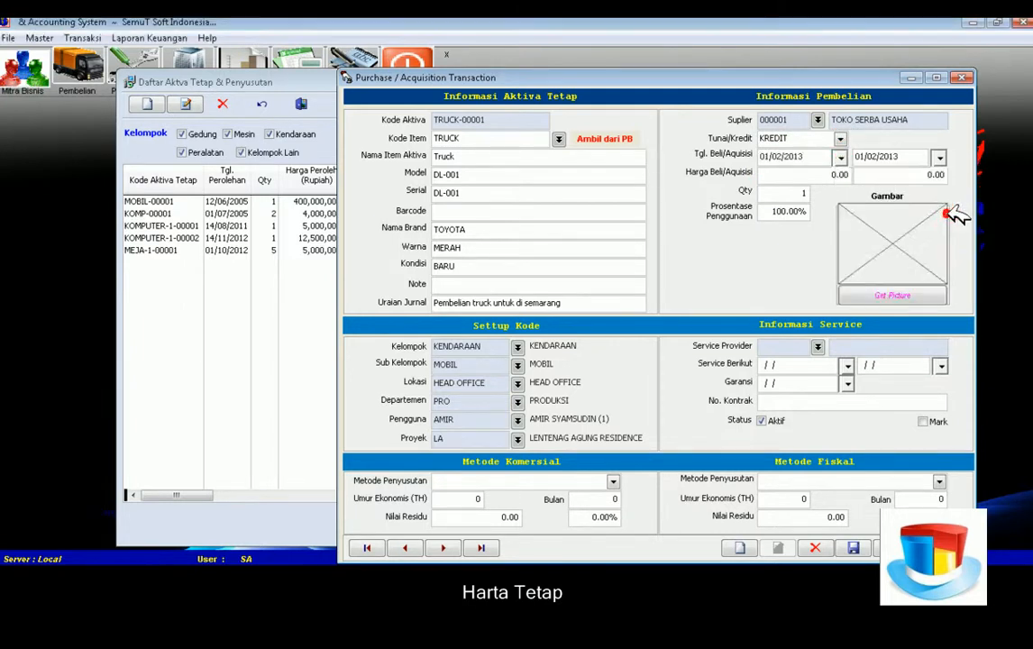
pyautogui.click(781, 174)
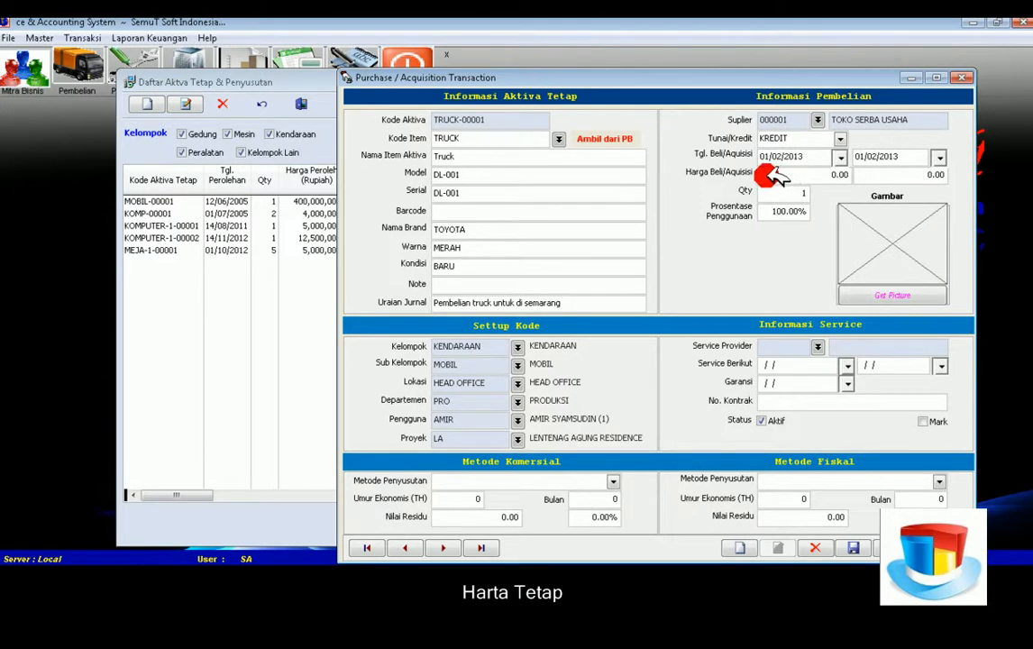
pyautogui.click(861, 174)
pyautogui.click(786, 175)
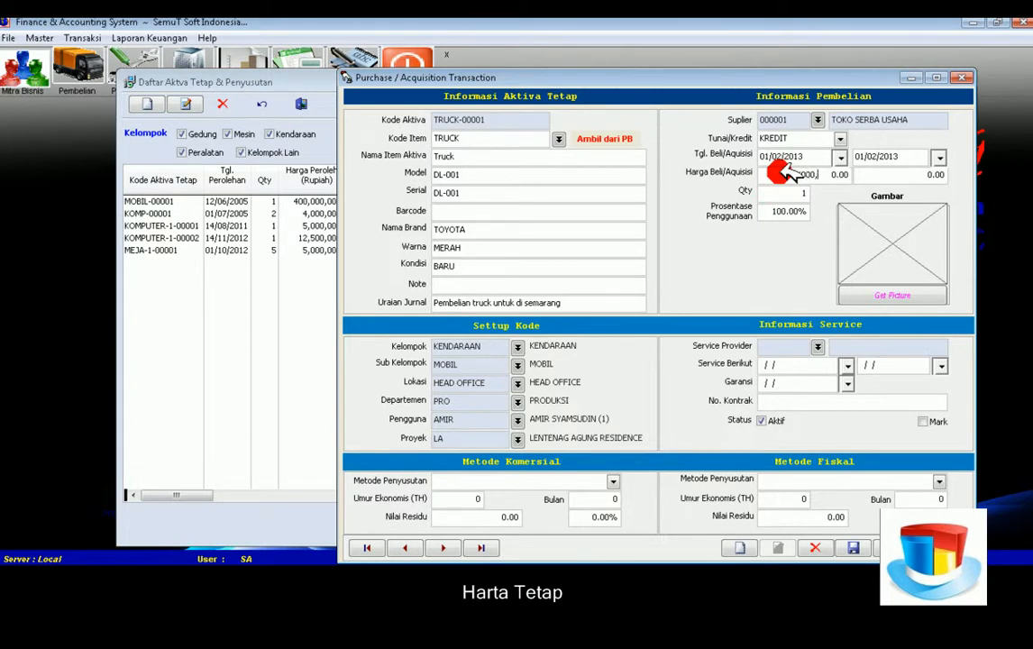
pyautogui.press('Return')
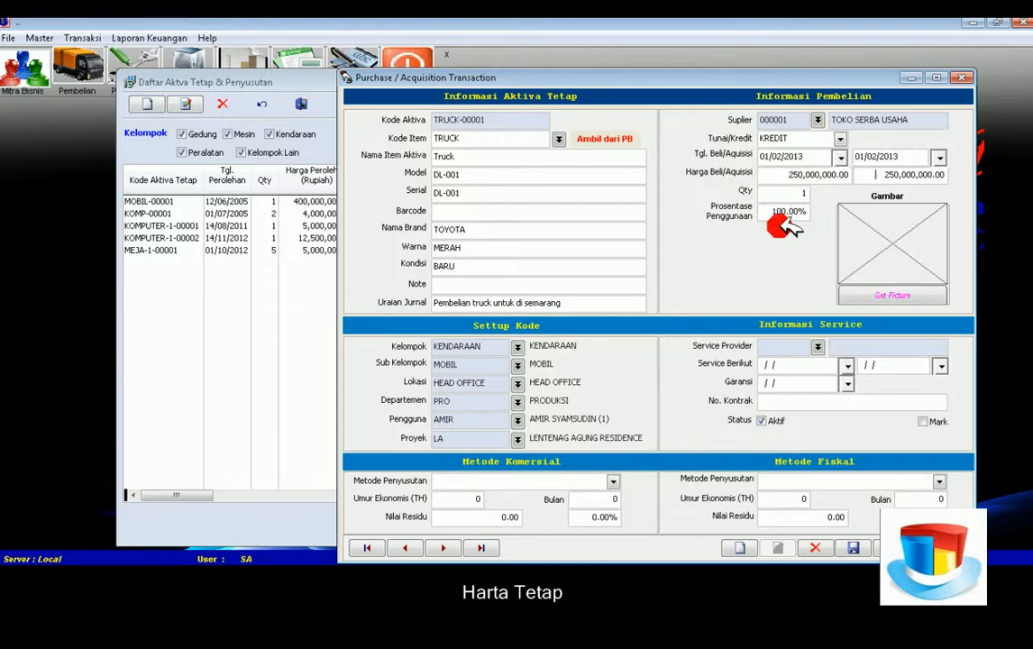
# Choose TOSHIBA as the truck's Service Provider, leaving the next service date blank
pyautogui.click(821, 347)
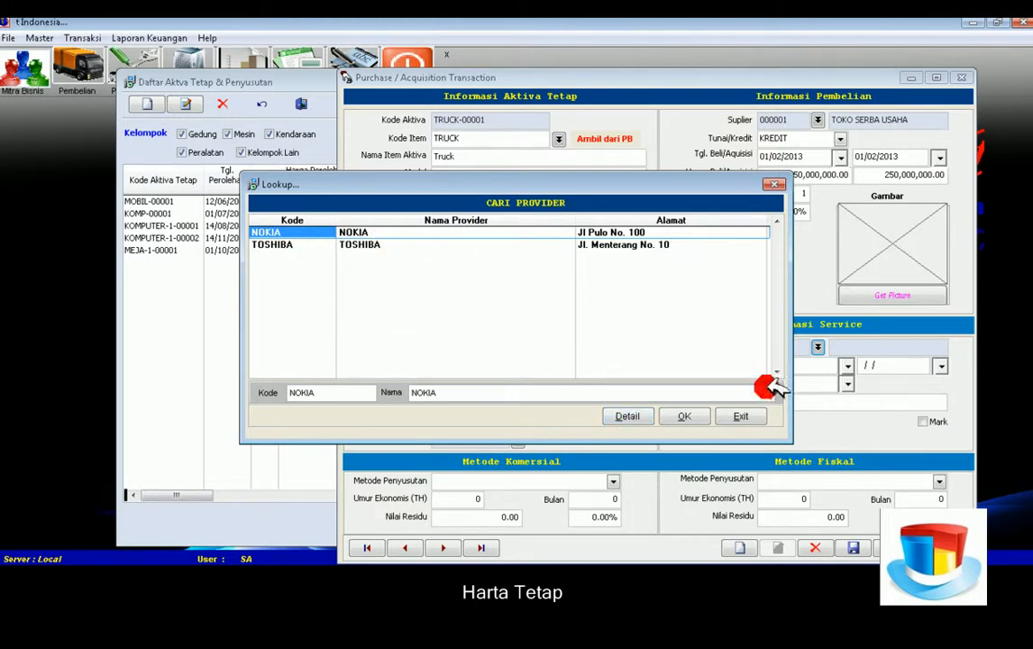
pyautogui.click(293, 243)
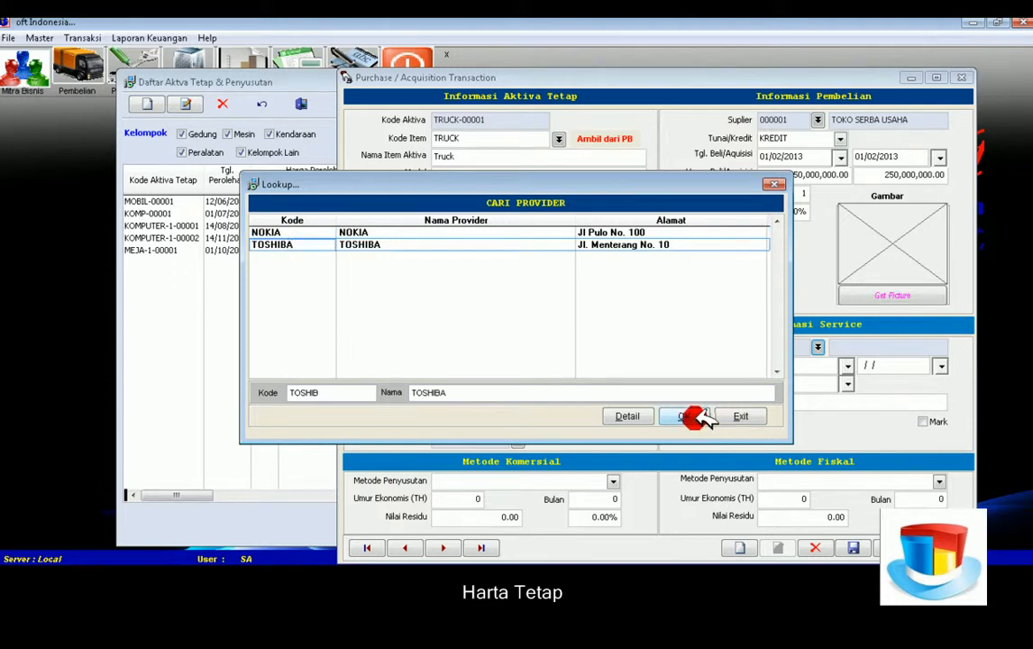
pyautogui.click(694, 417)
pyautogui.click(847, 366)
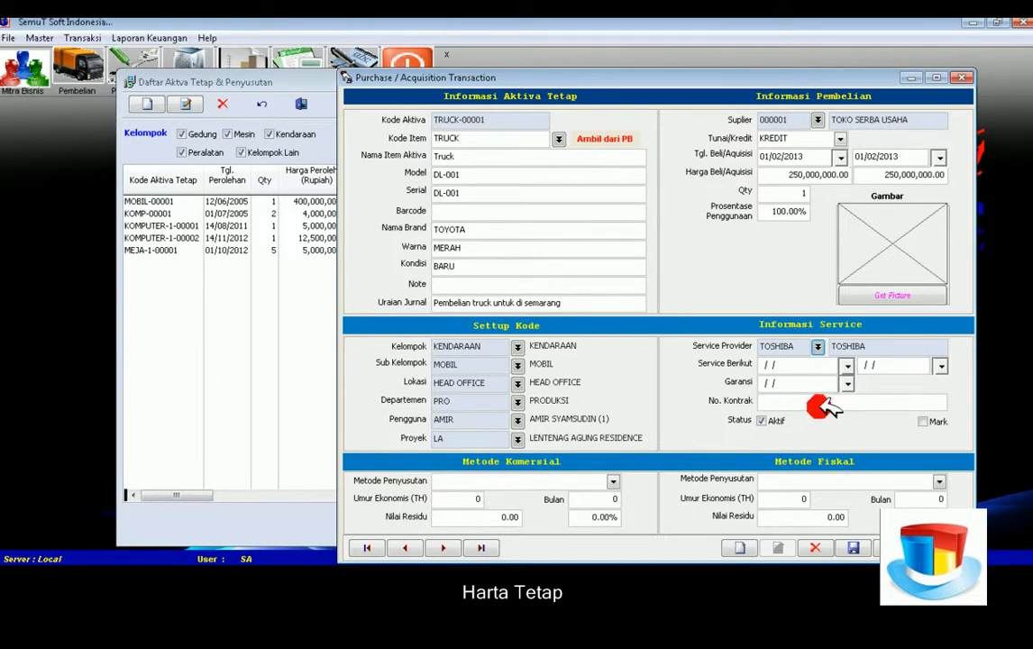
# Set the commercial Metode Penyusutan to Garis Lurus with an Umur Ekonomis of 4 years
pyautogui.click(615, 483)
pyautogui.click(549, 496)
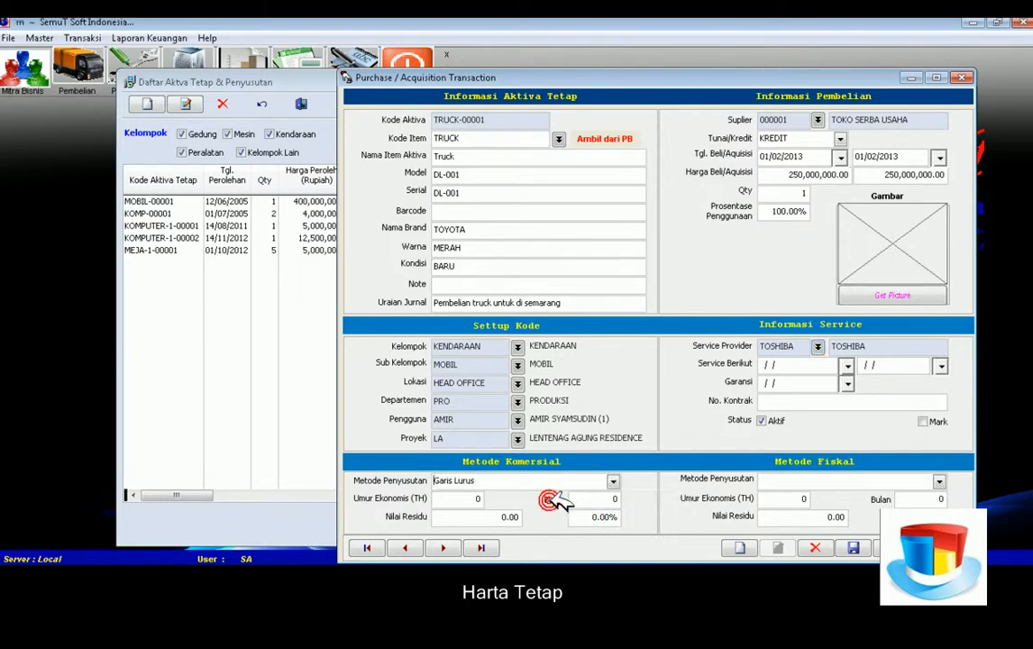
pyautogui.click(470, 498)
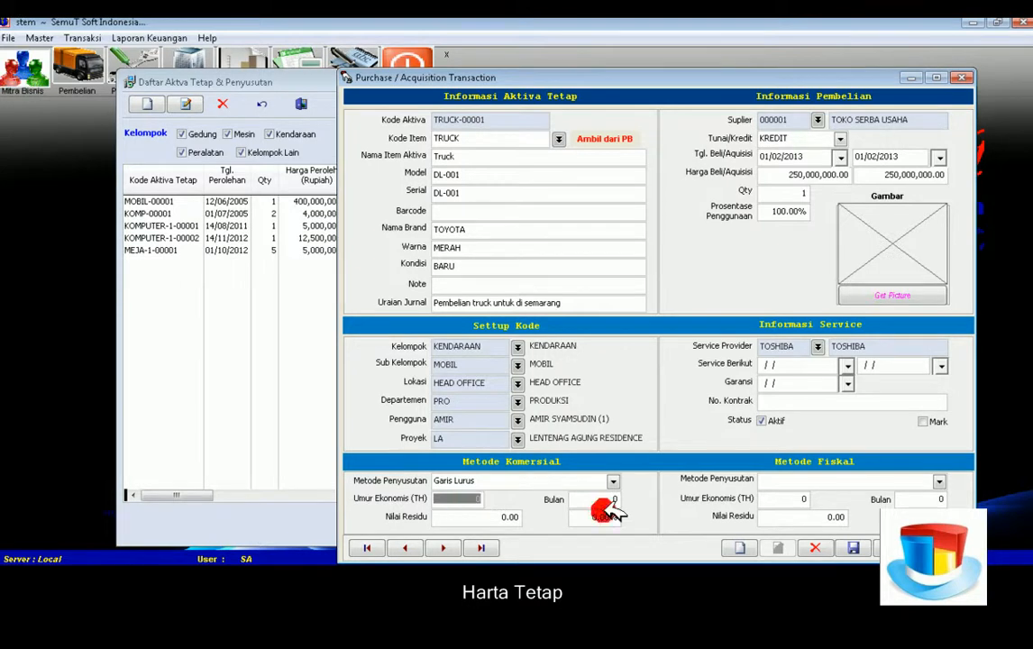
pyautogui.press('BackSpace')
pyautogui.press('Return')
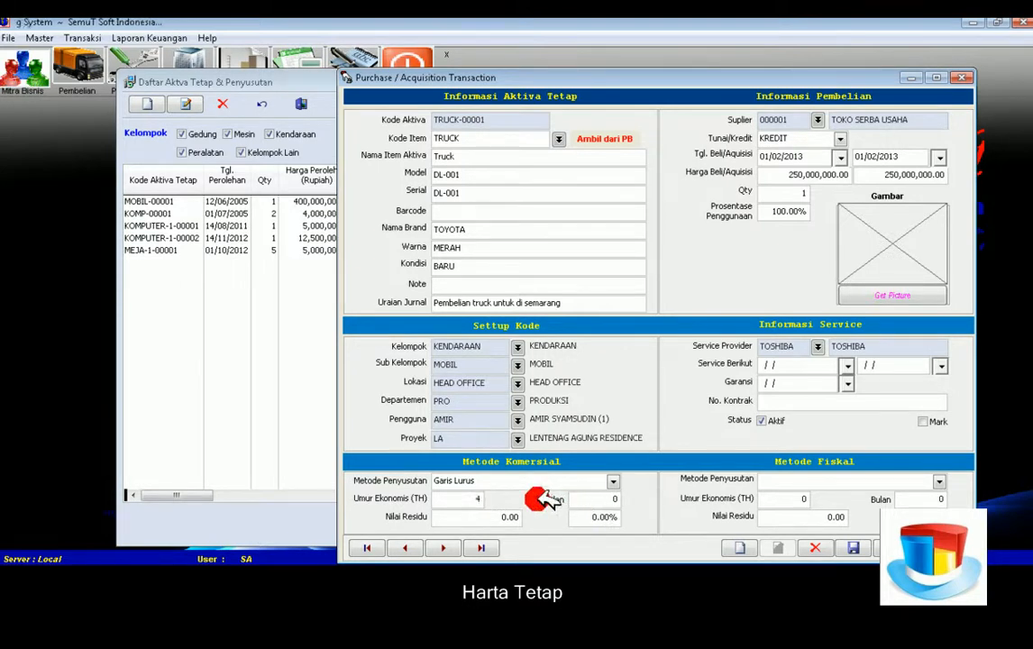
# Set the truck's commercial Nilai Residu to 40,000,000
pyautogui.click(469, 520)
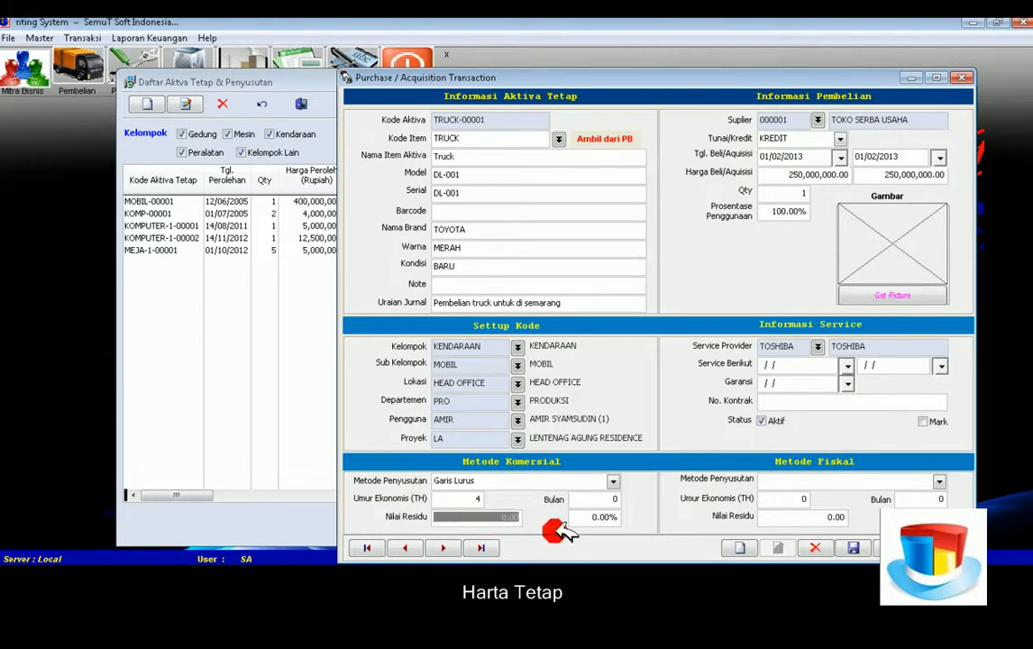
pyautogui.press('BackSpace')
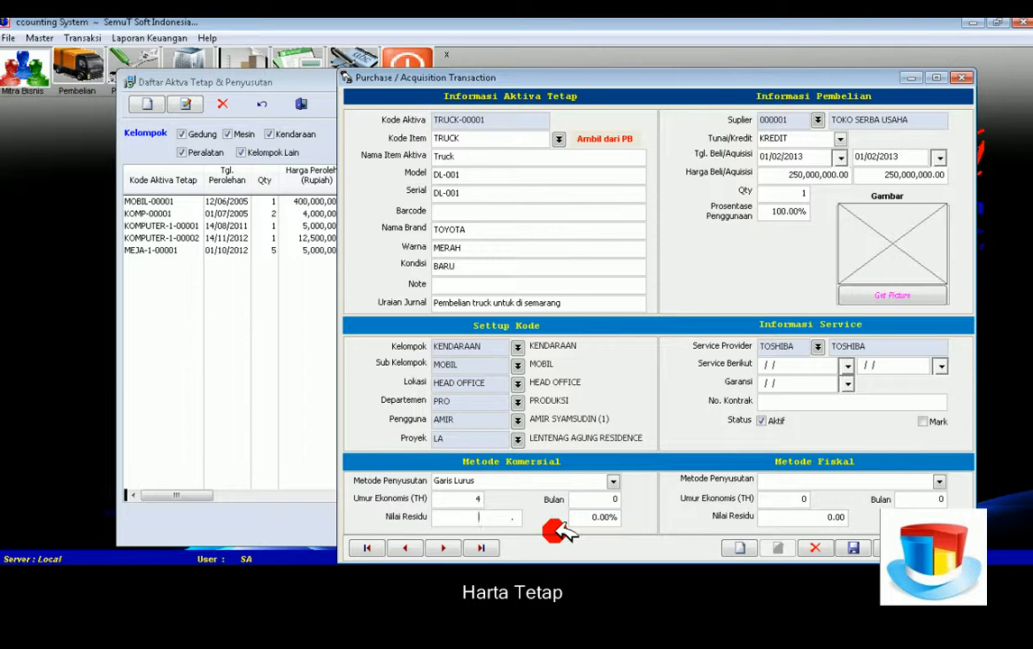
pyautogui.write('40,000,000,0')
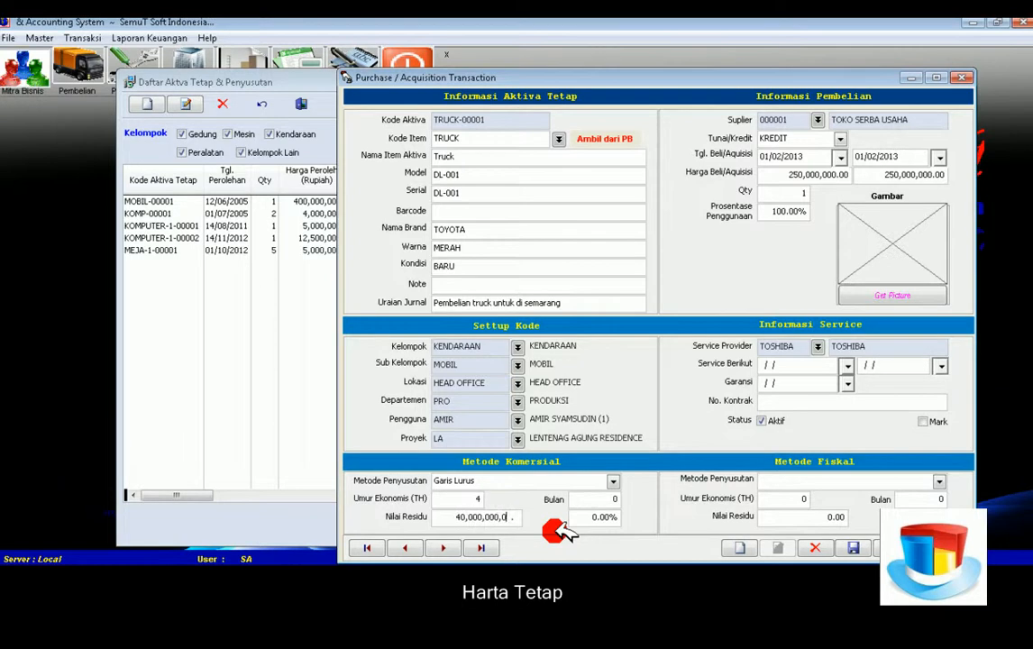
pyautogui.press('Tab')
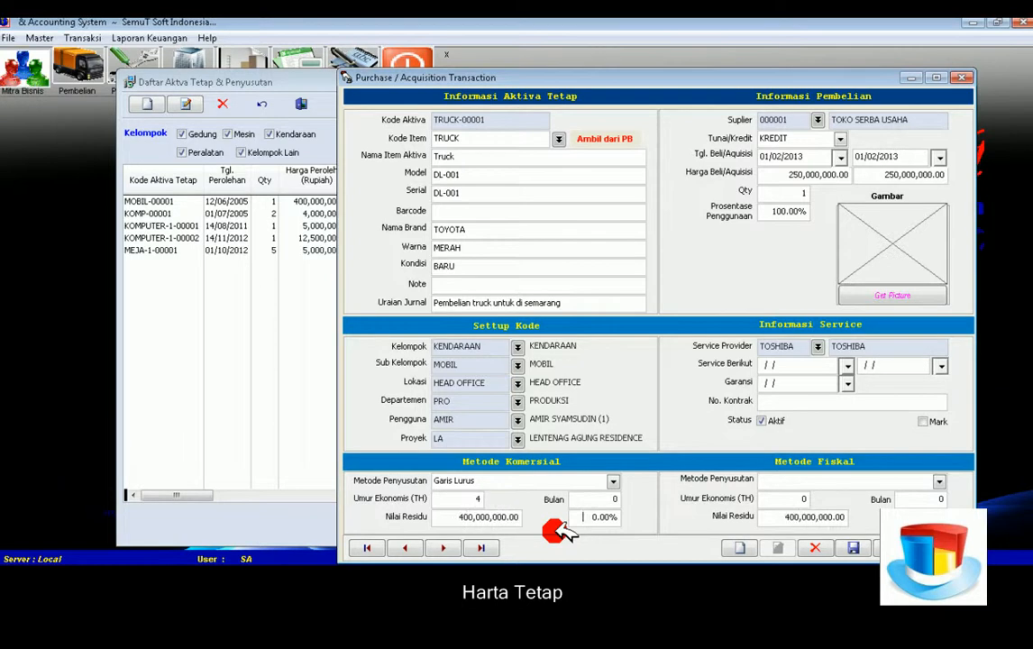
pyautogui.moveTo(436, 516); pyautogui.dragTo(569, 523)
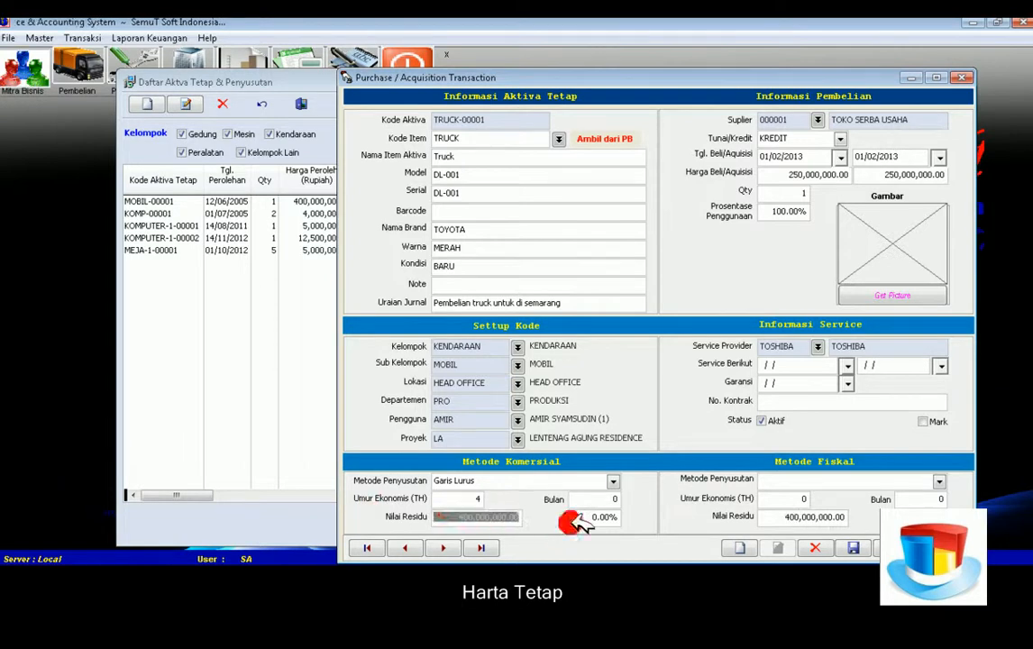
pyautogui.write('40,000,000')
pyautogui.press('Tab')
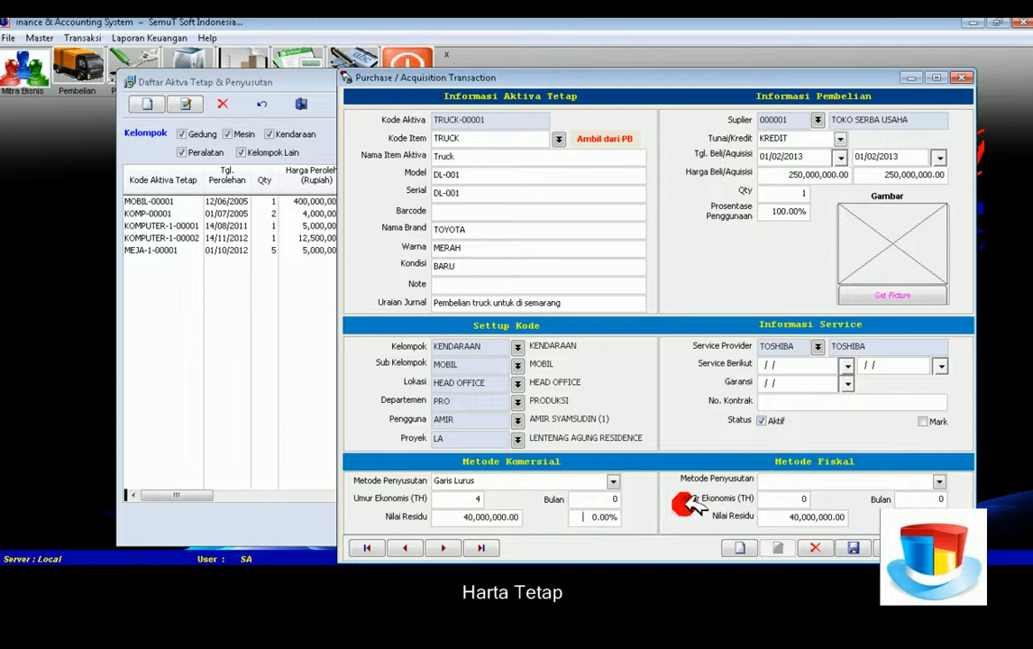
# Set the fiscal Metode Penyusutan to Garis Lurus with an Umur Ekonomis of 4 years and save the truck asset
pyautogui.click(938, 481)
pyautogui.click(829, 497)
pyautogui.click(780, 497)
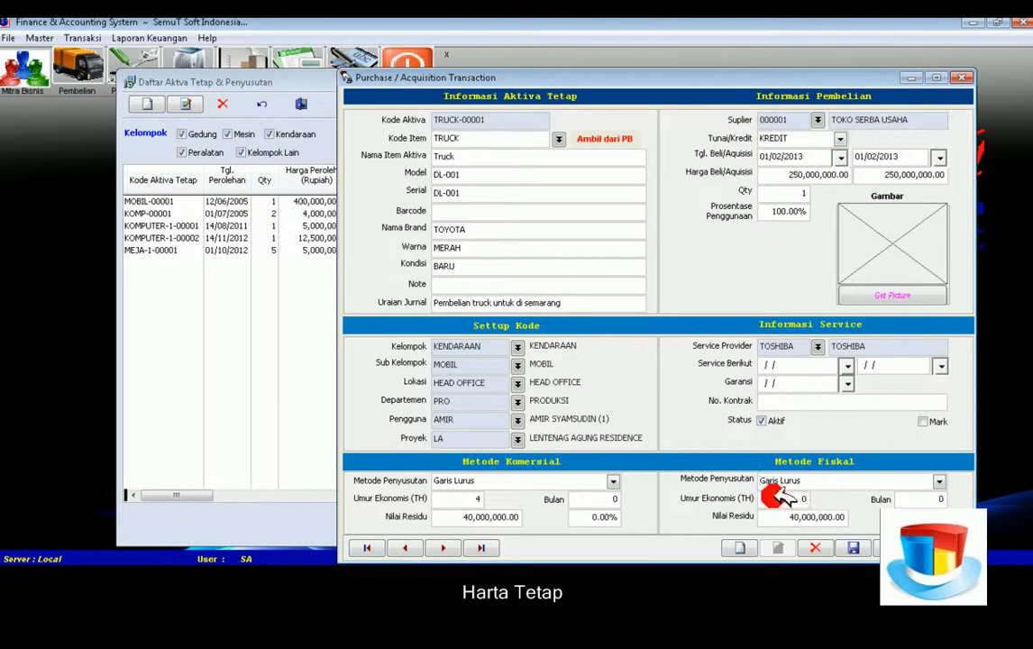
pyautogui.click(854, 498)
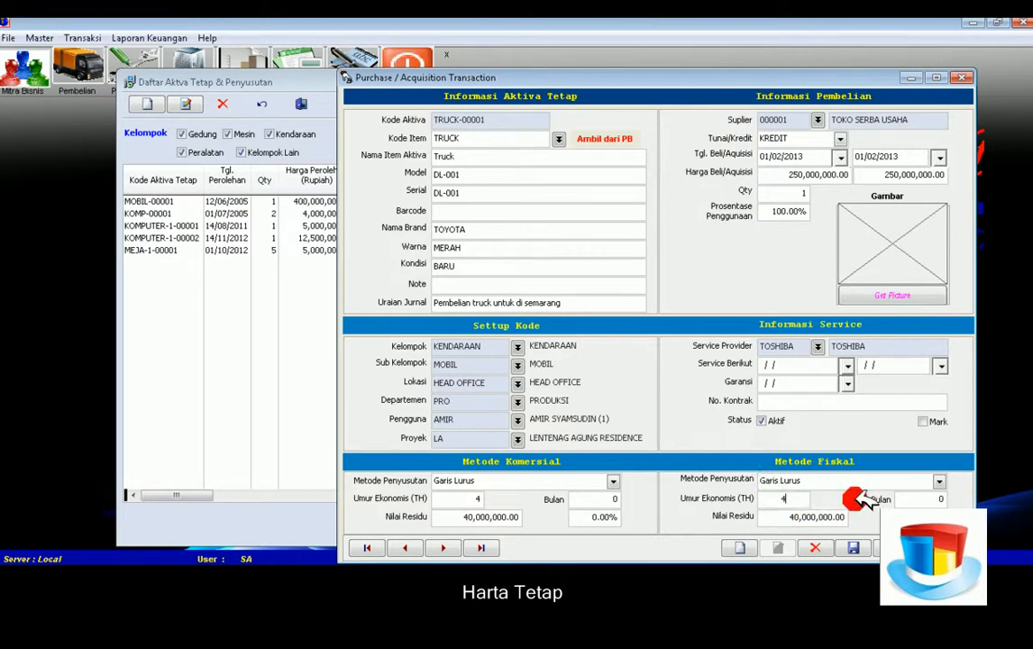
pyautogui.click(920, 501)
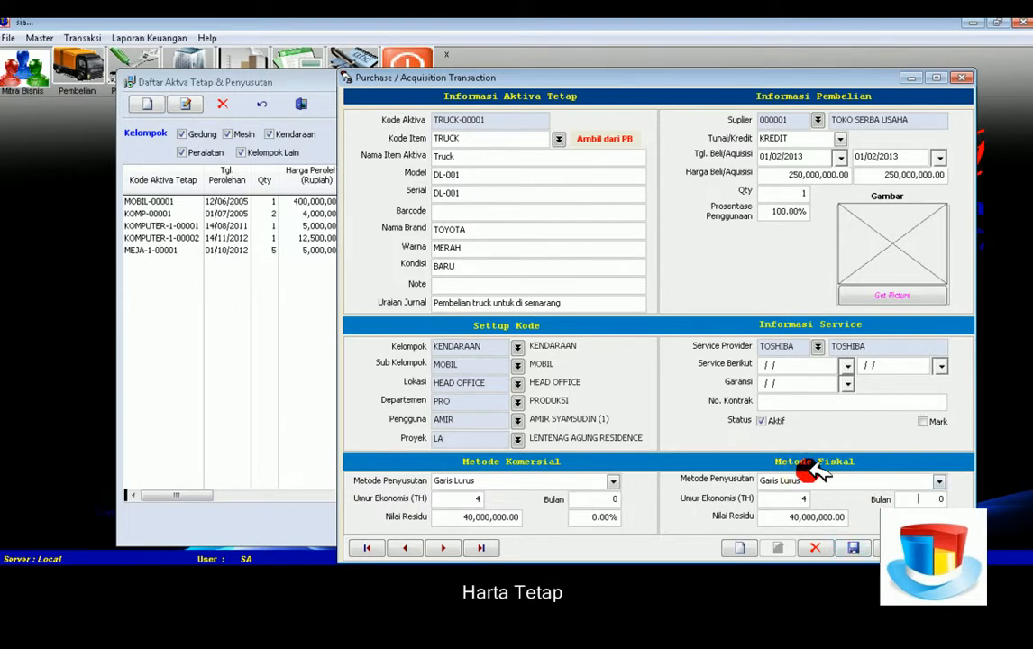
pyautogui.click(852, 547)
pyautogui.click(493, 351)
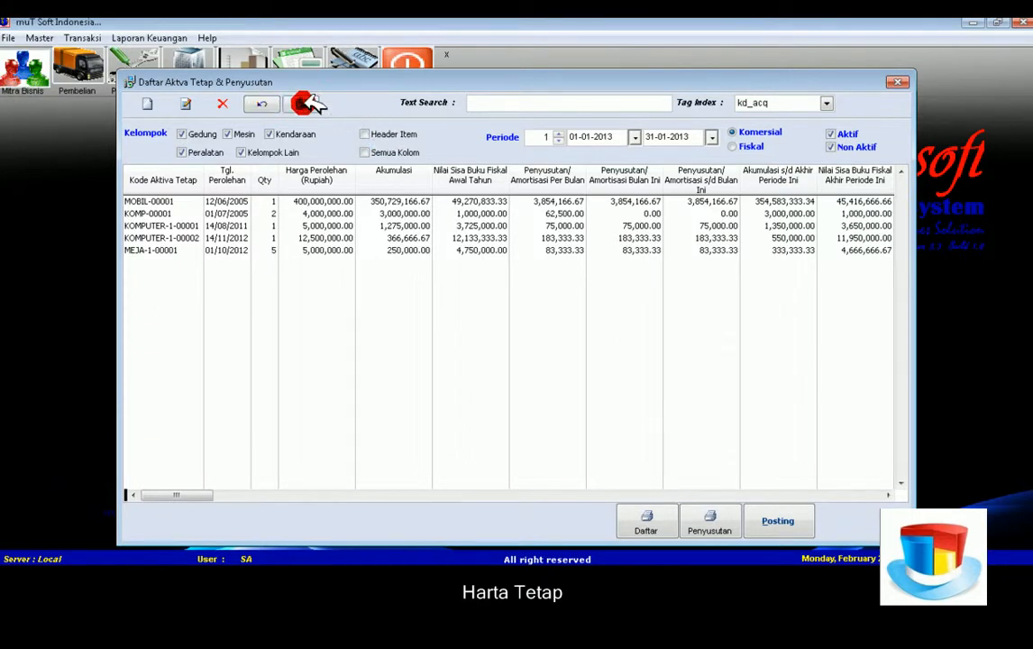
# Close and reopen the fixed asset and depreciation list, and select the TRUCK-00001 record
pyautogui.click(304, 103)
pyautogui.click(82, 38)
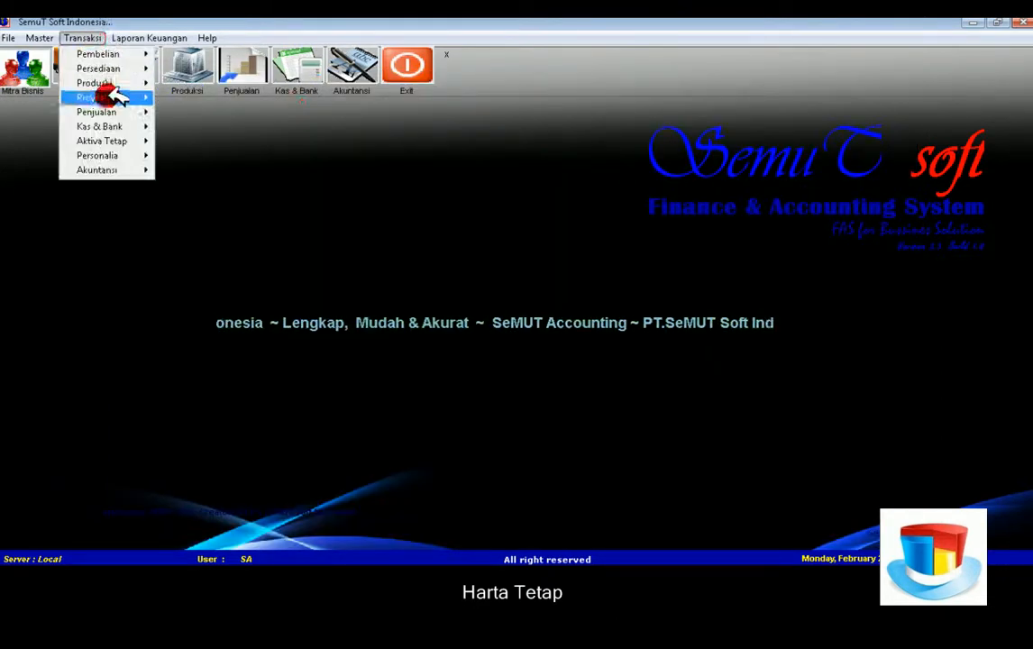
pyautogui.moveTo(116, 140)
pyautogui.click(180, 140)
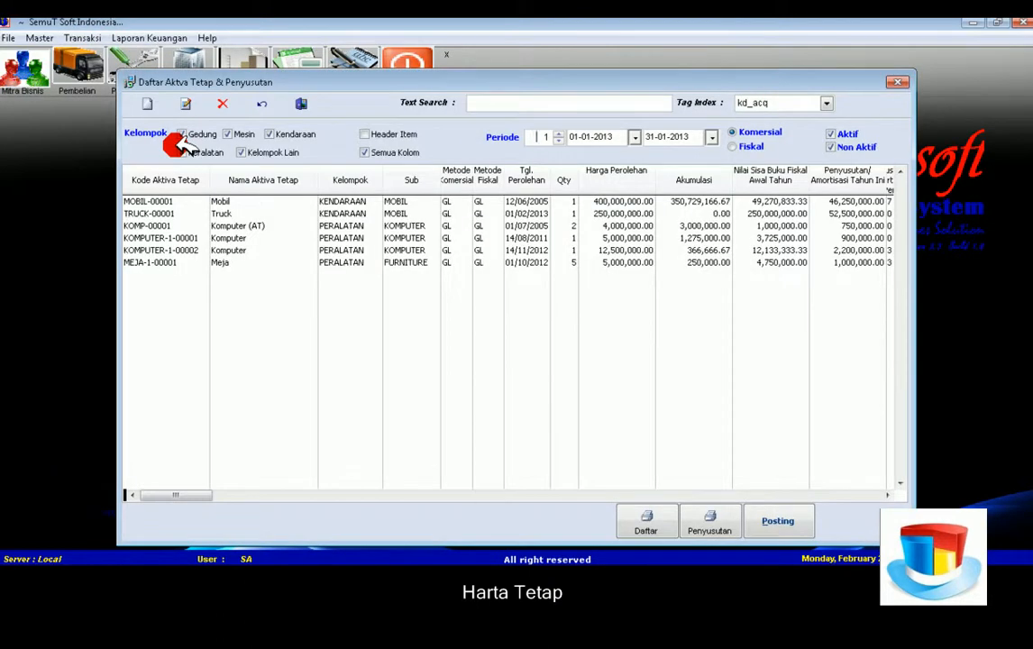
pyautogui.click(205, 212)
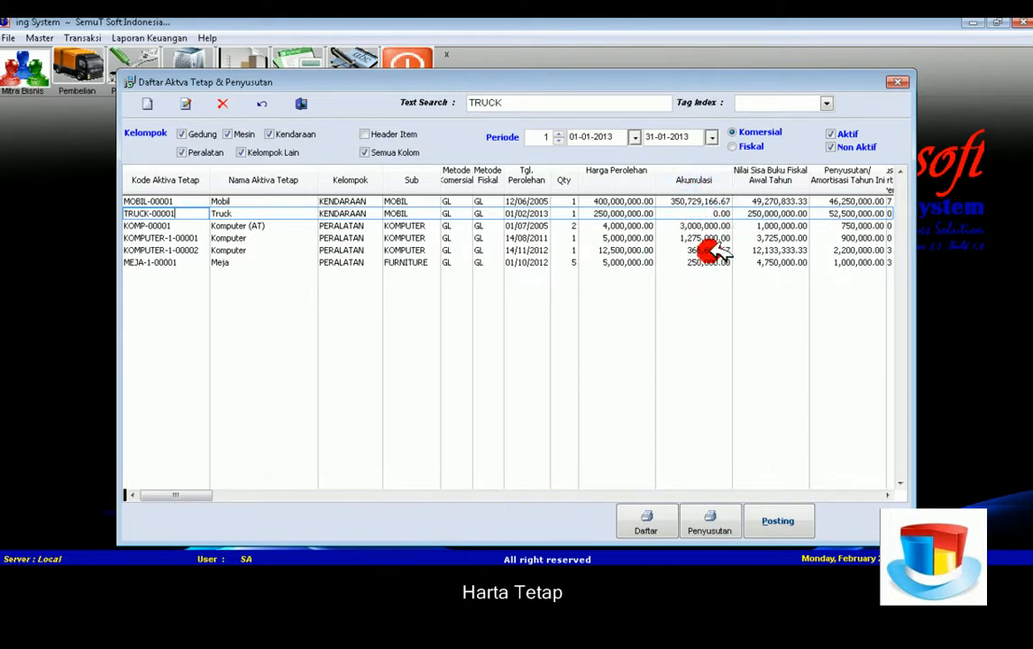
# Preview the Daftar and Penyusutan reports for January 2013, closing each after checking the truck's entry
pyautogui.click(662, 519)
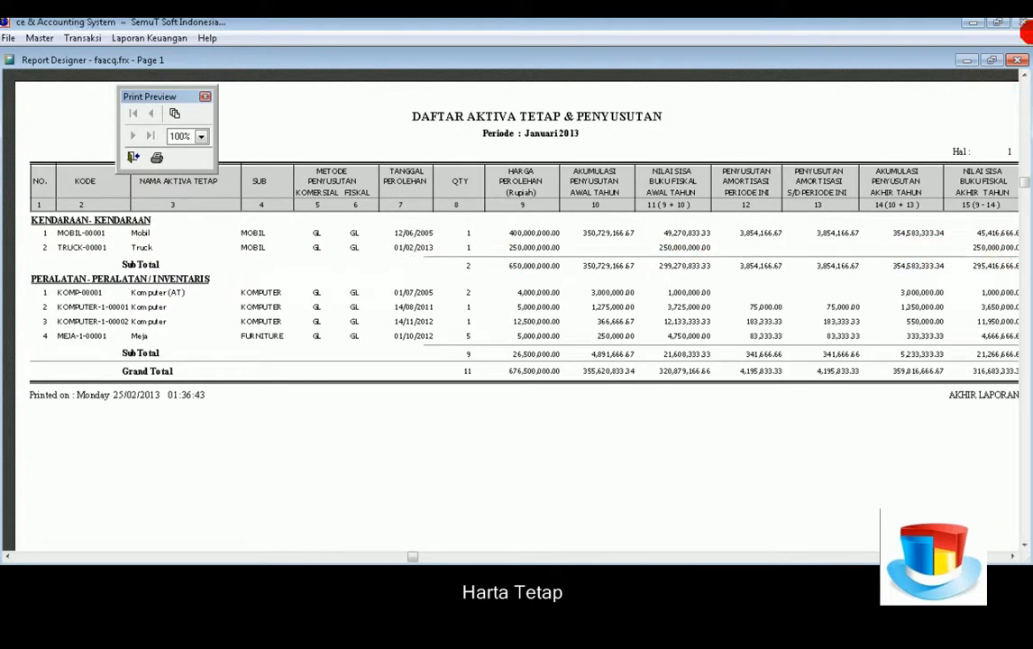
pyautogui.click(1017, 60)
pyautogui.click(735, 531)
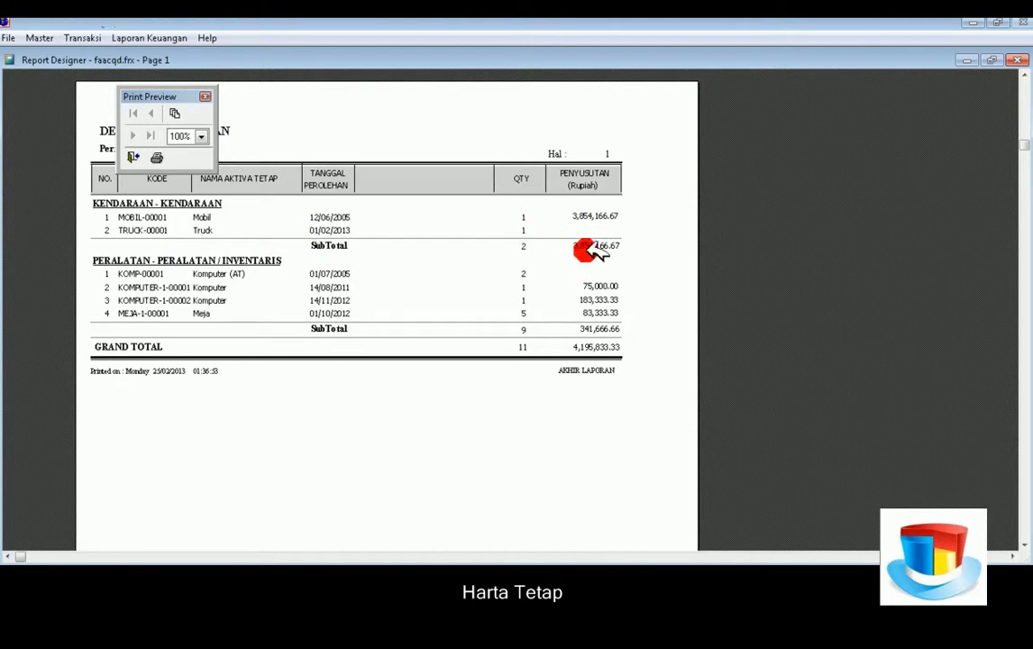
pyautogui.scroll(1, 590, 252)
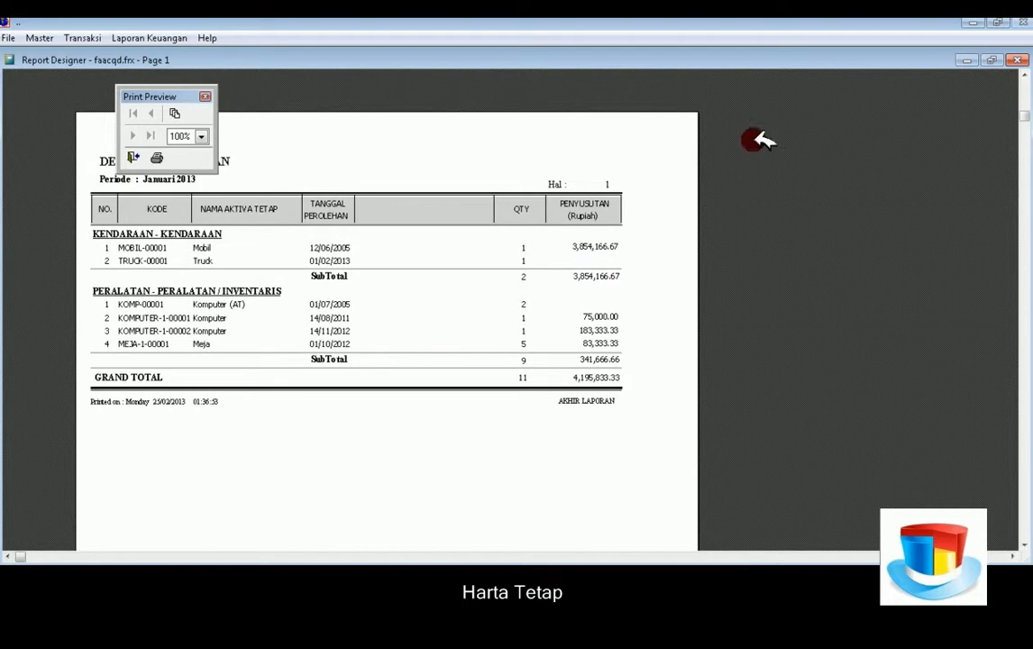
pyautogui.click(1017, 60)
# Set the end date of the list's Periode to 12-04-2013
pyautogui.click(711, 136)
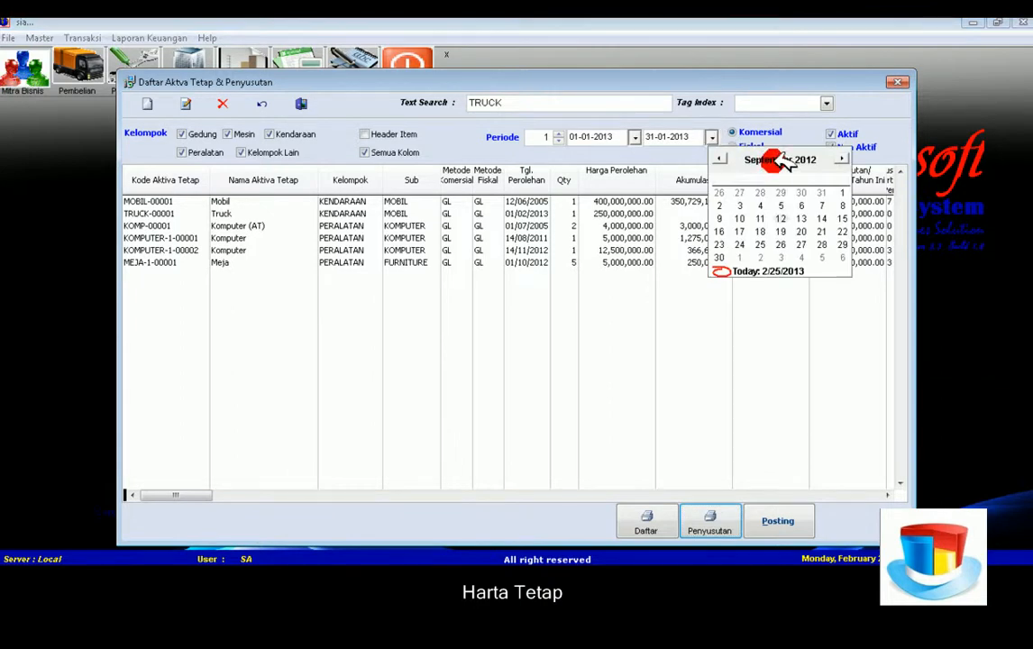
pyautogui.click(775, 160)
pyautogui.click(762, 173)
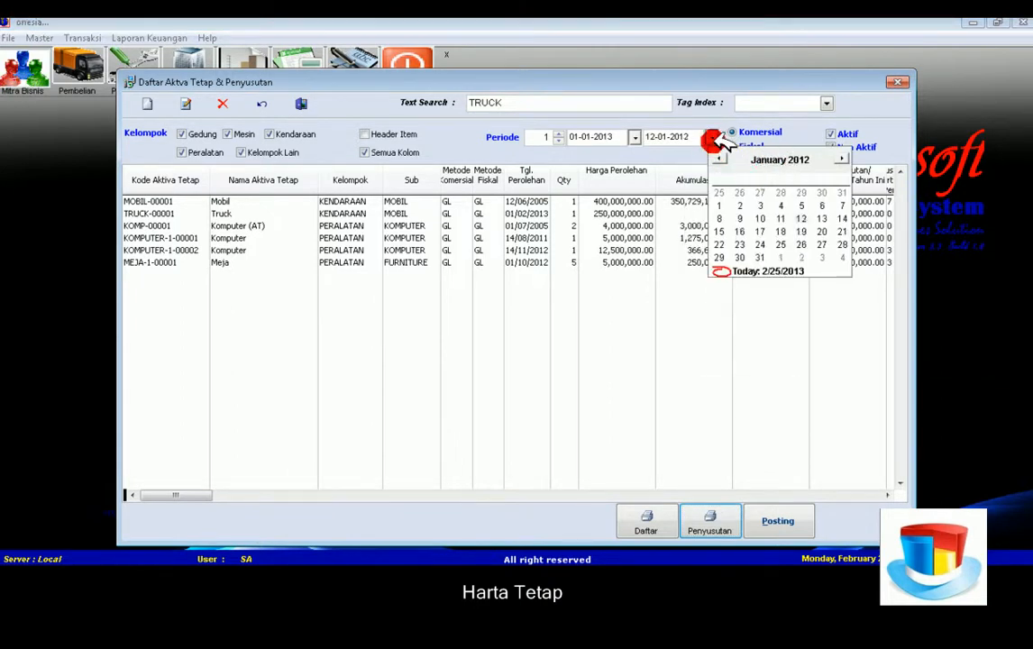
pyautogui.click(780, 159)
pyautogui.click(789, 158)
pyautogui.click(813, 153)
pyautogui.click(807, 158)
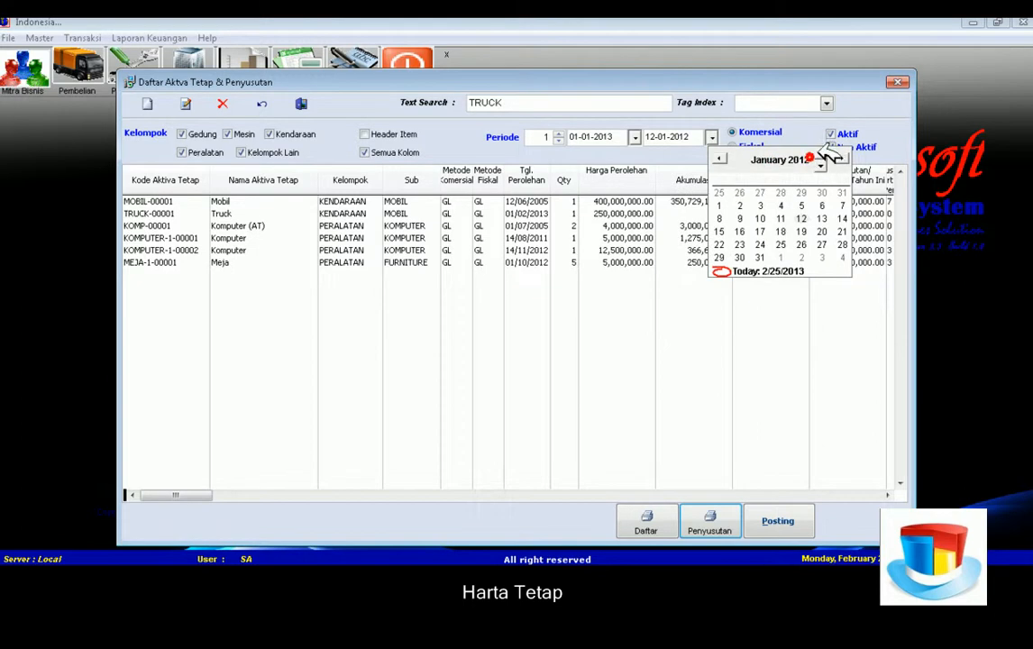
pyautogui.click(819, 153)
pyautogui.click(782, 159)
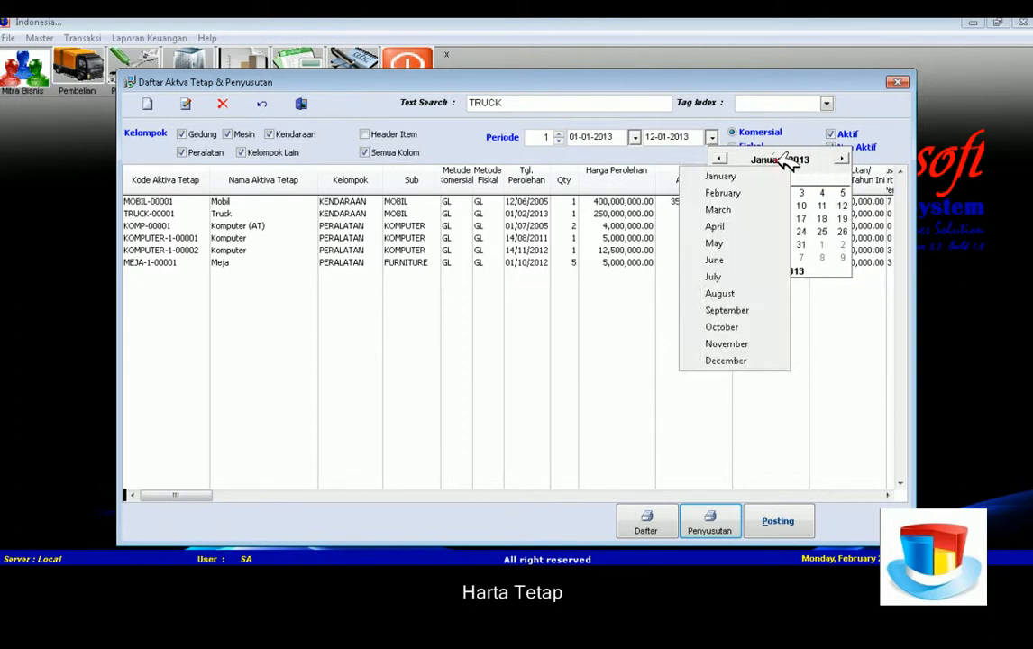
pyautogui.click(730, 226)
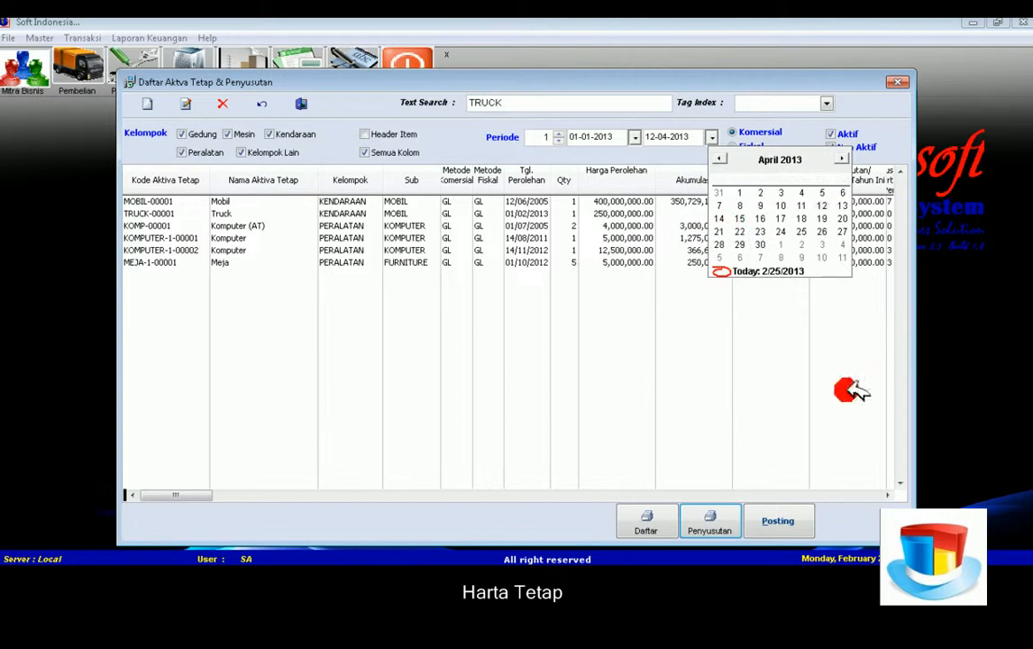
# Preview the Penyusutan report again, close it and check the truck's yearly depreciation in the asset list
pyautogui.click(710, 529)
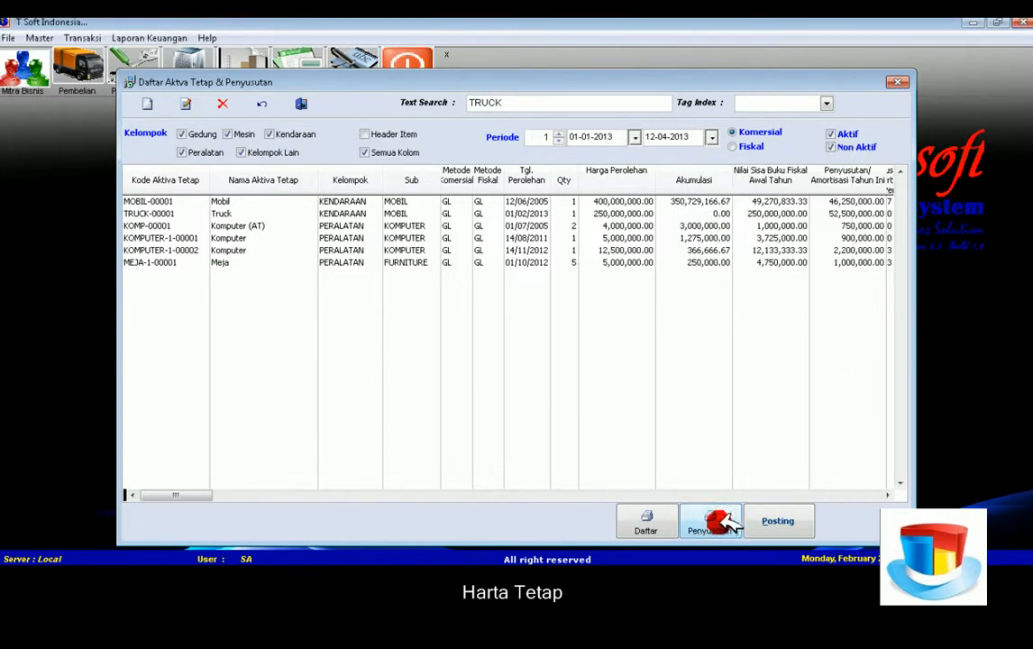
pyautogui.click(712, 526)
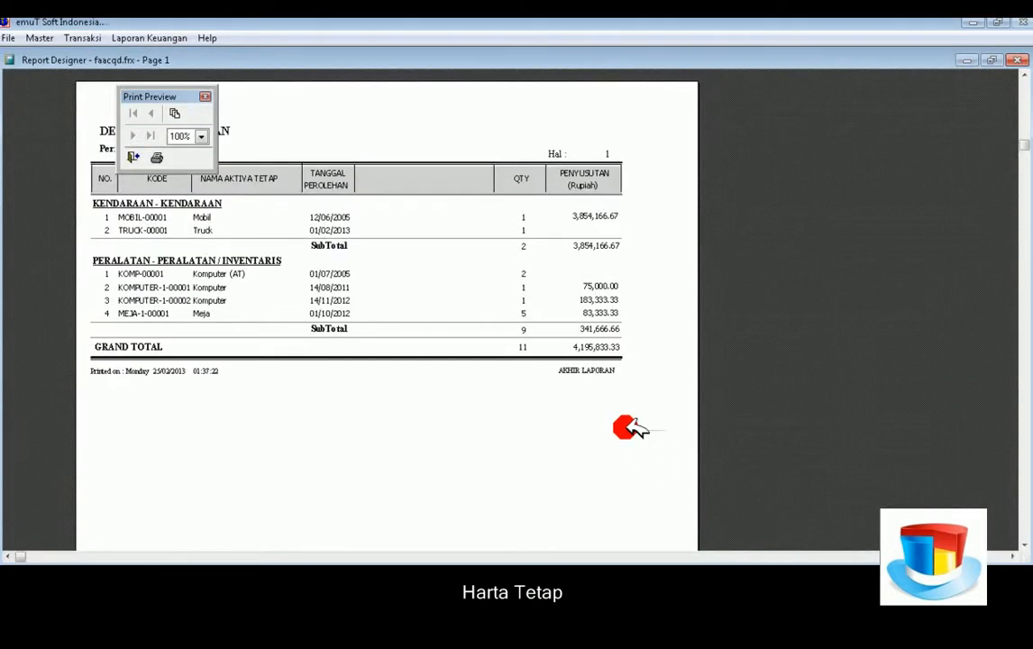
pyautogui.click(1019, 61)
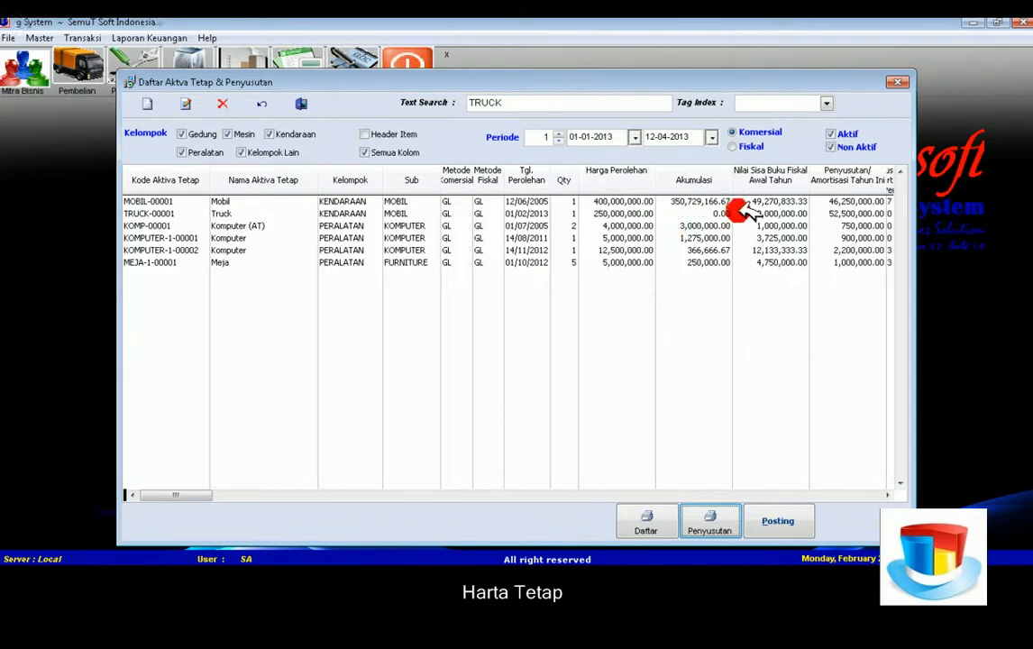
pyautogui.click(833, 214)
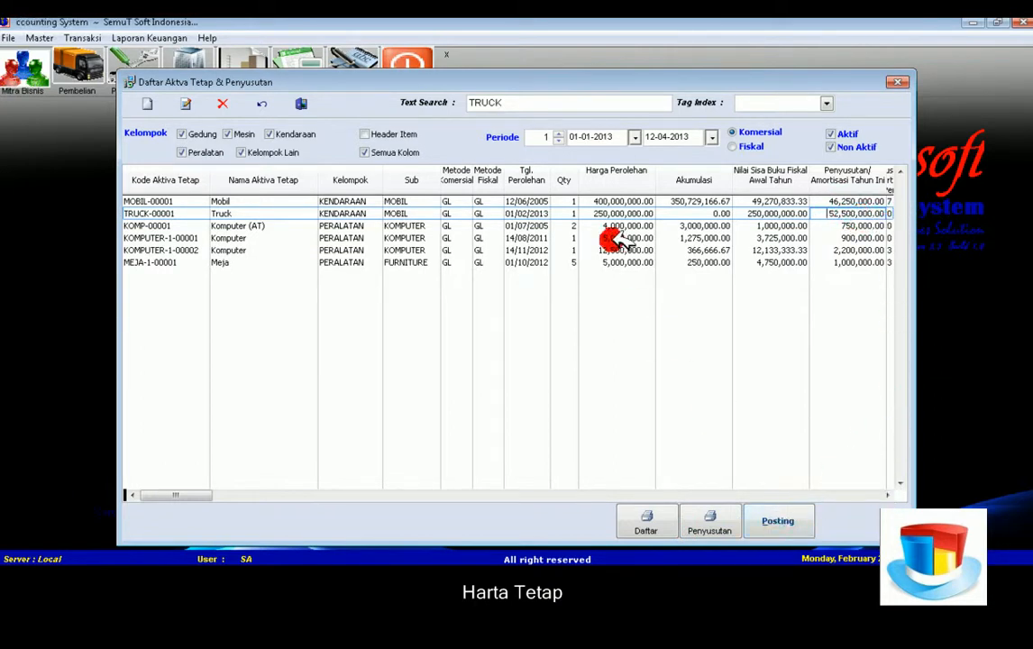
# Set the Periode to 3 (01-03-2013 to 31-03-2013) and post the depreciation for that period
pyautogui.click(711, 136)
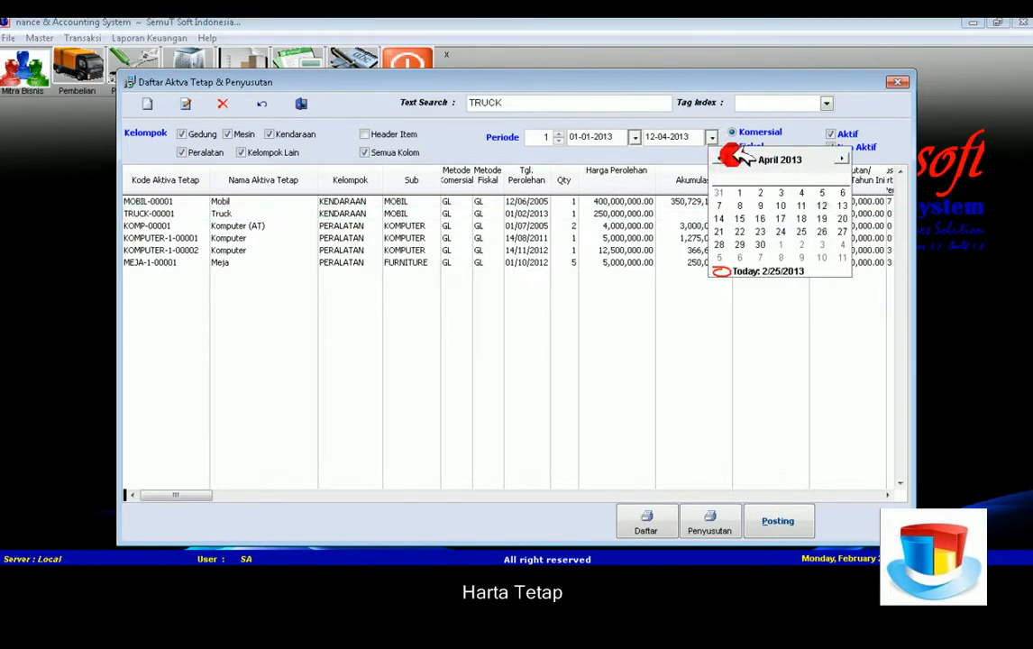
pyautogui.click(558, 132)
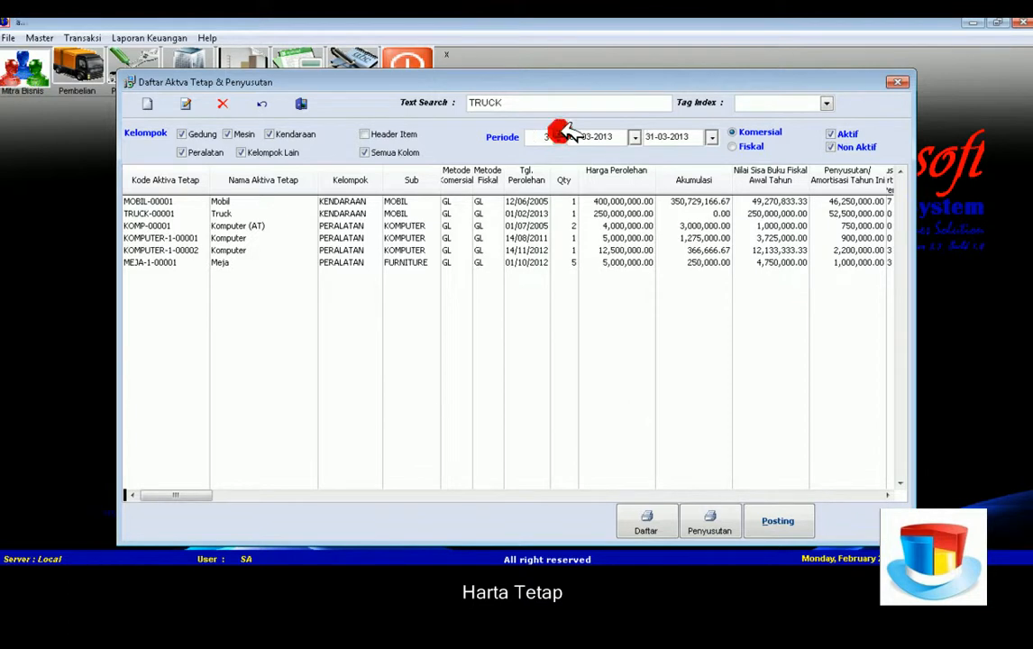
pyautogui.click(793, 521)
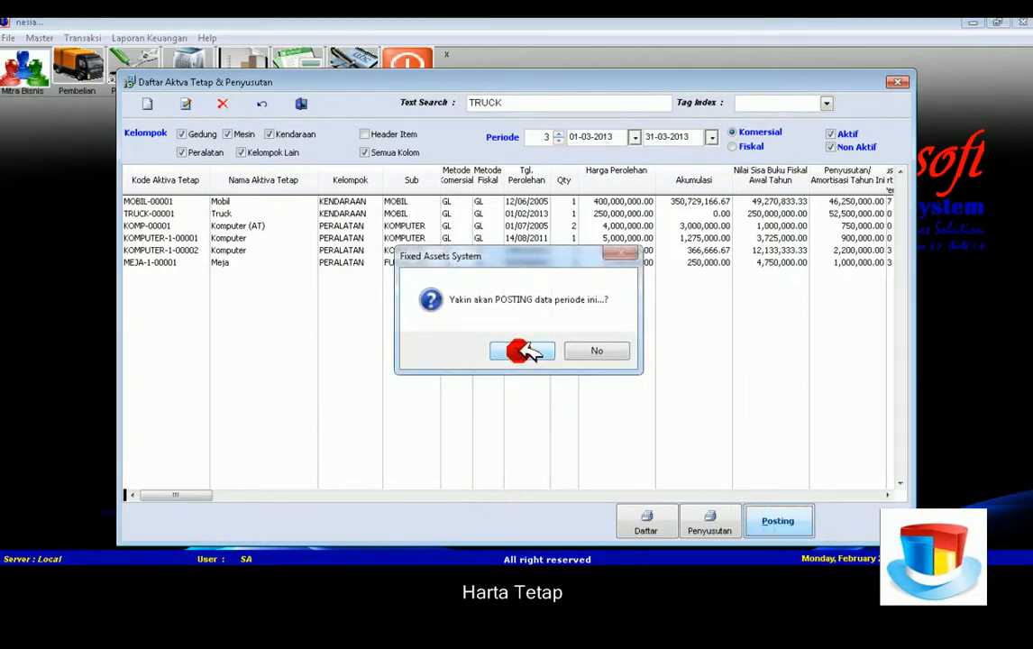
pyautogui.click(523, 350)
pyautogui.click(565, 349)
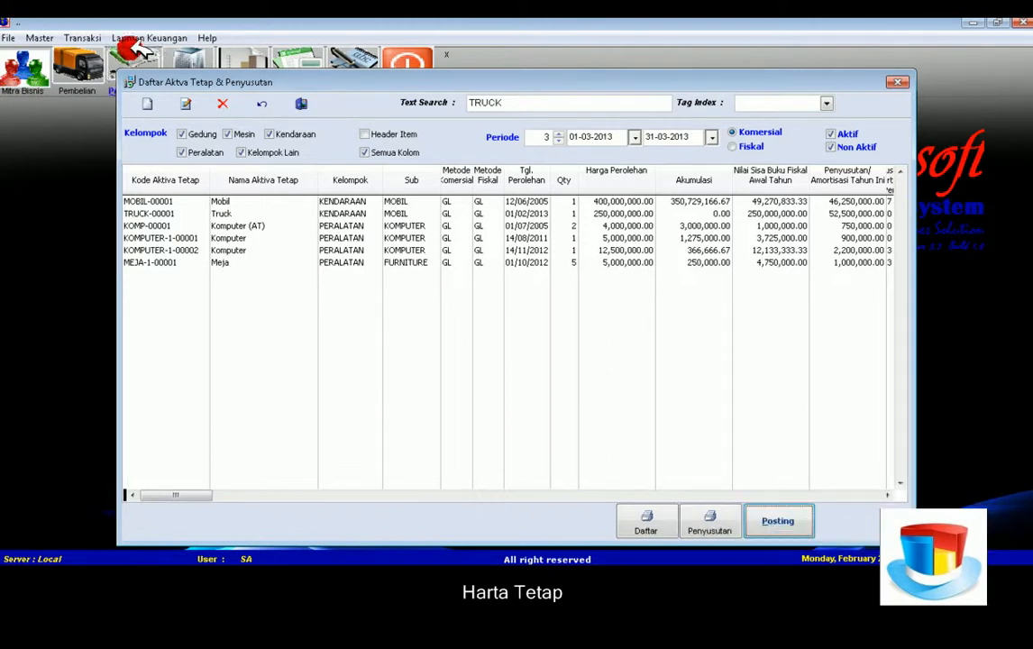
# Open the accounting journal voucher list and display the Penyusutan Aktiva Tetap # Maret 2013 journal
pyautogui.click(83, 38)
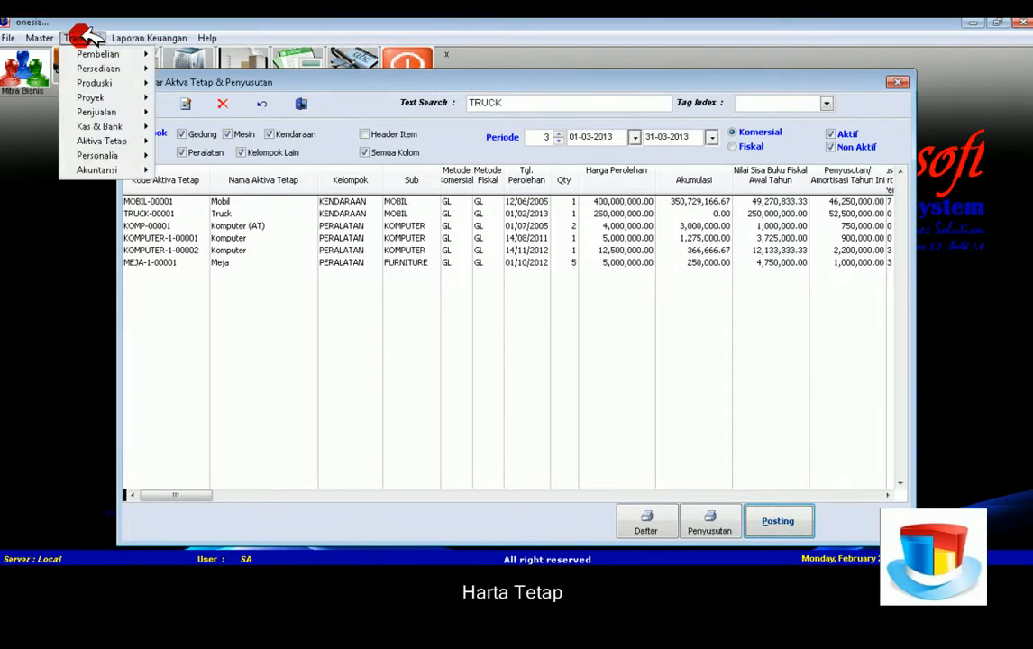
pyautogui.click(131, 168)
pyautogui.click(192, 173)
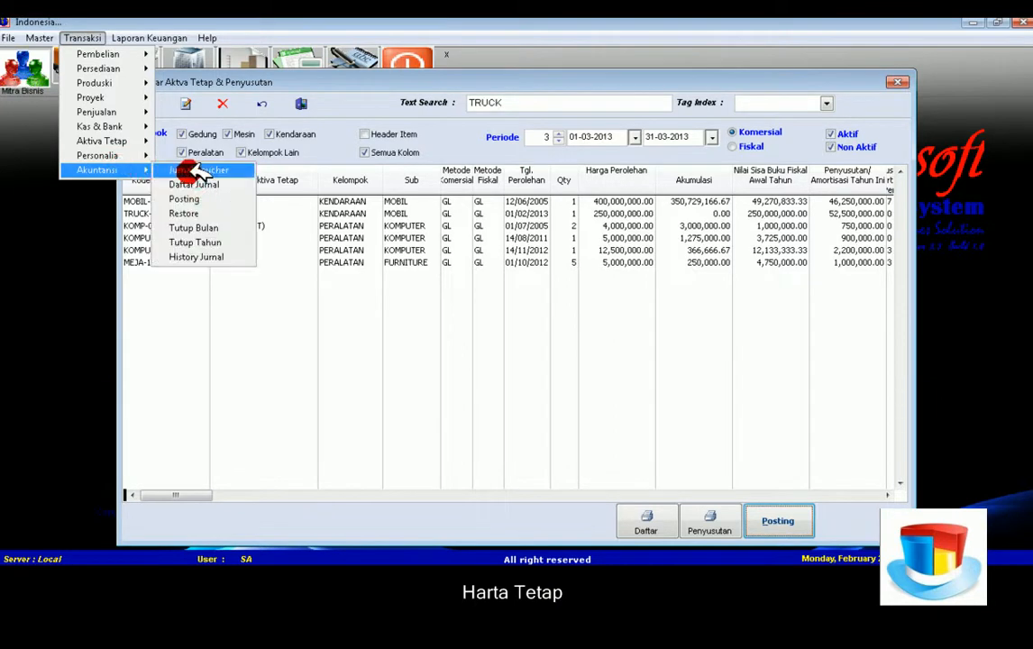
pyautogui.click(199, 172)
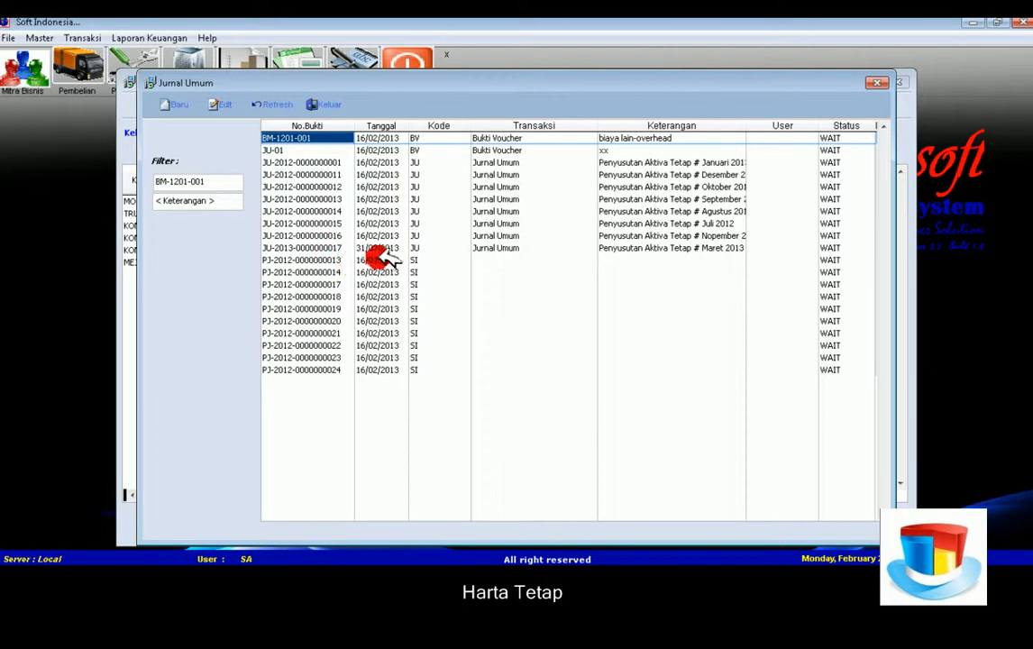
pyautogui.click(320, 248)
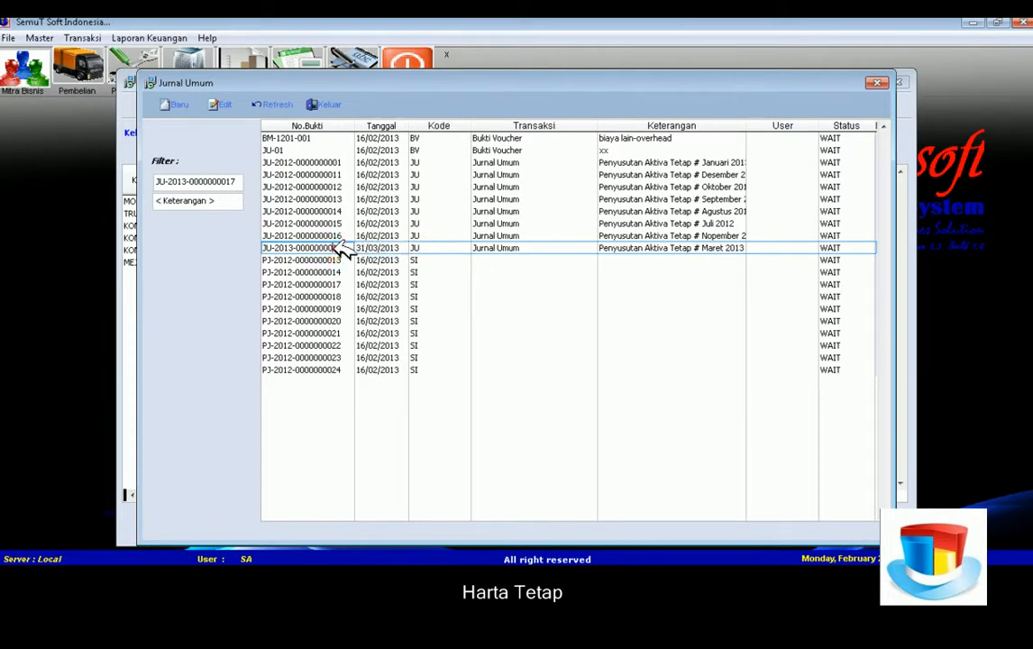
pyautogui.doubleClick(338, 250)
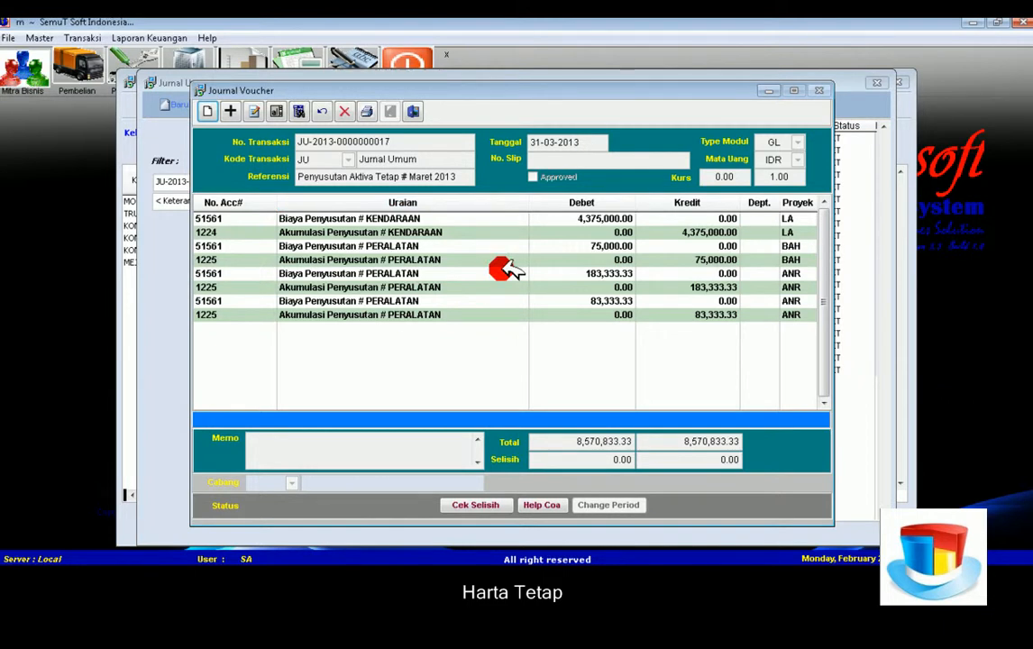
# Examine the Proyek codes on the KENDARAAN depreciation expense and accumulated depreciation lines of the voucher
pyautogui.click(804, 220)
pyautogui.click(805, 232)
pyautogui.click(803, 219)
pyautogui.click(802, 232)
pyautogui.click(804, 220)
pyautogui.click(805, 231)
pyautogui.click(804, 220)
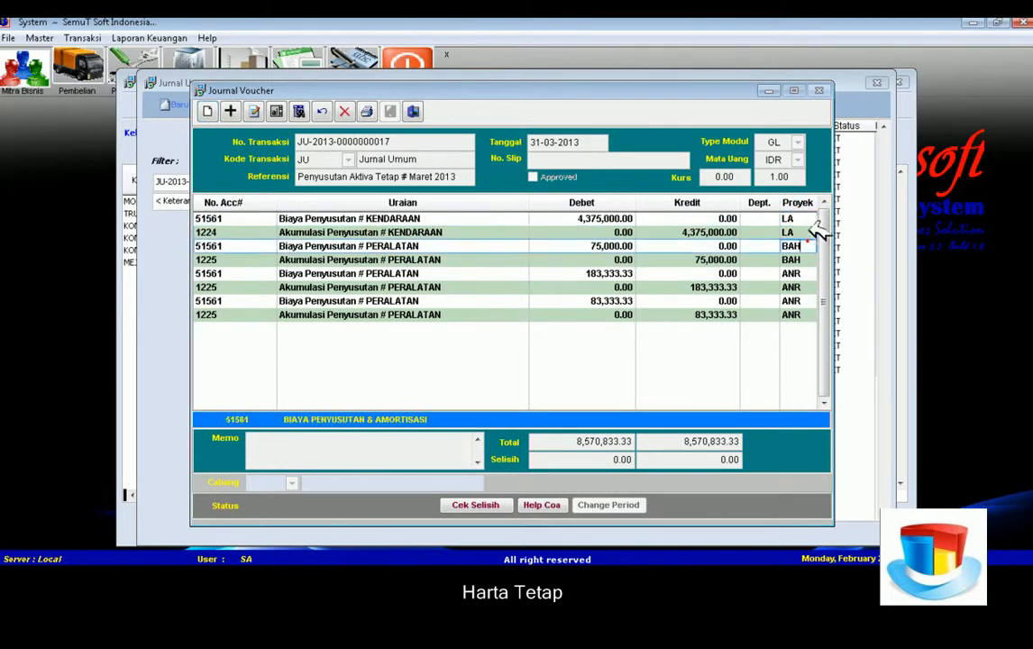
# Check the Proyek code on the Akumulasi Penyusutan # KENDARAAN line and close the voucher and the Jurnal Umum list
pyautogui.click(805, 231)
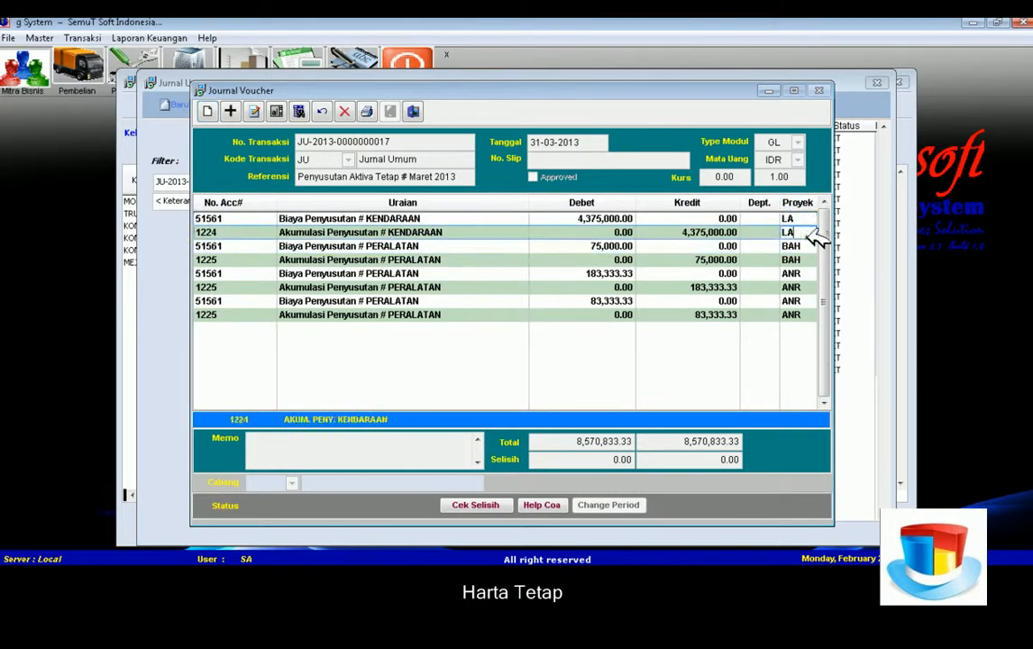
pyautogui.click(417, 112)
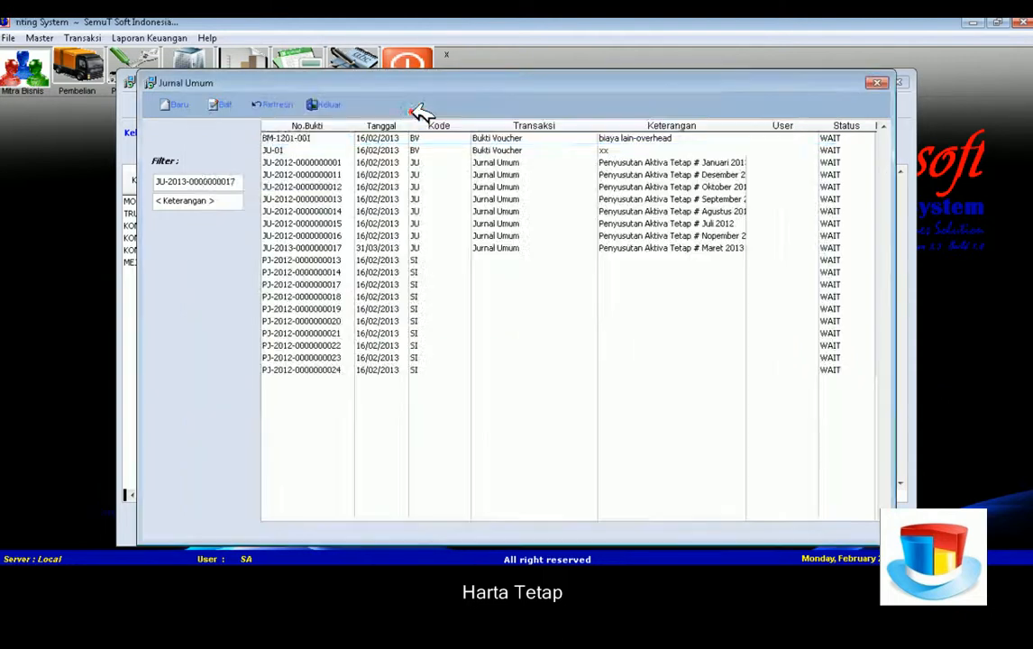
pyautogui.click(343, 104)
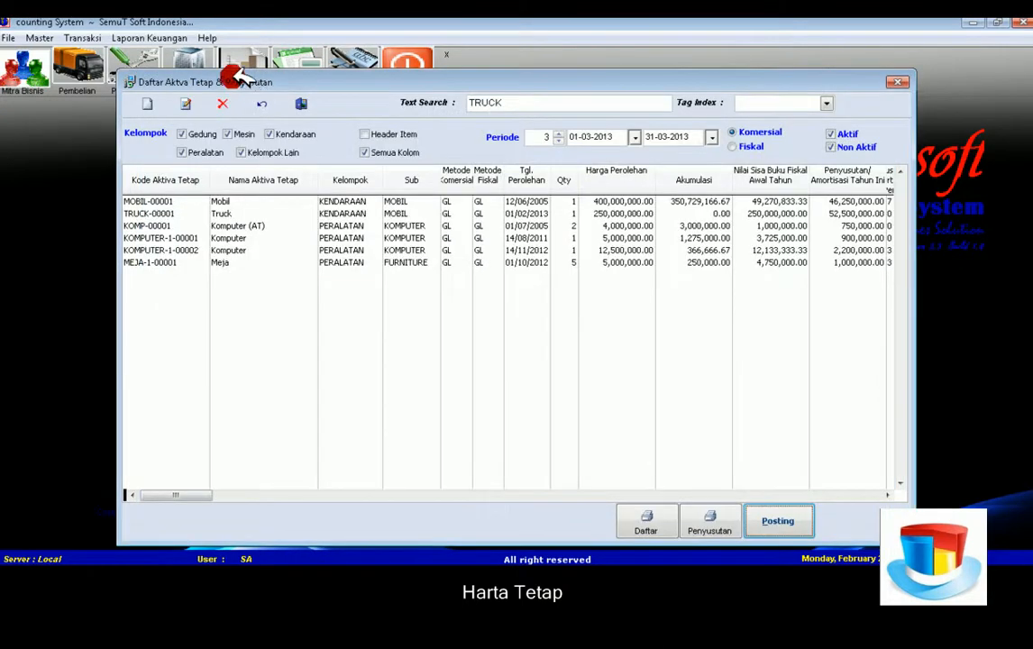
# Preview the Akuntansi report Journal Voucher / Jurnal Umum for Periode 1 to 3 (01-01-2013 to 31-03-2013)
pyautogui.click(137, 37)
pyautogui.click(50, 126)
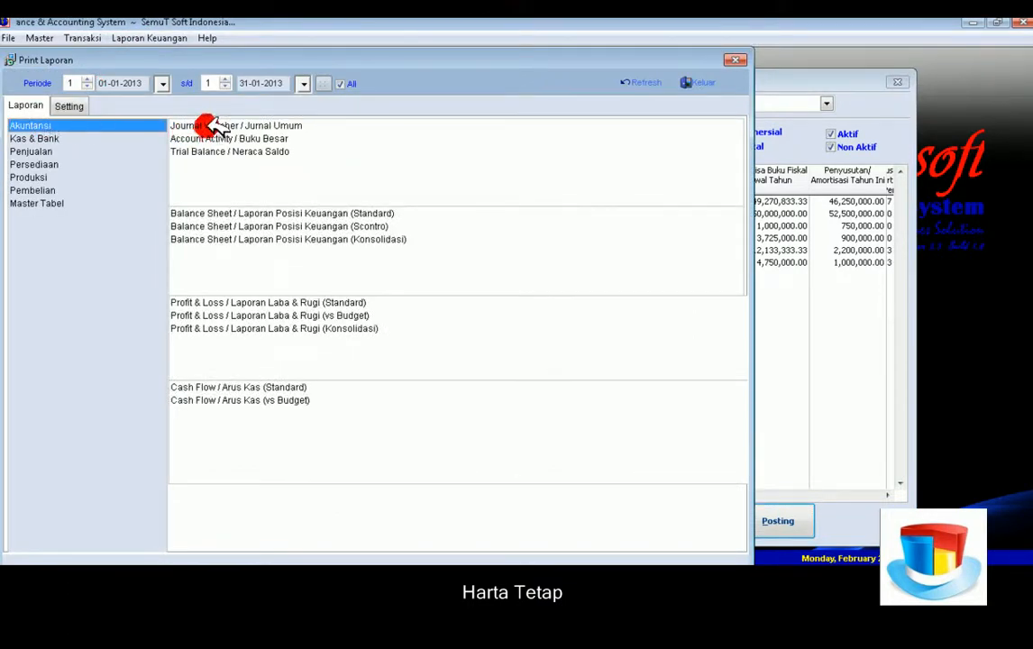
pyautogui.doubleClick(215, 125)
pyautogui.click(558, 215)
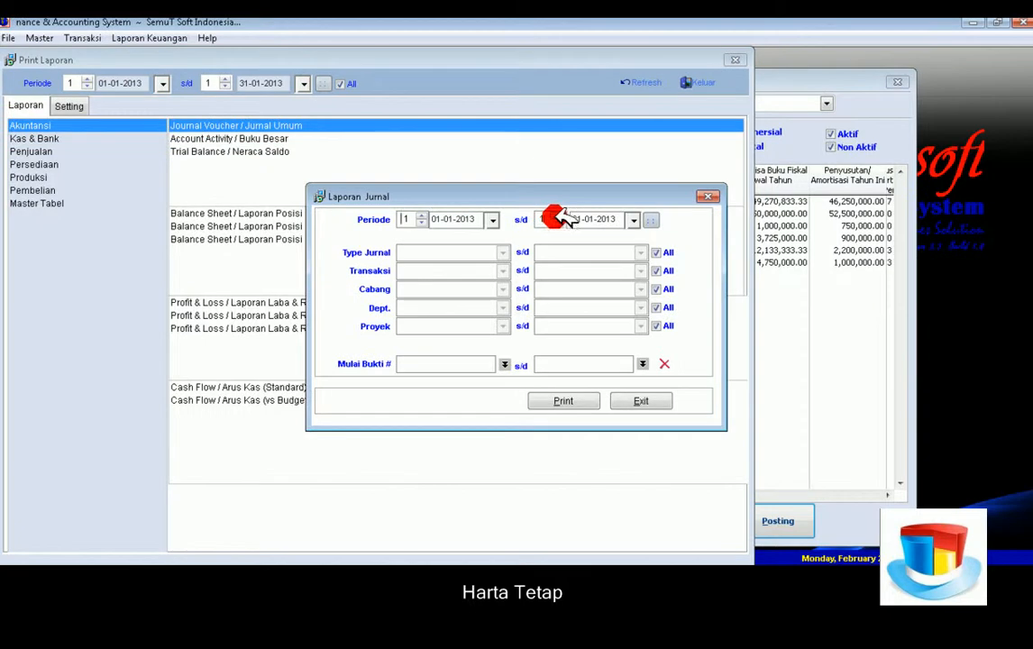
pyautogui.click(591, 402)
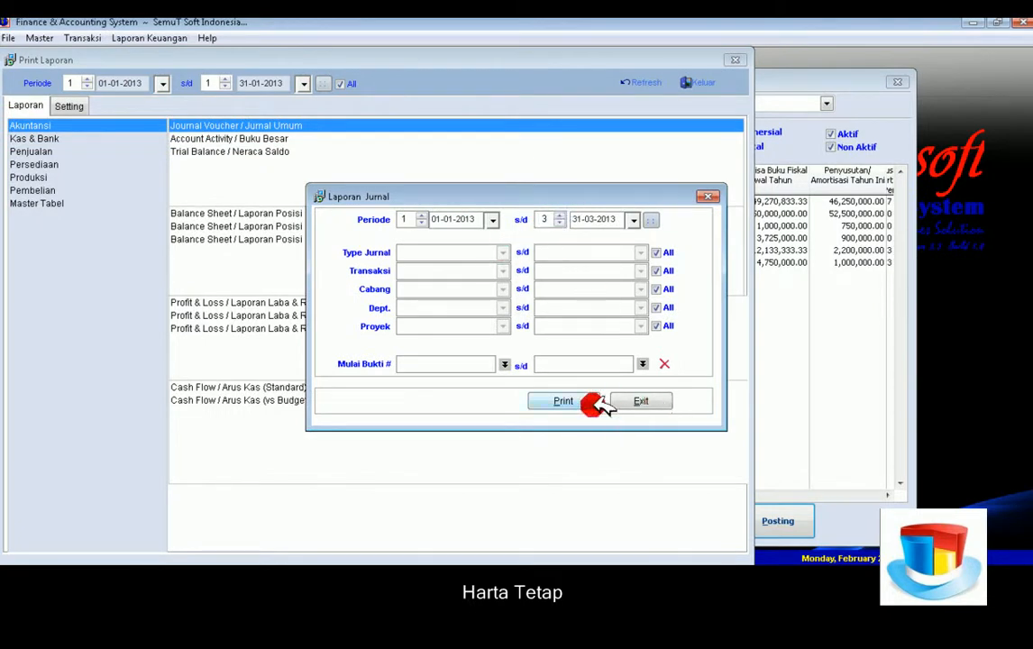
# Page backward from the end of the journal report to find the Penyusutan Aktiva Tetap # Maret 2013 journal
pyautogui.scroll(-10, 244, 275)
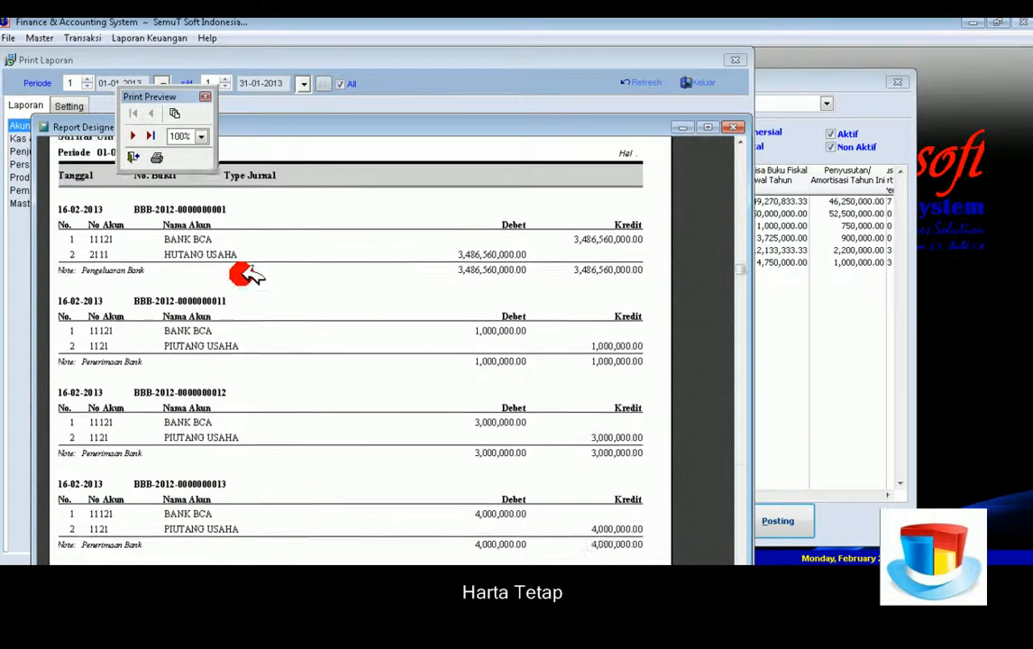
pyautogui.click(150, 136)
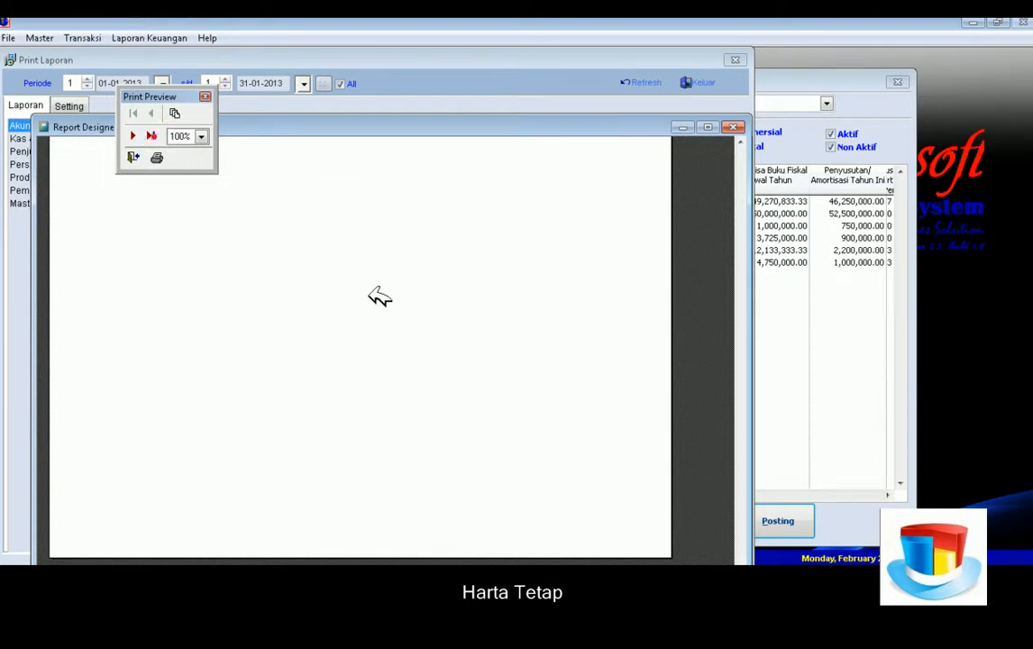
pyautogui.scroll(2, 270, 255)
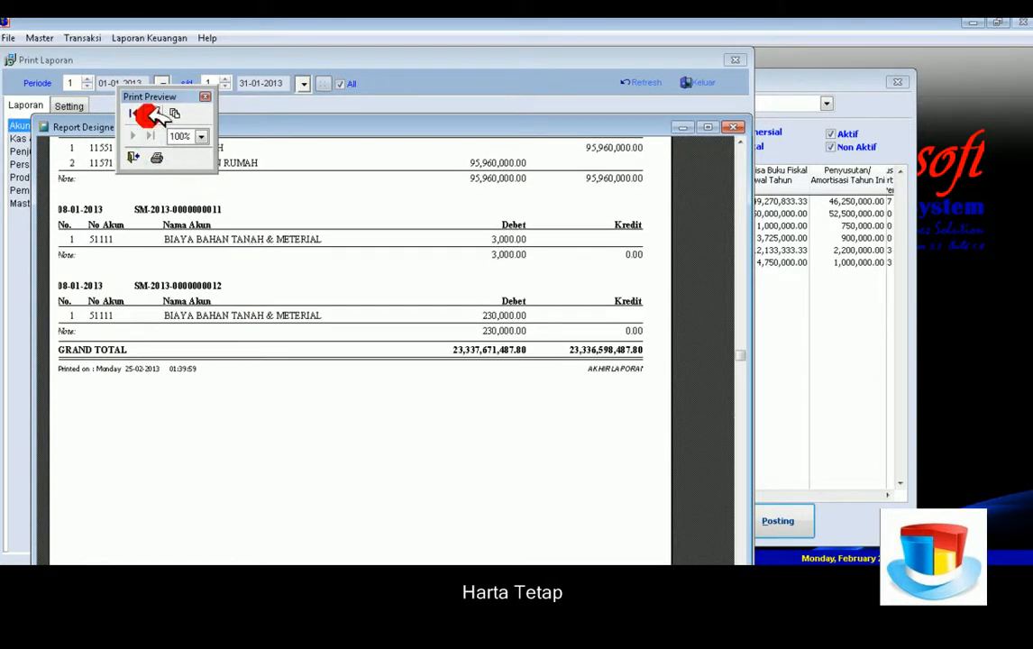
pyautogui.click(151, 113)
pyautogui.scroll(-2, 233, 239)
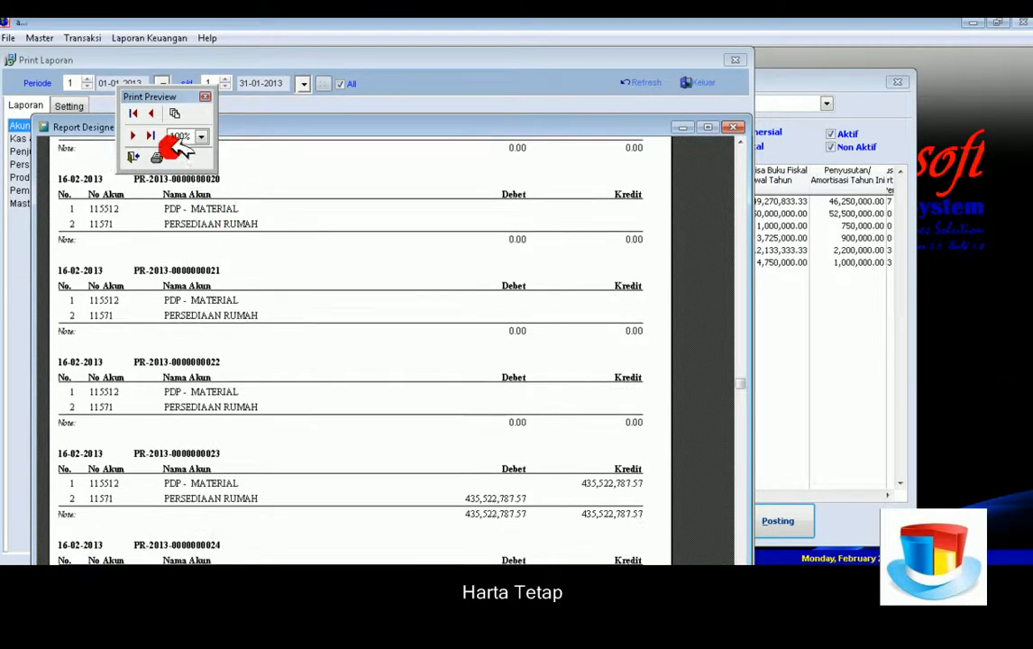
pyautogui.click(151, 113)
pyautogui.click(152, 113)
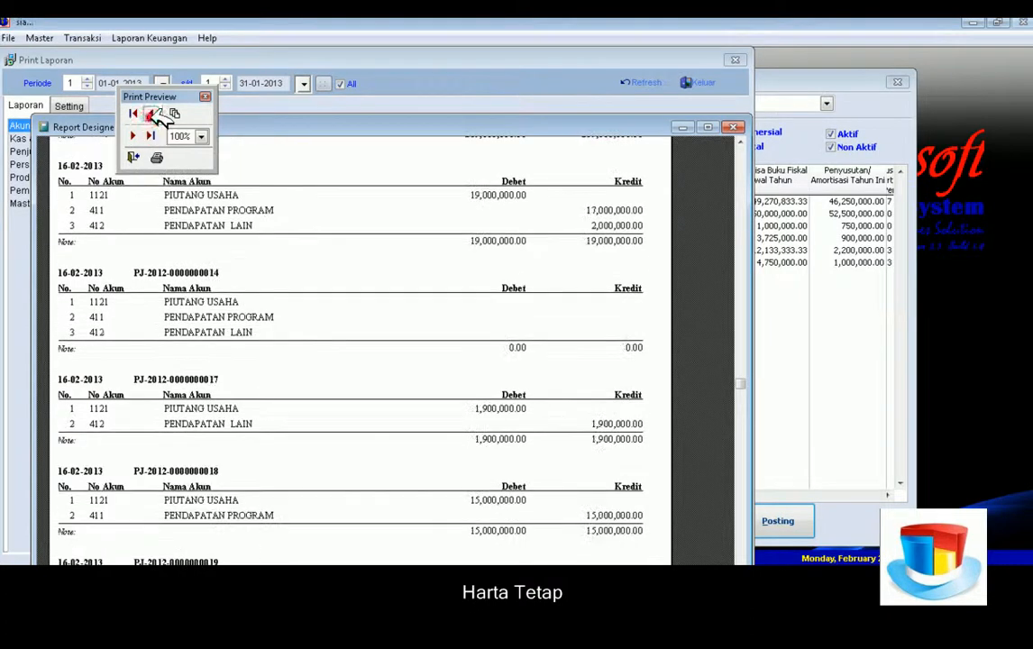
pyautogui.click(152, 114)
pyautogui.click(151, 113)
pyautogui.click(151, 114)
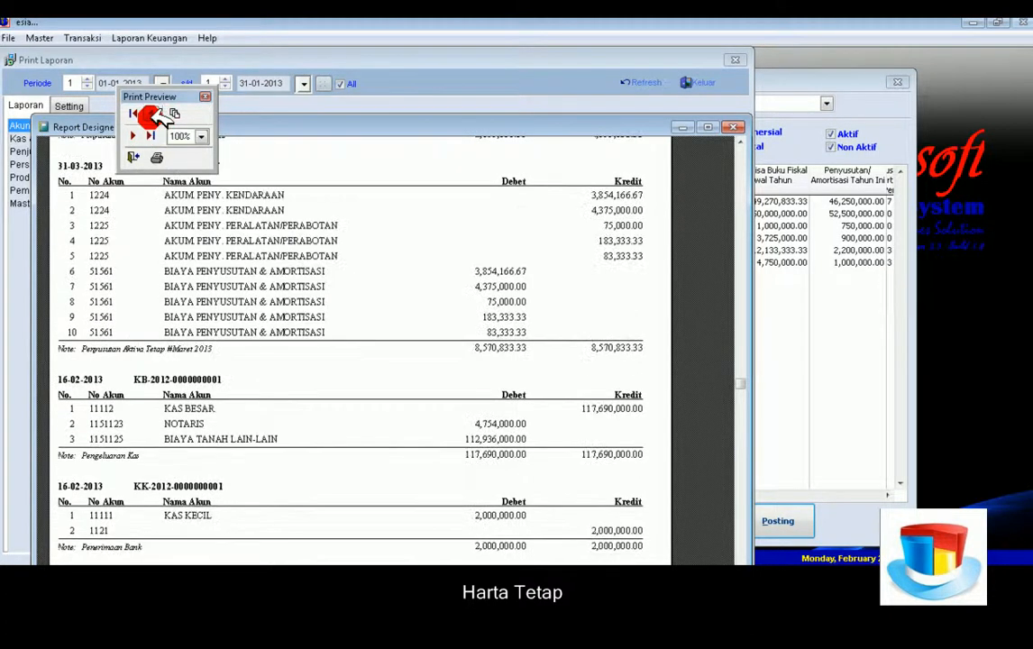
# Examine the 2012 fixed-asset depreciation journals on the preceding page of the report, down to the page's end
pyautogui.click(151, 114)
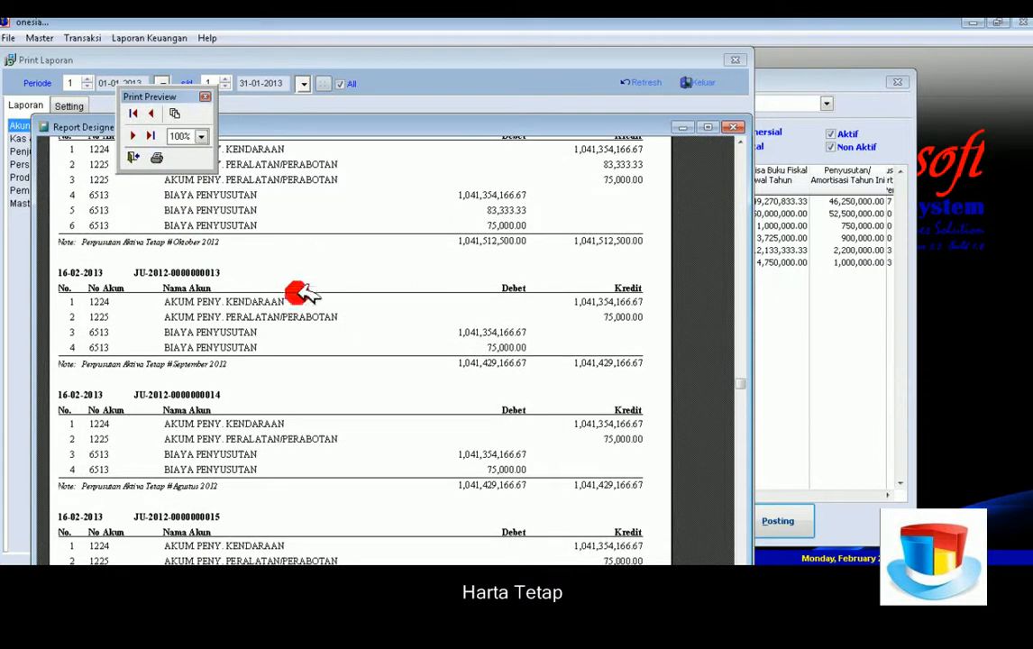
pyautogui.scroll(-1, 297, 297)
pyautogui.scroll(-1, 302, 302)
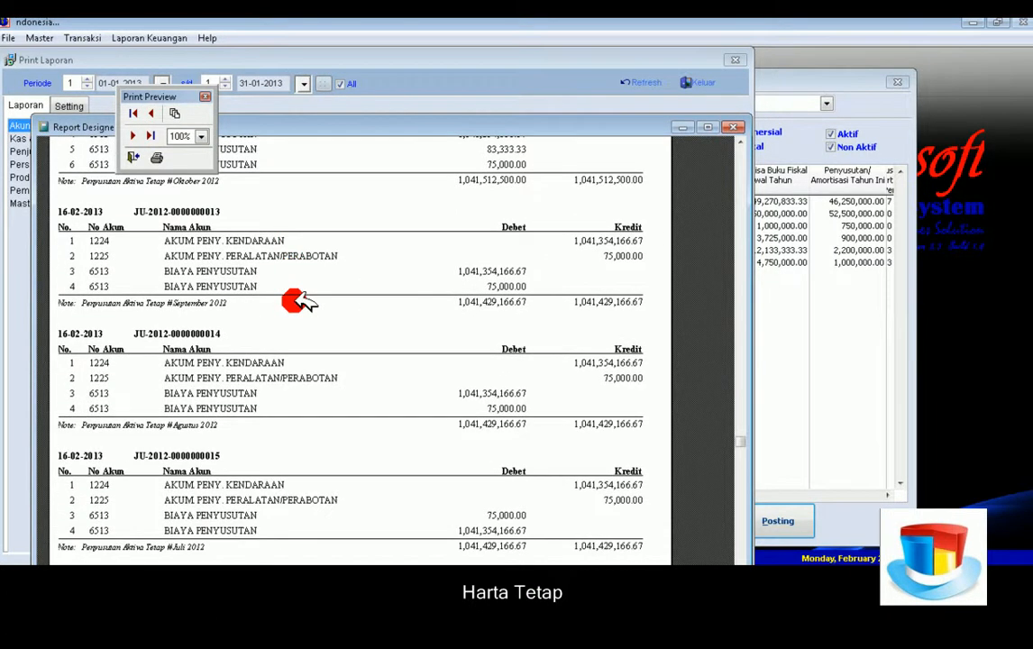
pyautogui.scroll(-2, 300, 300)
pyautogui.scroll(-1, 300, 301)
pyautogui.scroll(-1, 300, 301)
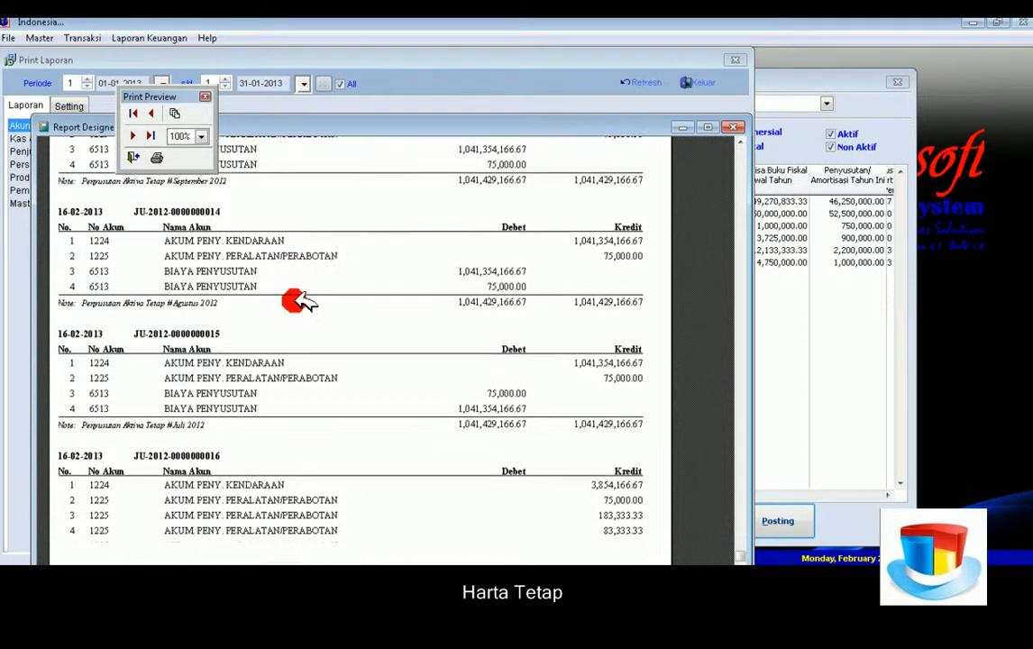
pyautogui.scroll(-1, 300, 301)
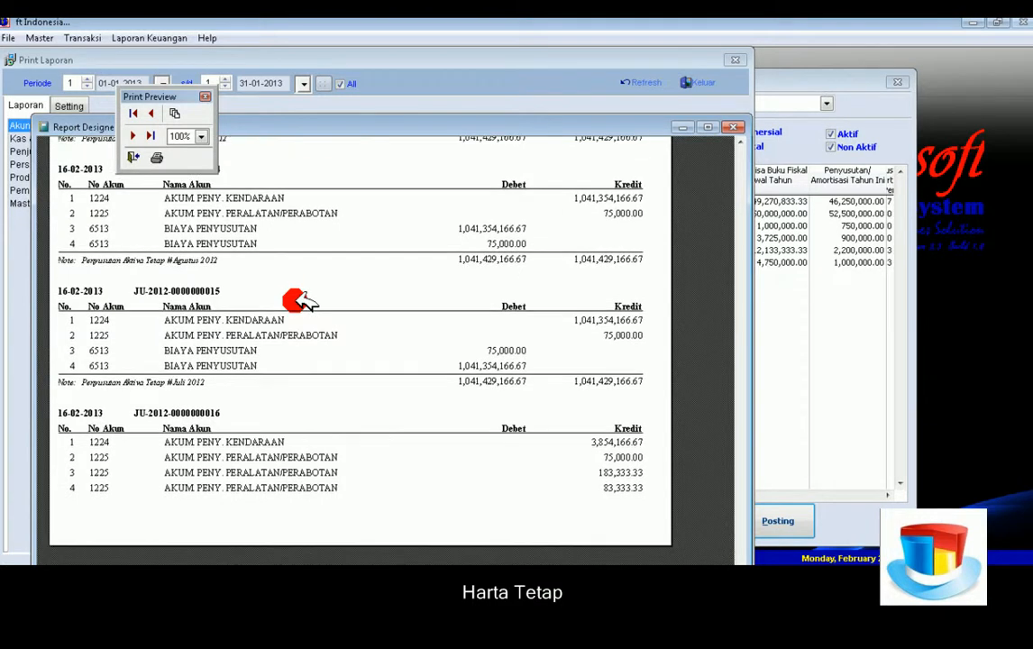
# Review the Jurnal Umum report's journal entries across its pages, and close the report preview and its report windows
pyautogui.scroll(1, 279, 288)
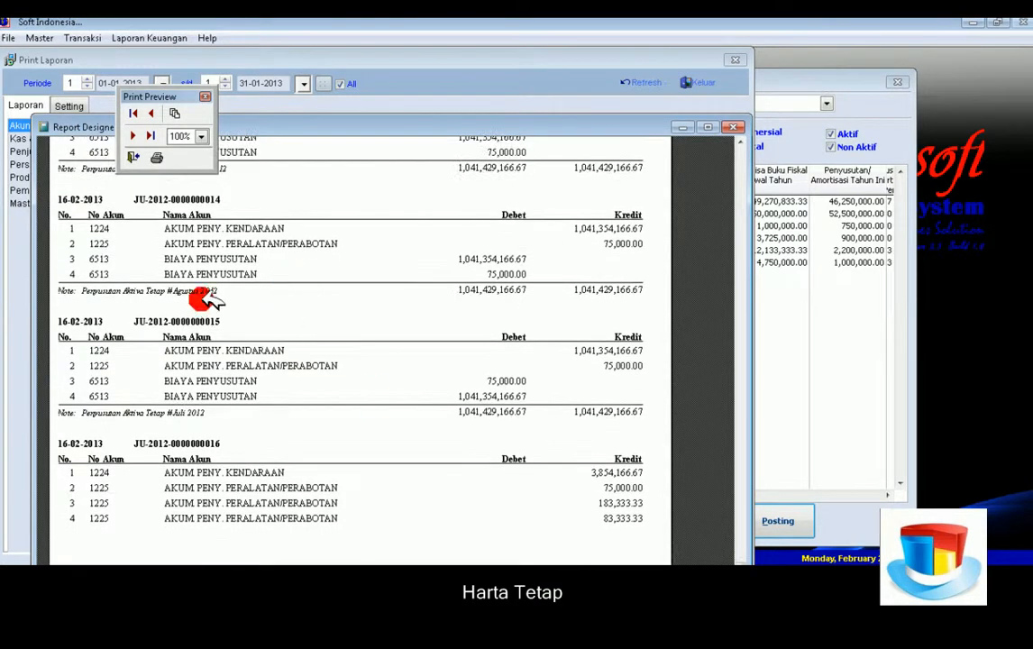
pyautogui.click(133, 135)
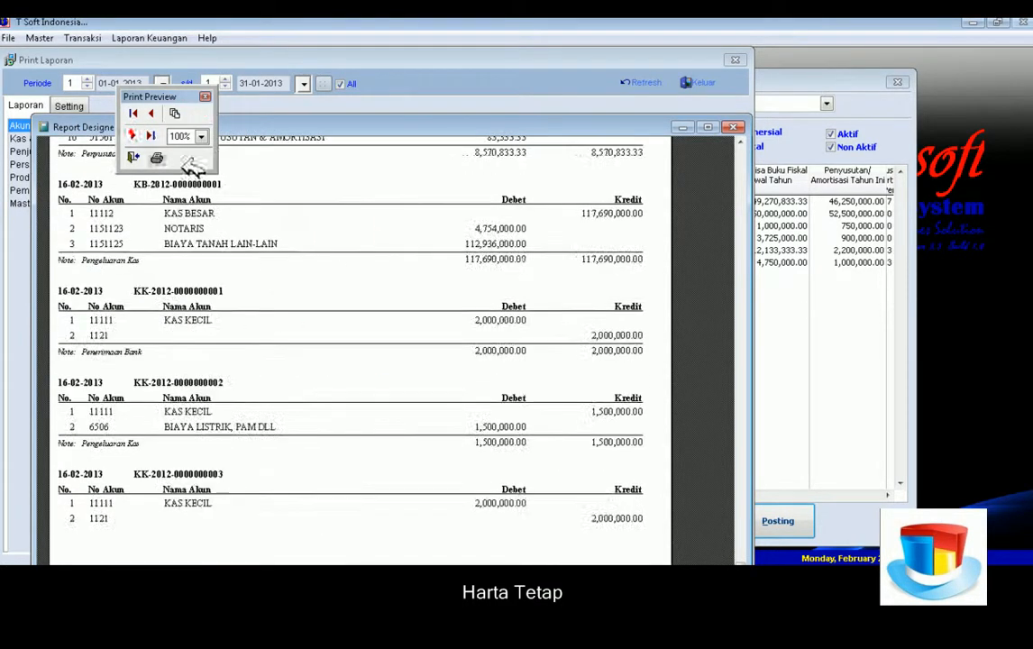
pyautogui.scroll(6, 293, 216)
pyautogui.scroll(5, 296, 223)
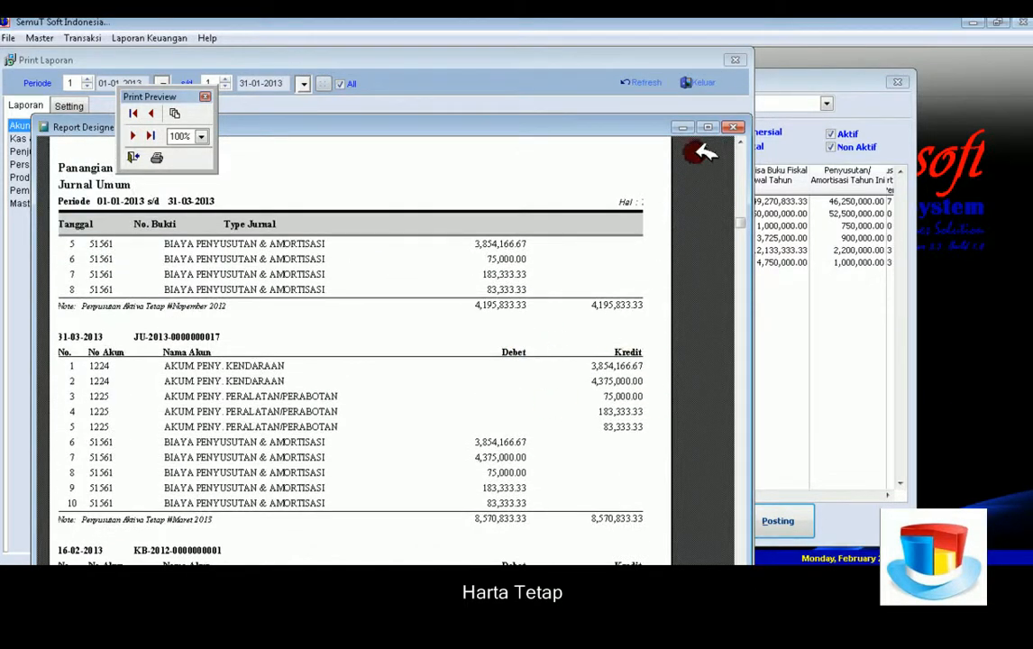
pyautogui.click(736, 127)
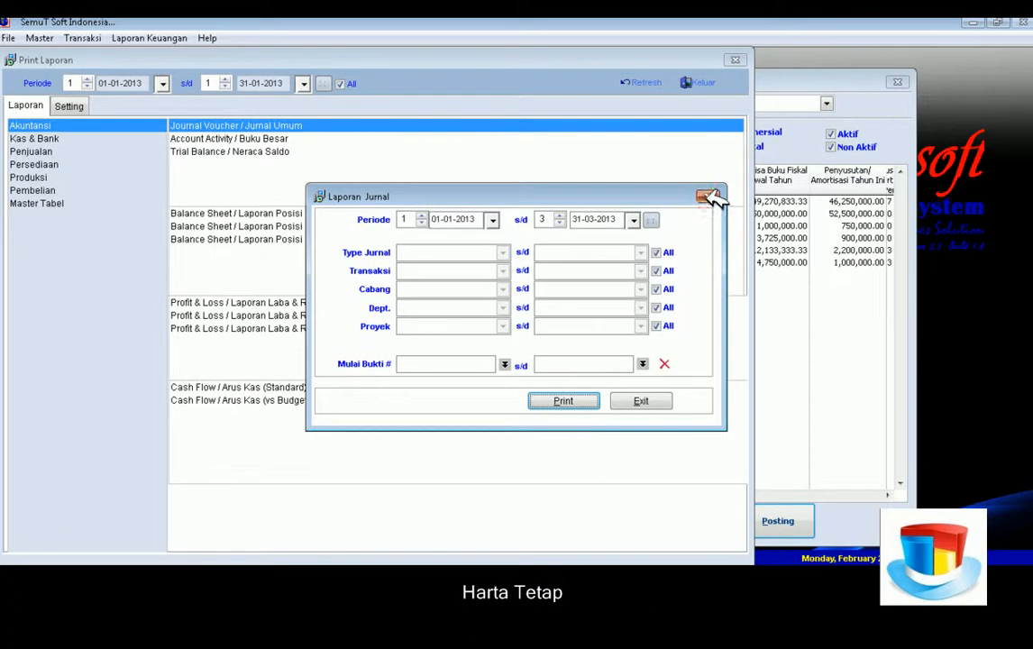
pyautogui.click(708, 196)
pyautogui.click(733, 60)
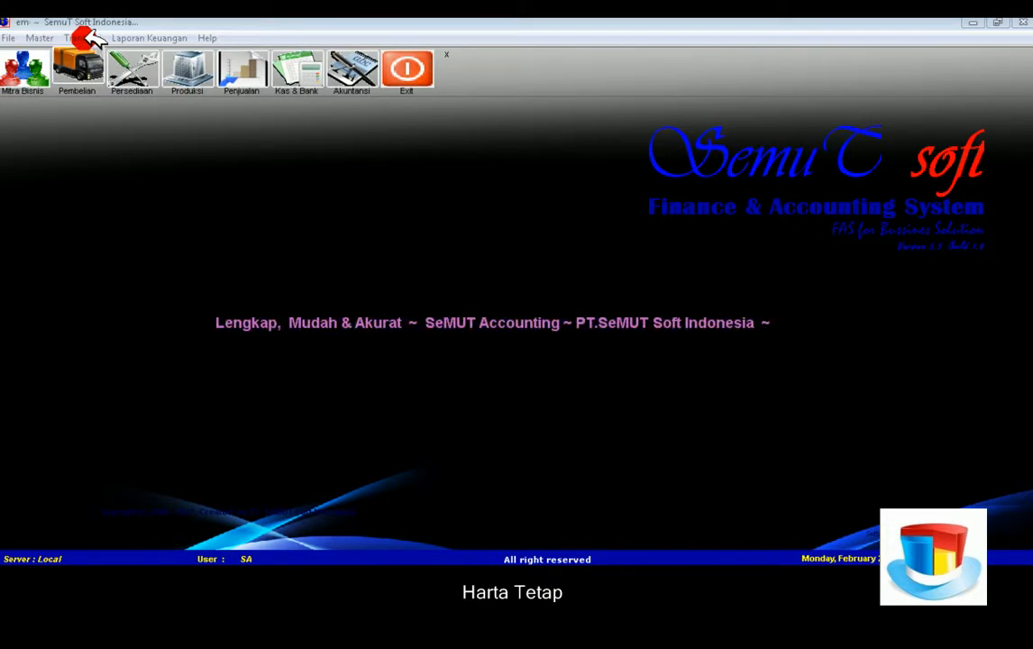
# Open the Pengeluaran Kas & Bank transactions and start a new cash disbursement voucher
pyautogui.click(85, 37)
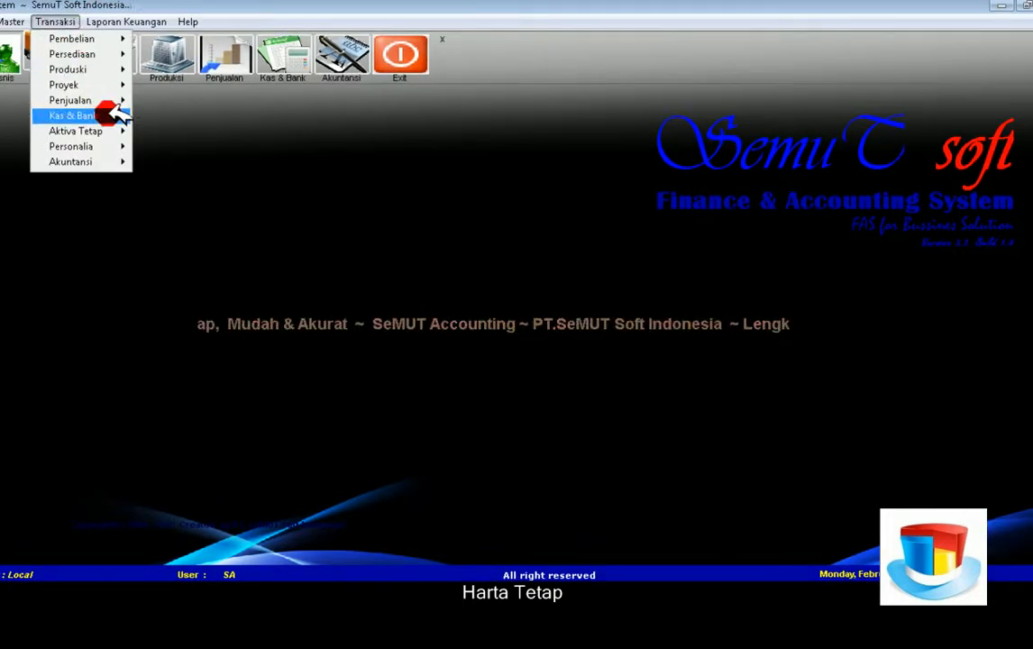
pyautogui.moveTo(116, 114)
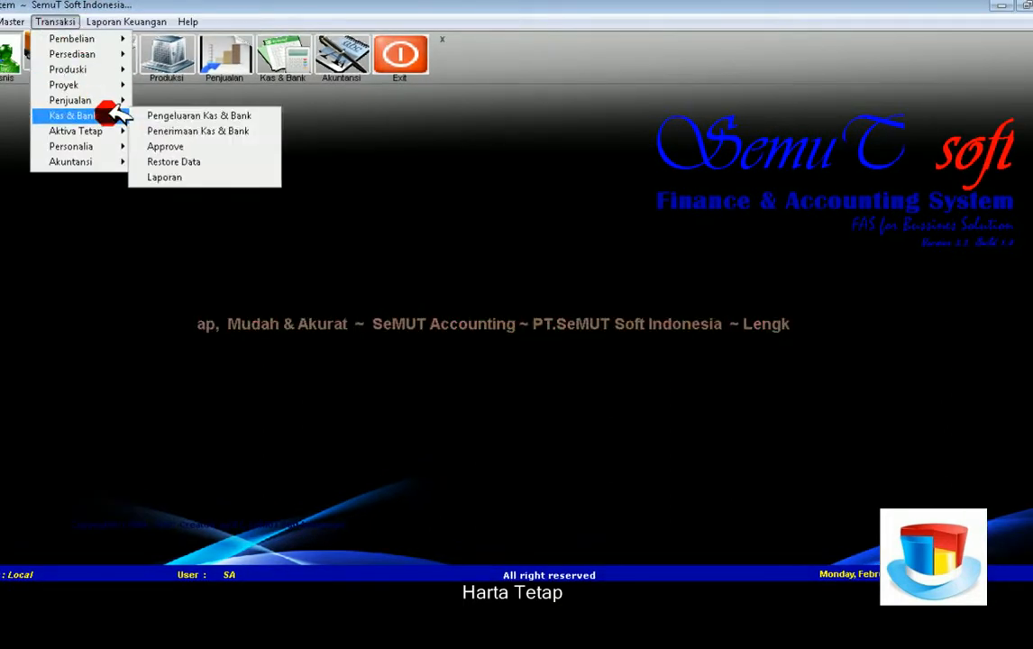
pyautogui.click(155, 117)
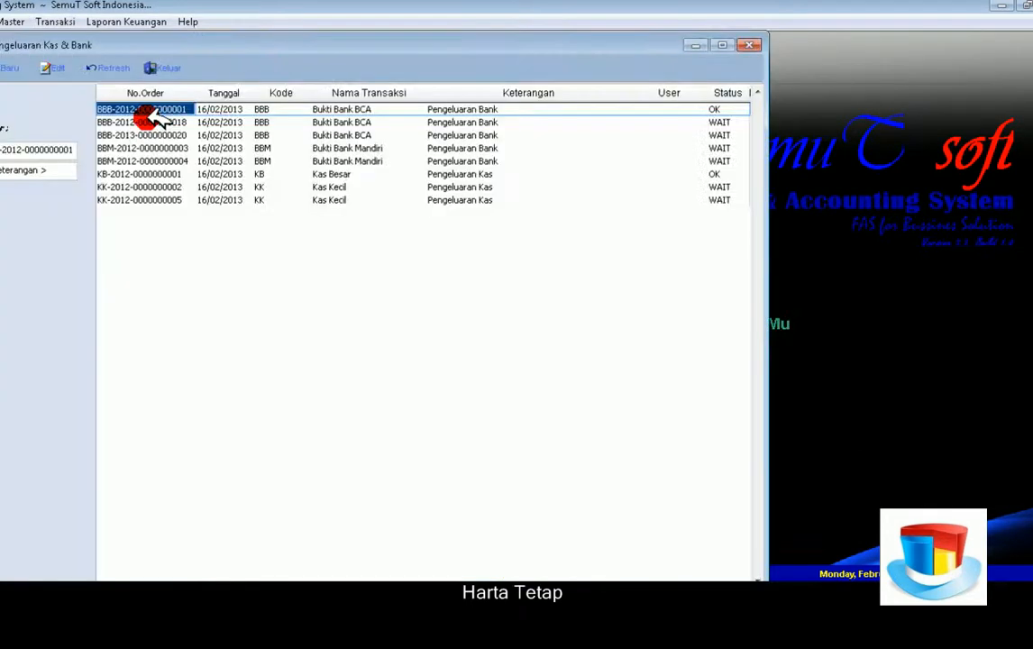
pyautogui.click(18, 70)
pyautogui.click(18, 70)
pyautogui.click(423, 106)
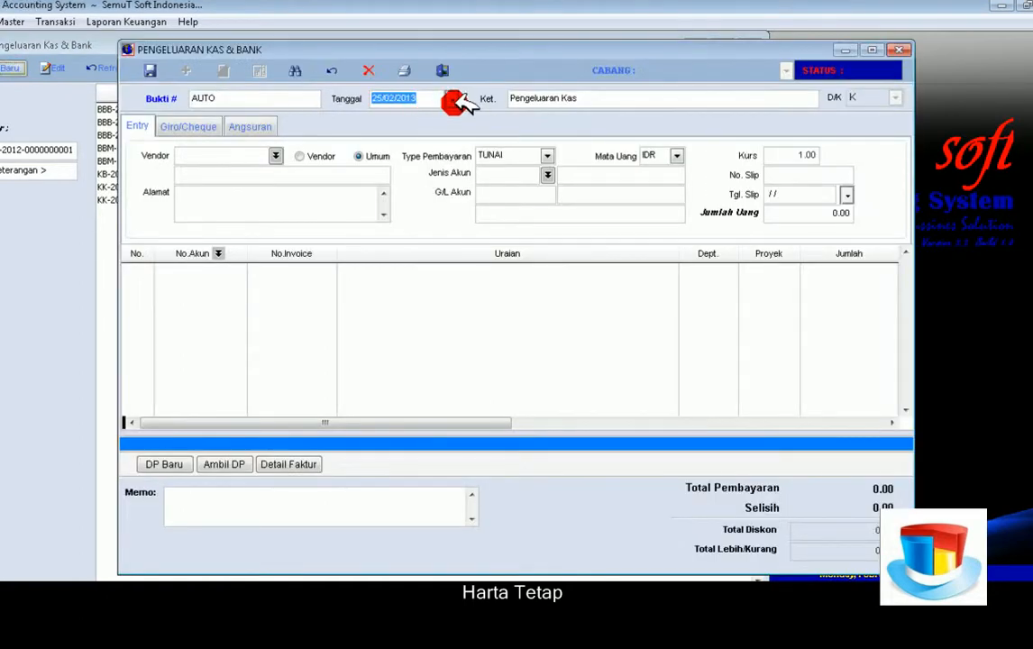
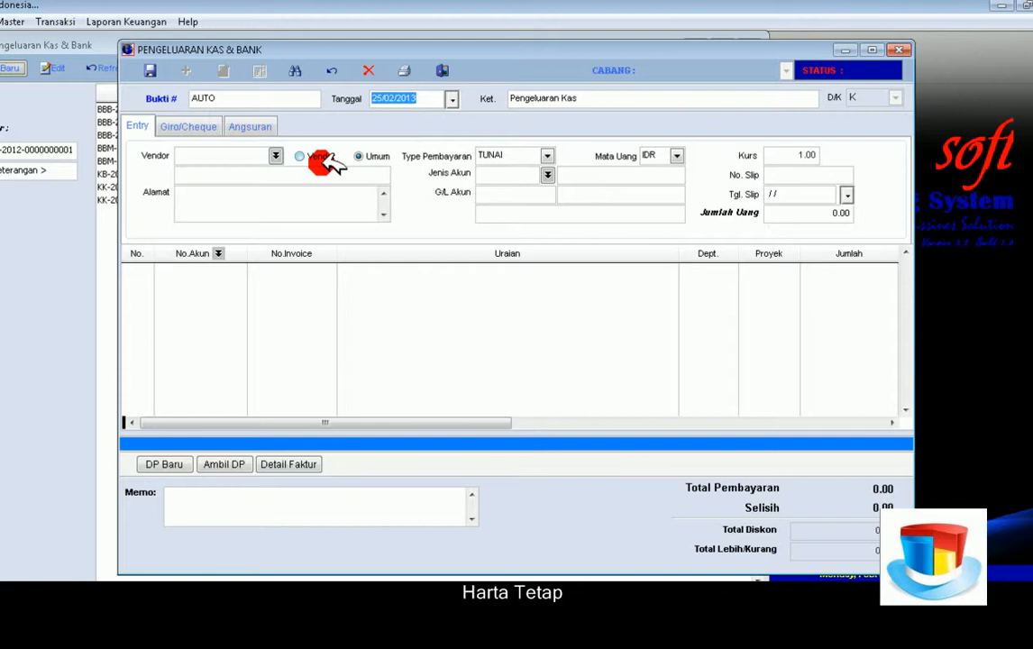
# Set the voucher's recipient type to Umum and choose Kas Kecil (KK) as the cash account type
pyautogui.click(376, 161)
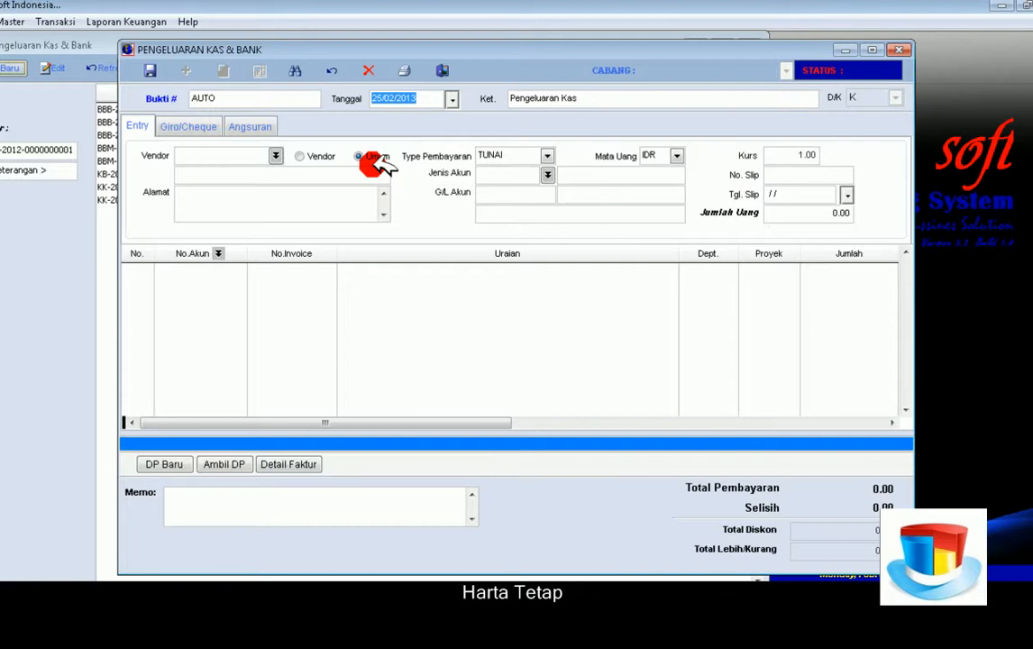
pyautogui.click(377, 161)
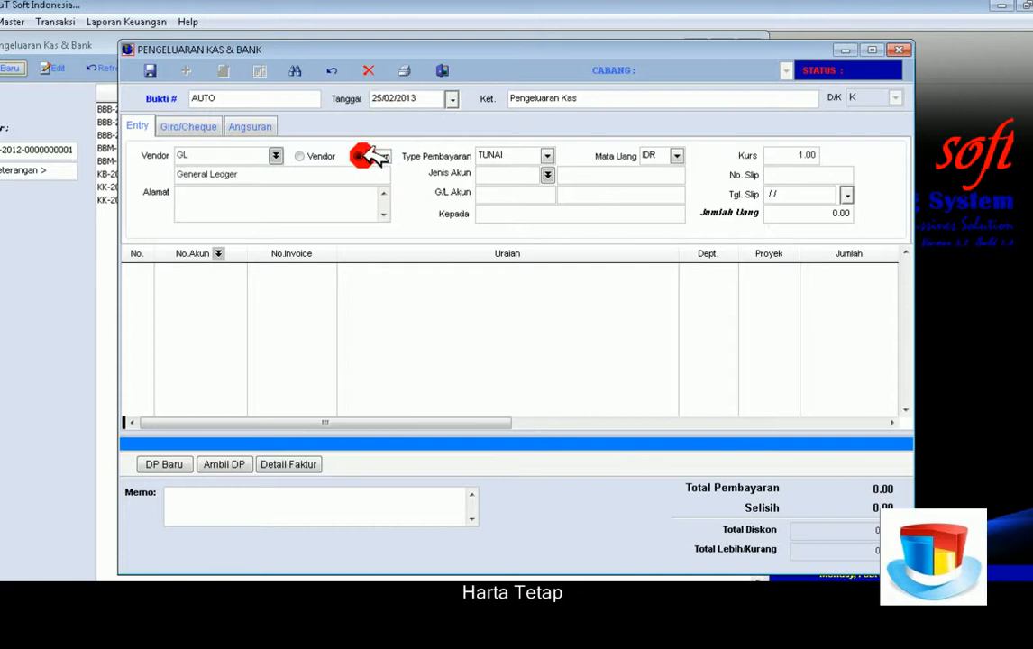
pyautogui.click(547, 175)
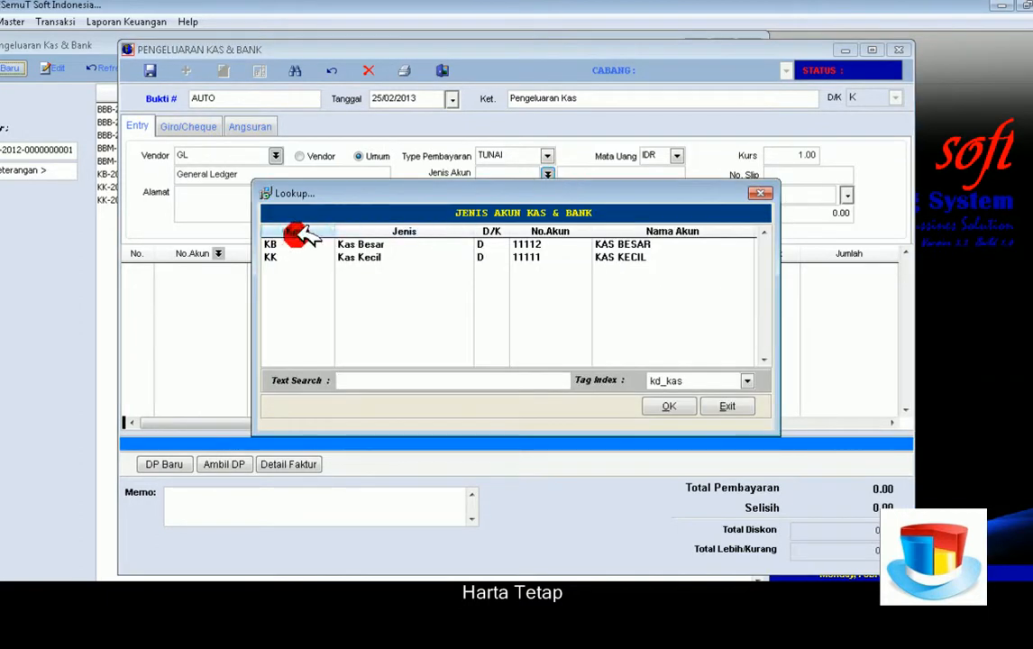
pyautogui.doubleClick(302, 256)
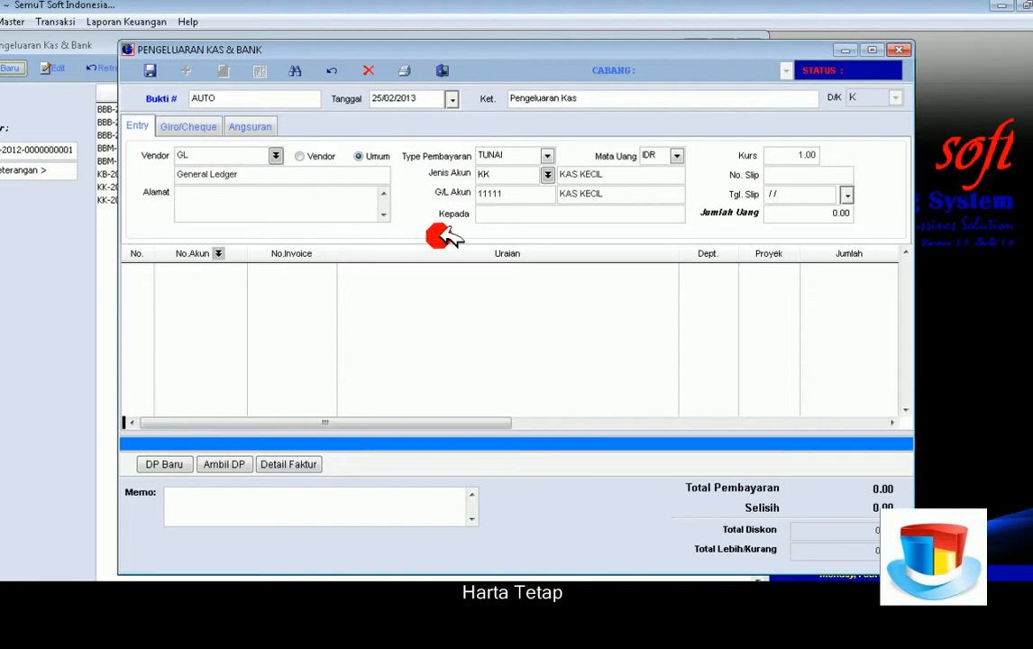
# Add a first detail line to the voucher with the BIAYA NOTARIS account
pyautogui.click(223, 255)
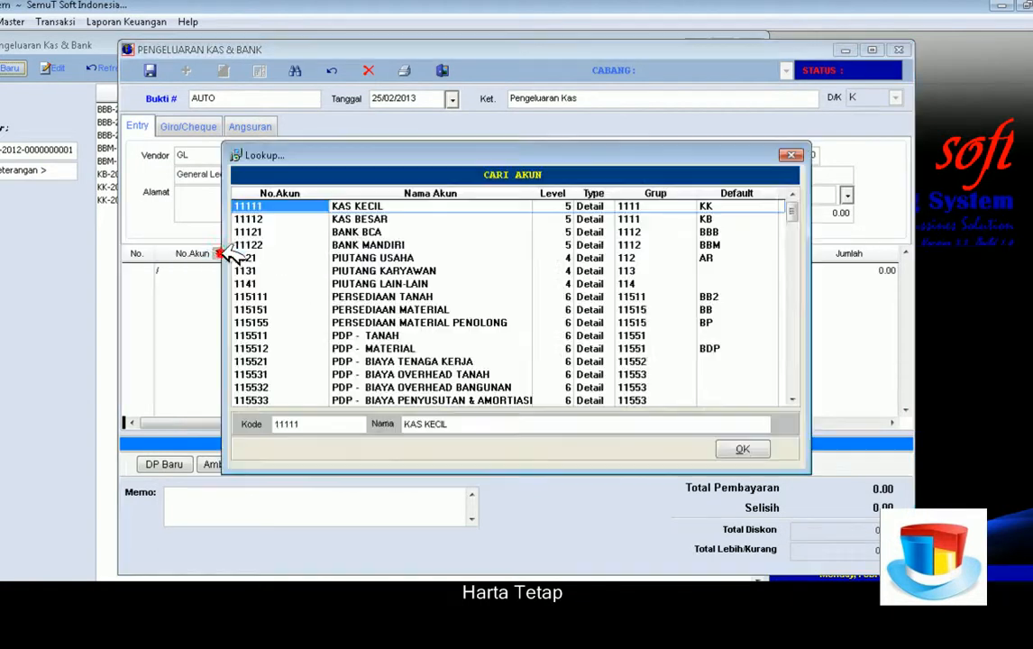
pyautogui.click(302, 422)
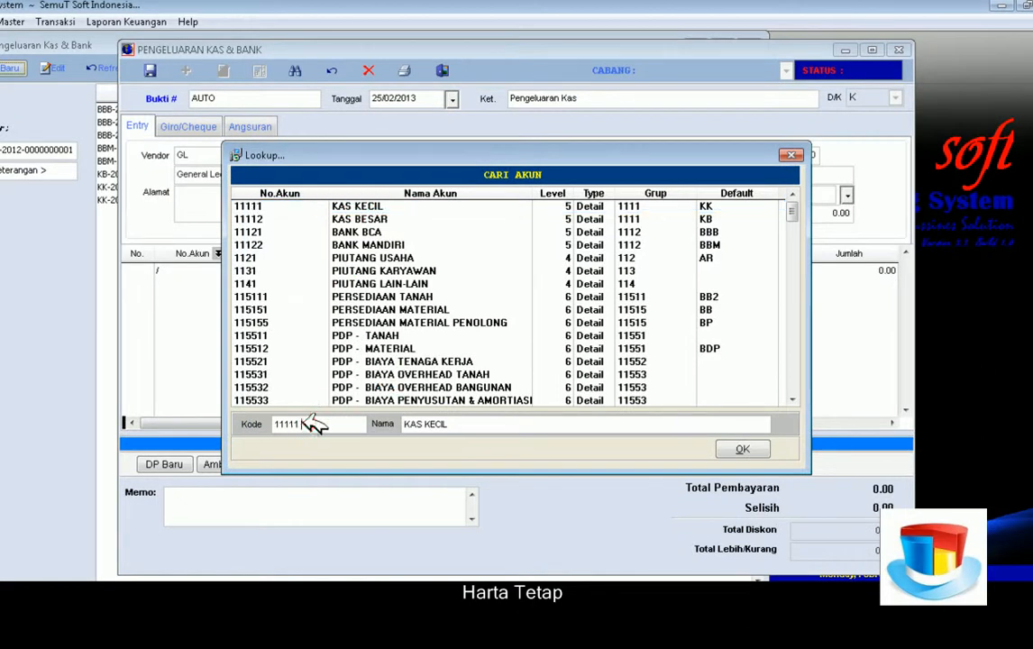
pyautogui.moveTo(314, 425); pyautogui.dragTo(266, 426)
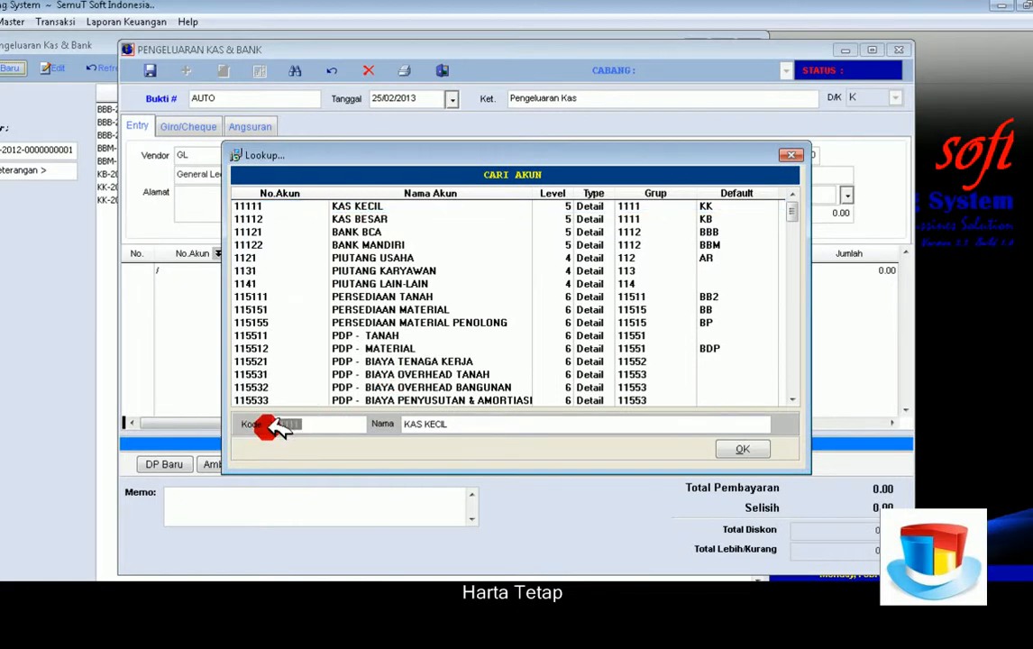
pyautogui.write('5')
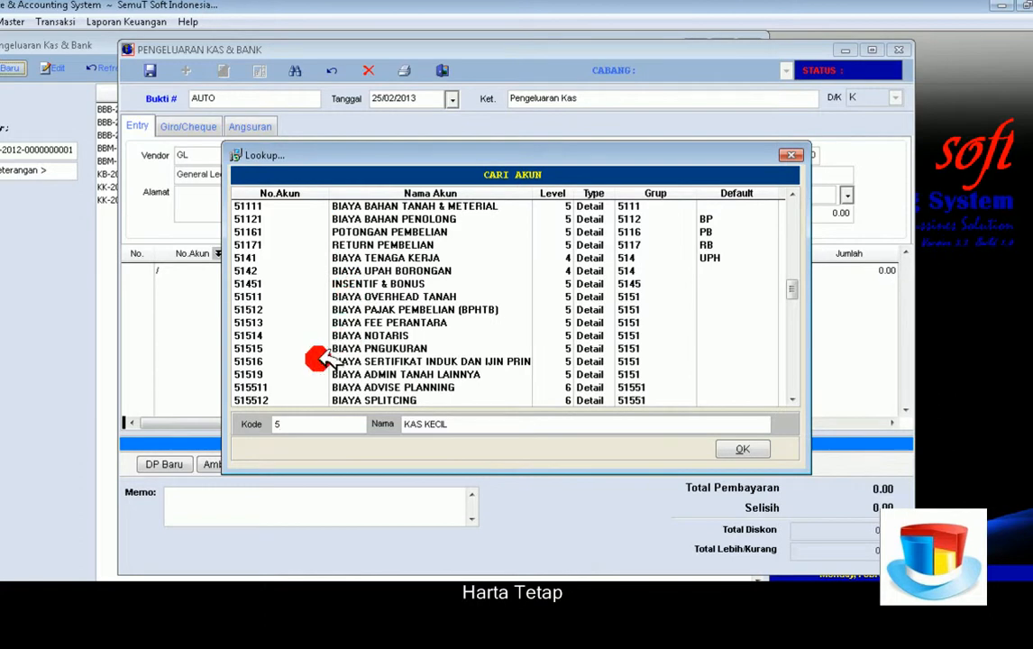
pyautogui.doubleClick(284, 337)
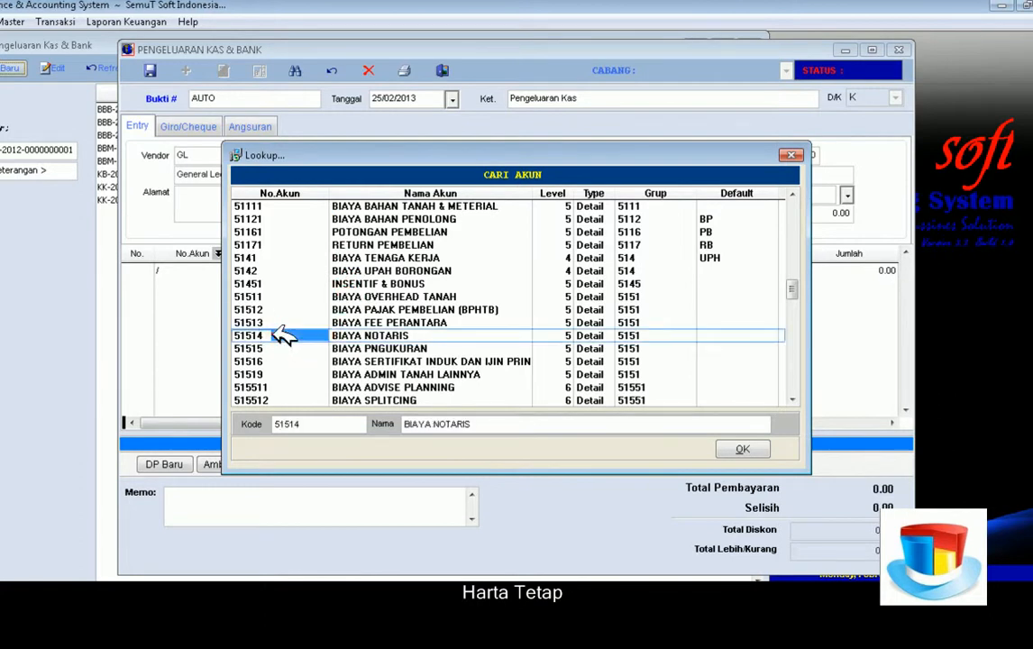
# Enter "biaya notaris" as the description of the first detail line
pyautogui.press('Tab')
pyautogui.press('Tab')
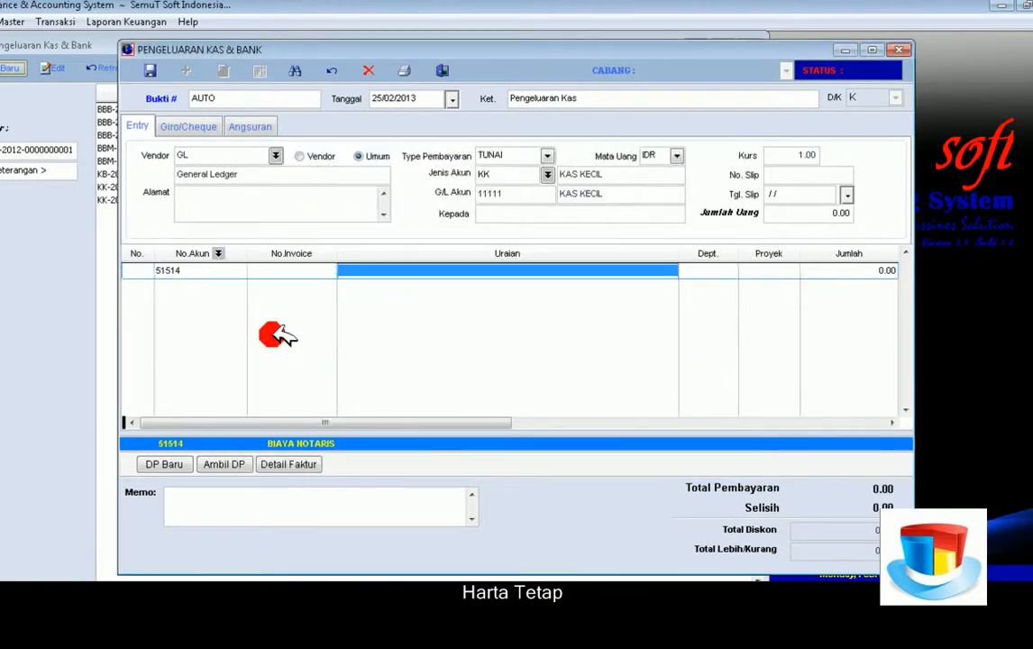
pyautogui.write('b')
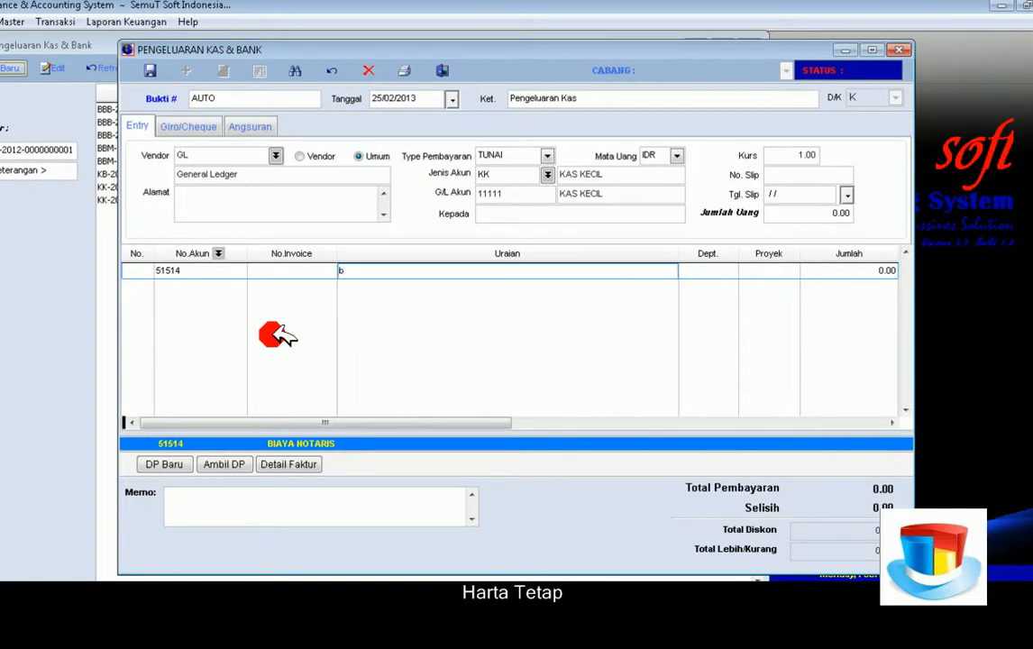
pyautogui.write('iaya notaris')
pyautogui.press('Tab')
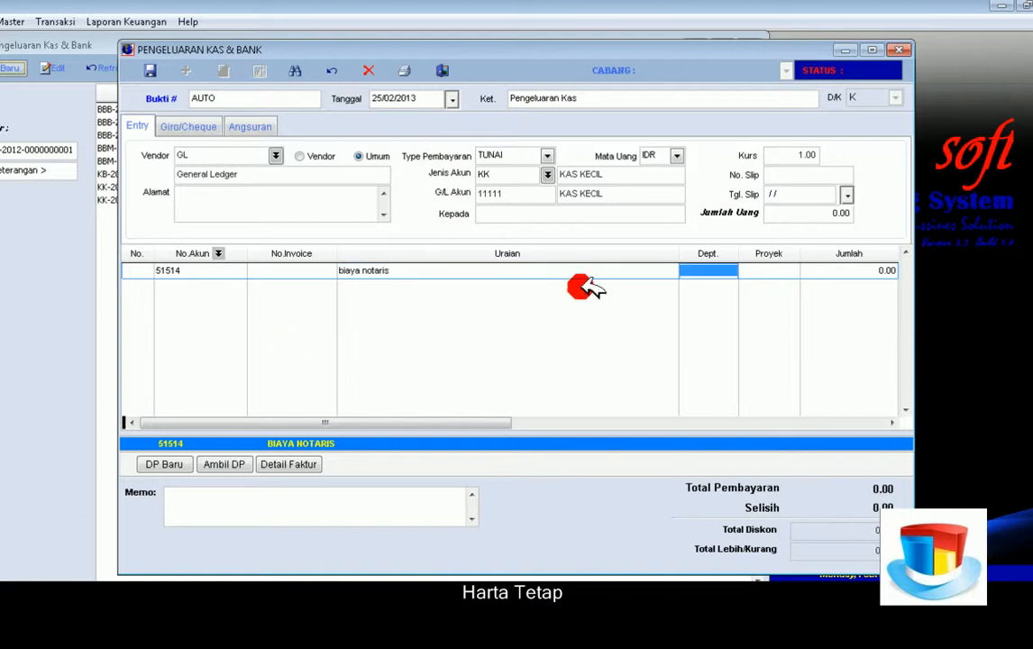
# Assign the notary line to project LA (Lenteng Agung Residence) and set its amount to 5,000,000
pyautogui.doubleClick(766, 271)
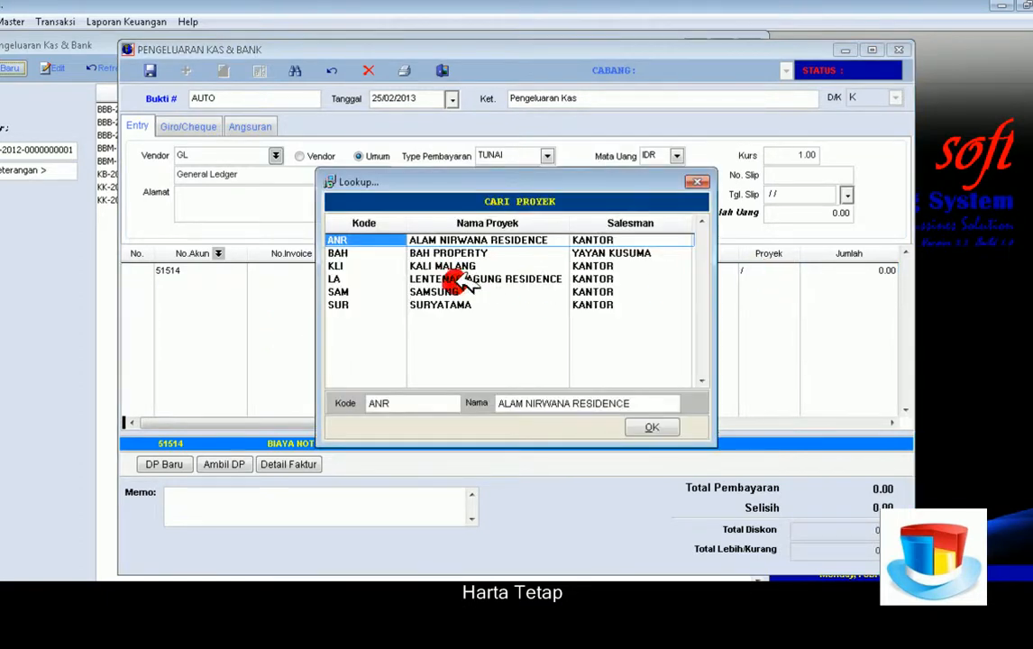
pyautogui.doubleClick(353, 279)
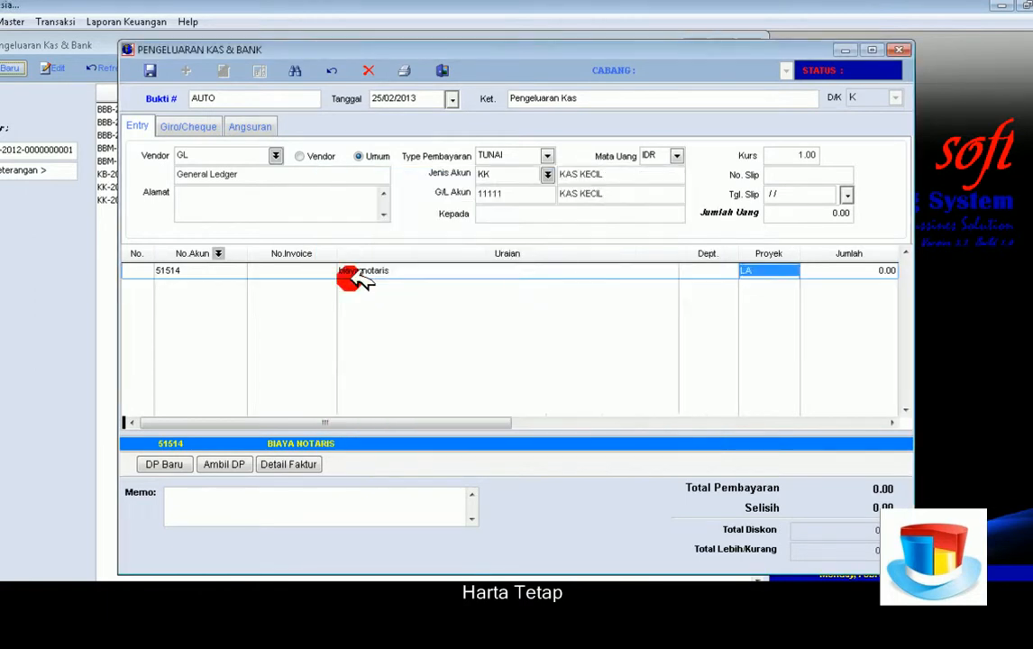
pyautogui.press('Return')
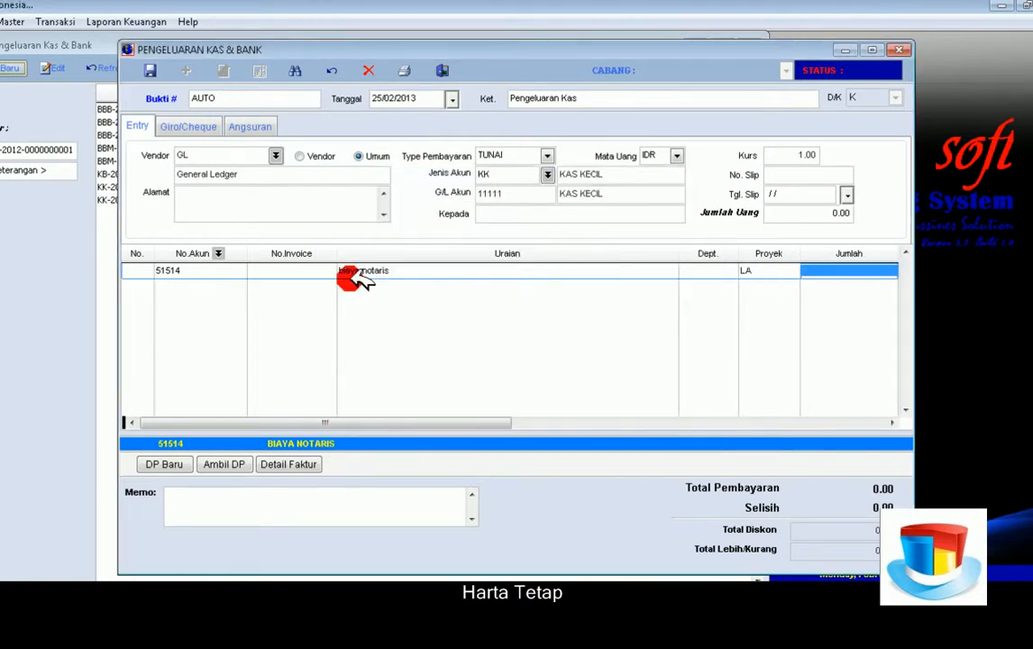
pyautogui.write('5,000')
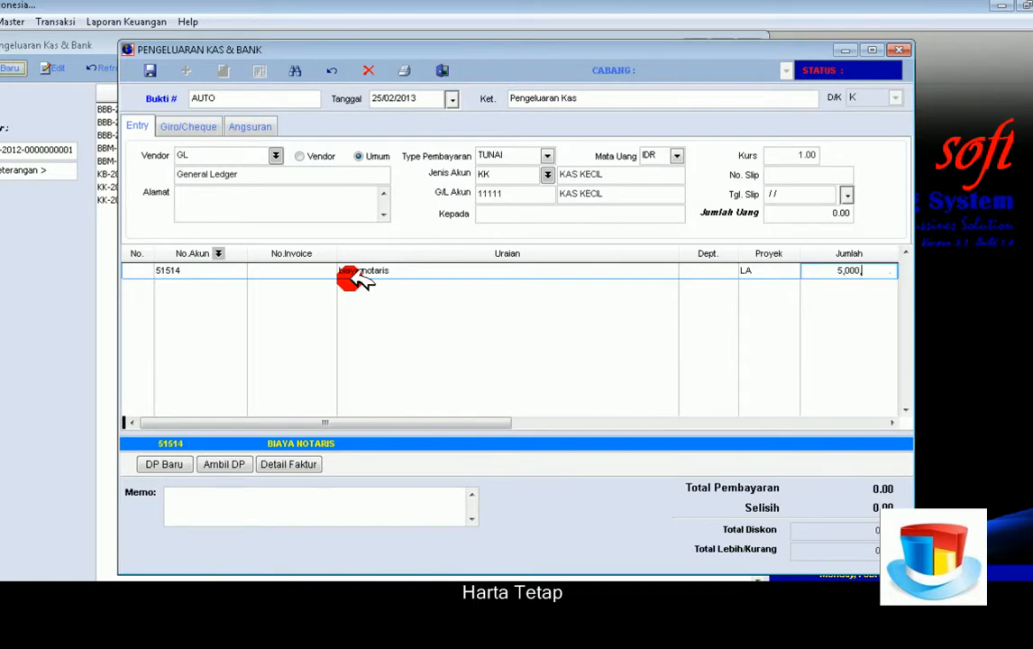
pyautogui.write(',000,')
pyautogui.press('Return')
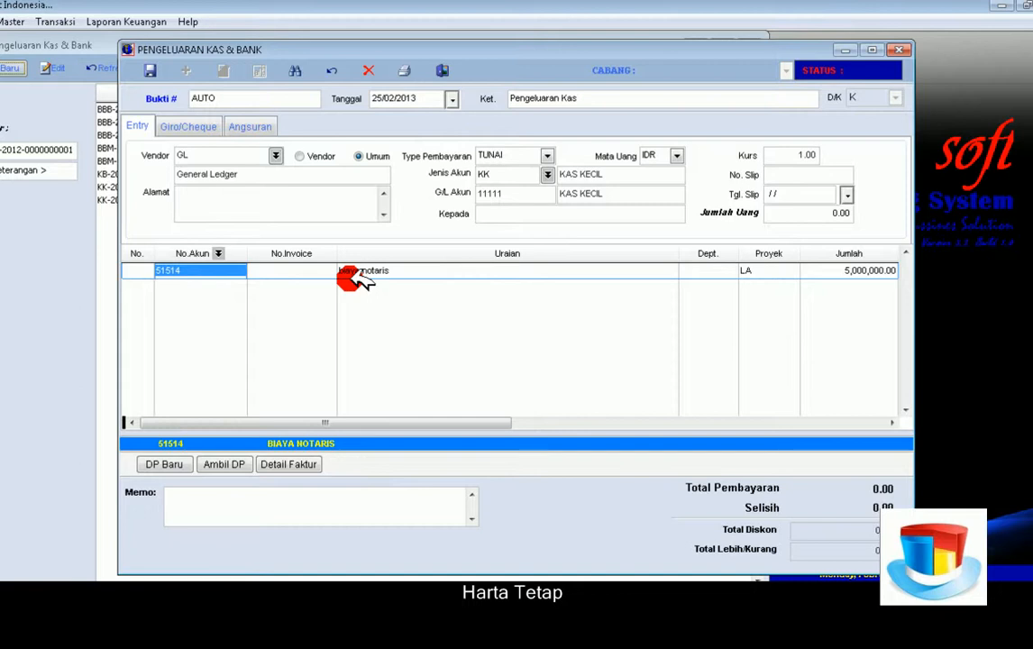
# Add a second detail line to the voucher with the BIAYA PNGUKURAN account
pyautogui.press('Down')
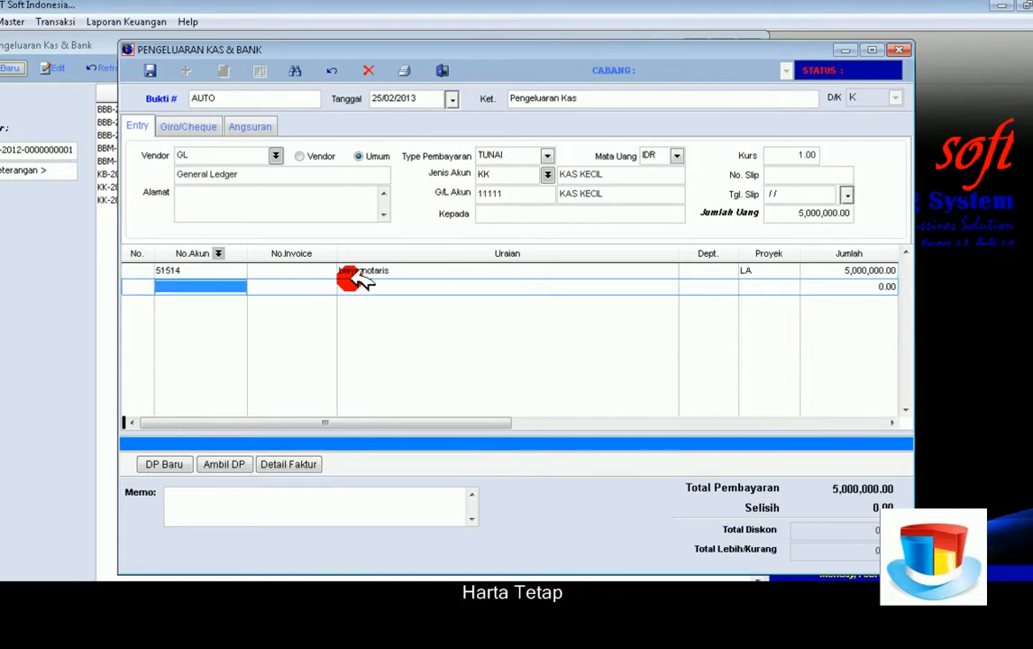
pyautogui.click(232, 286)
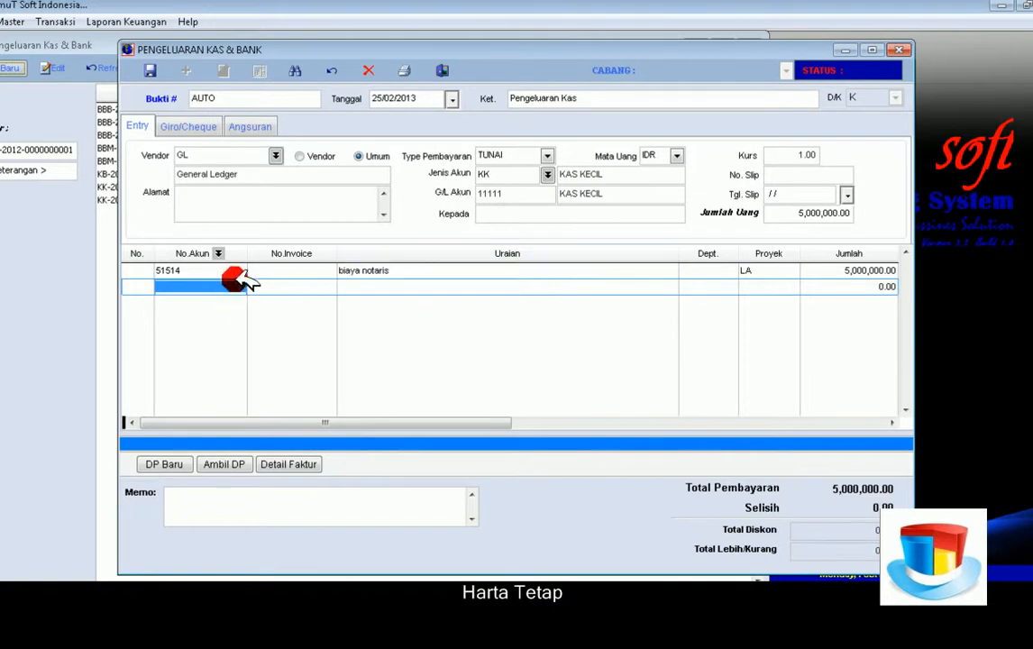
pyautogui.click(238, 283)
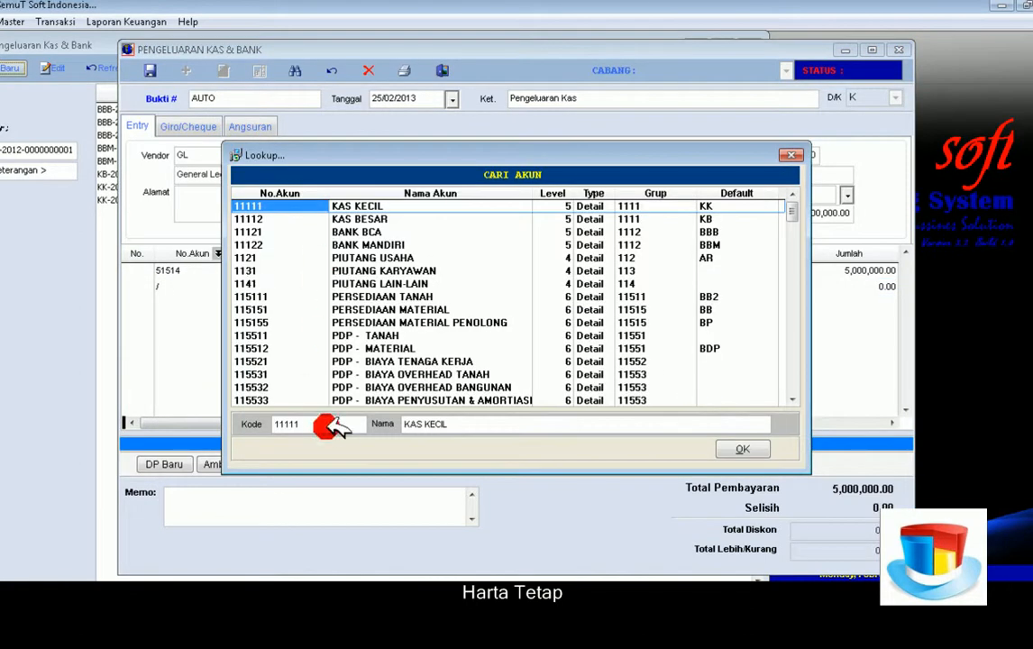
pyautogui.moveTo(319, 423); pyautogui.dragTo(258, 417)
pyautogui.write('5')
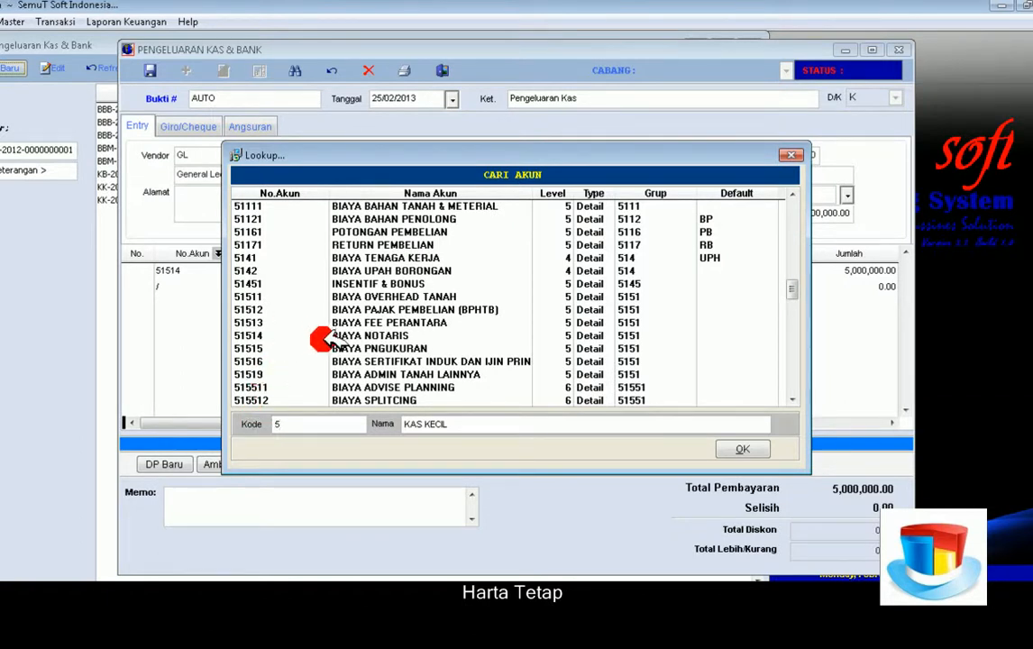
pyautogui.click(288, 348)
pyautogui.doubleClick(289, 347)
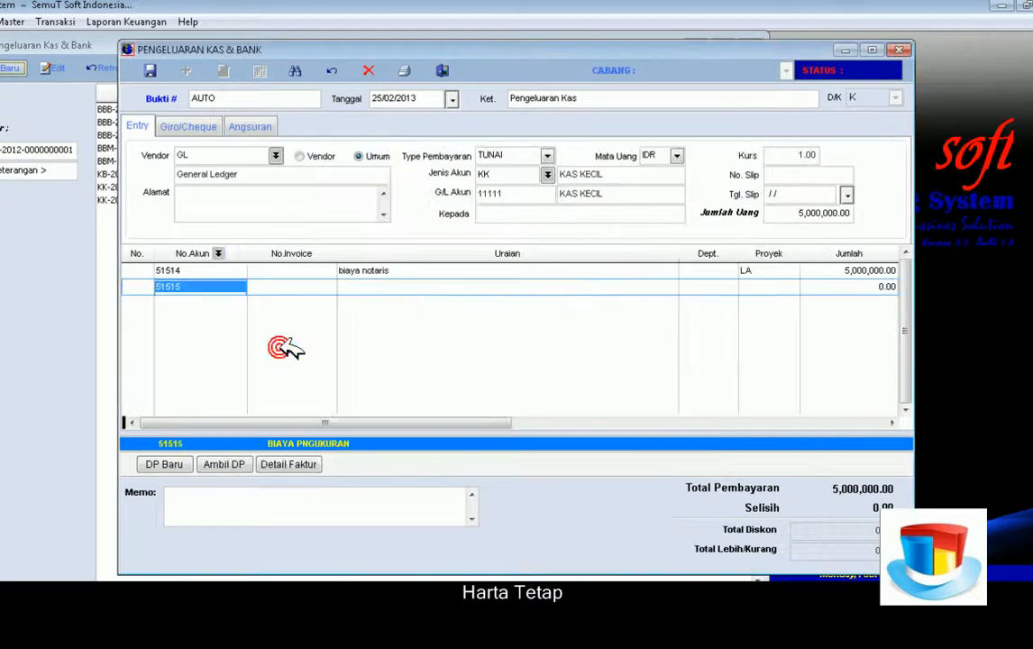
# Enter "biaya pengukuran tanah 3159 mtr" as the description of the second detail line
pyautogui.write('biaya pengukuran')
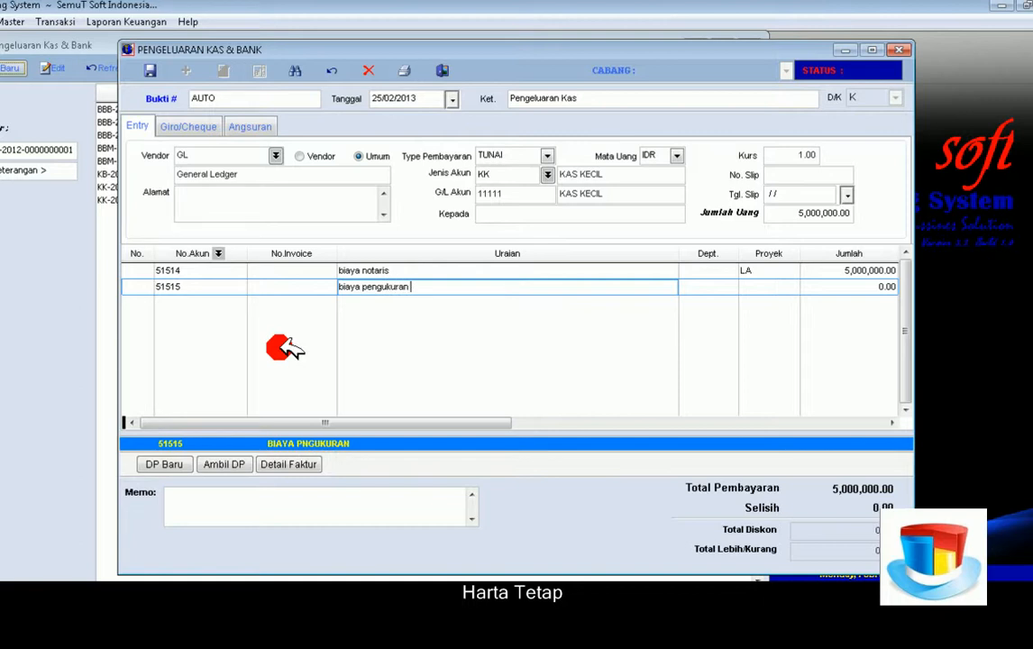
pyautogui.write(' tanah 3')
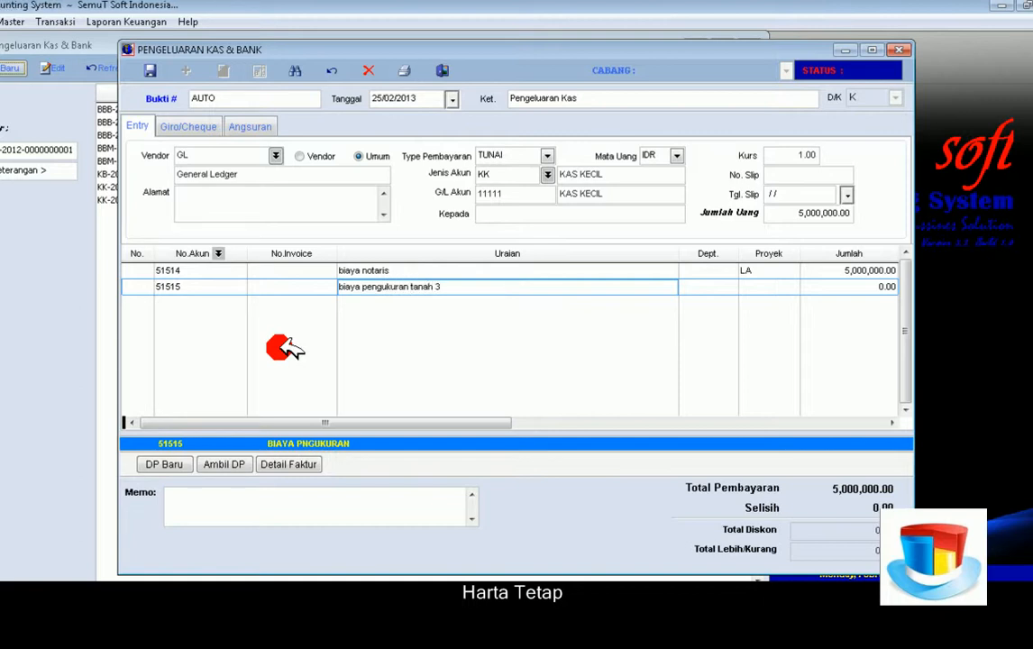
pyautogui.write('159 mtr')
pyautogui.press('Tab')
pyautogui.press('Tab')
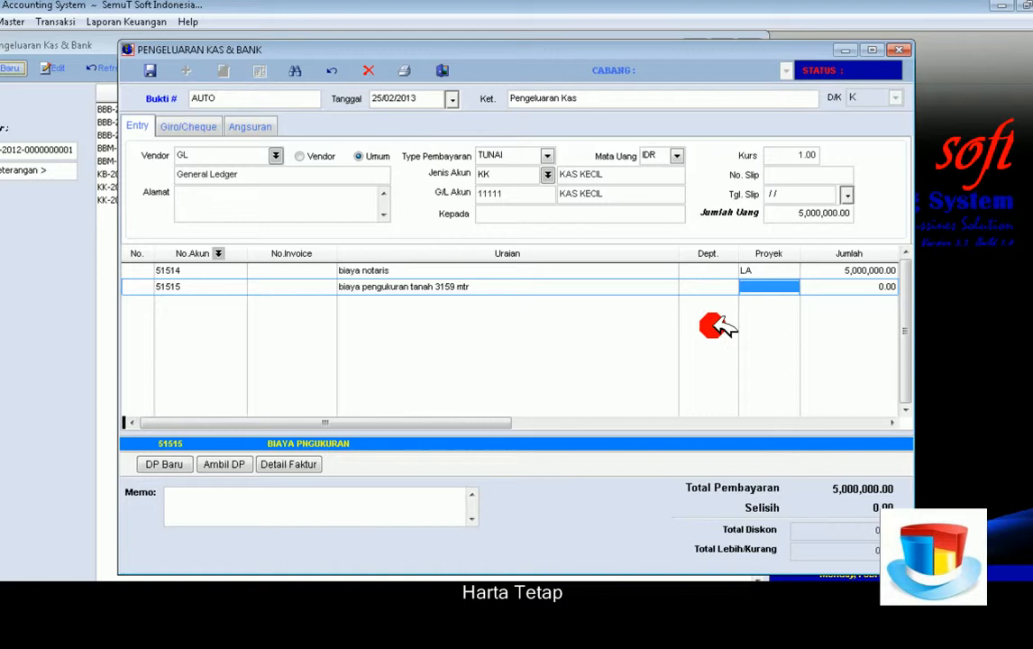
# Assign the land measurement line to project LA (Lenteng Agung Residence) and set its amount to 3,500,000
pyautogui.doubleClick(783, 285)
pyautogui.doubleClick(365, 279)
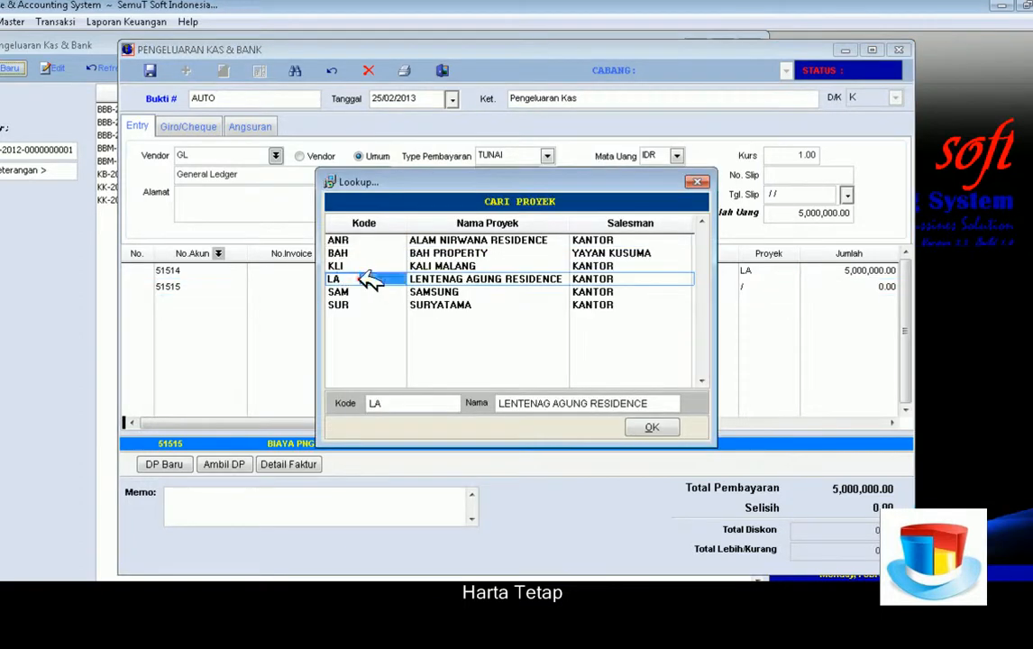
pyautogui.press('Tab')
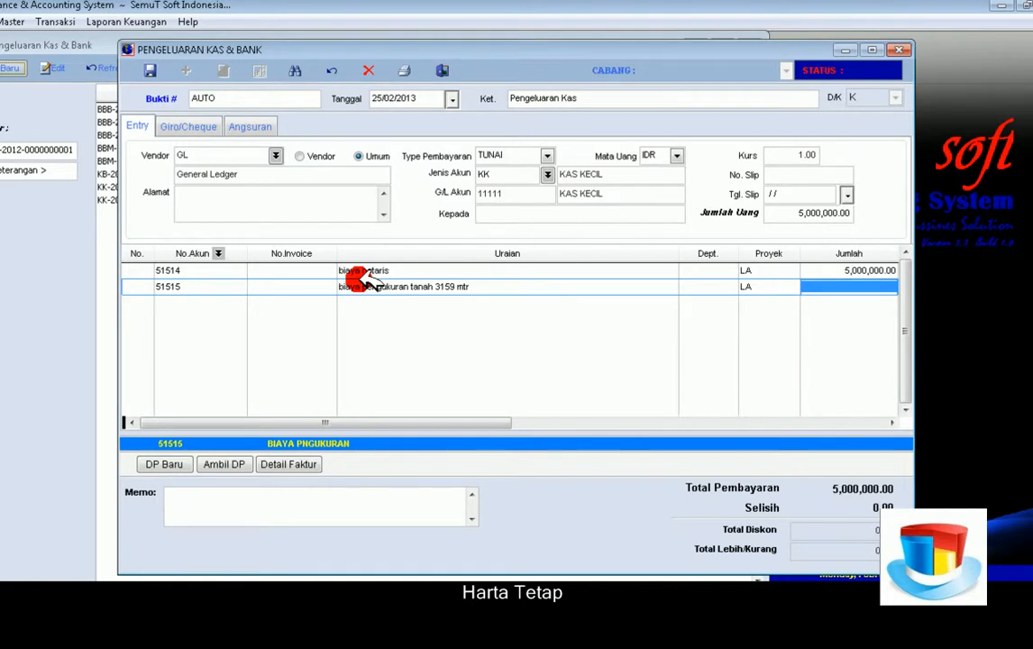
pyautogui.write('3,5')
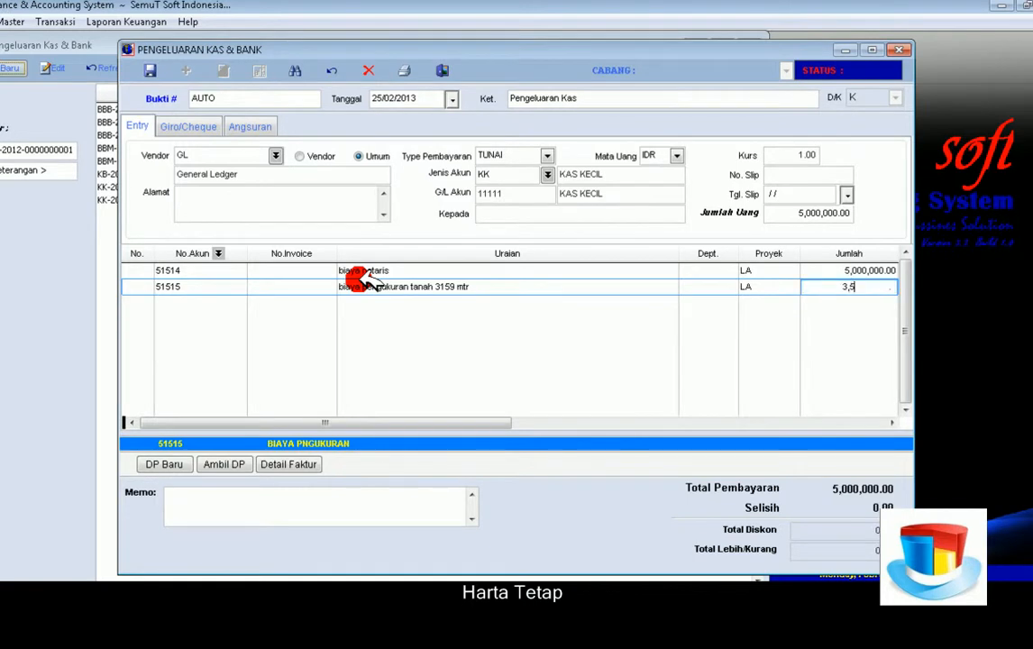
pyautogui.write('00,000')
pyautogui.press('Return')
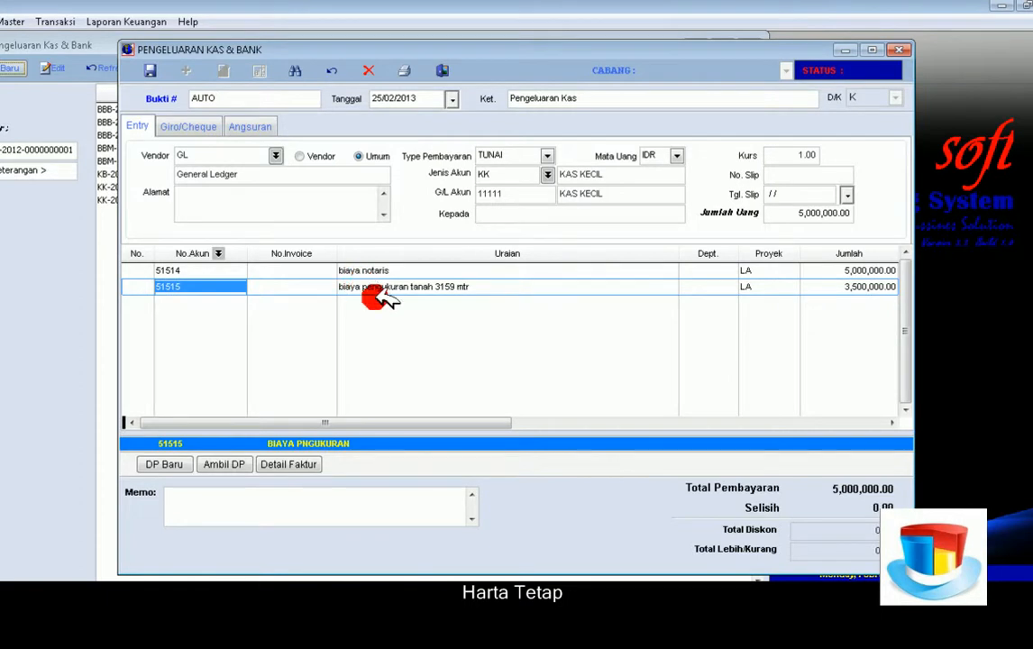
# Save the petty cash disbursement voucher and close its entry form
pyautogui.click(149, 70)
pyautogui.click(494, 354)
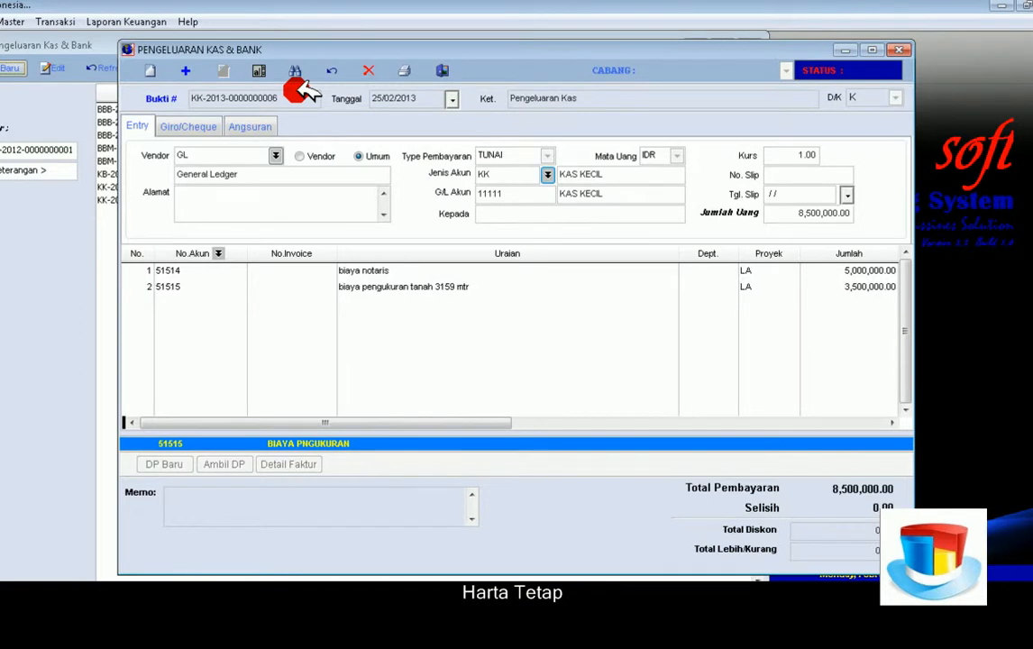
pyautogui.click(447, 65)
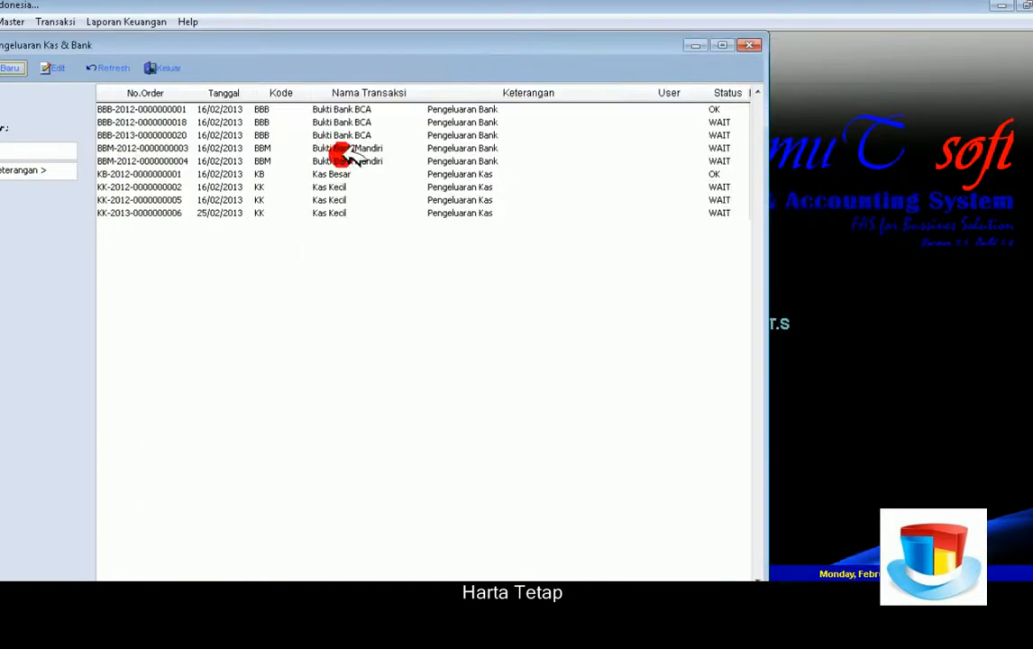
# Reopen the saved petty cash voucher dated 25/02/2013 from the disbursement list
pyautogui.click(186, 214)
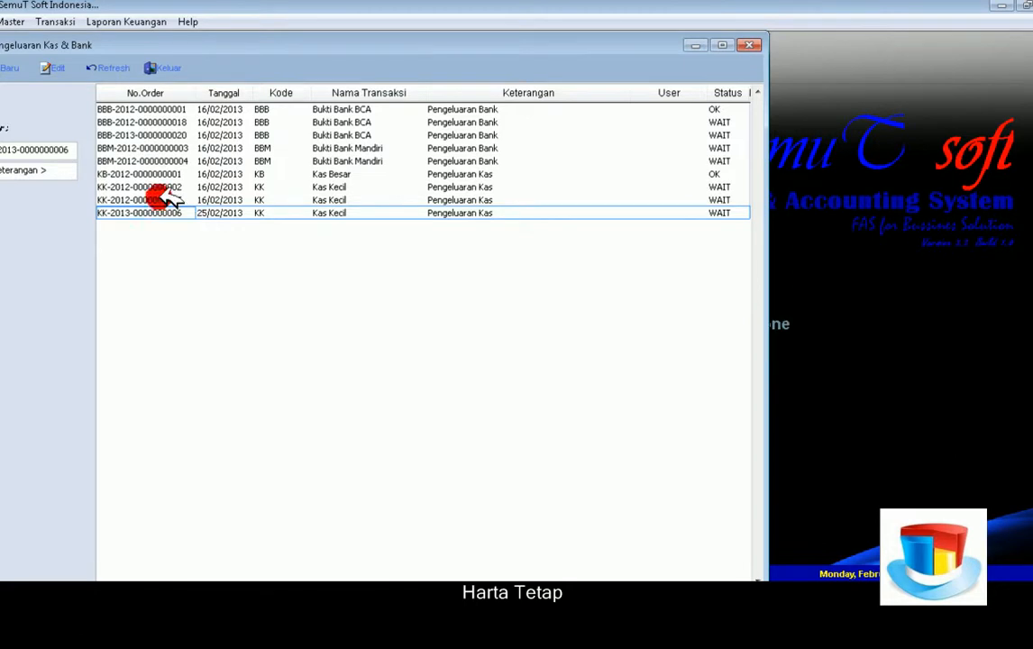
pyautogui.click(184, 213)
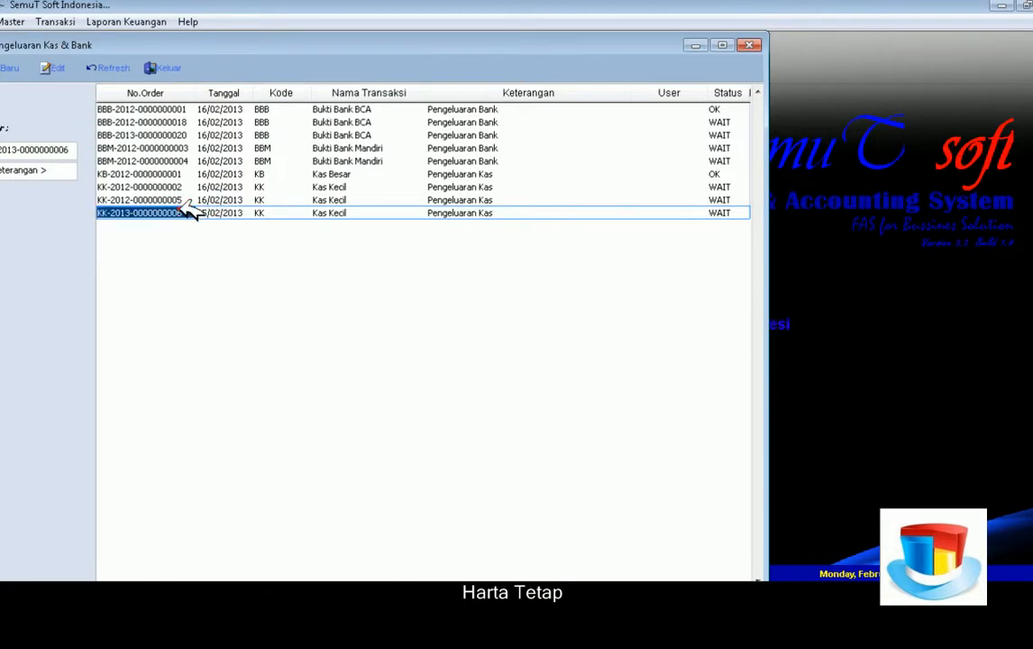
pyautogui.doubleClick(187, 207)
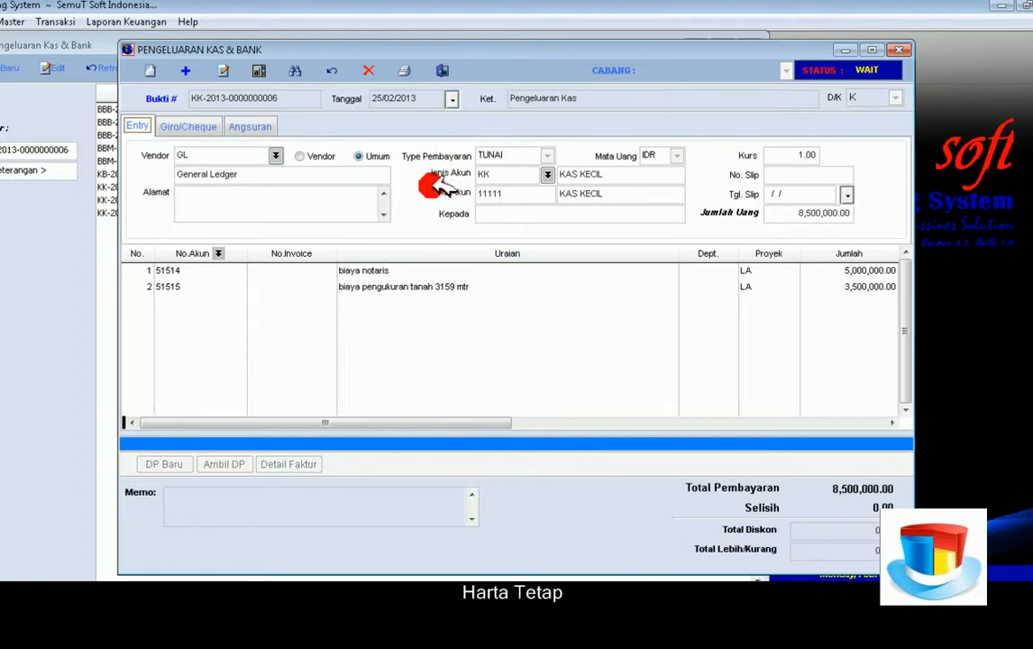
# Preview the printed Bukti Kas Keluar of the voucher, check its detail lines and signature section, and close the preview
pyautogui.click(408, 71)
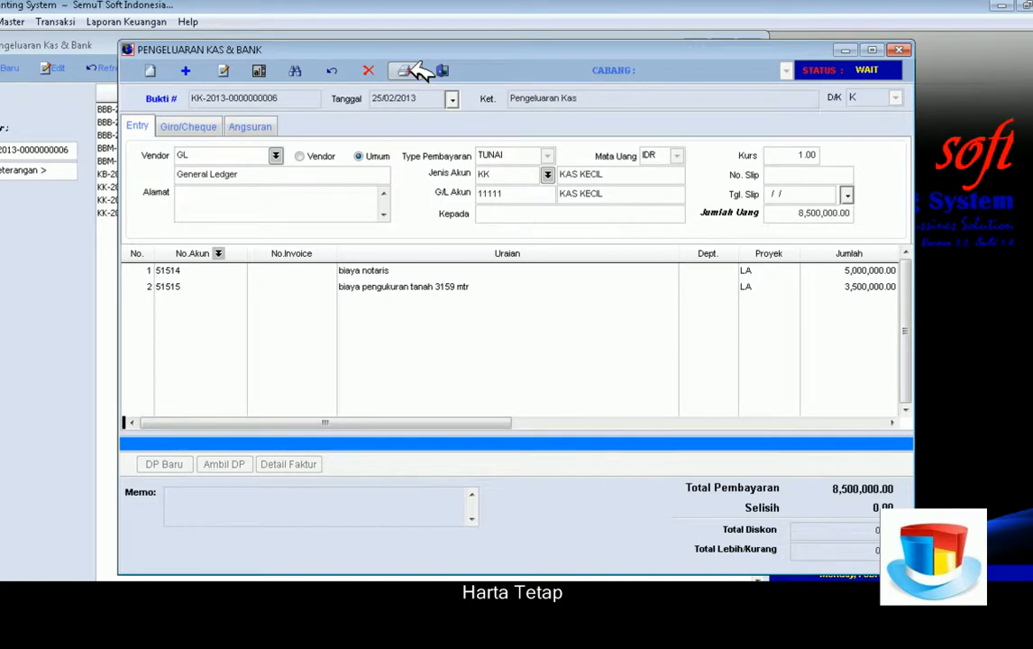
pyautogui.click(425, 44)
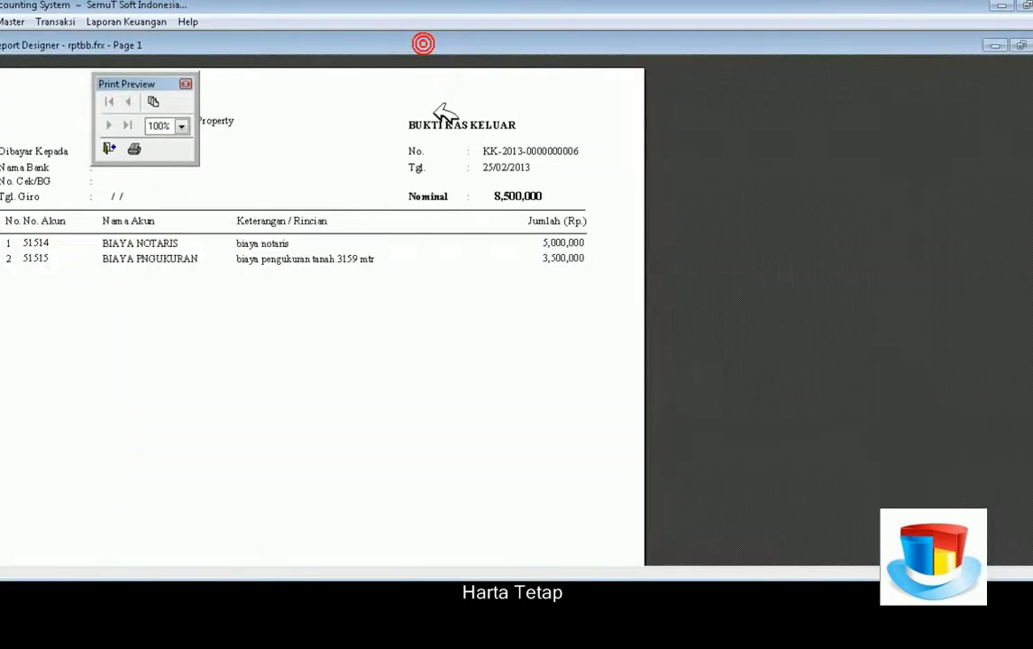
pyautogui.scroll(-10, 401, 250)
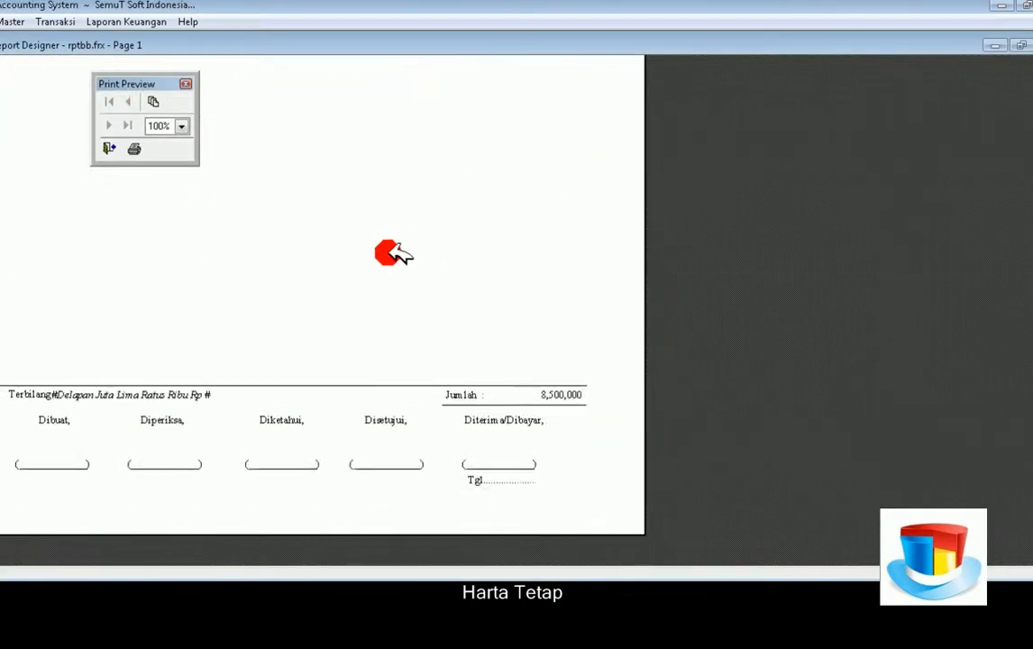
pyautogui.scroll(5, 426, 270)
pyautogui.scroll(3, 429, 258)
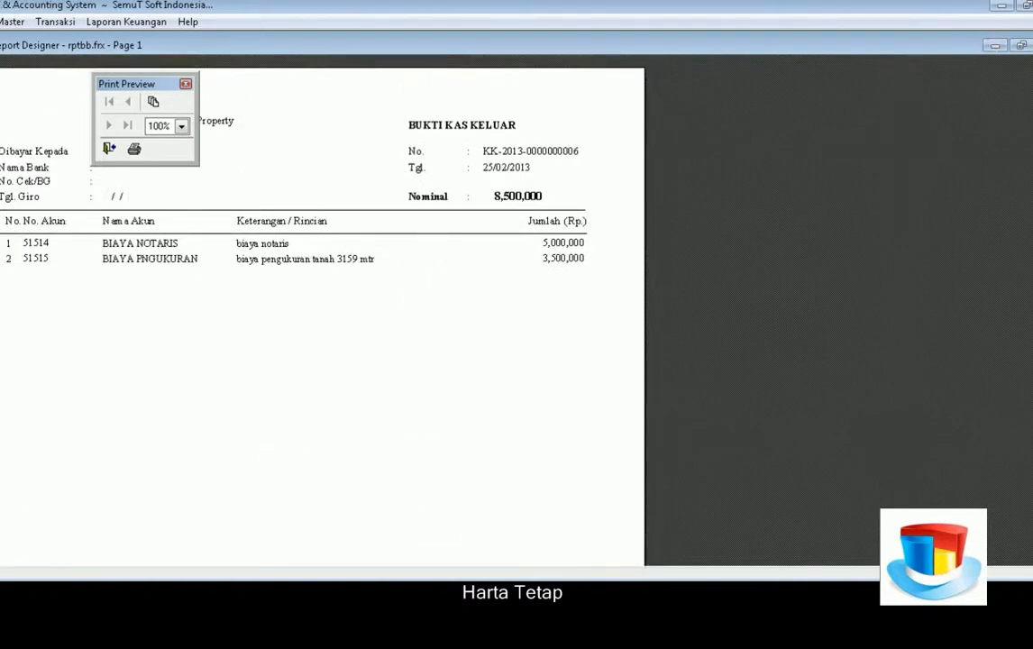
pyautogui.click(1032, 45)
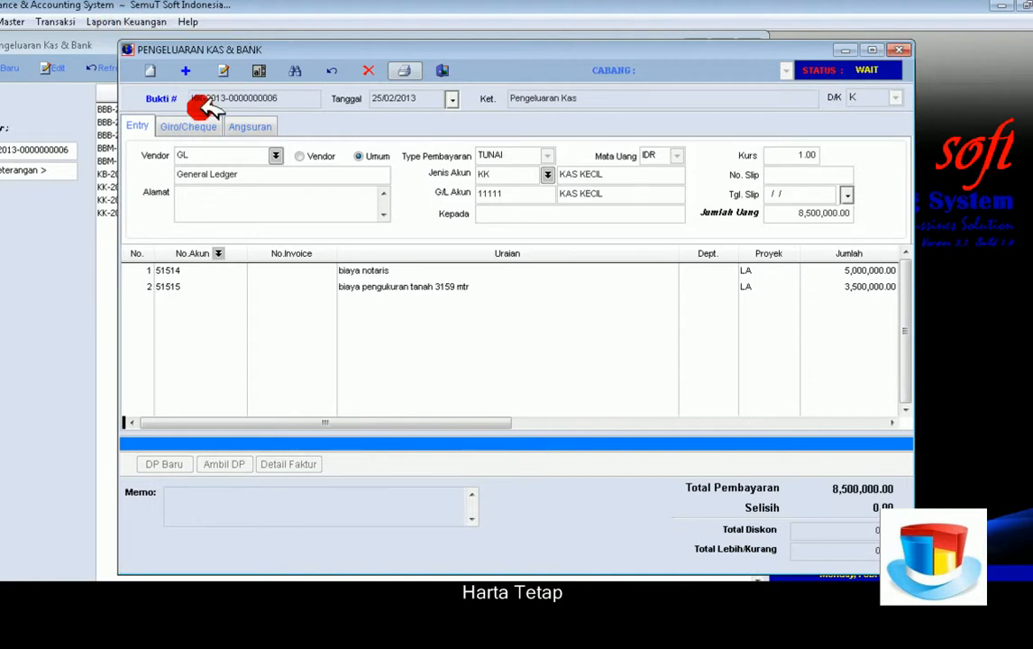
# Generate the Journal Voucher / Jurnal Umum report for the period 01-01-2013 to 28-02-2013
pyautogui.click(112, 20)
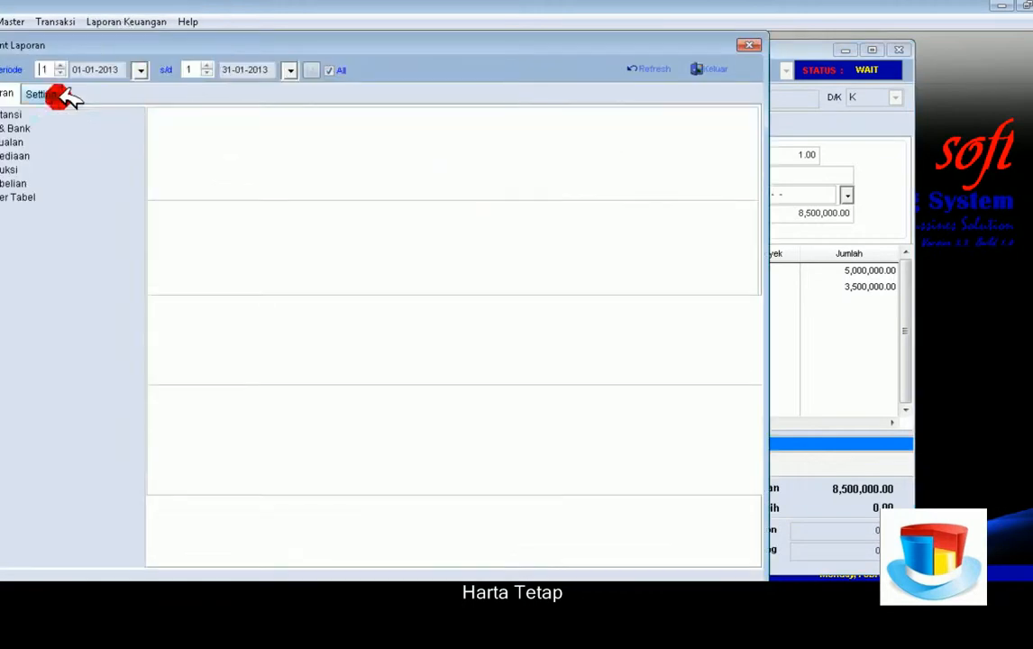
pyautogui.click(18, 114)
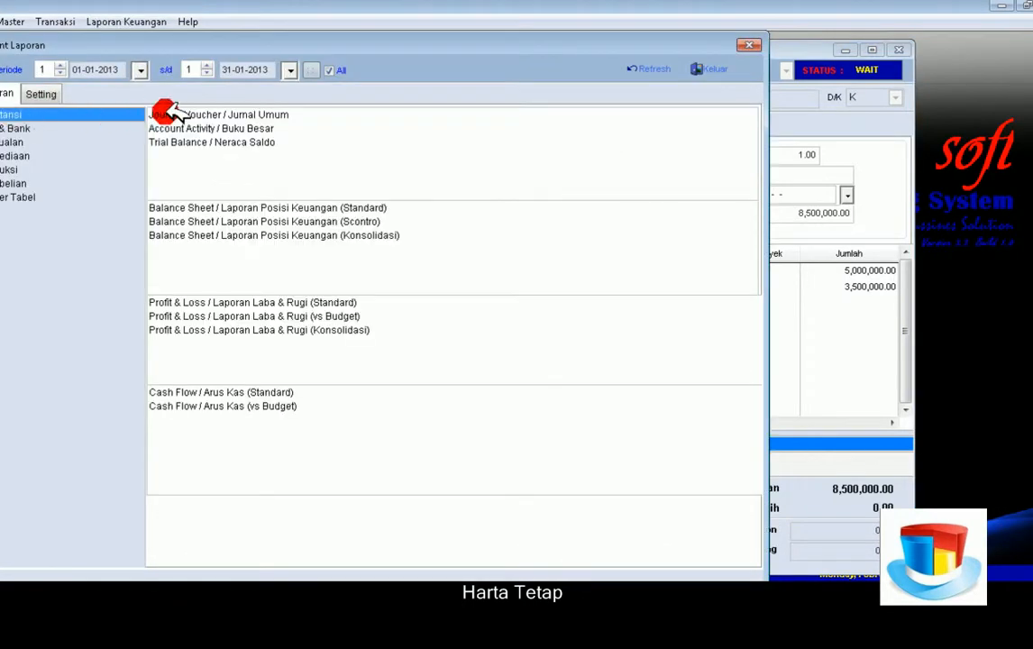
pyautogui.doubleClick(205, 116)
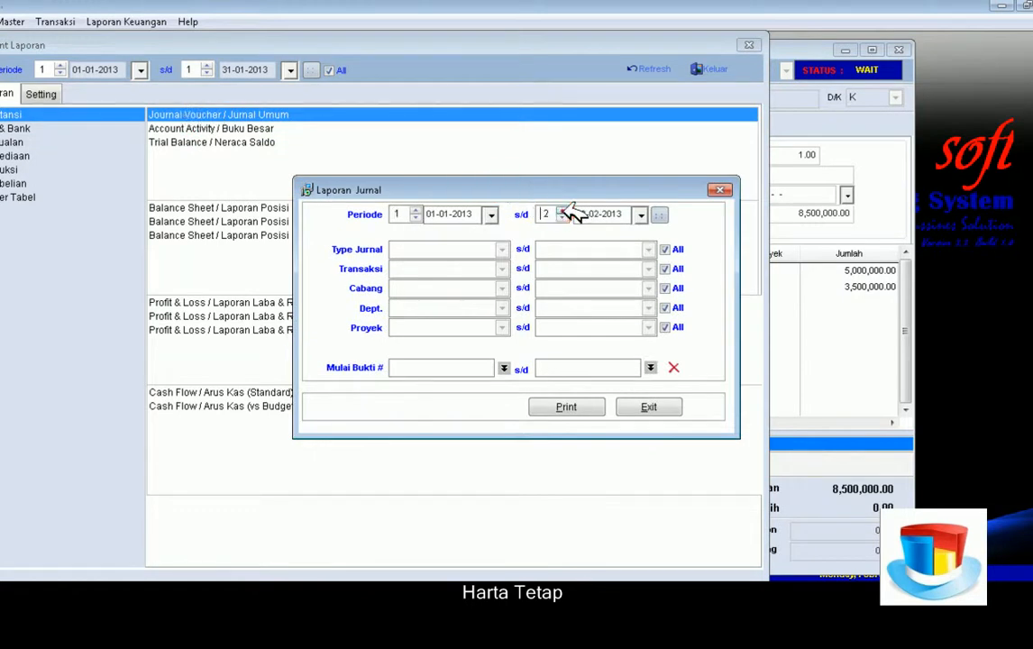
pyautogui.click(576, 406)
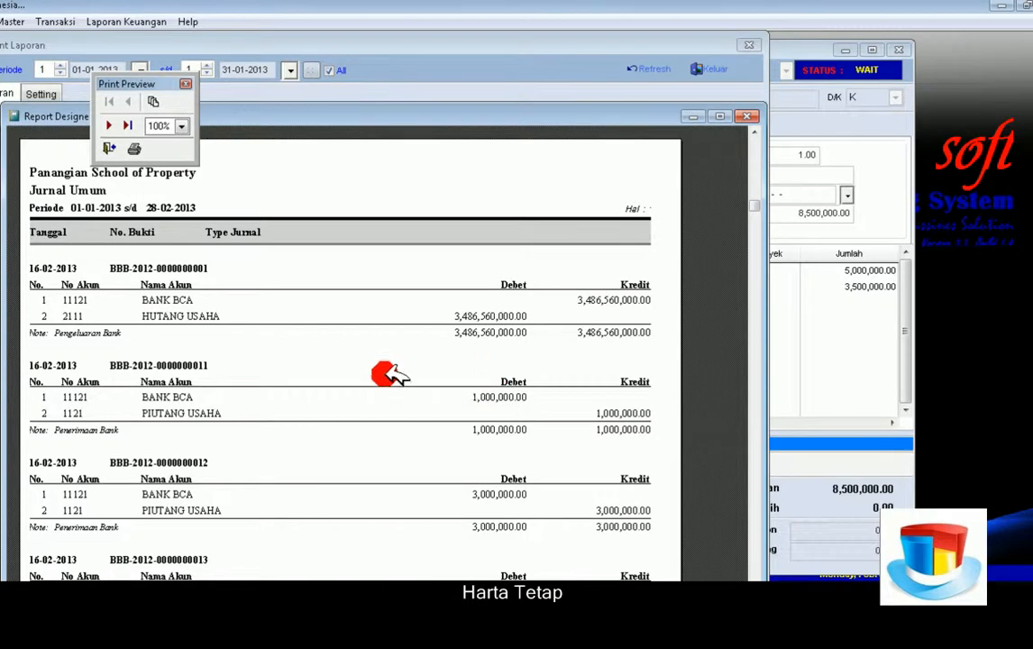
# Examine the general journal pages for the entry of the 25-02-2013 petty cash voucher, and close the preview and report dialog
pyautogui.scroll(-3, 389, 373)
pyautogui.scroll(-8, 389, 373)
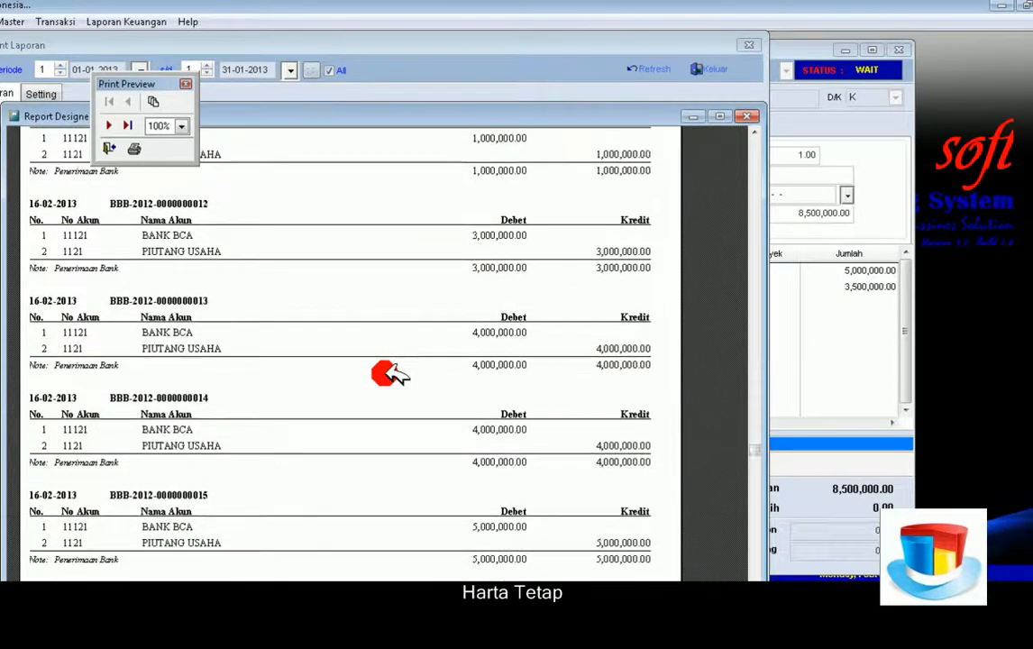
pyautogui.scroll(-2, 346, 334)
pyautogui.click(108, 124)
pyautogui.scroll(7, 270, 257)
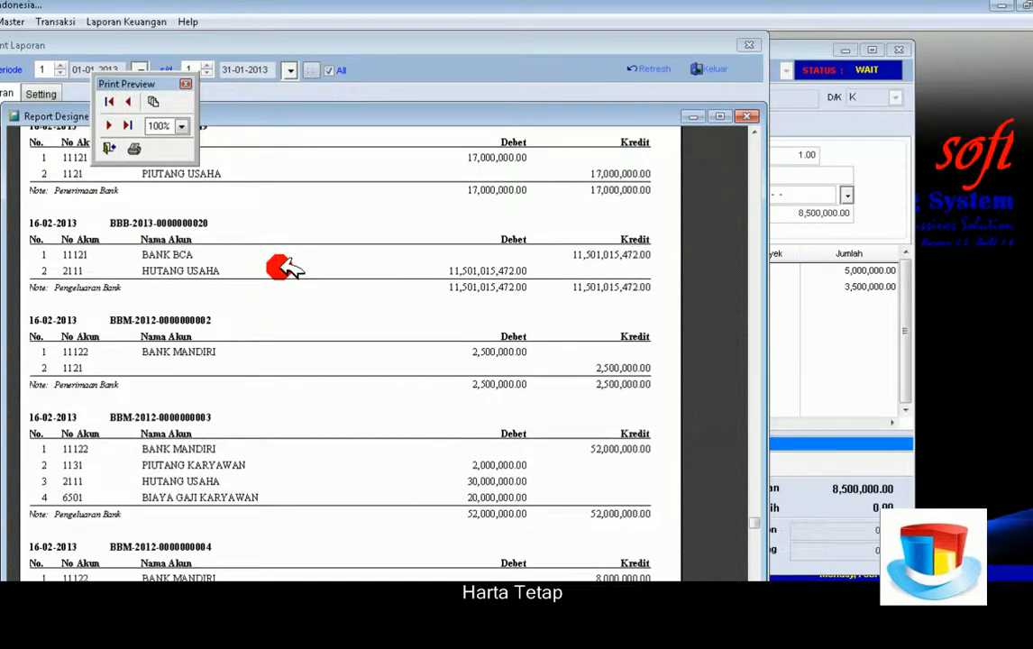
pyautogui.click(108, 125)
pyautogui.scroll(-3, 223, 233)
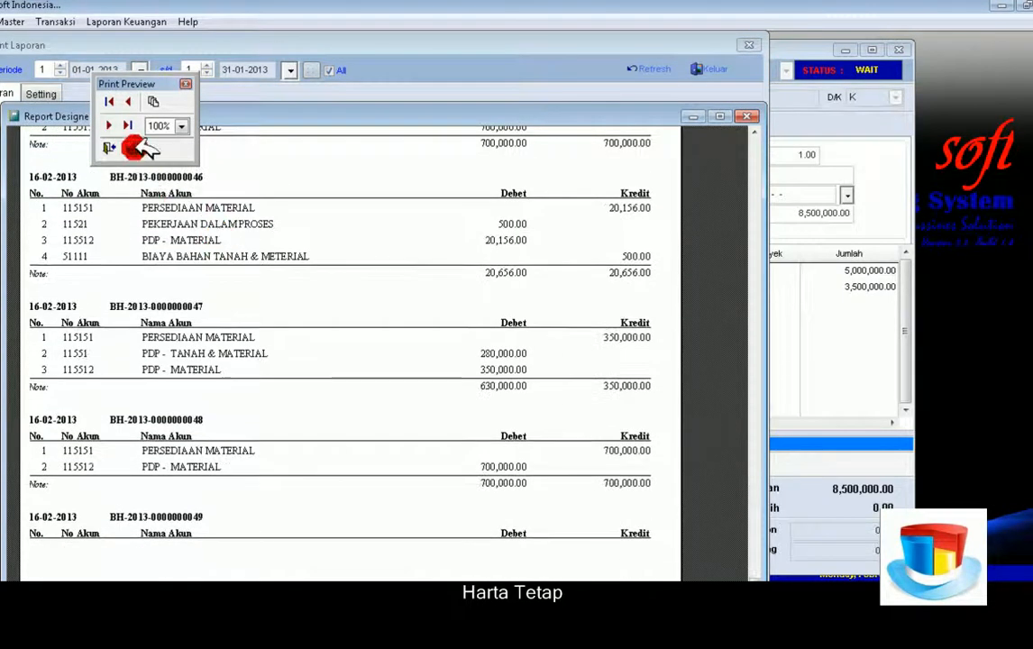
pyautogui.click(110, 125)
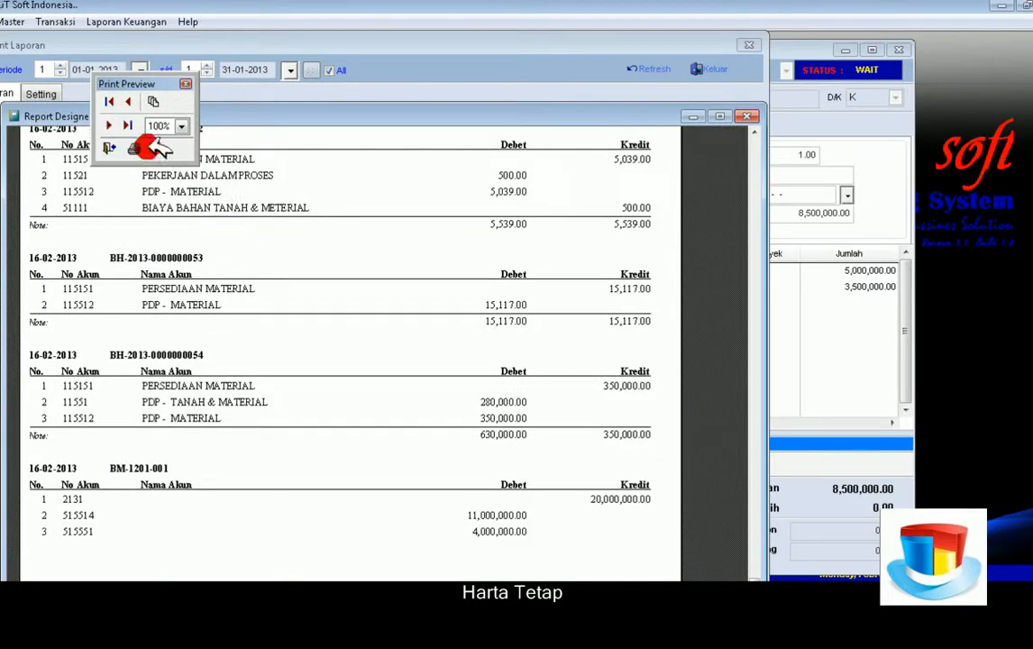
pyautogui.click(108, 125)
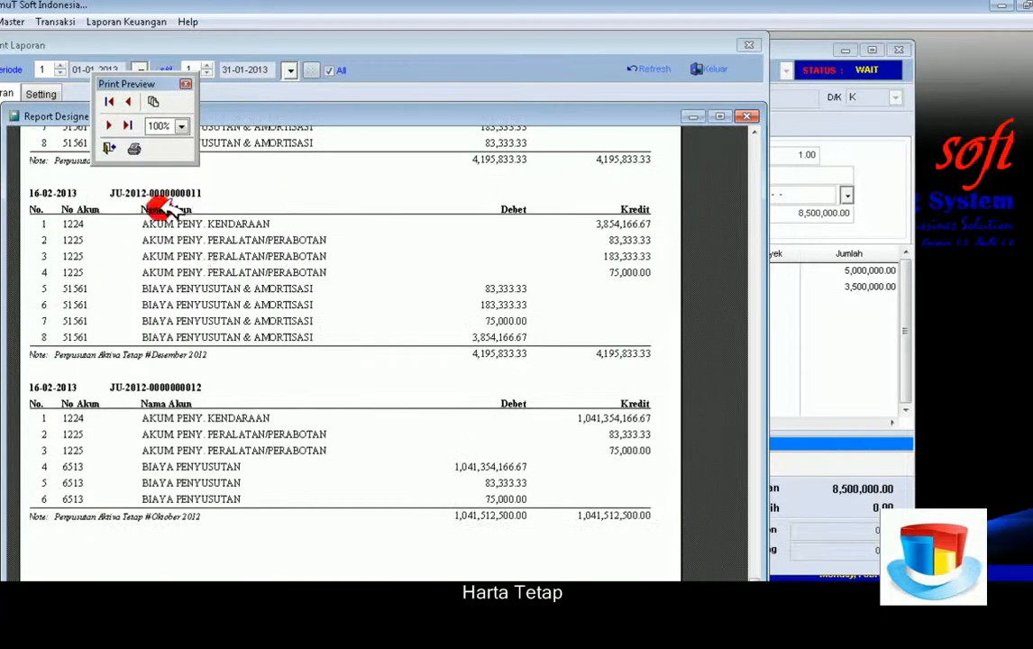
pyautogui.scroll(5, 227, 291)
pyautogui.scroll(3, 227, 289)
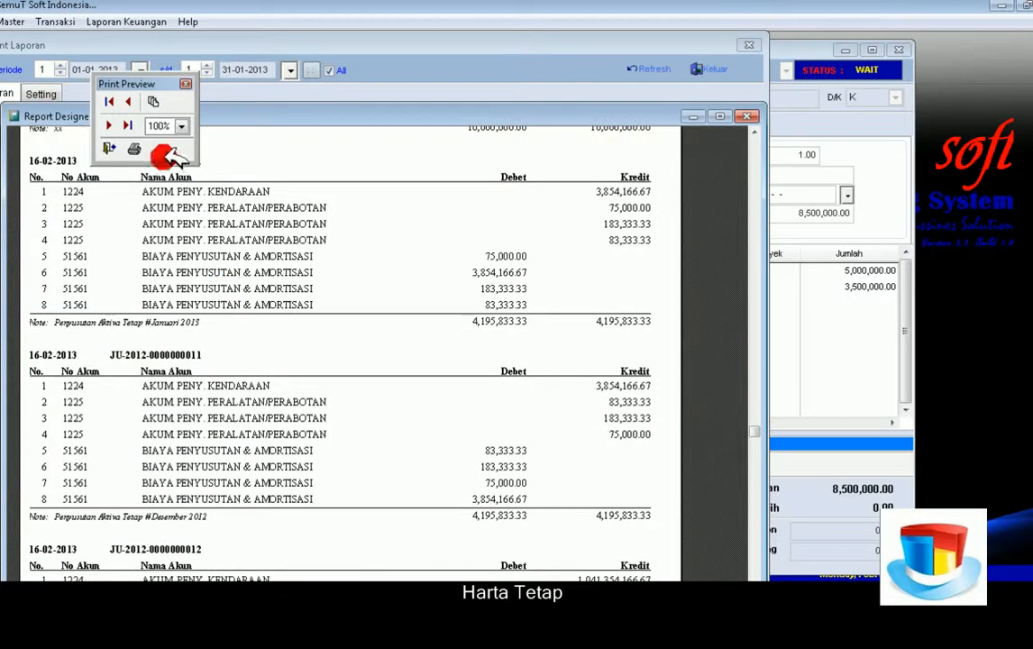
pyautogui.click(109, 124)
pyautogui.scroll(-4, 240, 253)
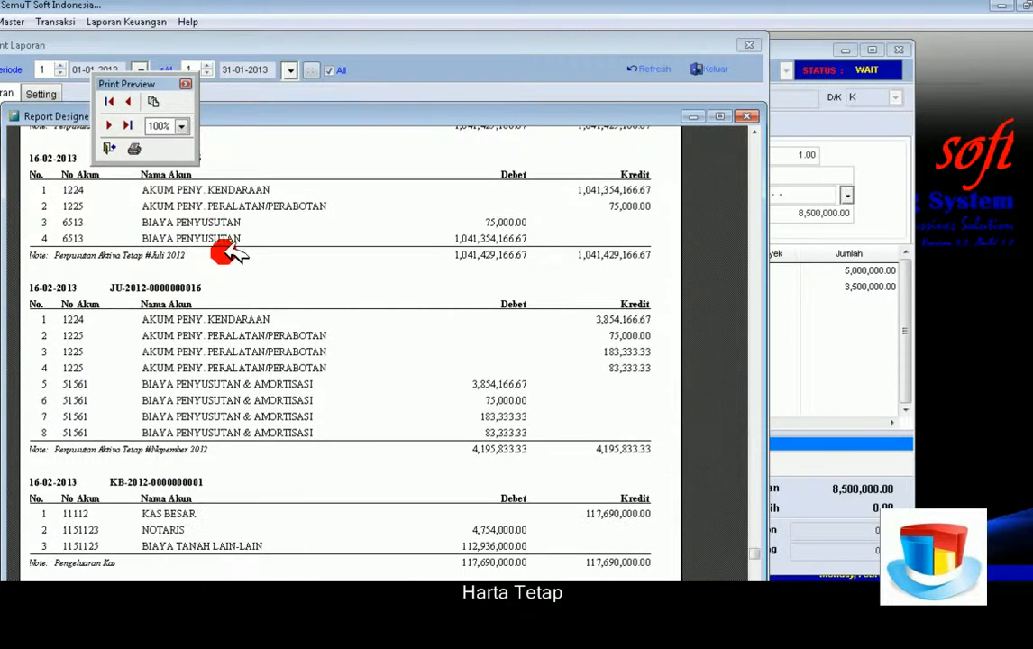
pyautogui.scroll(-3, 184, 192)
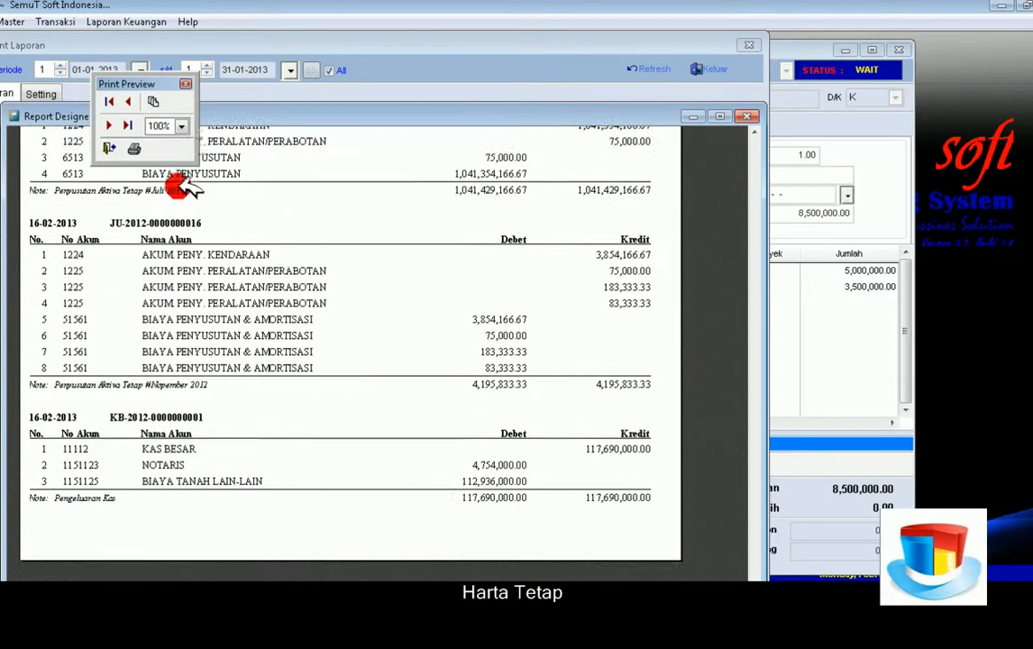
pyautogui.click(109, 124)
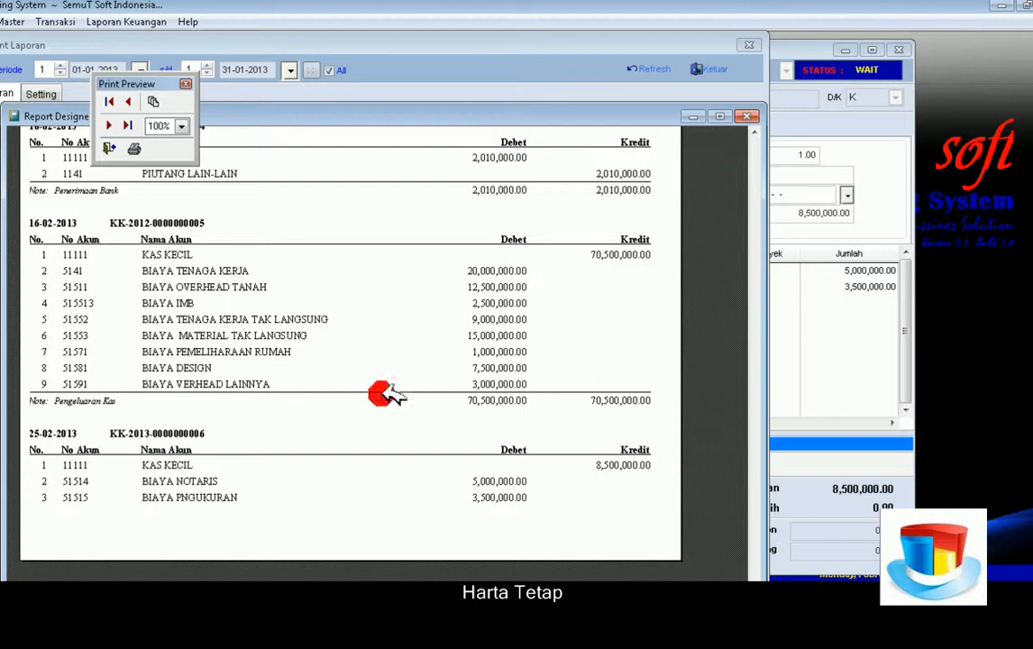
pyautogui.click(751, 115)
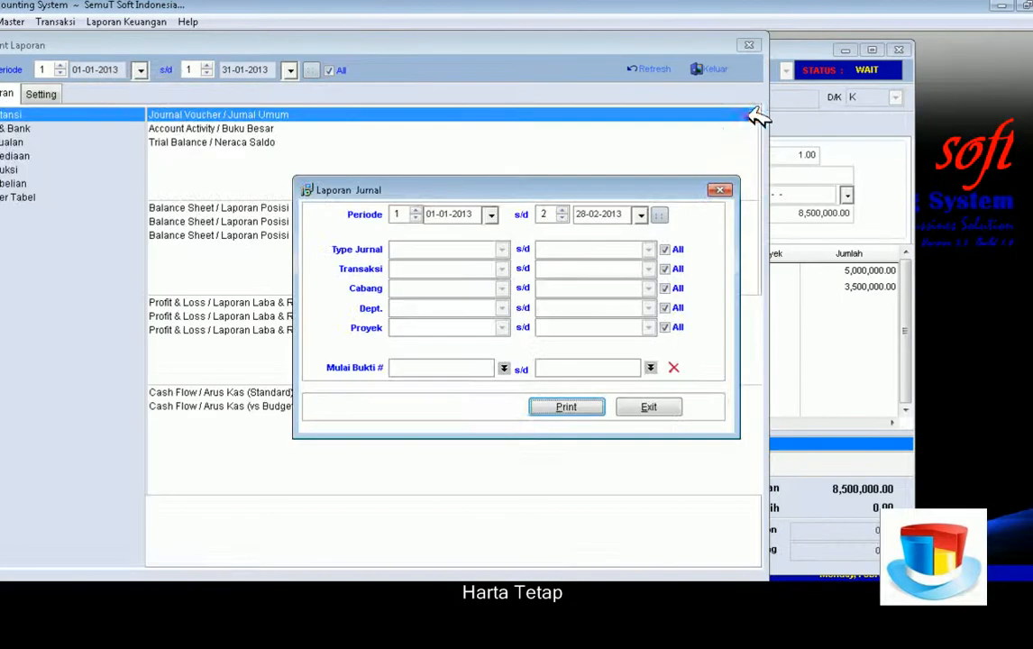
pyautogui.click(721, 191)
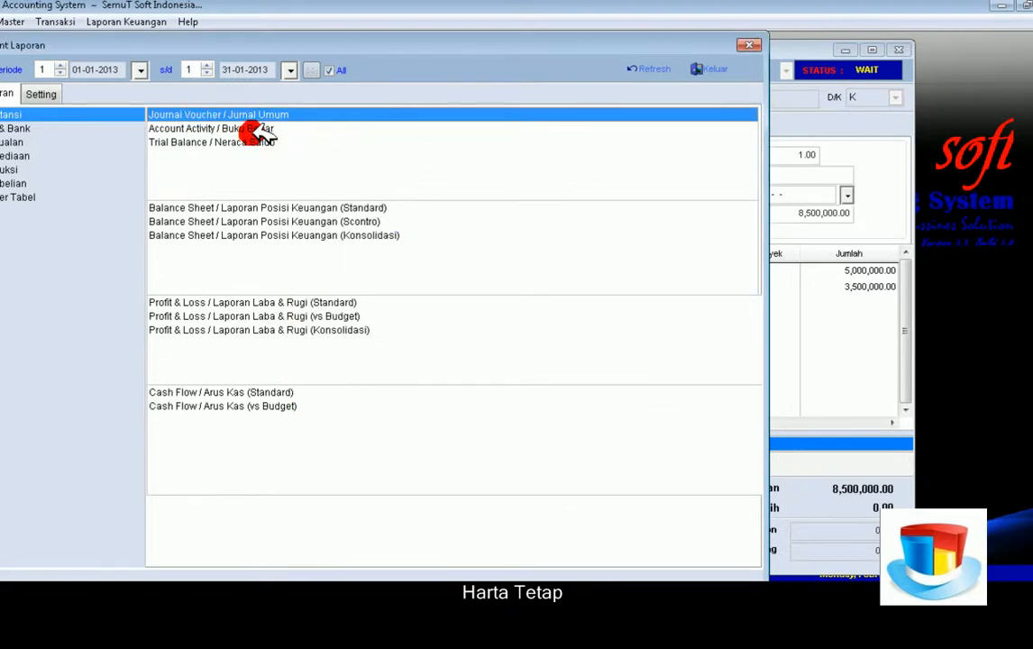
# Set up the Account Activity / Buku Besar report with period end 28-02-2013 and starting account 515 (BIAYA OVERHEAD)
pyautogui.doubleClick(260, 131)
pyautogui.click(577, 268)
pyautogui.click(510, 293)
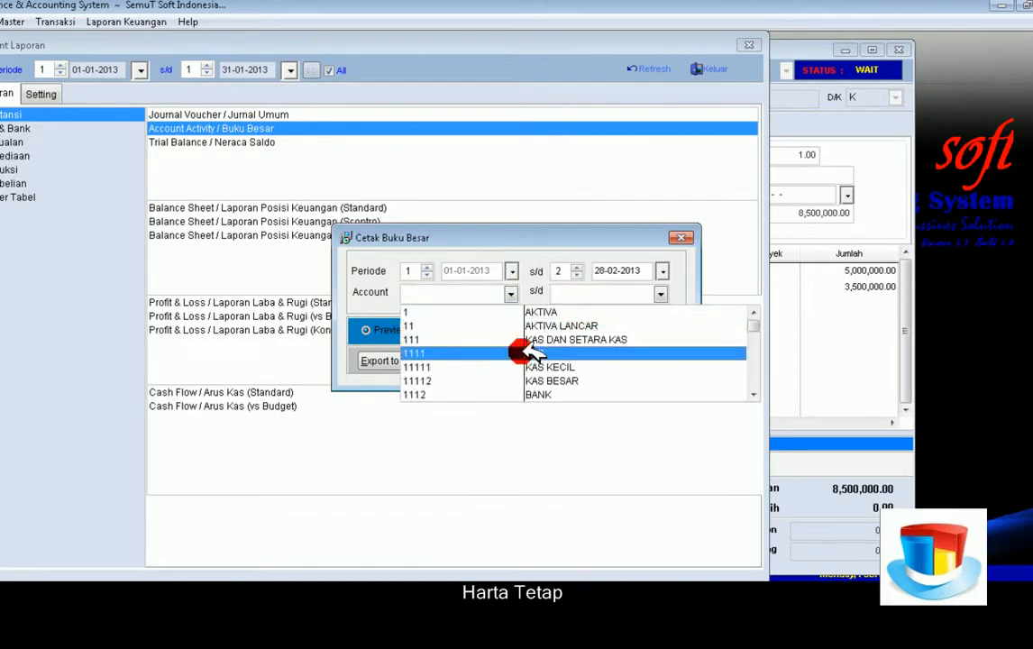
pyautogui.write('5')
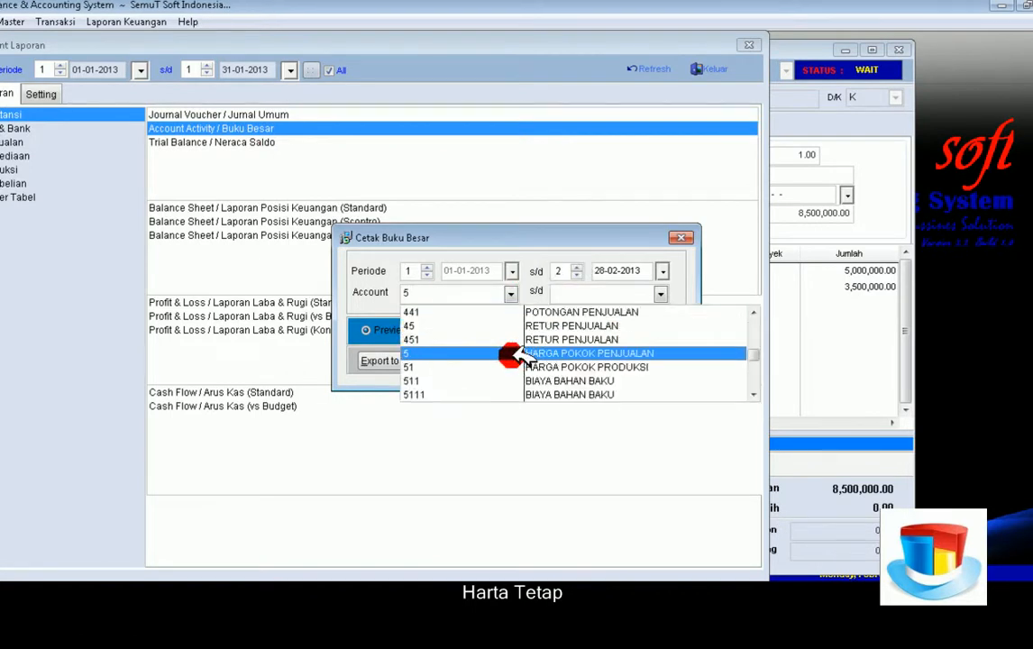
pyautogui.click(753, 394)
pyautogui.click(754, 394)
pyautogui.click(753, 393)
pyautogui.click(753, 394)
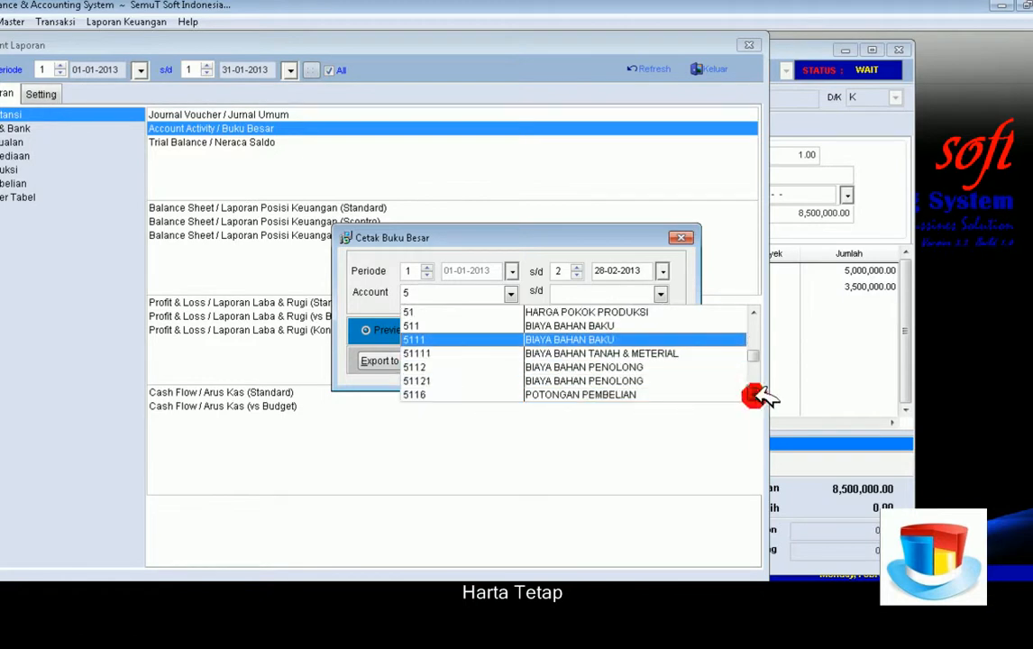
pyautogui.click(754, 393)
pyautogui.click(755, 393)
pyautogui.click(755, 394)
pyautogui.click(754, 394)
pyautogui.click(754, 394)
pyautogui.click(754, 394)
pyautogui.click(754, 394)
pyautogui.click(754, 394)
pyautogui.click(753, 393)
pyautogui.click(754, 394)
pyautogui.click(753, 394)
pyautogui.click(754, 394)
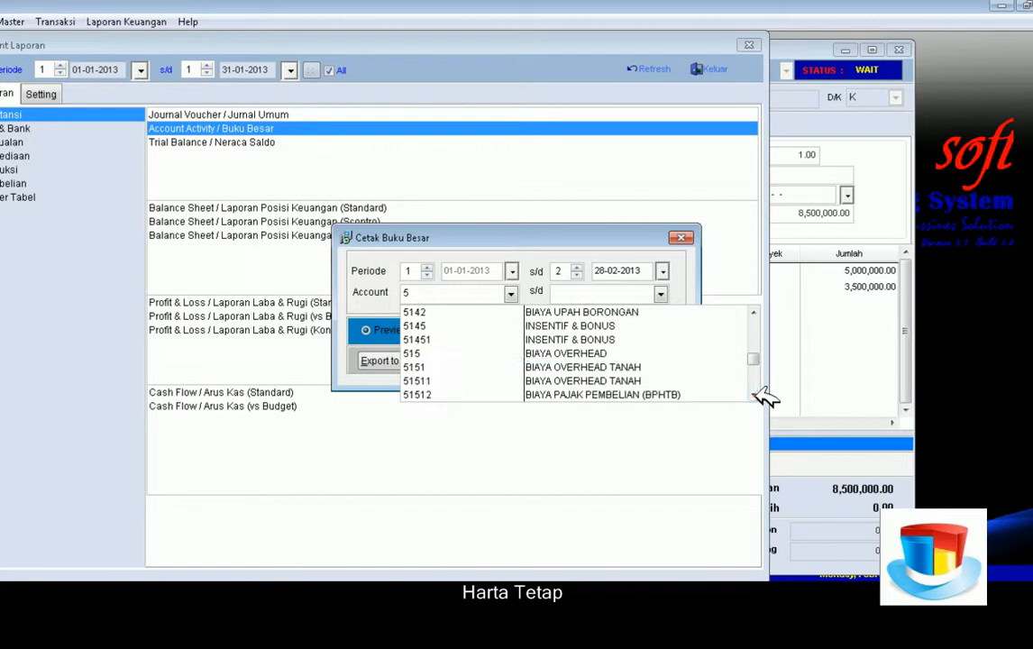
pyautogui.click(445, 353)
# Set the Buku Besar report's ending account to 515511 and generate its preview
pyautogui.click(660, 294)
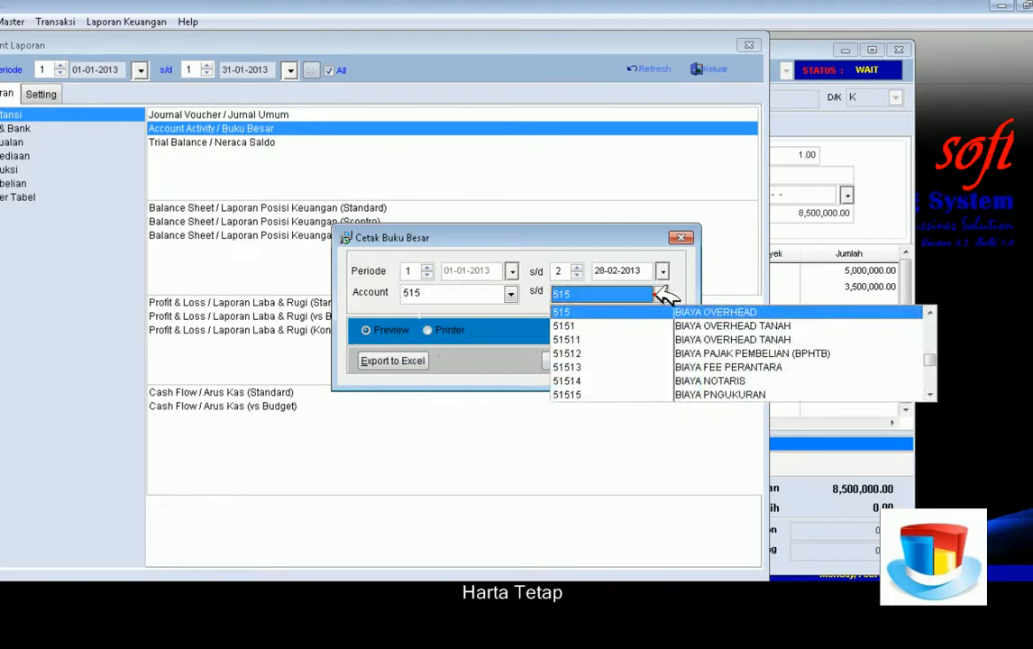
pyautogui.click(929, 394)
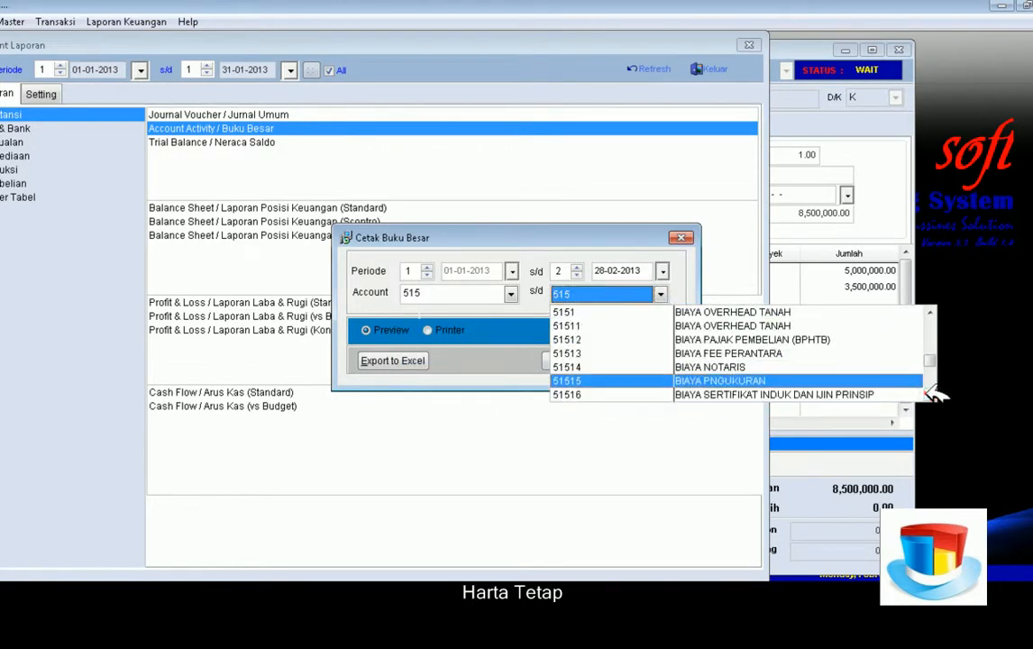
pyautogui.click(929, 394)
pyautogui.click(929, 394)
pyautogui.click(929, 394)
pyautogui.click(929, 393)
pyautogui.click(929, 393)
pyautogui.click(929, 394)
pyautogui.click(806, 367)
pyautogui.click(569, 361)
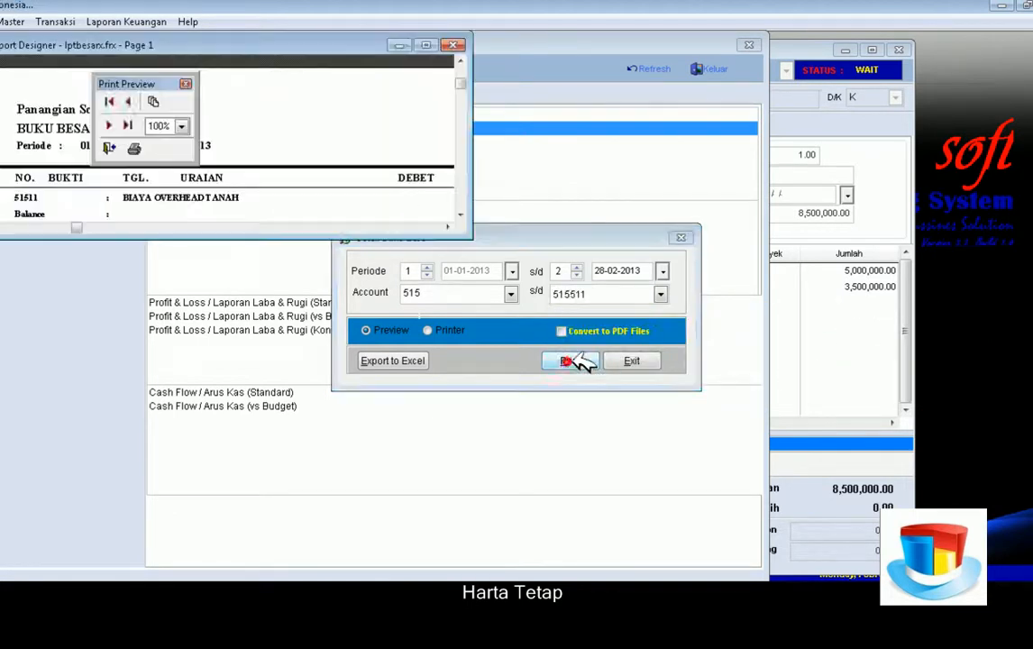
# Examine the ledger postings for land overhead, notary and measurement costs in the enlarged preview, and close the preview and report dialog
pyautogui.click(425, 44)
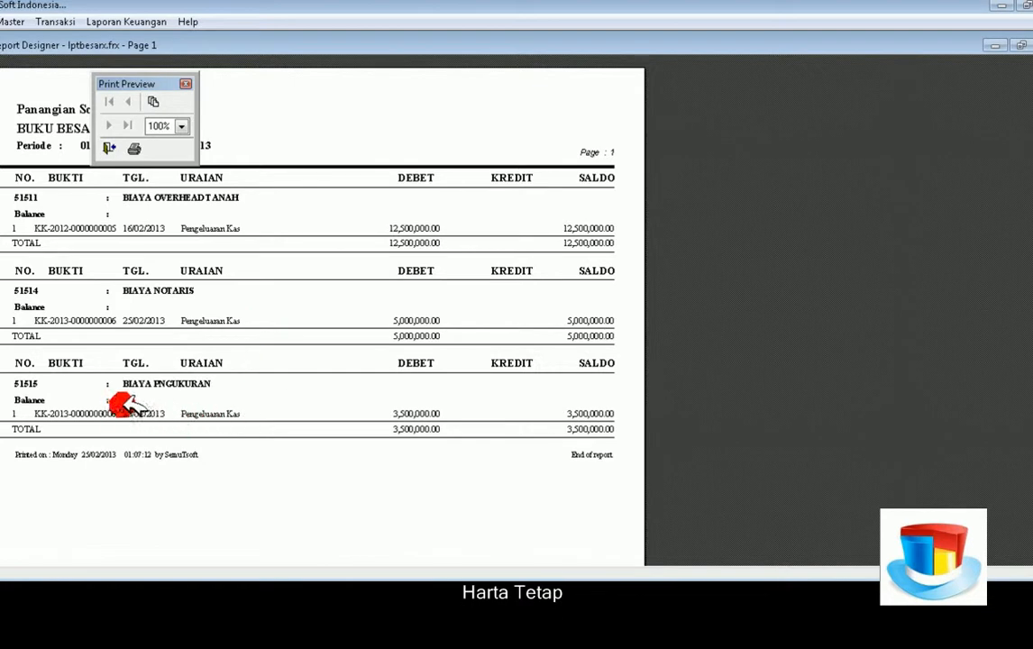
pyautogui.scroll(3, 270, 284)
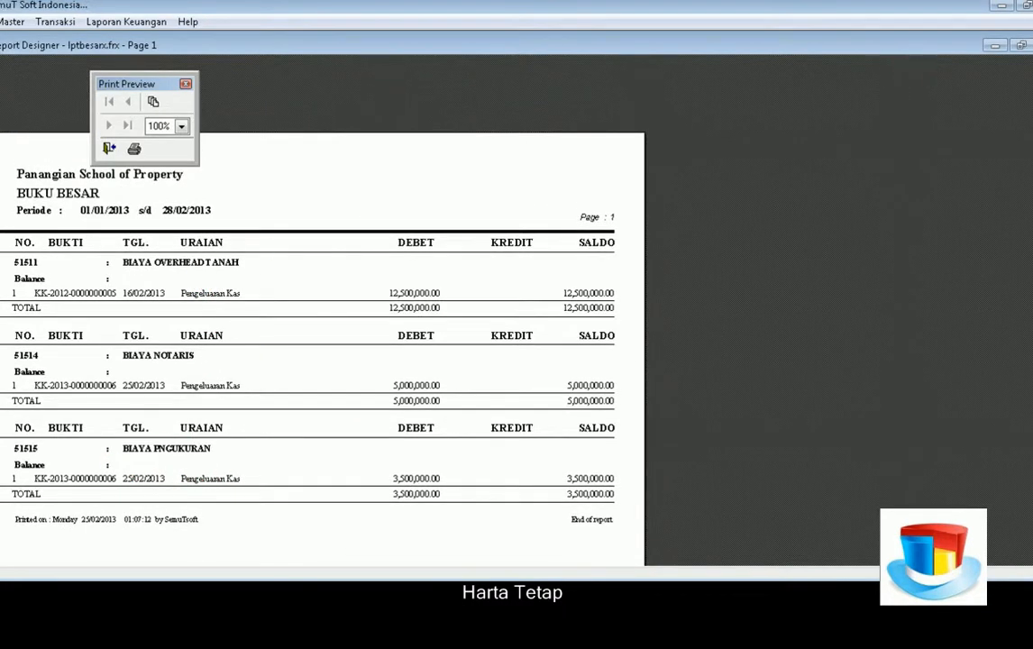
pyautogui.click(1030, 45)
pyautogui.click(685, 238)
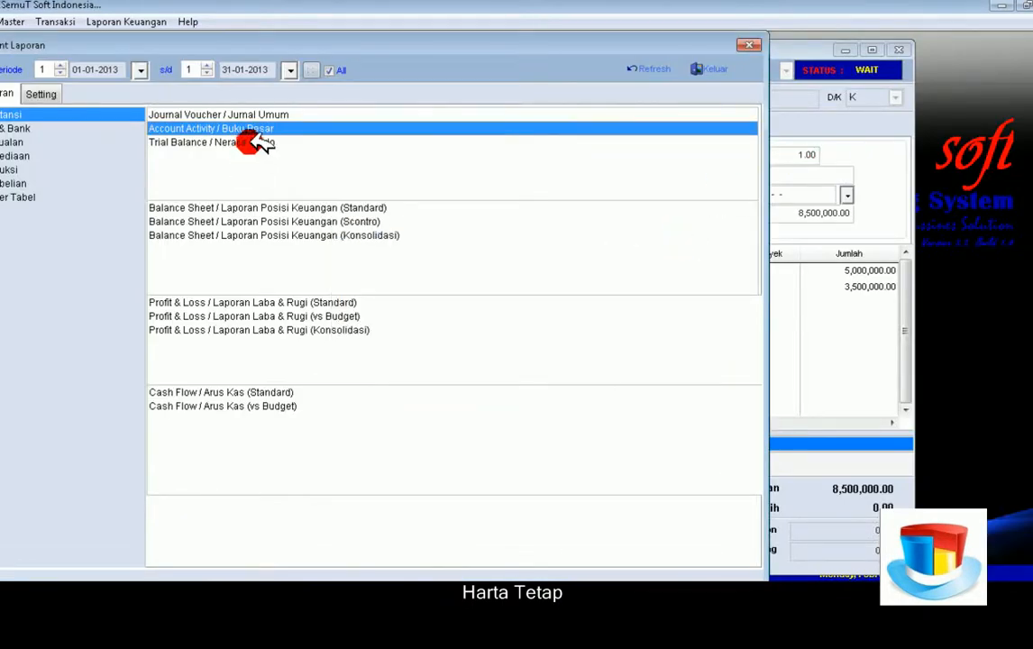
# Generate the standard Profit & Loss / Laporan Laba & Rugi report with period end 28-02-2013
pyautogui.doubleClick(332, 303)
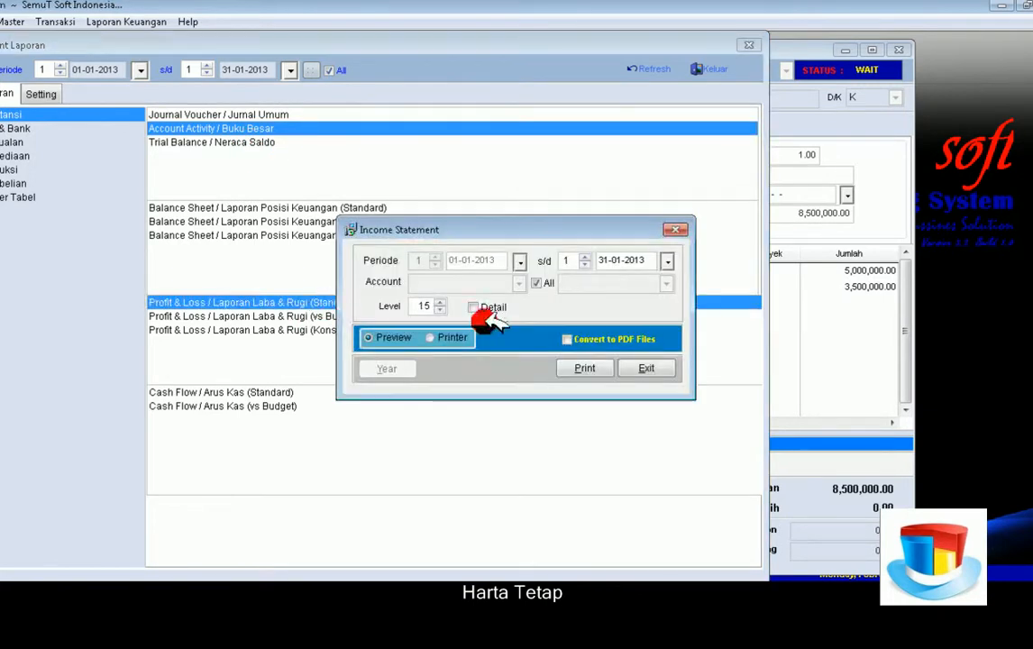
pyautogui.click(588, 255)
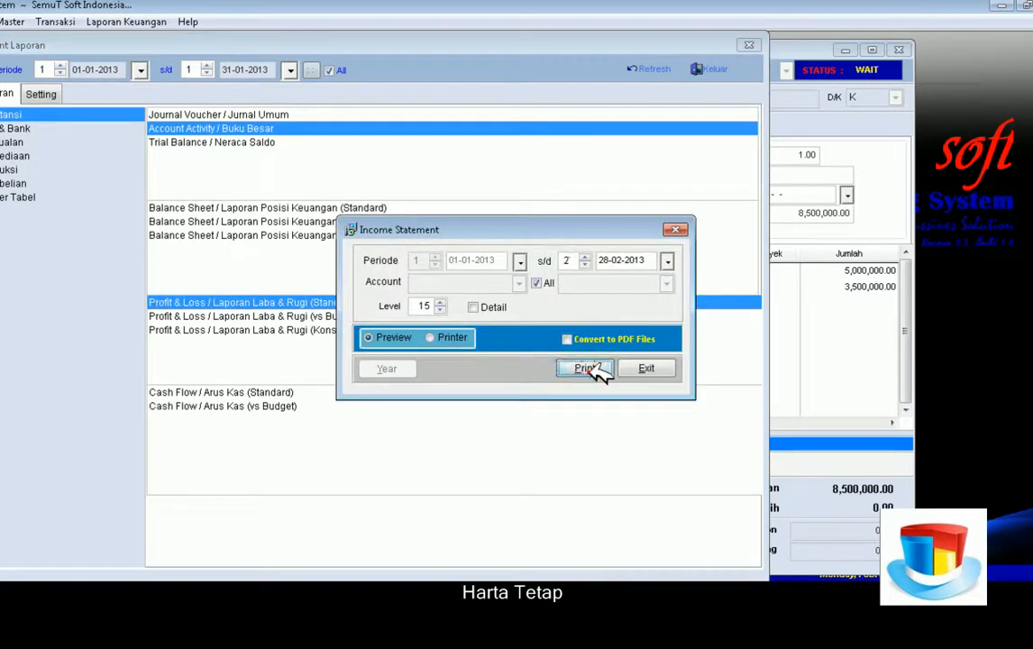
pyautogui.click(593, 368)
# Examine the overhead, notary and measurement cost lines of the income statement, and close the preview and report dialog
pyautogui.scroll(-3, 434, 309)
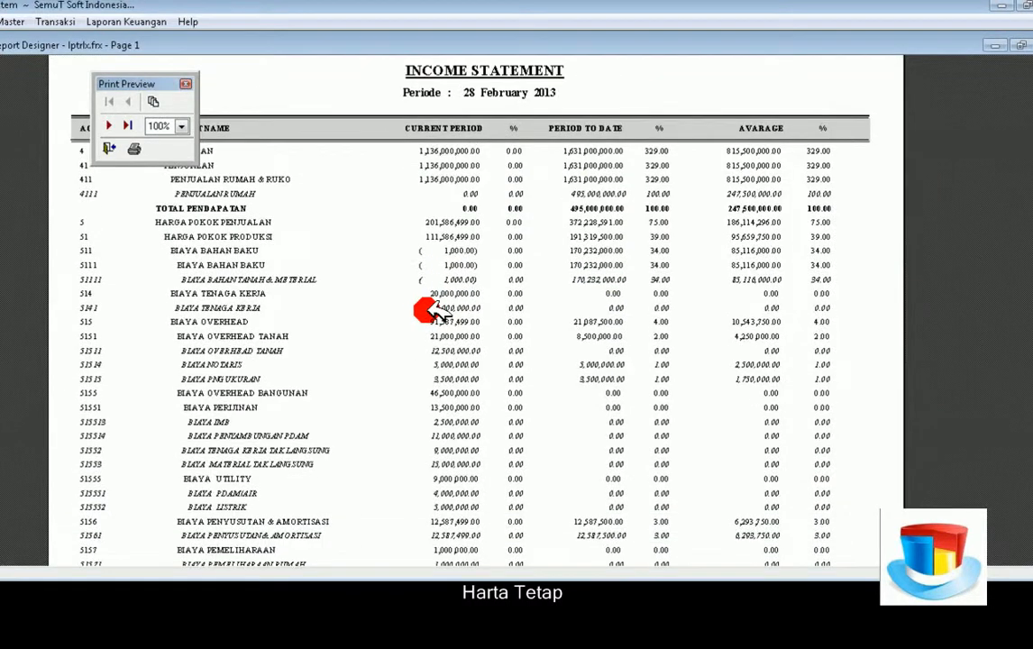
pyautogui.scroll(-1, 429, 310)
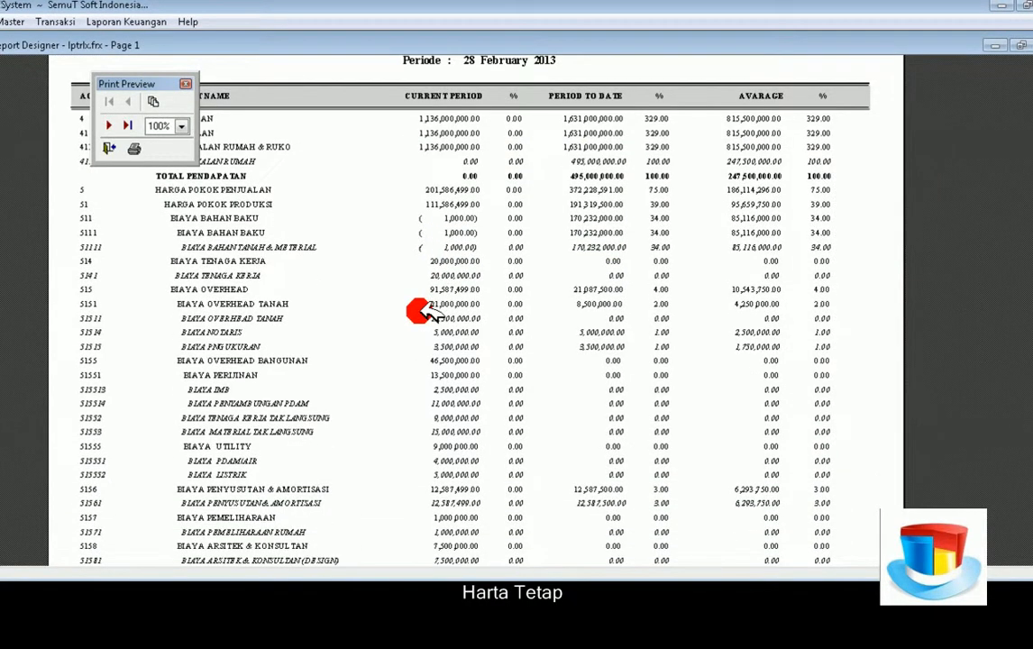
pyautogui.scroll(-1, 424, 311)
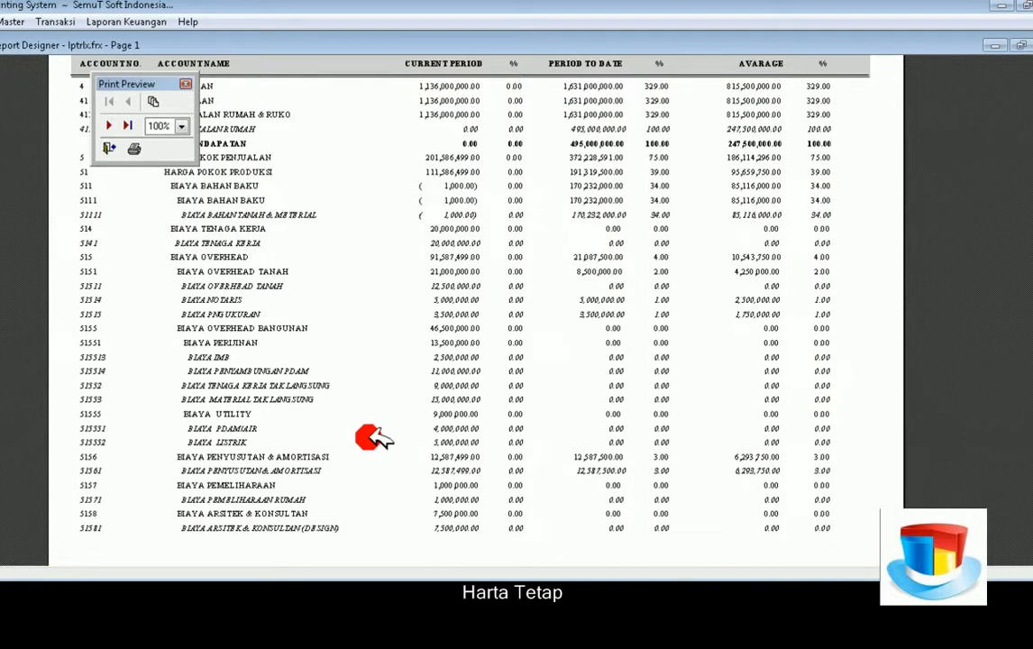
pyautogui.scroll(-1, 374, 438)
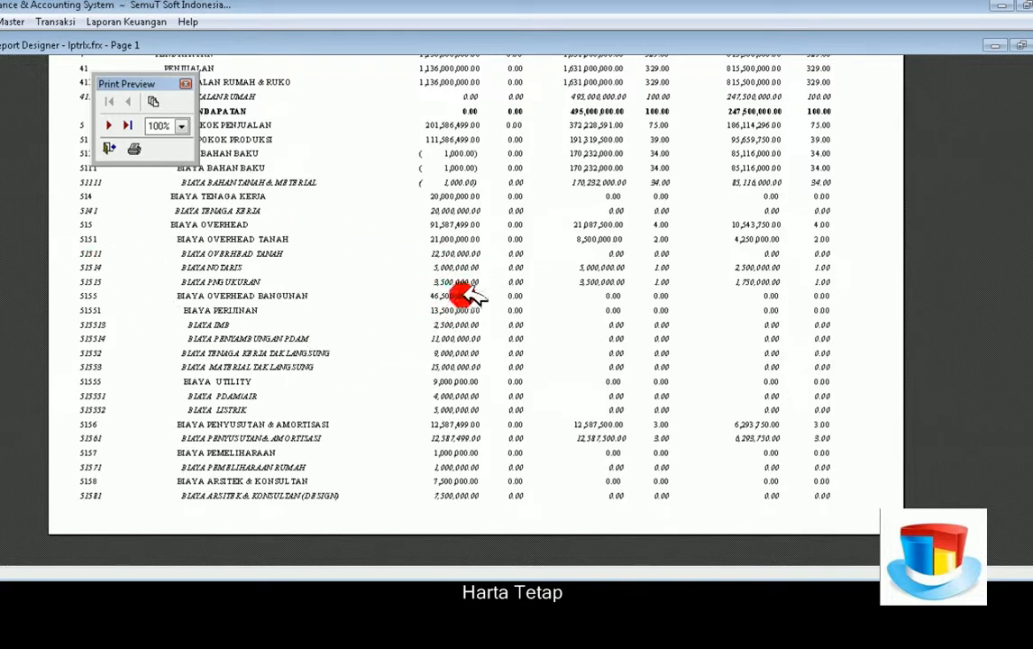
pyautogui.scroll(3, 487, 262)
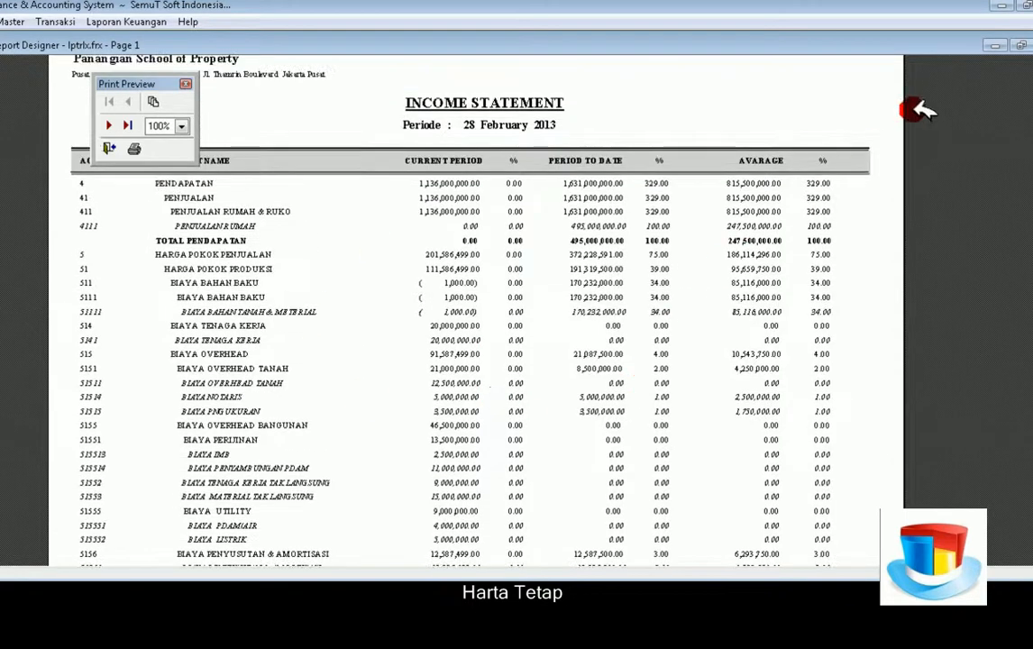
pyautogui.click(1032, 45)
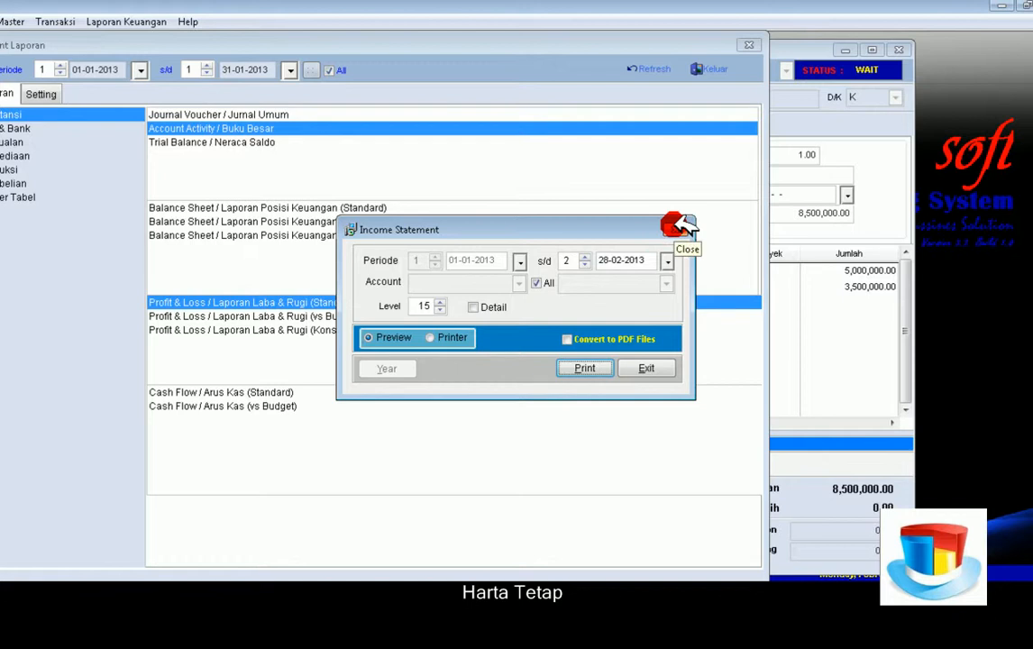
pyautogui.click(678, 225)
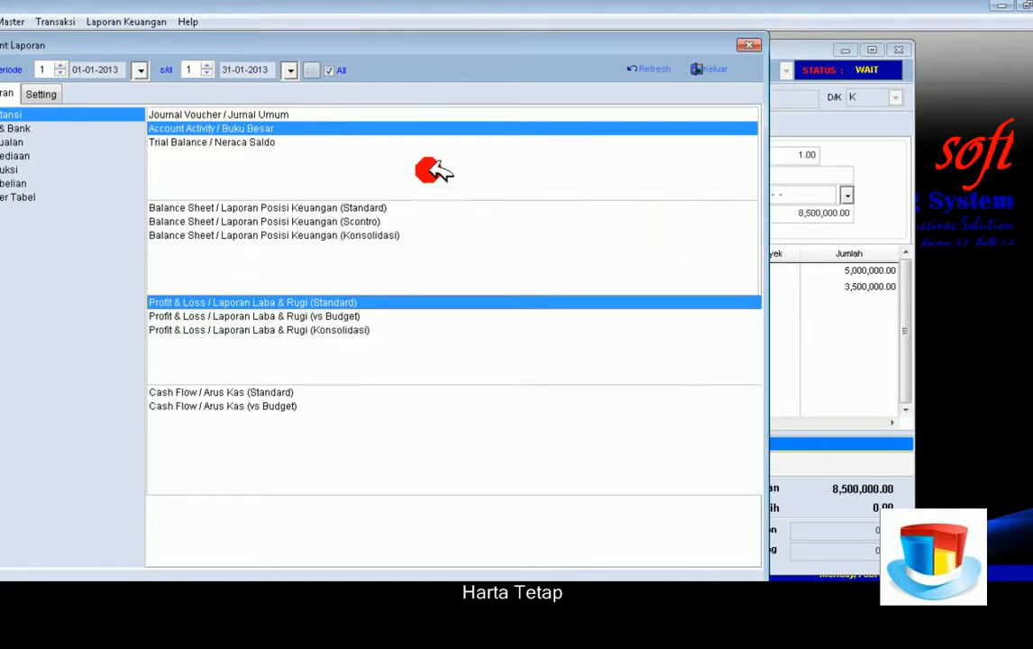
# Close the report list and the petty cash voucher, and create a new Pengeluaran Kas & Bank voucher
pyautogui.click(754, 45)
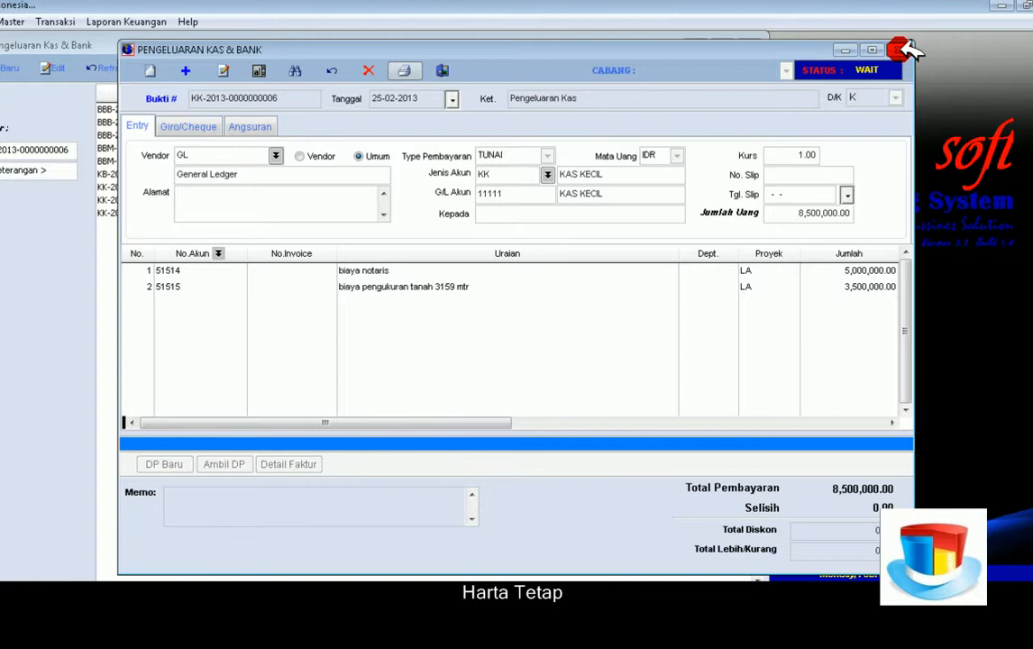
pyautogui.click(898, 49)
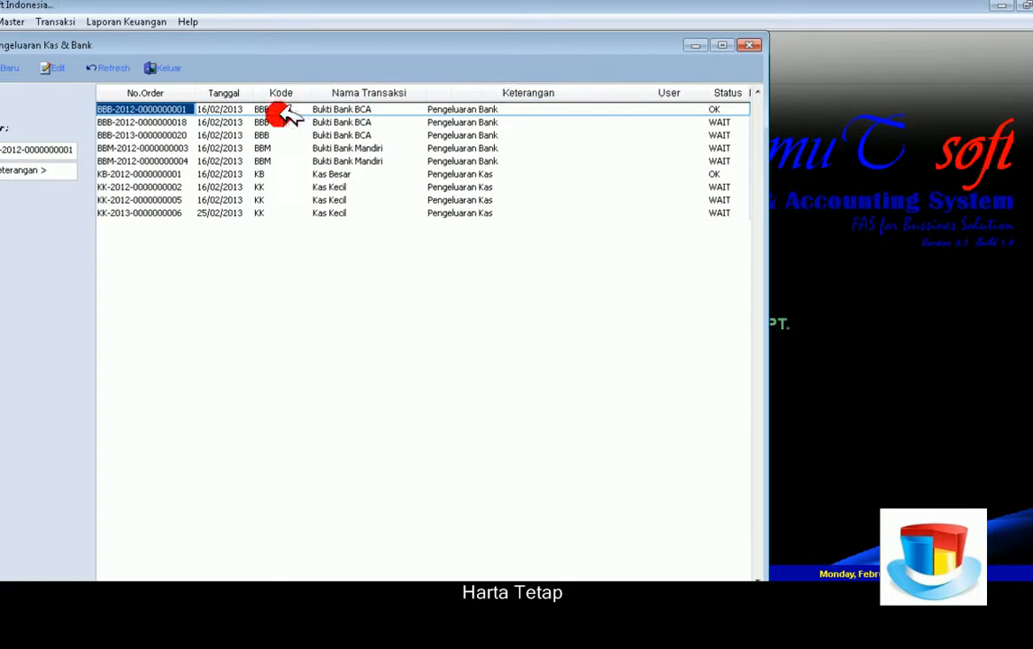
pyautogui.click(56, 70)
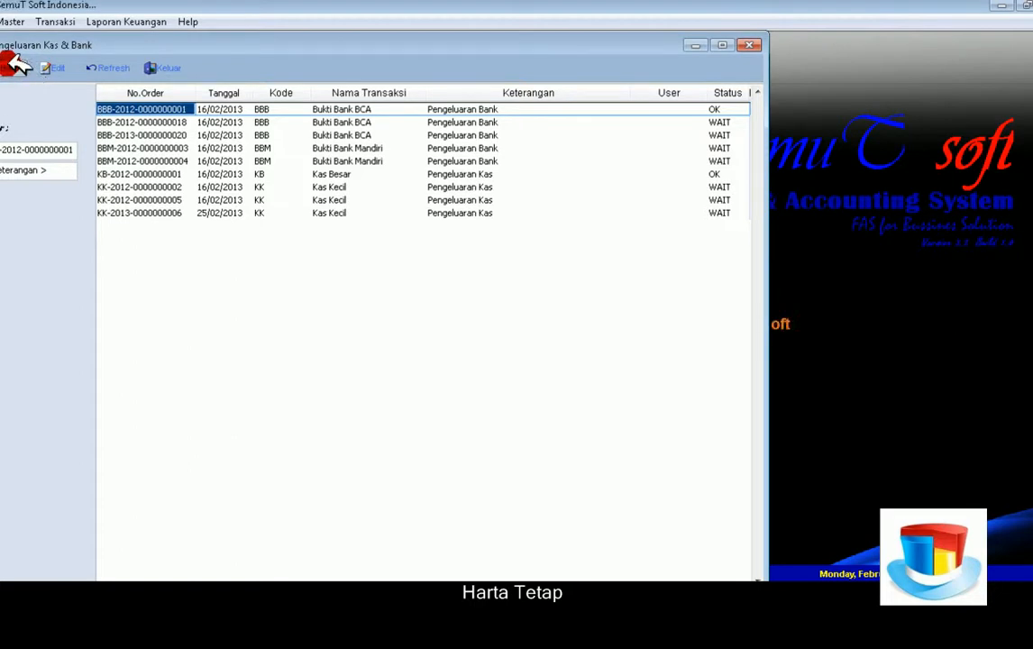
pyautogui.click(14, 65)
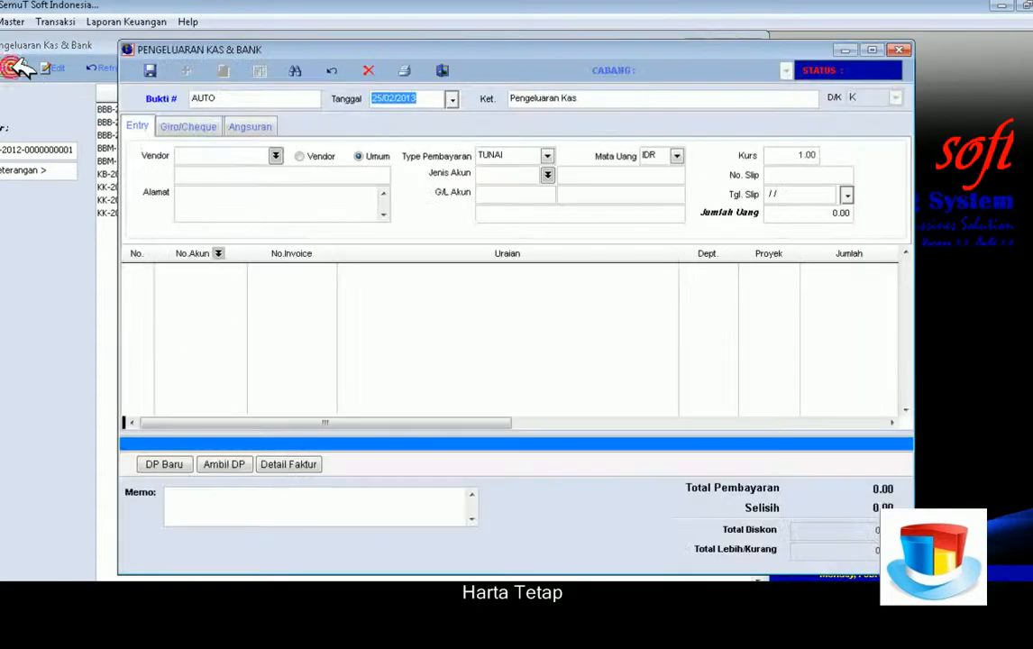
# Set the voucher as a Vendor payment by Giro to supplier Toko Serba Usaha, paid from account type BBB (Bukti Bank BCA)
pyautogui.click(301, 158)
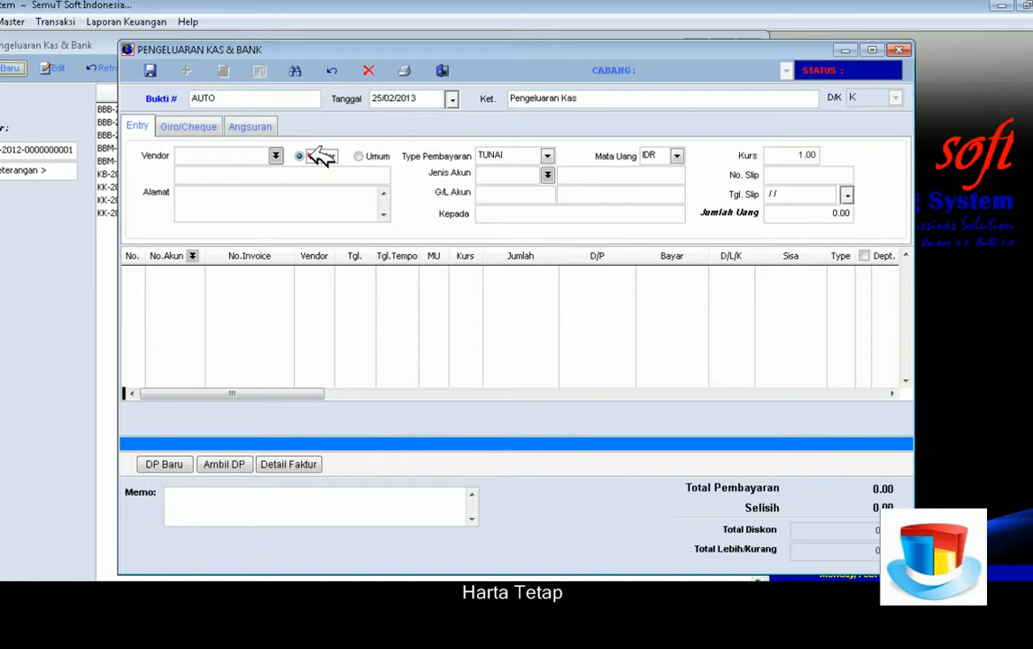
pyautogui.click(549, 155)
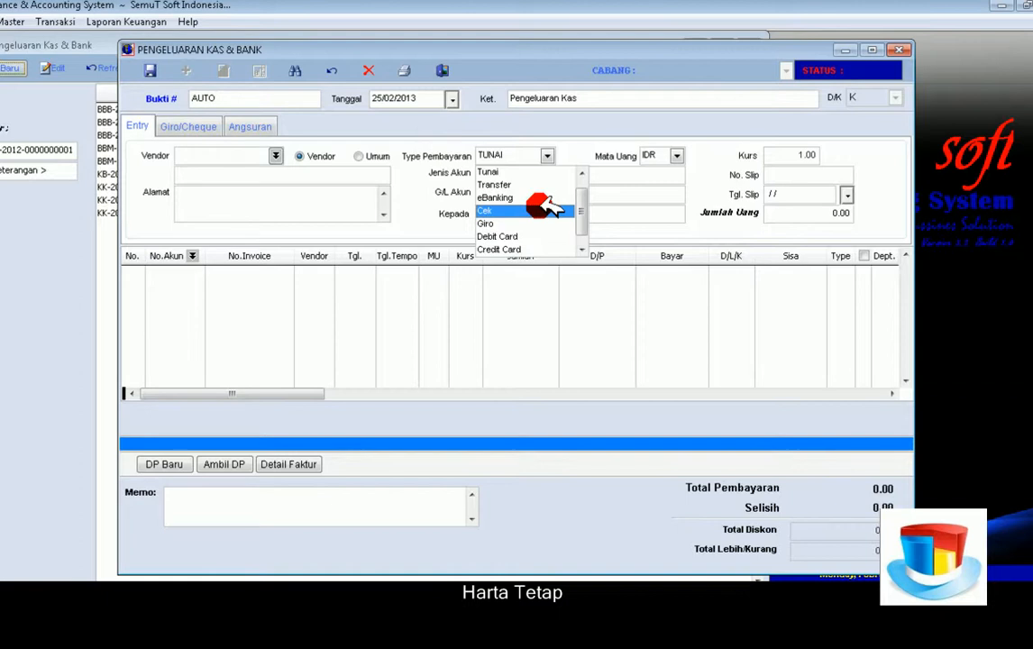
pyautogui.click(526, 222)
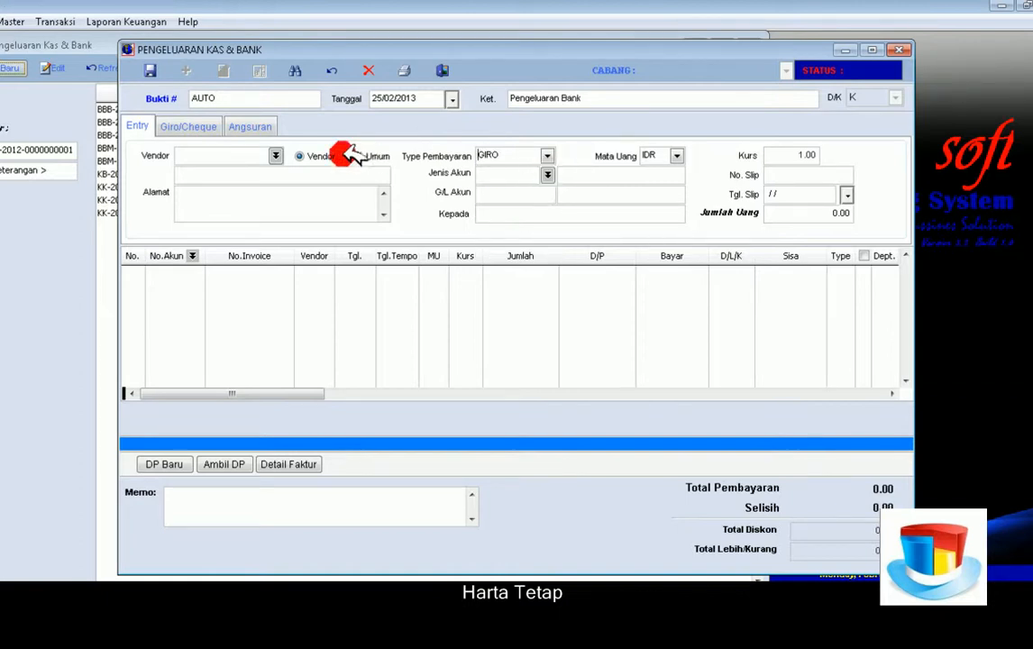
pyautogui.click(275, 155)
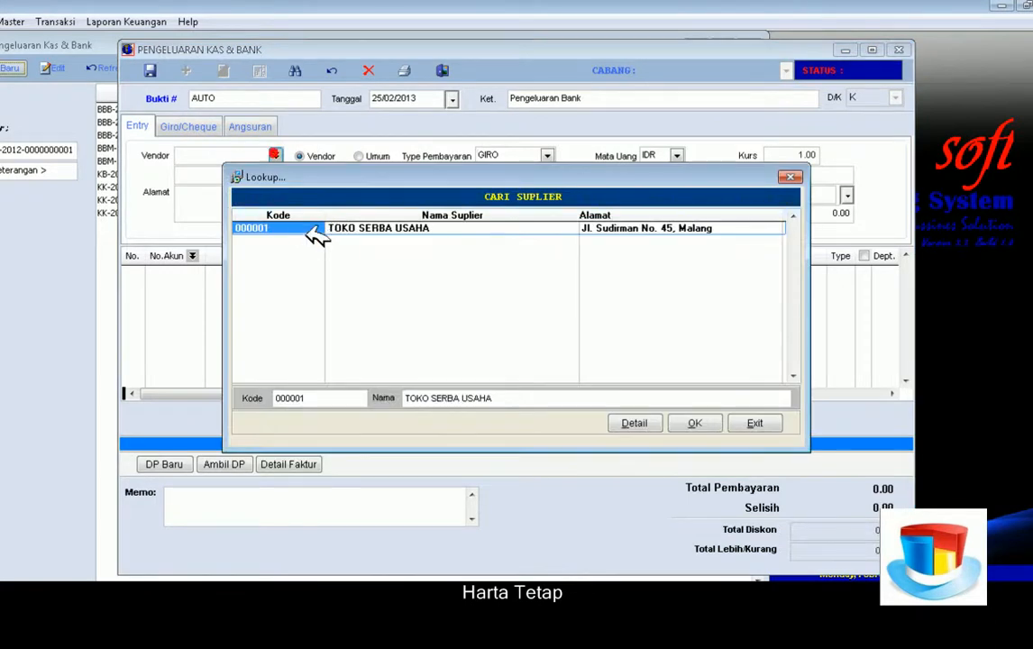
pyautogui.click(311, 227)
pyautogui.click(311, 227)
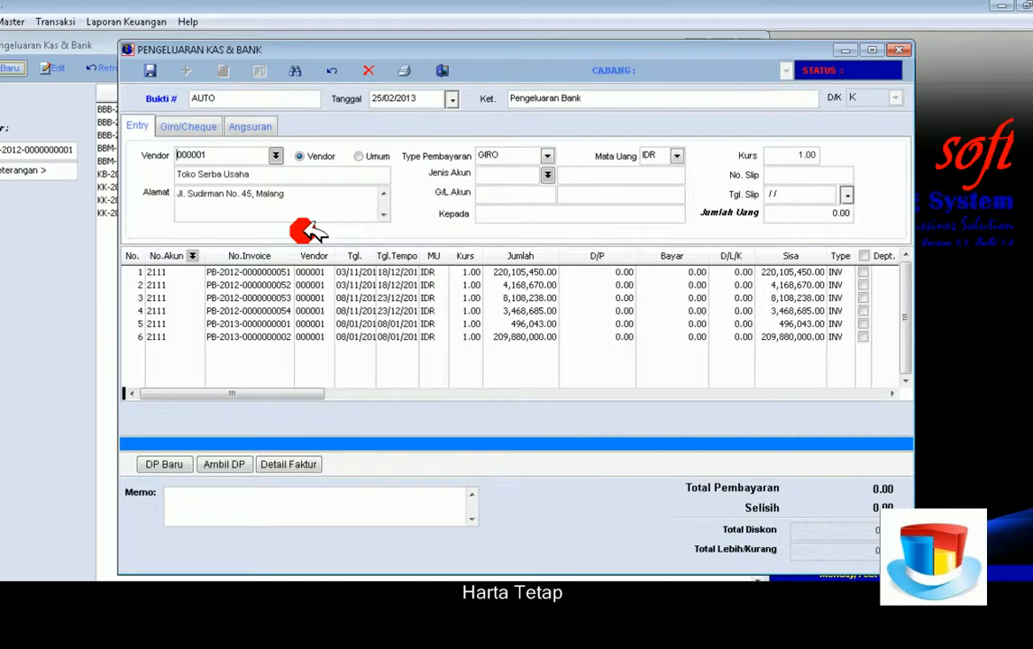
pyautogui.click(547, 174)
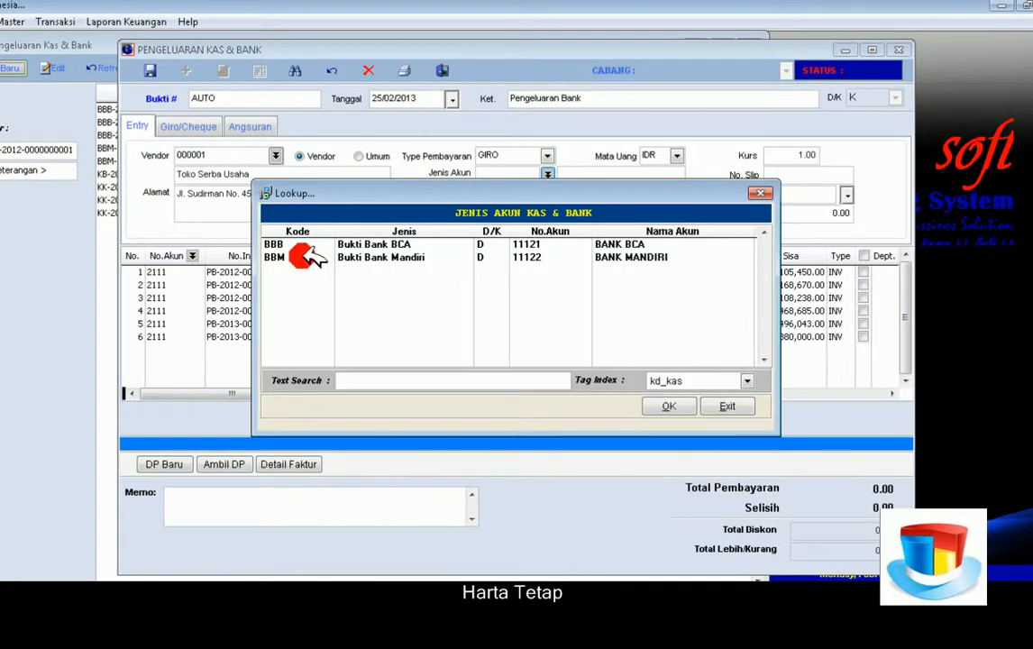
pyautogui.doubleClick(305, 246)
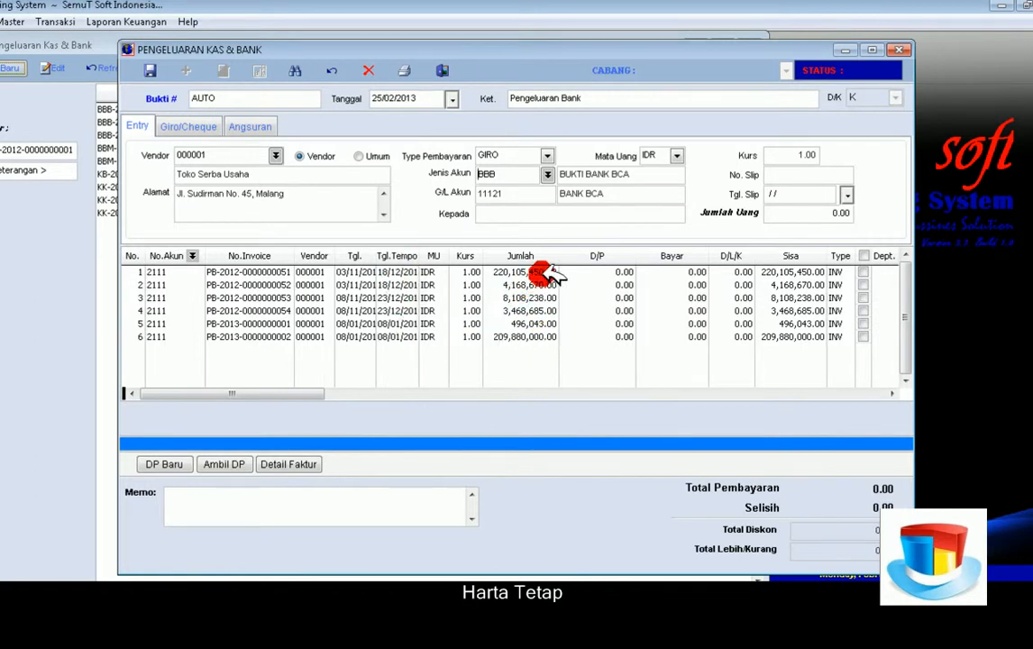
# Mark the first listed invoice for partial payment of 100,000,000.00 and save the voucher
pyautogui.click(863, 271)
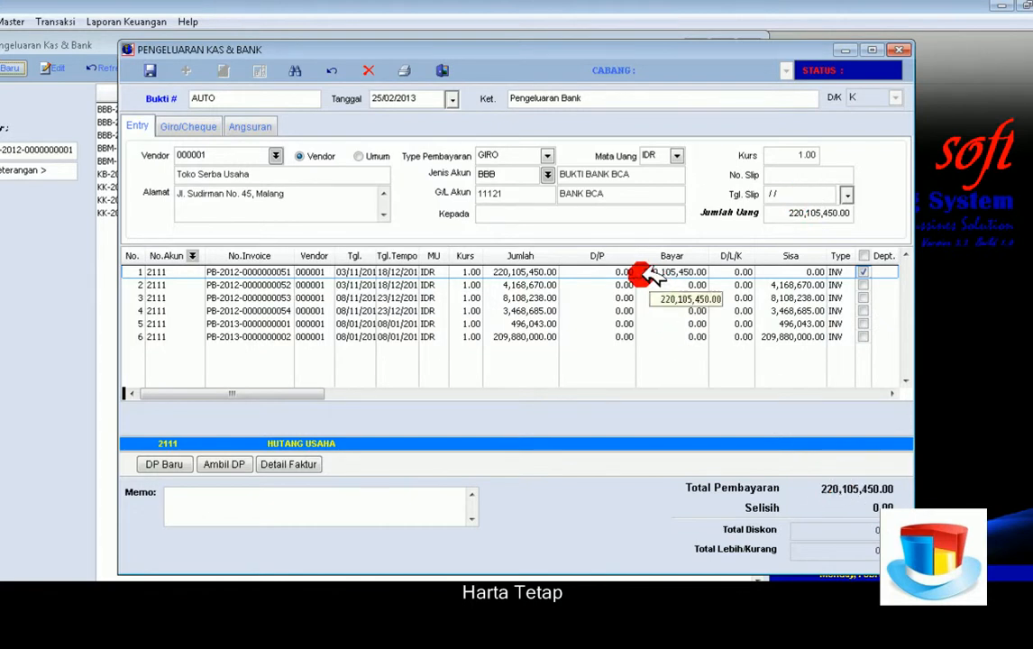
pyautogui.click(662, 272)
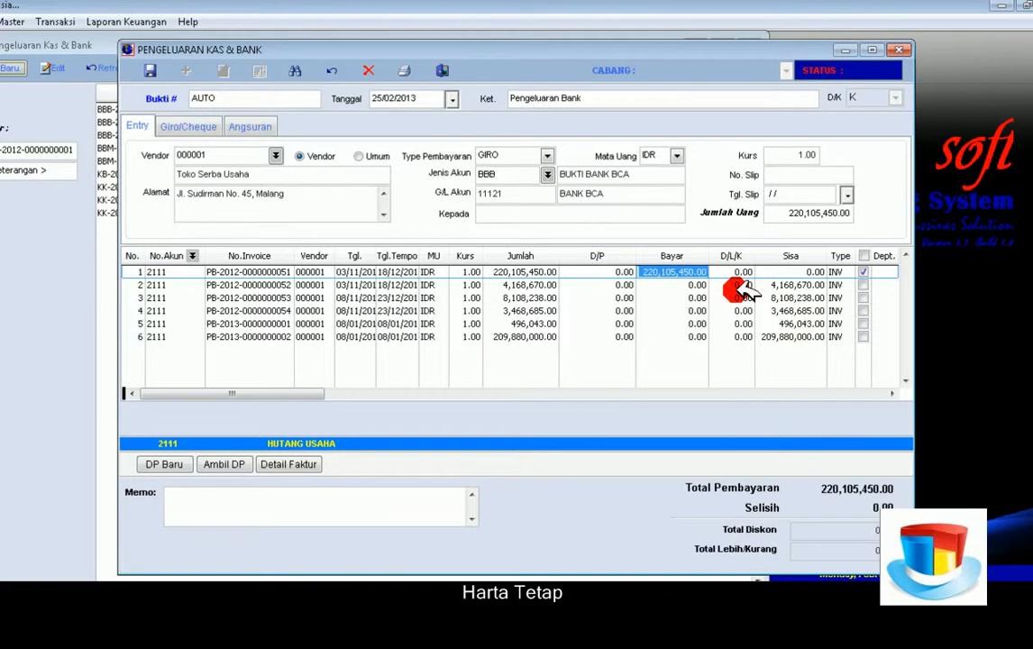
pyautogui.write('1')
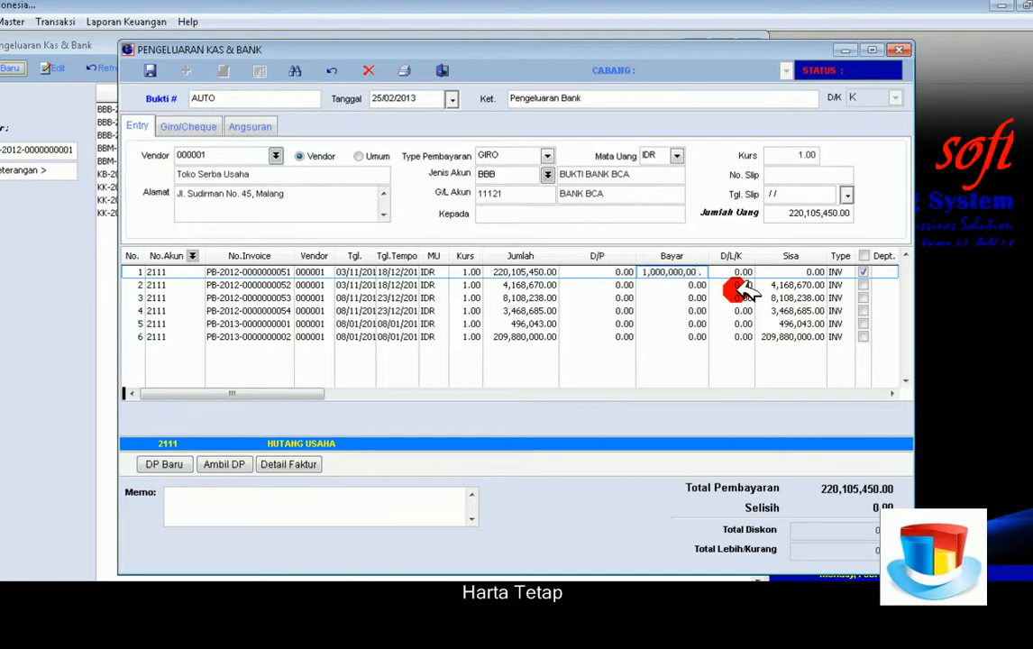
pyautogui.press('Return')
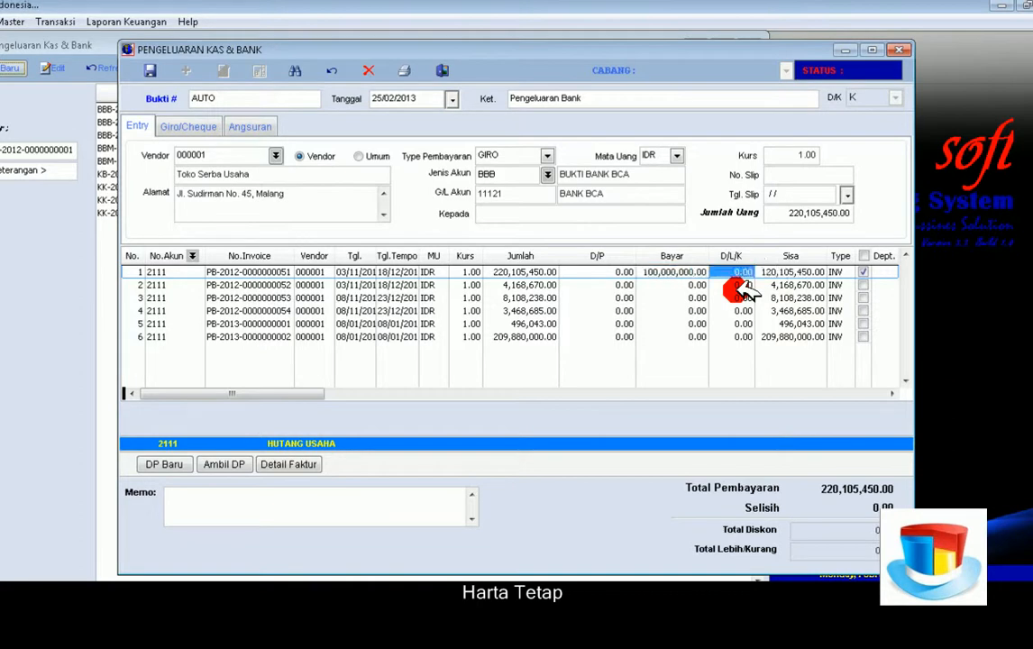
pyautogui.click(862, 272)
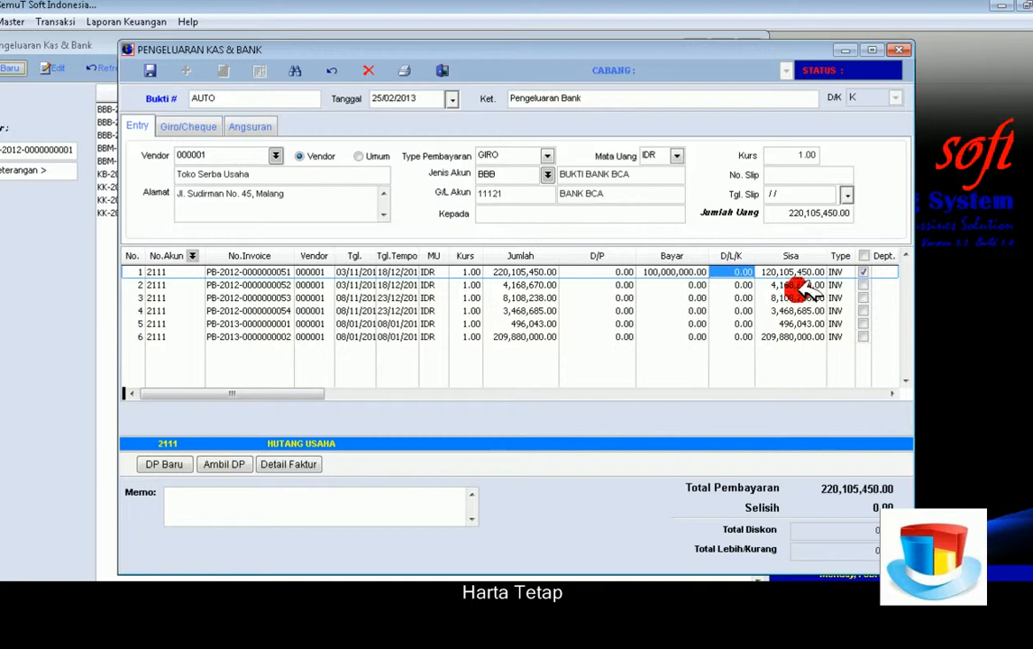
pyautogui.click(152, 70)
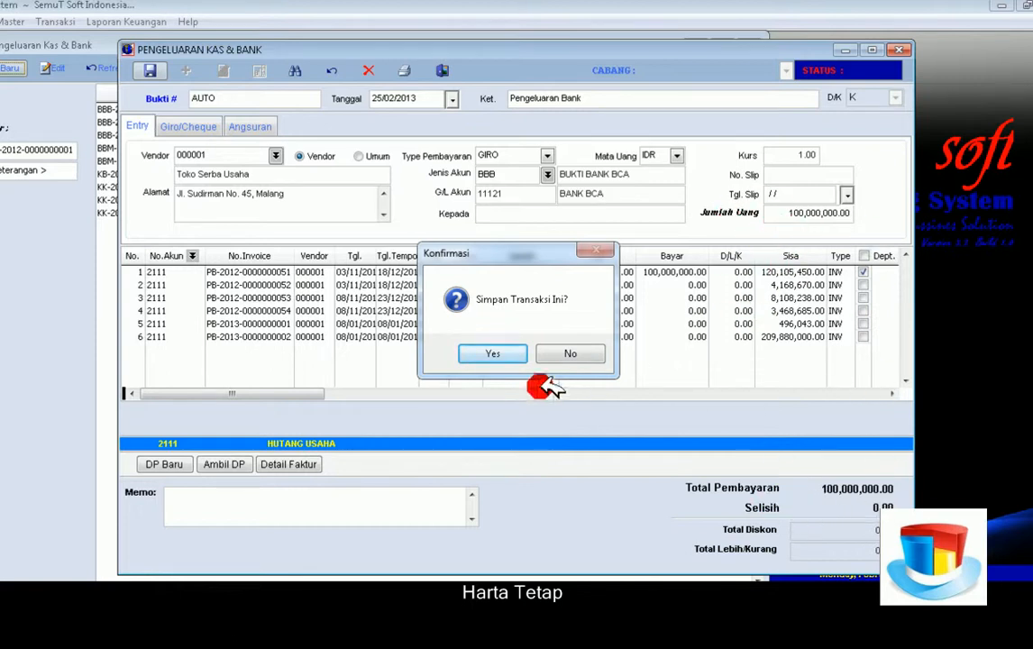
pyautogui.click(499, 353)
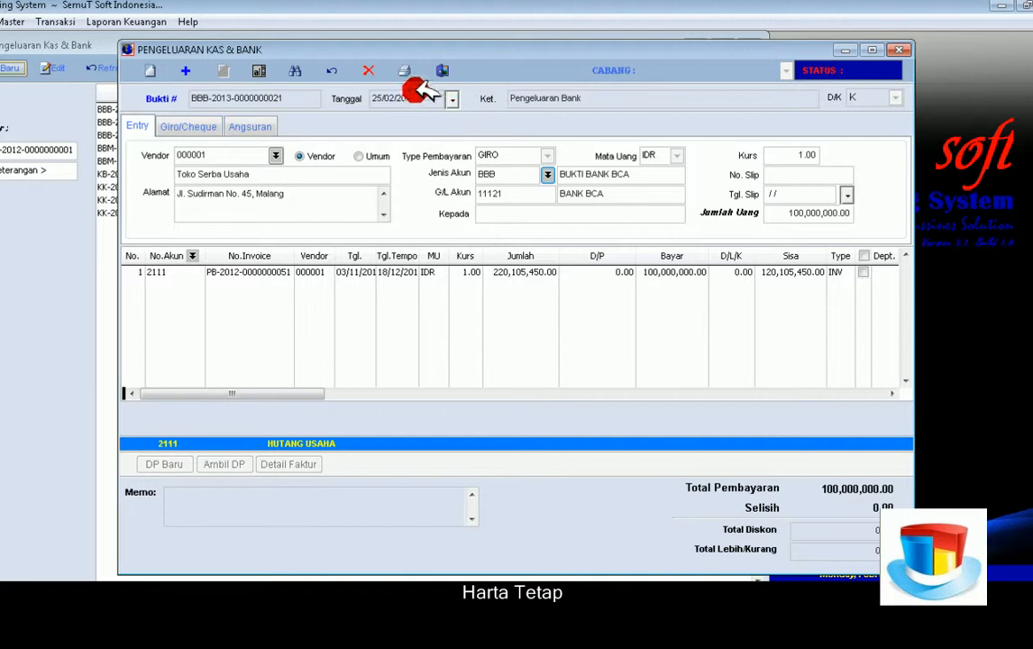
# Look up the Giro payment voucher just saved for Toko Serba Usaha and load it into the form
pyautogui.click(268, 276)
pyautogui.click(404, 70)
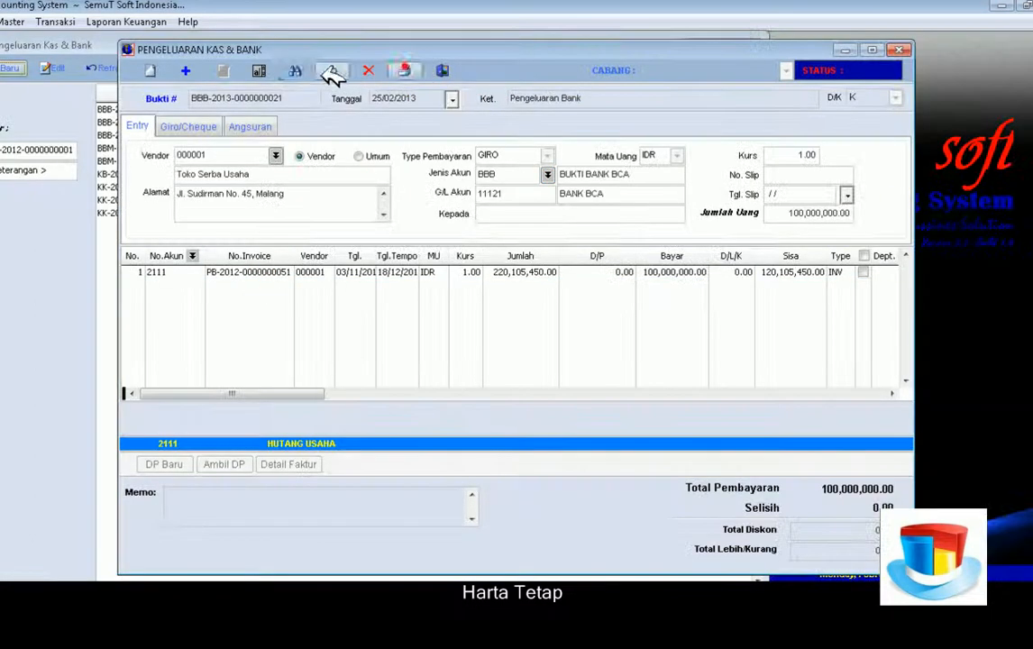
pyautogui.click(297, 71)
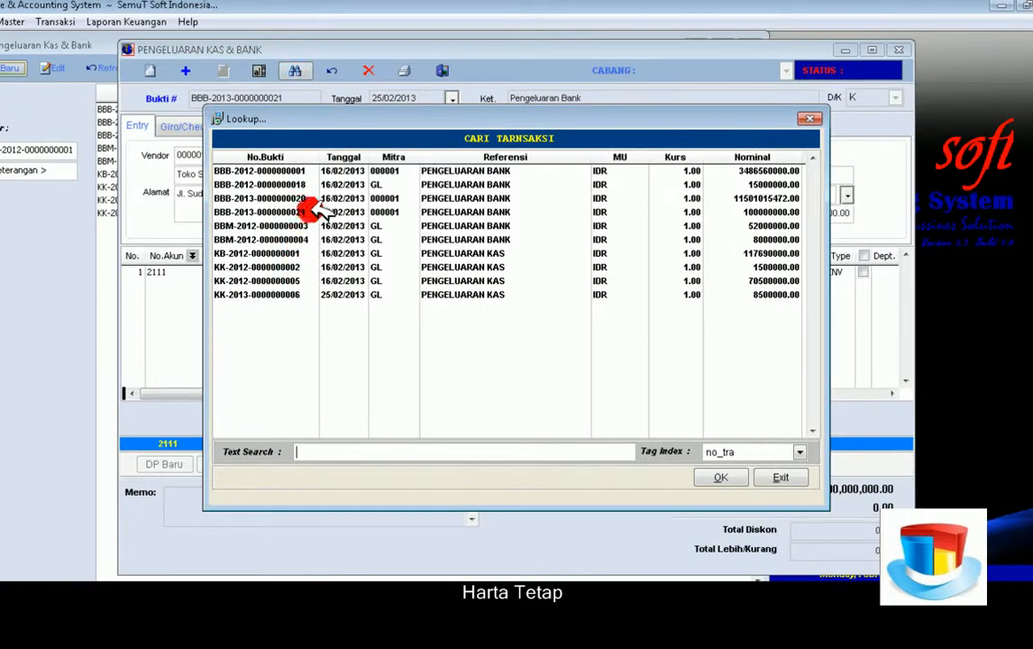
pyautogui.doubleClick(316, 213)
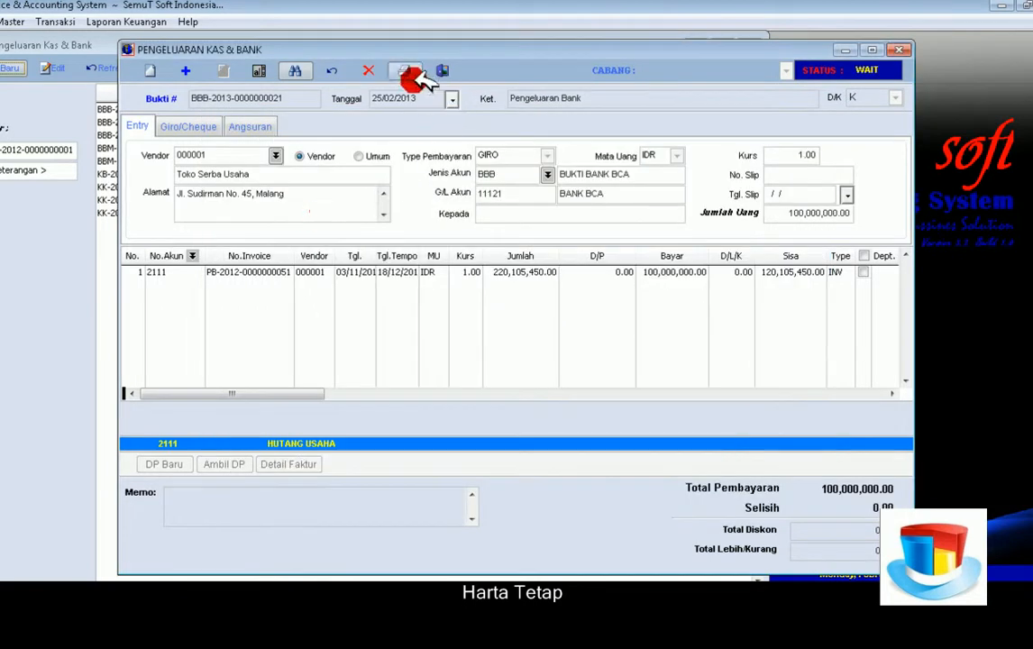
# Preview the Giro voucher's Bukti Kas Keluar printout, read through the page and close the preview
pyautogui.click(410, 72)
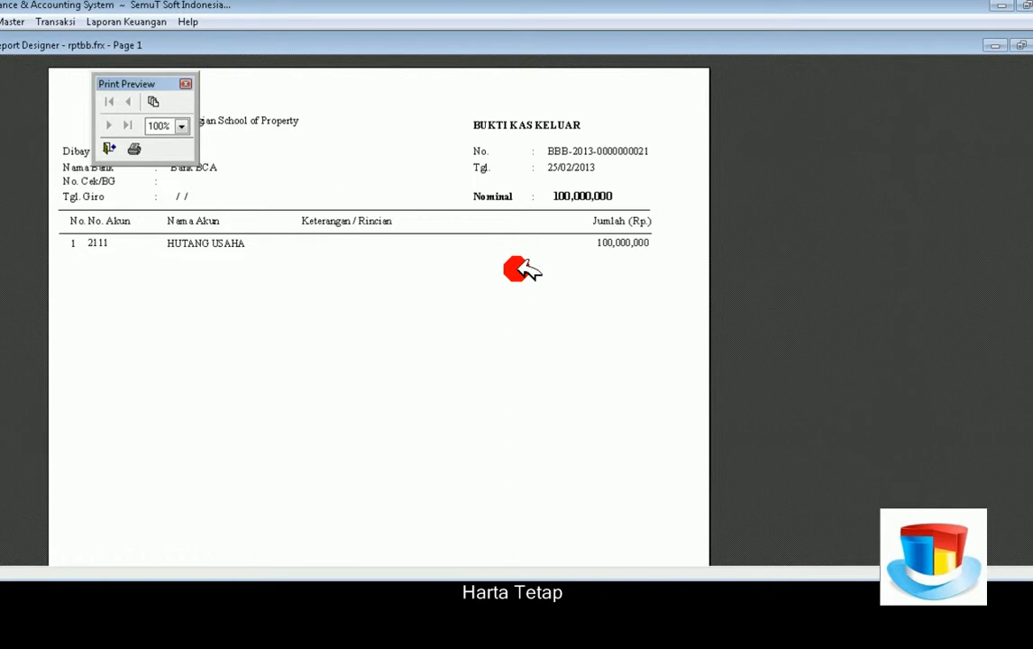
pyautogui.scroll(-6, 522, 270)
pyautogui.scroll(1, 545, 284)
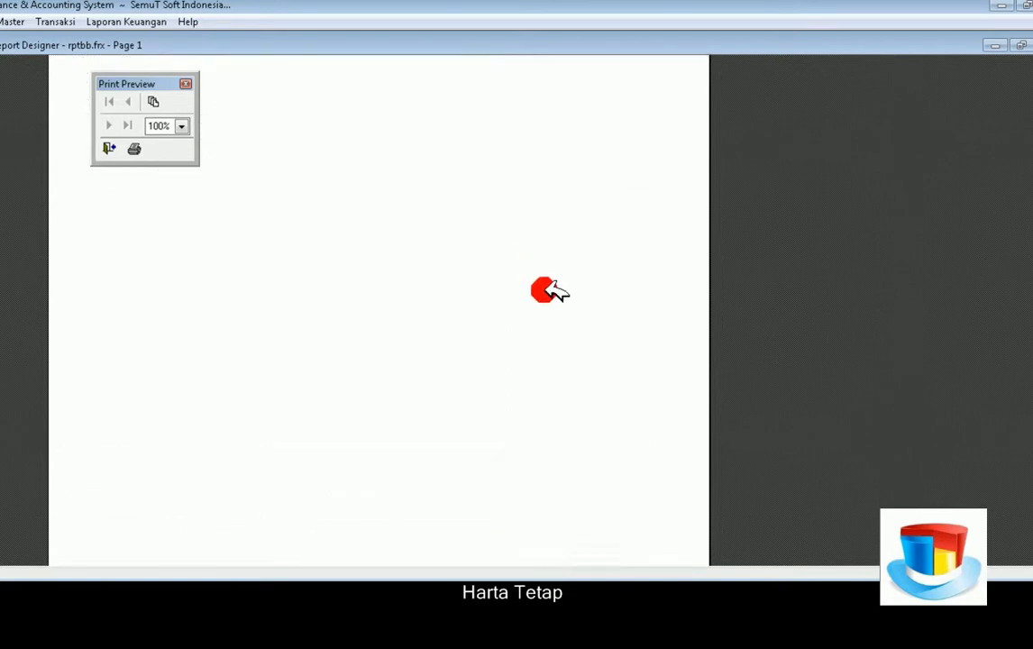
pyautogui.scroll(5, 545, 288)
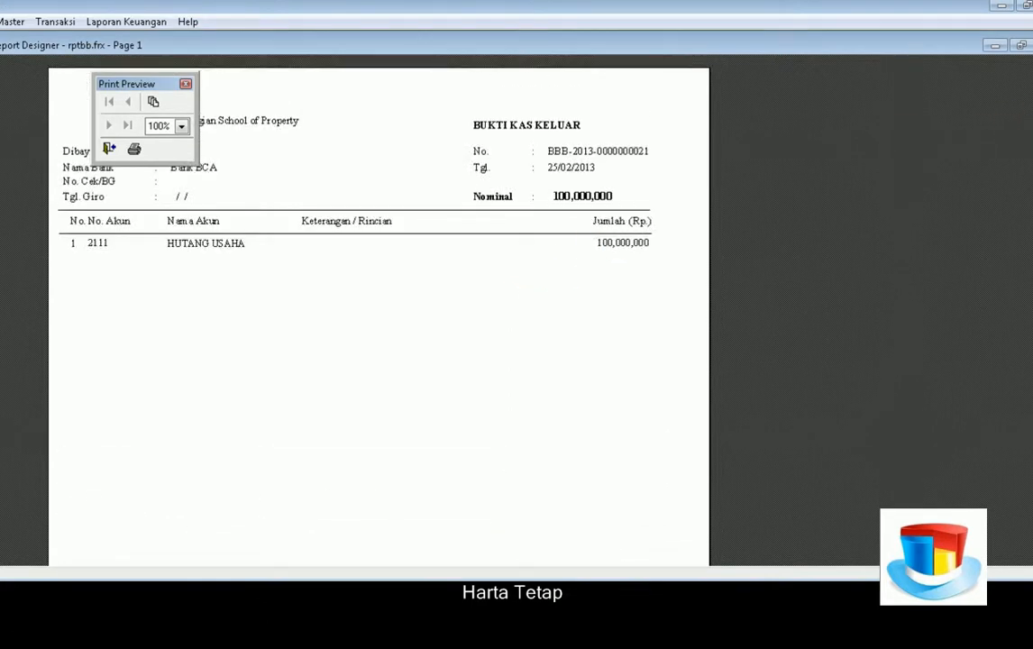
pyautogui.click(1032, 45)
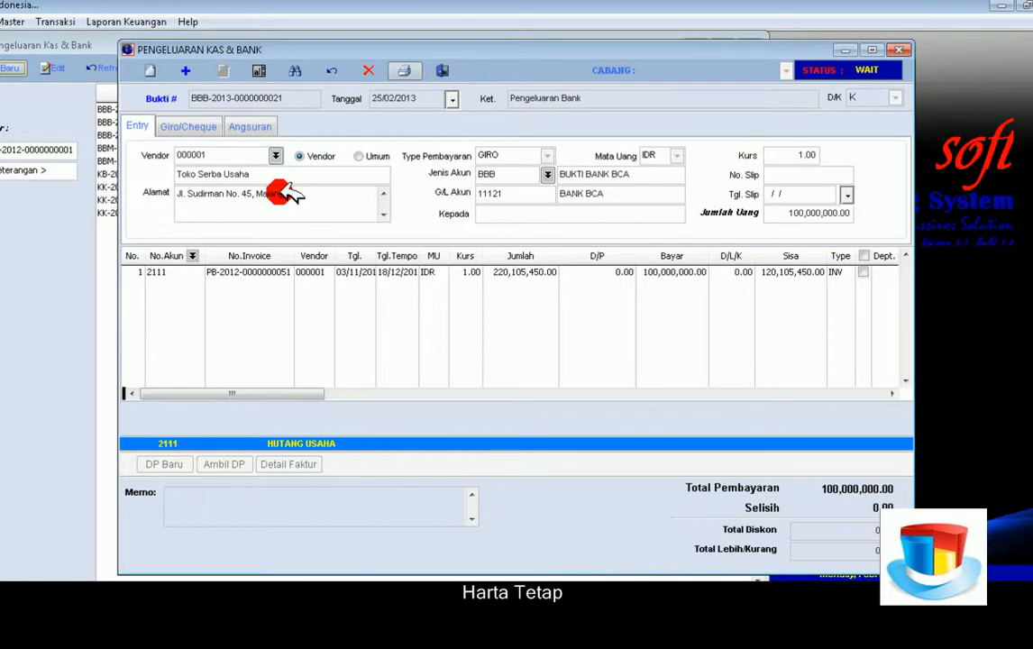
# Create a new Pengeluaran Kas & Bank voucher as a Vendor payment to supplier Toko Serba Usaha
pyautogui.click(183, 70)
pyautogui.click(307, 156)
pyautogui.click(275, 156)
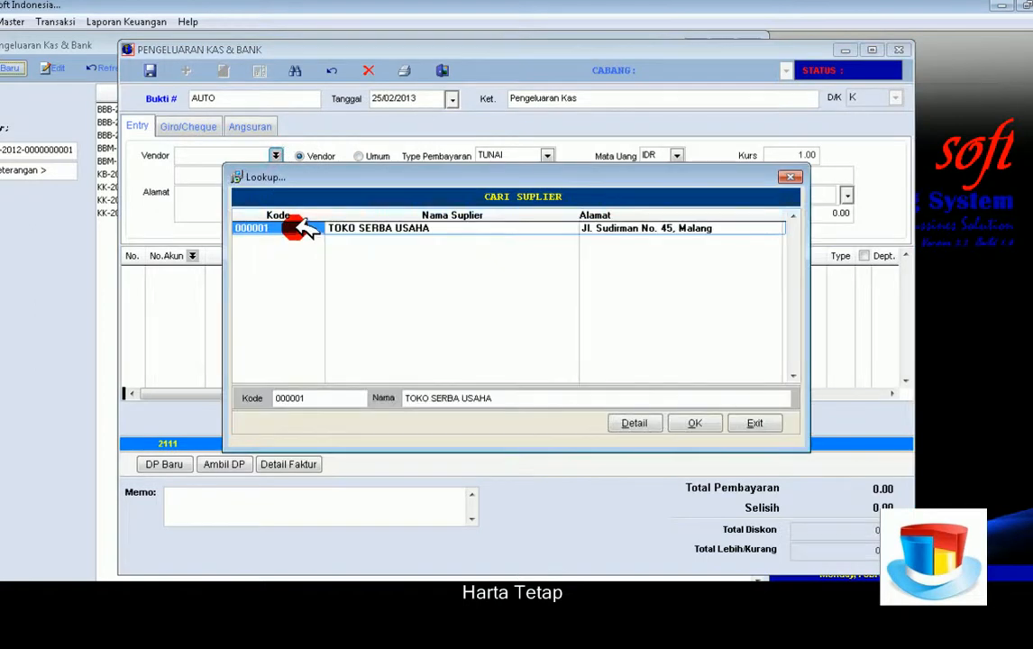
pyautogui.doubleClick(302, 229)
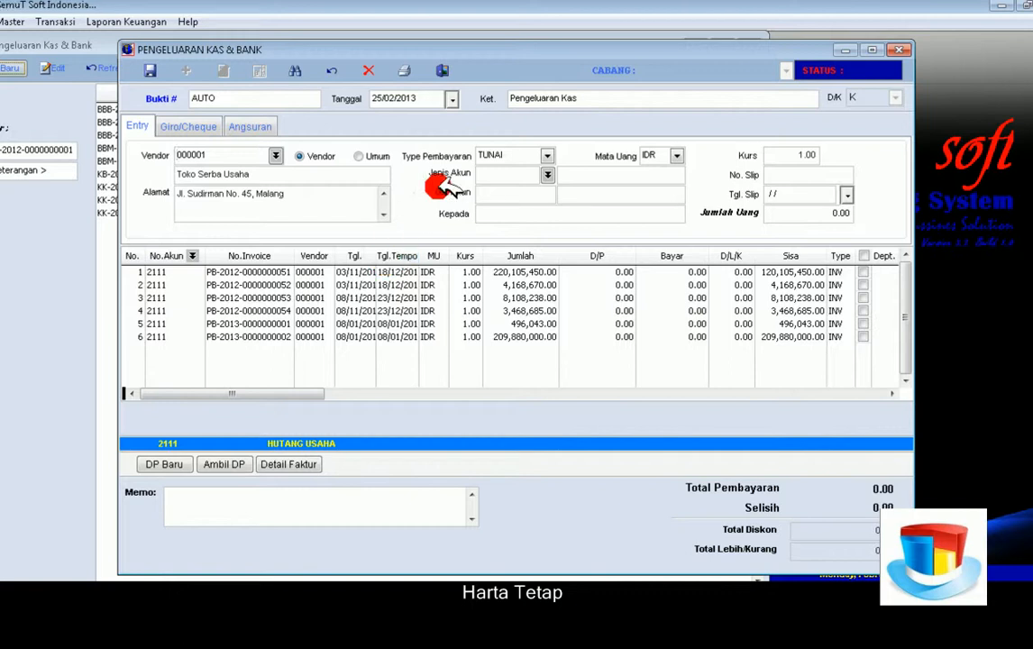
# Set the voucher's payment type to Cek and its account type to BBB (Bukti Bank BCA)
pyautogui.click(548, 155)
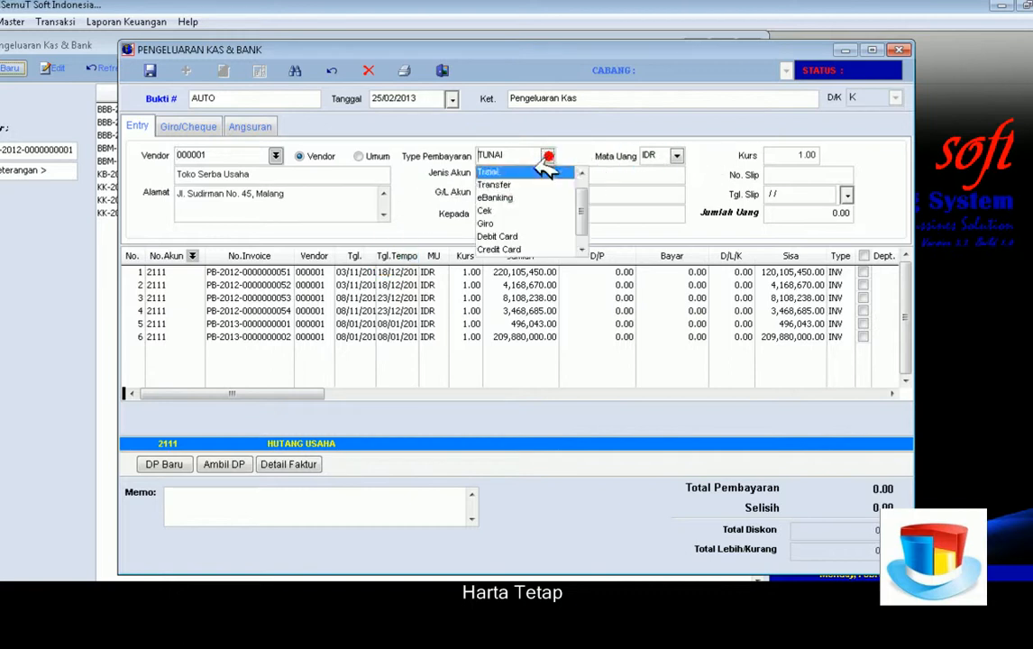
pyautogui.click(501, 213)
pyautogui.click(547, 173)
pyautogui.click(311, 238)
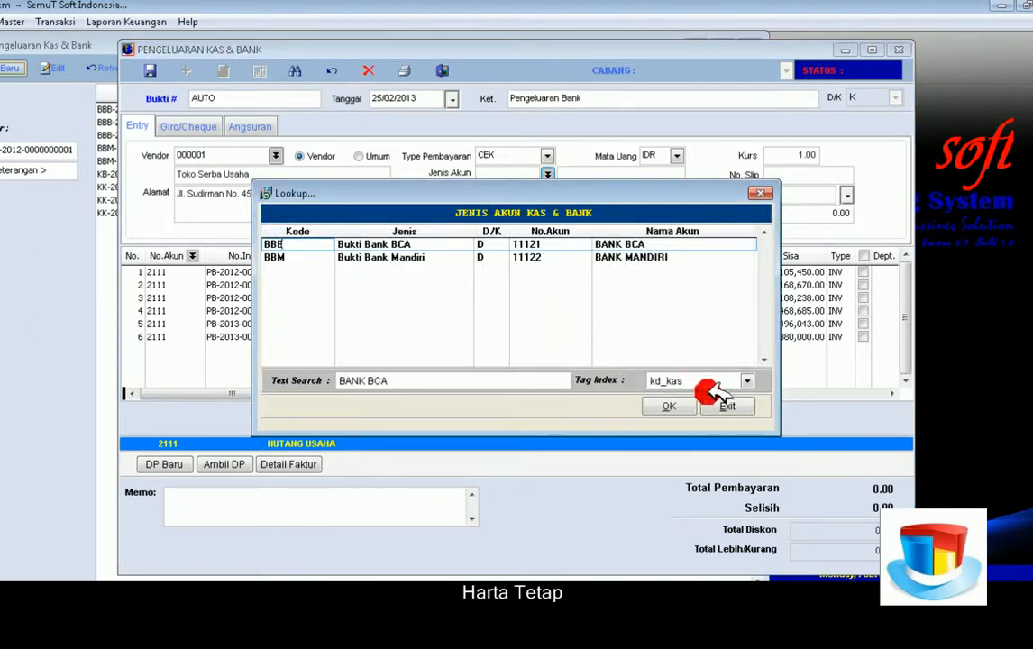
pyautogui.click(669, 405)
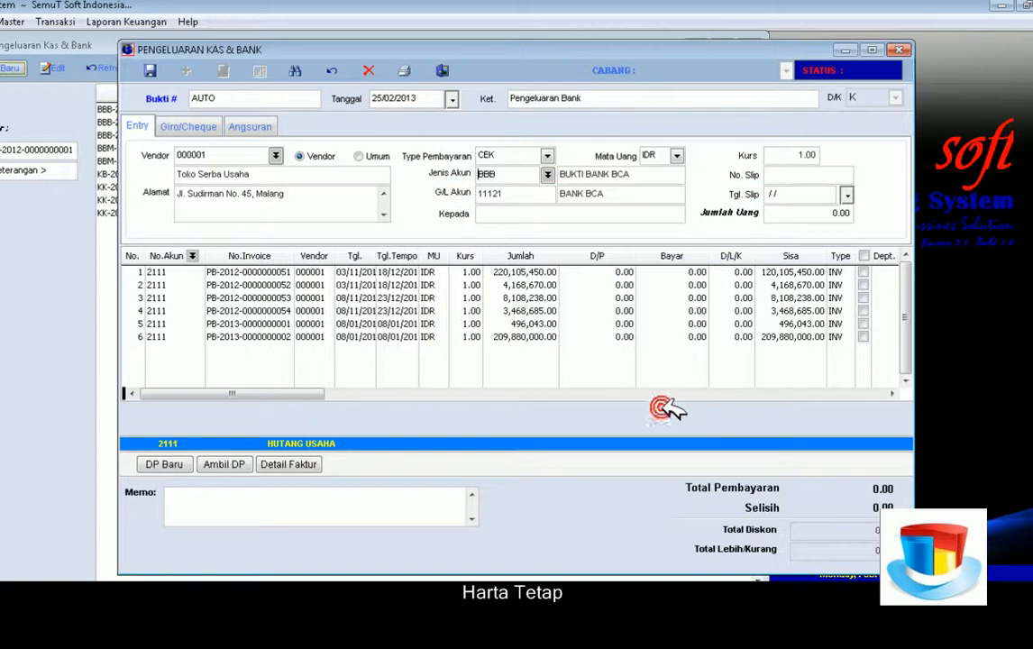
# Mark the first listed invoice for full payment of its remaining balance, save the voucher and close it
pyautogui.click(864, 271)
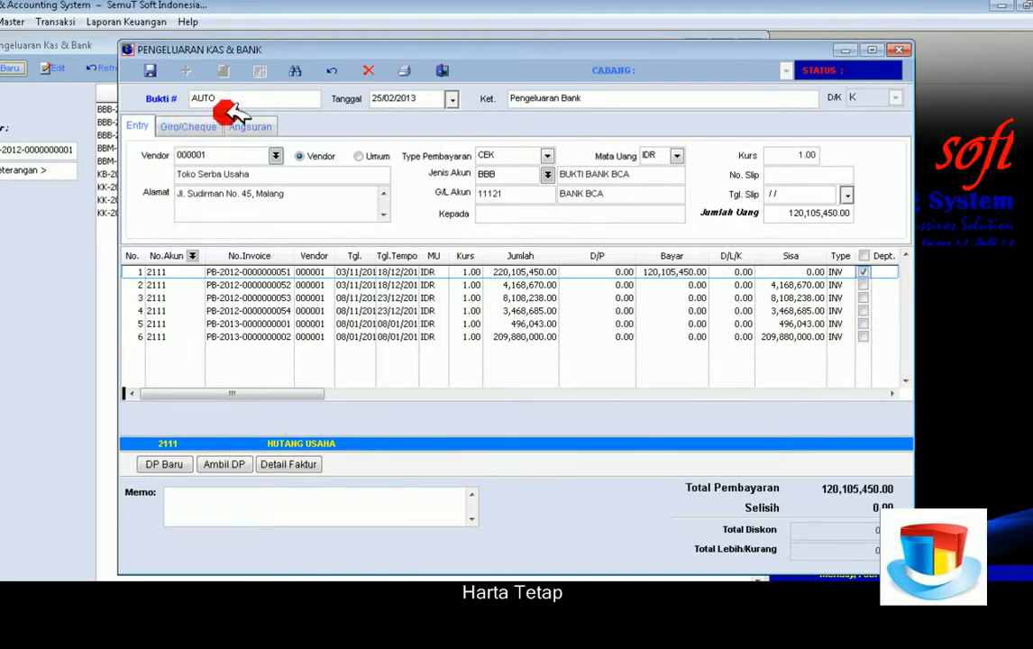
pyautogui.click(161, 72)
pyautogui.click(503, 352)
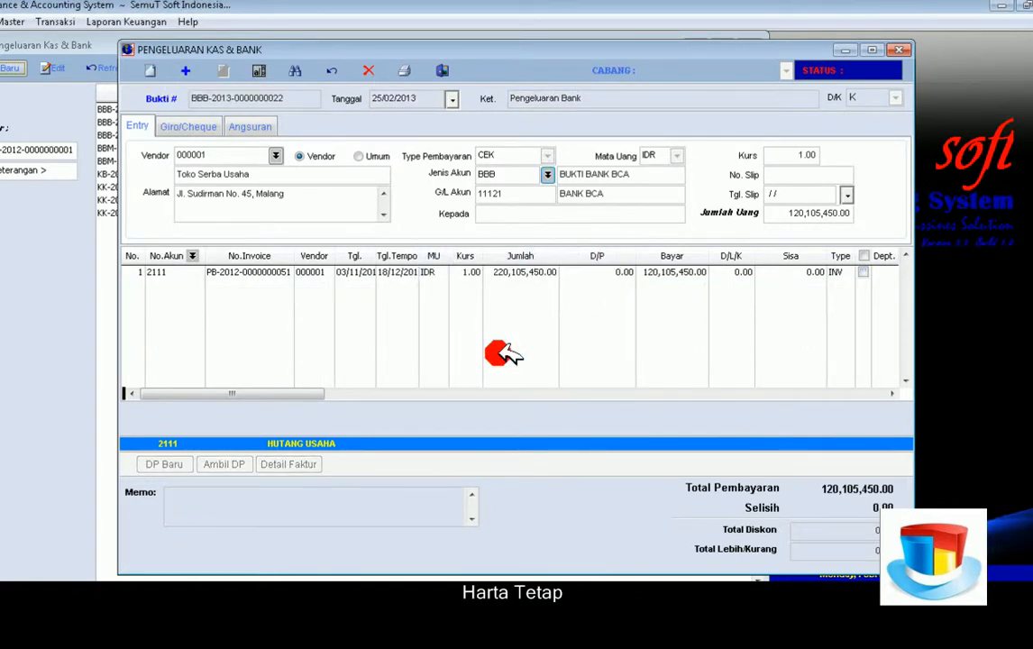
pyautogui.click(446, 69)
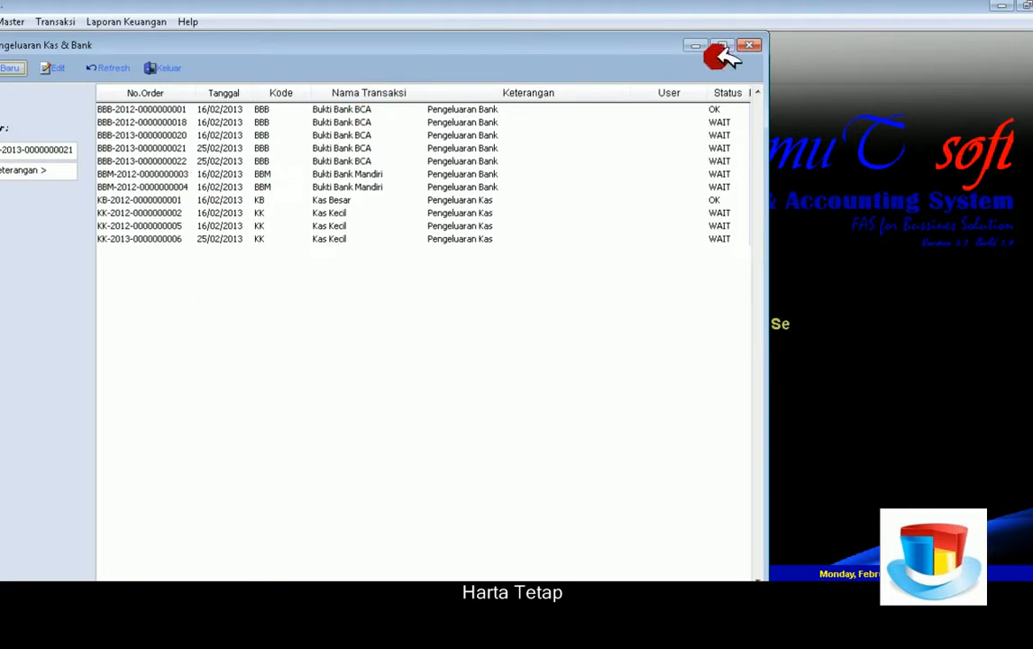
pyautogui.click(752, 45)
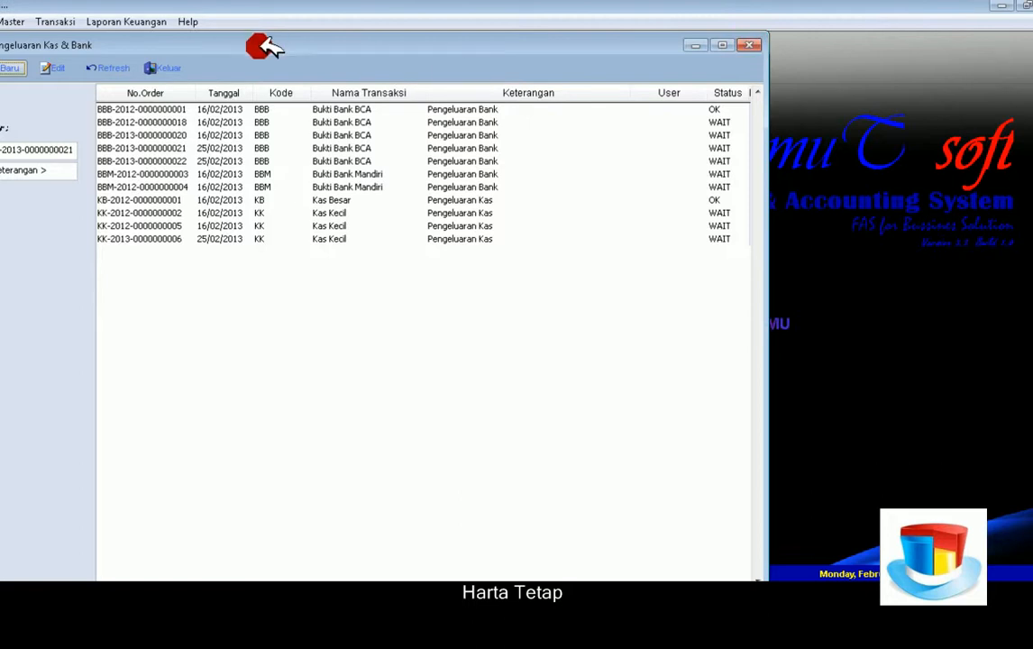
# Preview the Journal Voucher / Jurnal Umum accounting report for the period 01-01-2013 to 28-02-2013
pyautogui.click(133, 22)
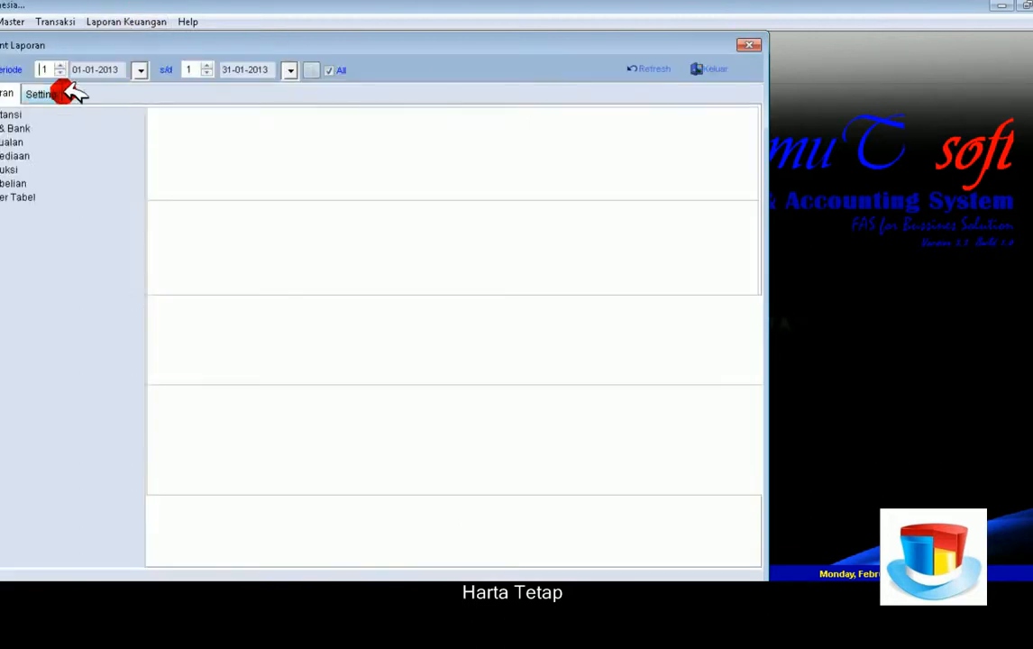
pyautogui.click(14, 113)
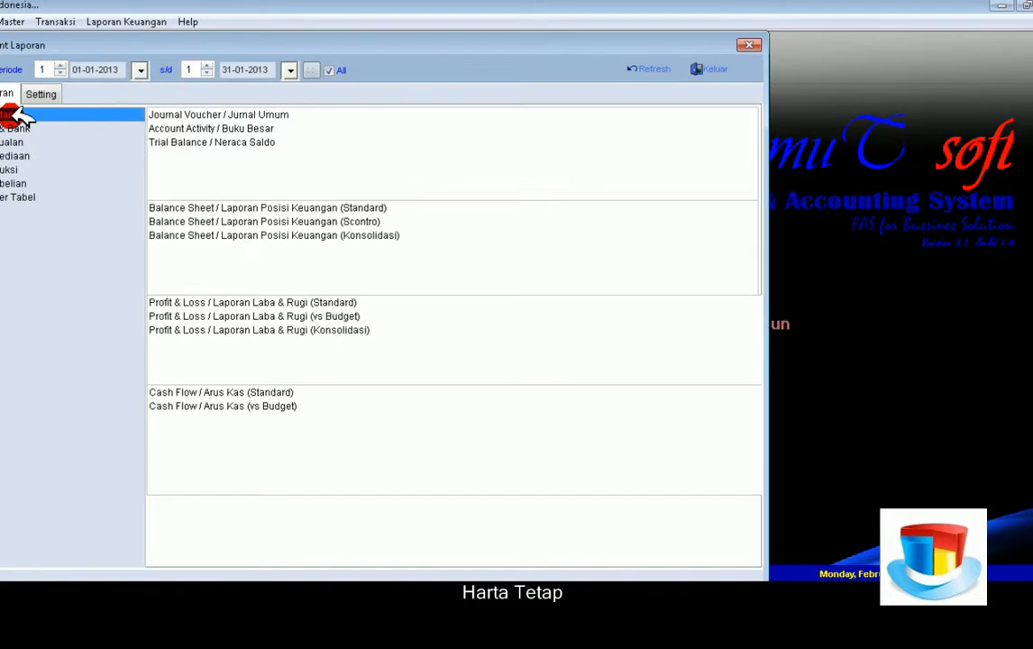
pyautogui.doubleClick(194, 113)
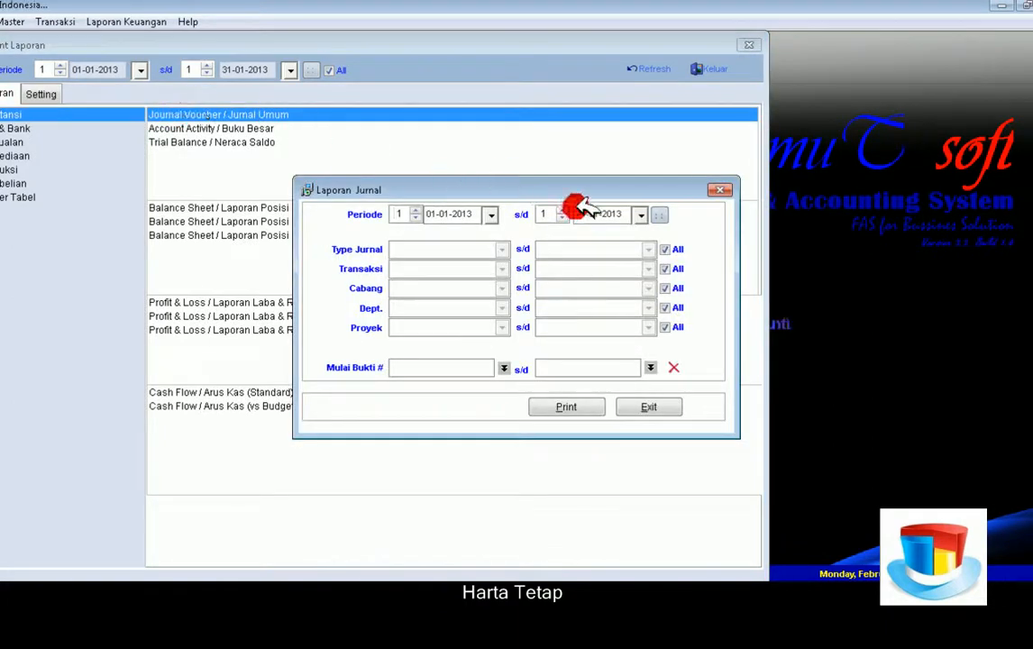
pyautogui.click(566, 406)
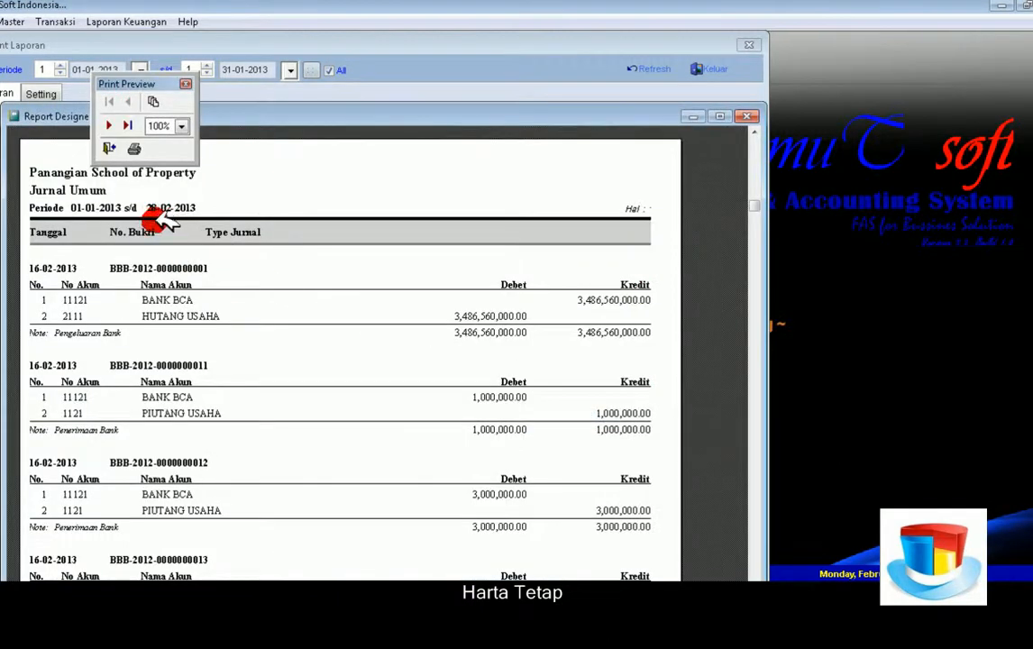
# Examine the 25-02-2013 journal entries for the two Bank BCA payments, and close the preview and the report dialog
pyautogui.scroll(-2, 185, 237)
pyautogui.scroll(-2, 189, 240)
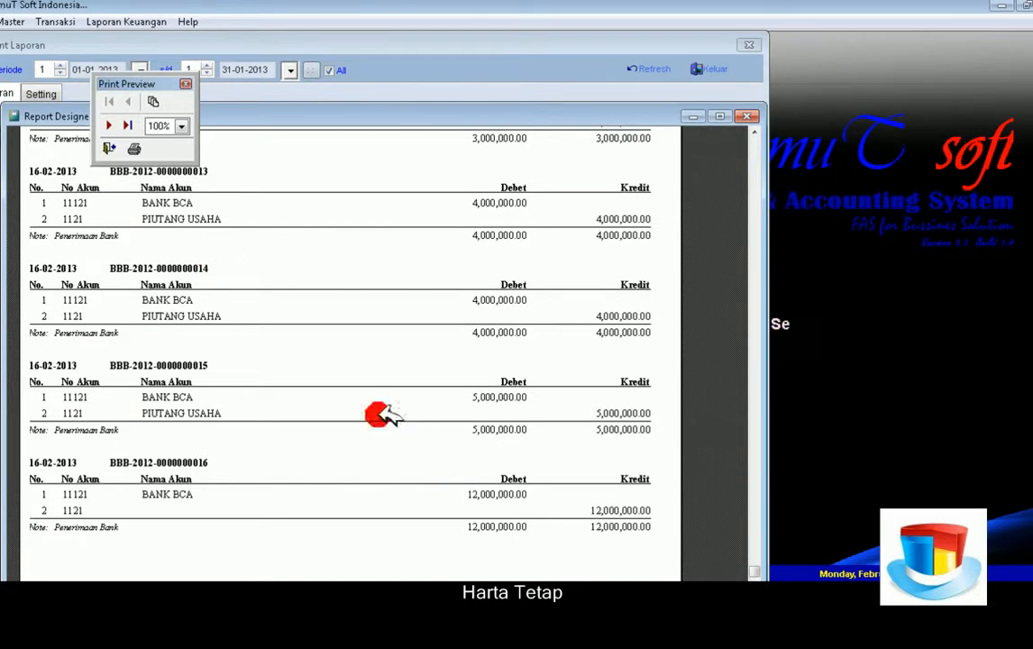
pyautogui.click(109, 125)
pyautogui.scroll(3, 361, 298)
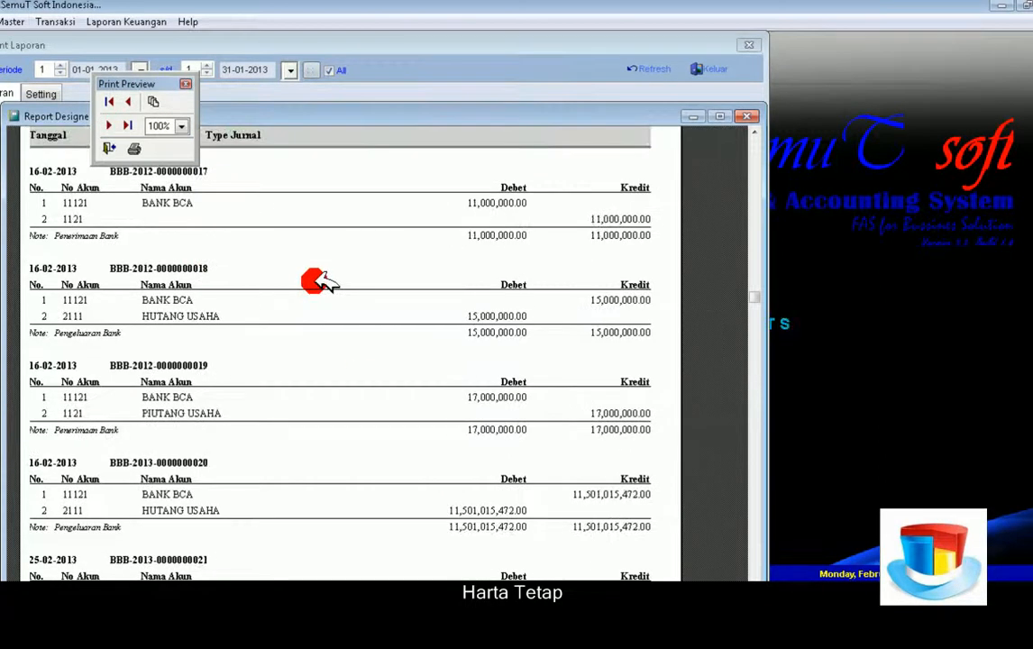
pyautogui.scroll(-10, 320, 281)
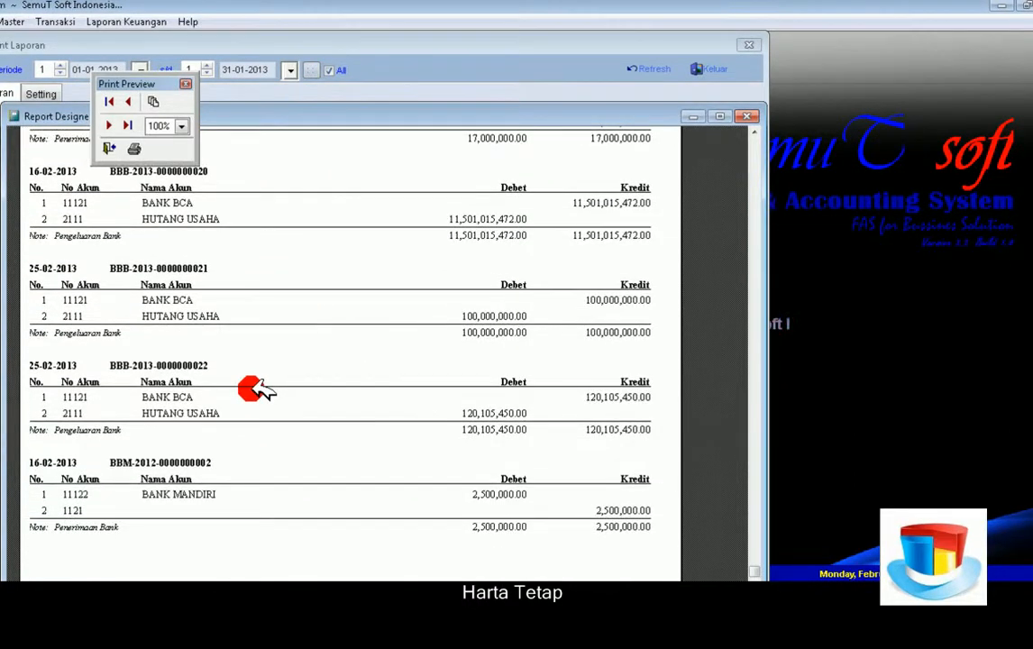
pyautogui.scroll(-1, 257, 381)
pyautogui.scroll(-1, 257, 381)
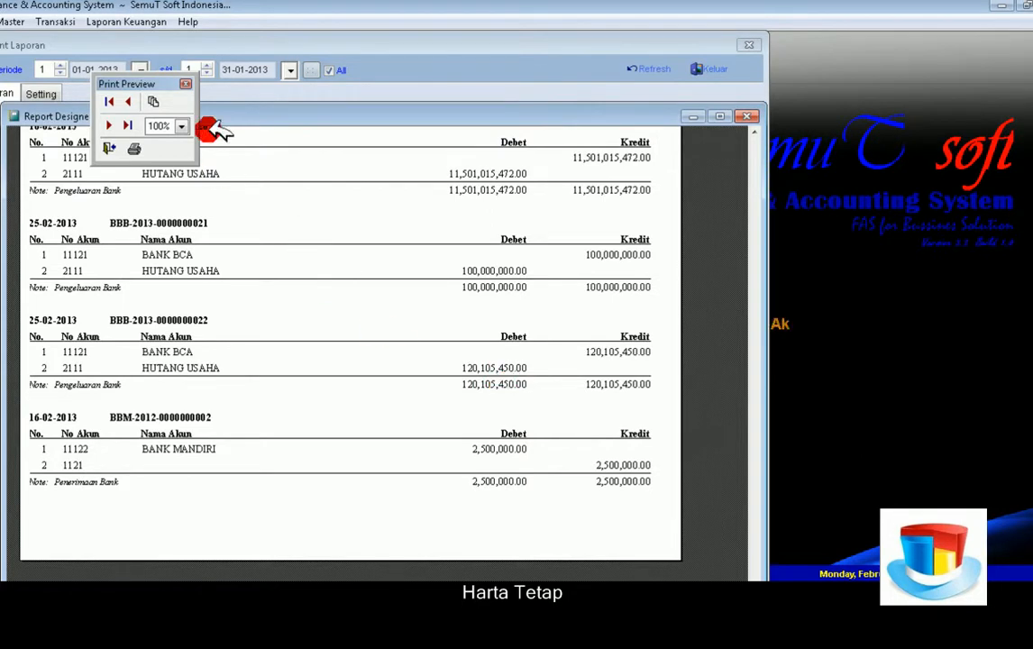
pyautogui.click(753, 111)
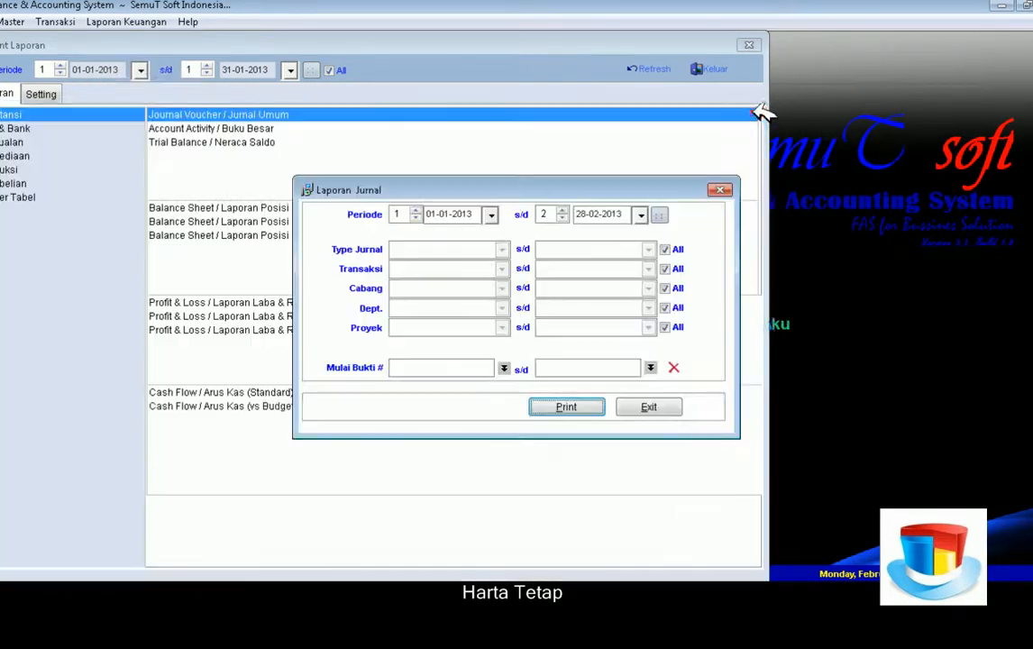
pyautogui.click(721, 188)
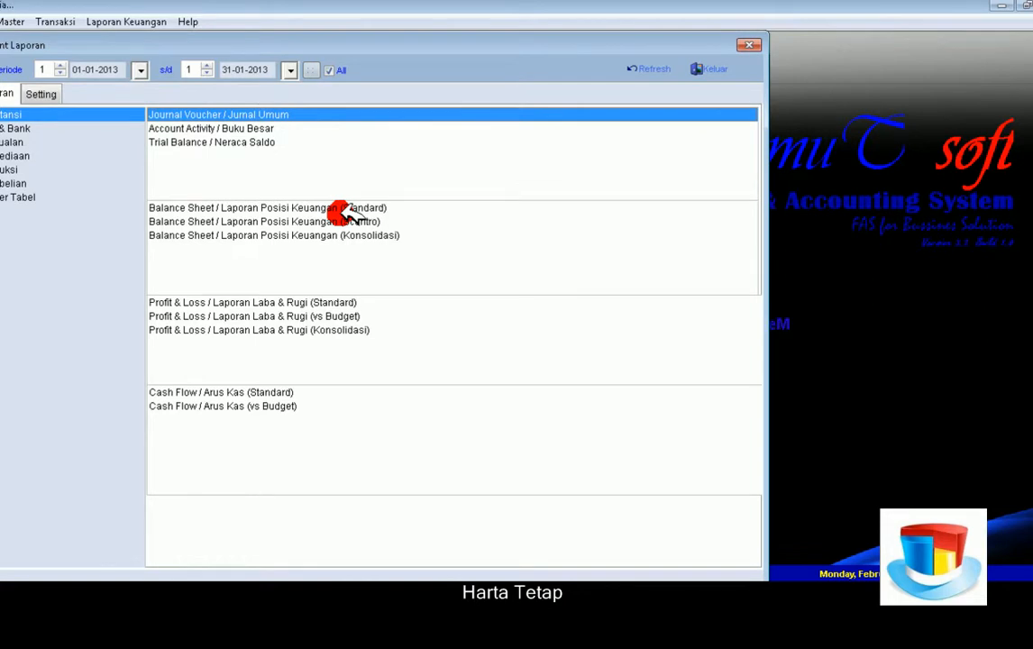
# Preview the standard Balance Sheet as of 28-02-2013, check the Bank BCA line, and close the report
pyautogui.doubleClick(358, 205)
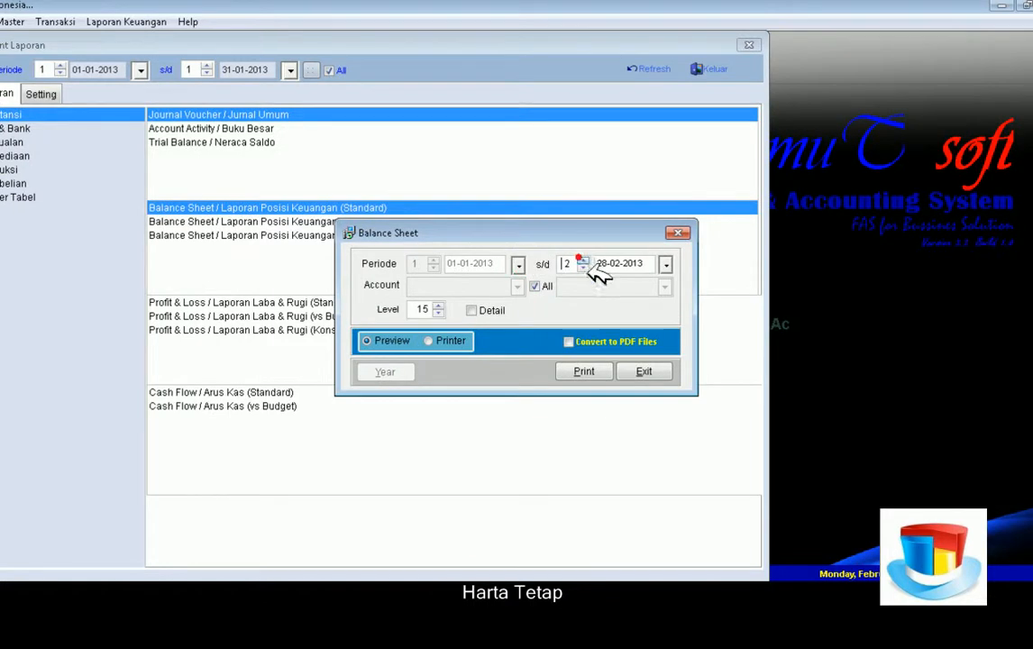
pyautogui.click(584, 369)
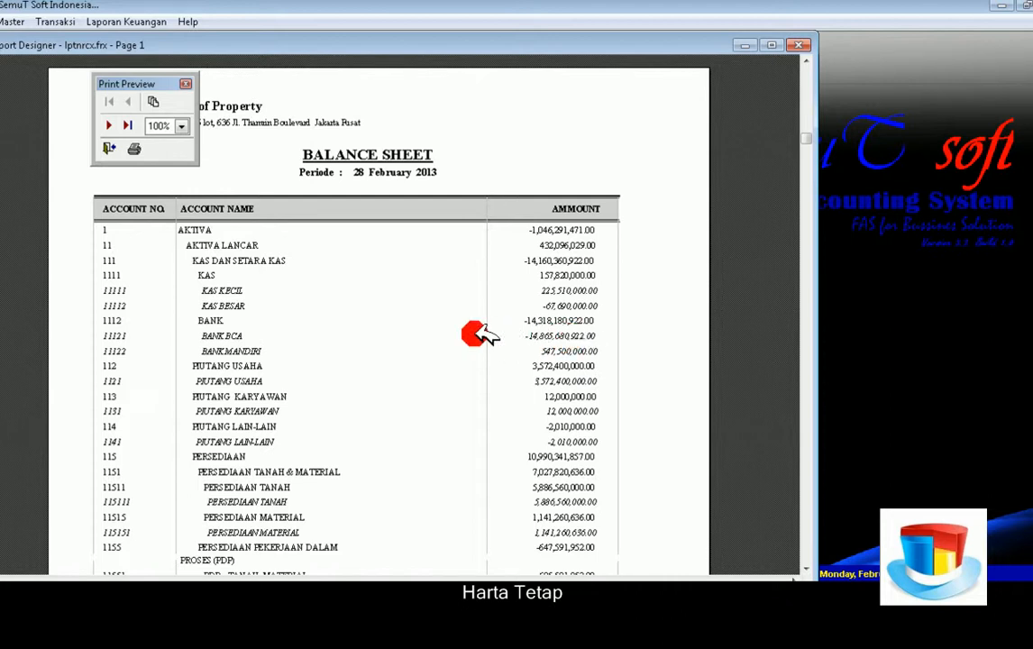
pyautogui.click(800, 49)
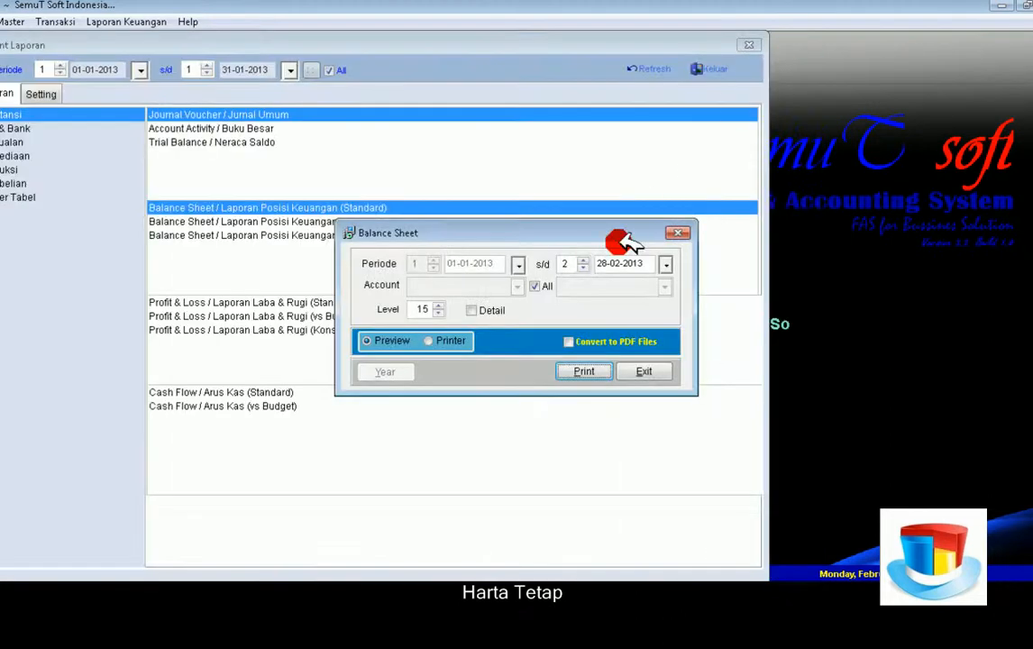
pyautogui.click(655, 368)
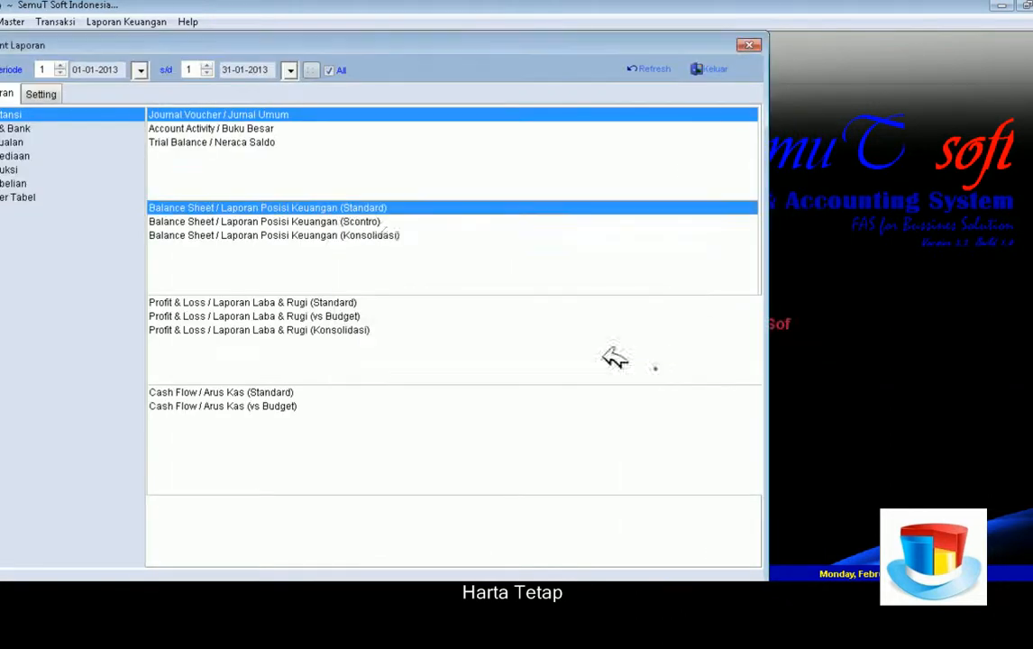
# Preview the Account Activity / Buku Besar report for account 11121 BANK BCA from 01-01-2013 to 28-02-2013
pyautogui.doubleClick(267, 128)
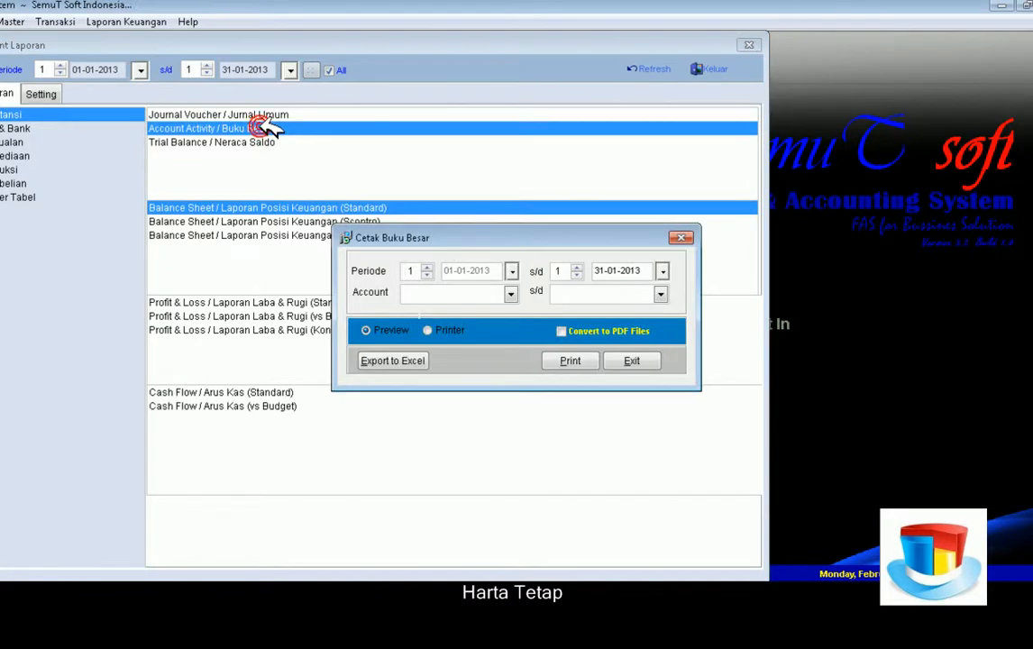
pyautogui.click(577, 267)
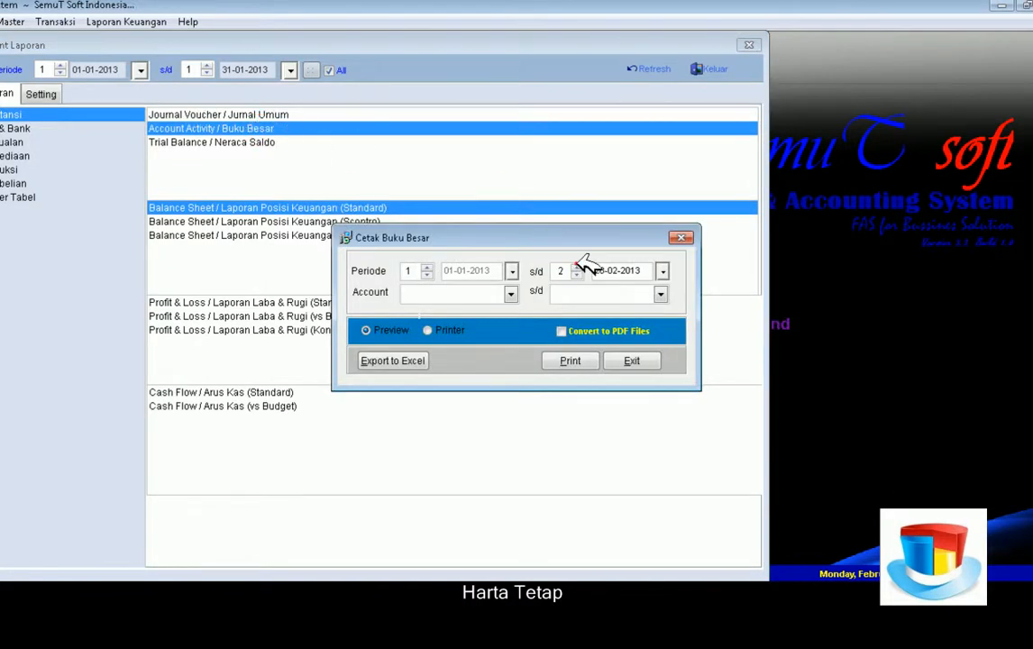
pyautogui.click(510, 292)
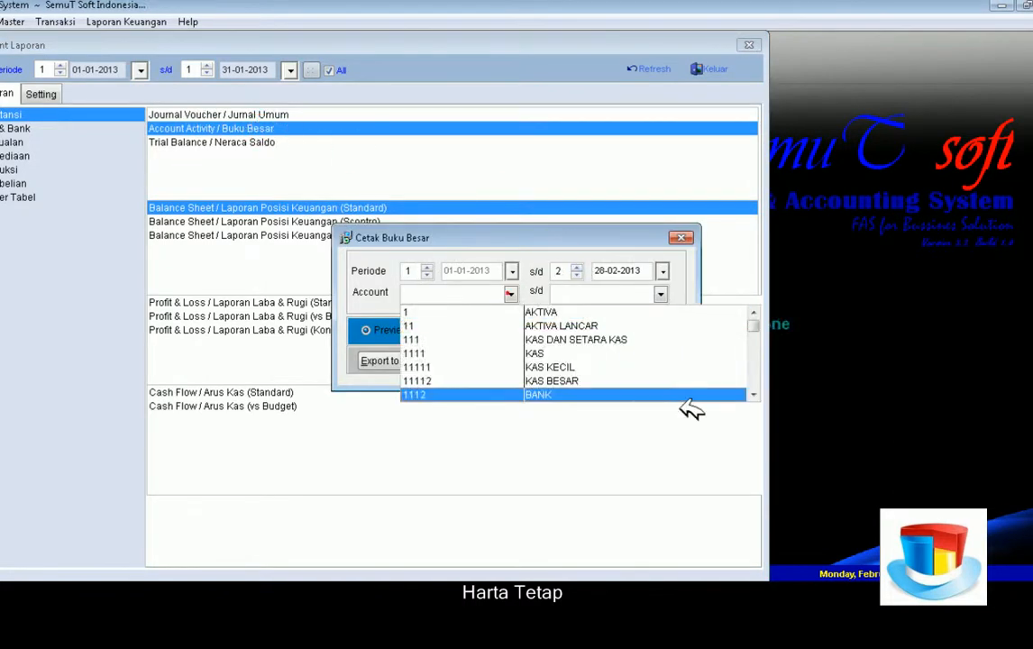
pyautogui.click(754, 394)
pyautogui.click(754, 395)
pyautogui.click(754, 395)
pyautogui.click(753, 395)
pyautogui.click(525, 353)
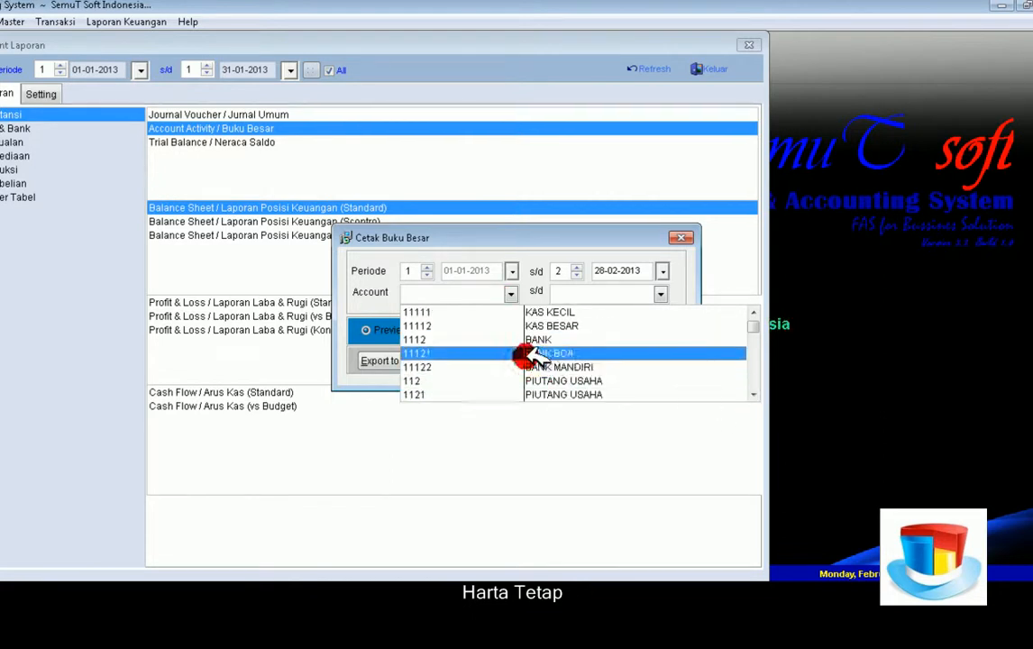
pyautogui.click(555, 359)
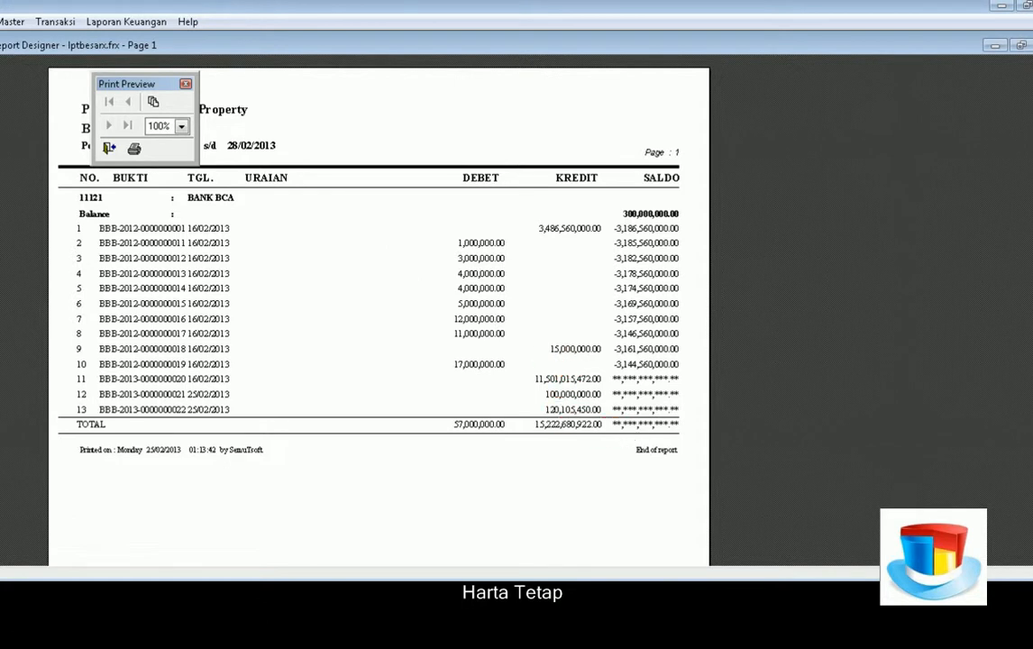
# Close the Bank BCA ledger preview, its report dialog, the report list and the Pengeluaran Kas & Bank window
pyautogui.click(1032, 45)
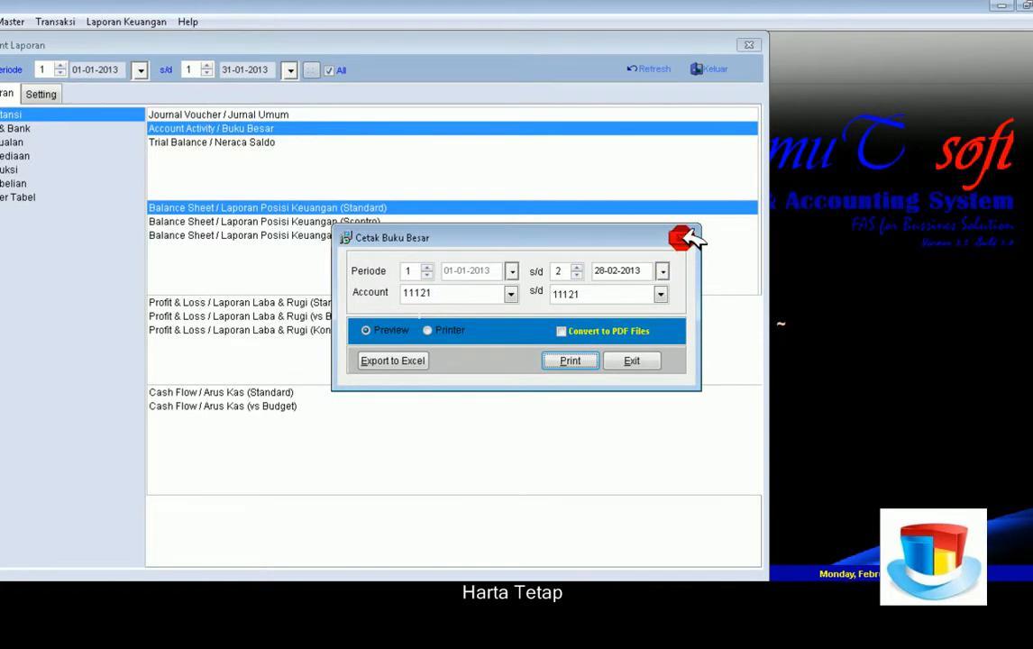
pyautogui.click(687, 238)
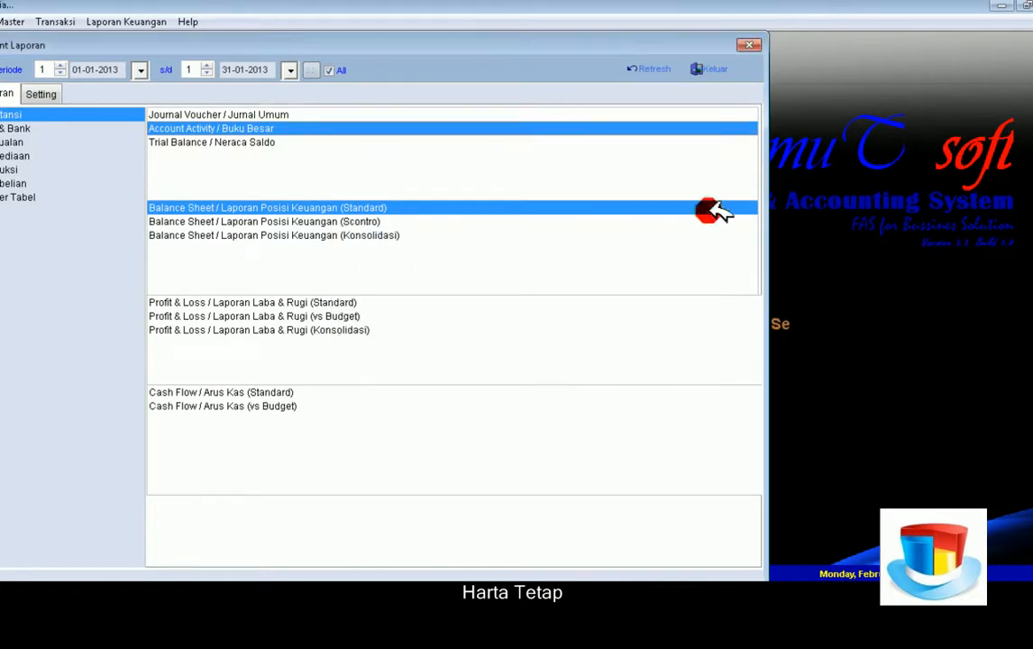
pyautogui.click(758, 41)
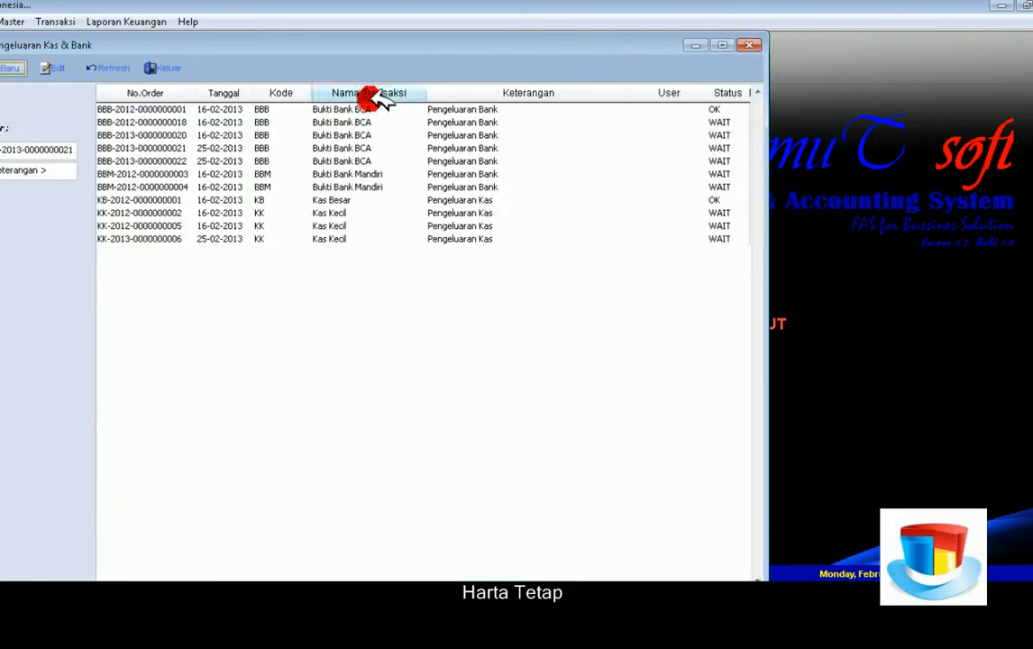
pyautogui.click(755, 45)
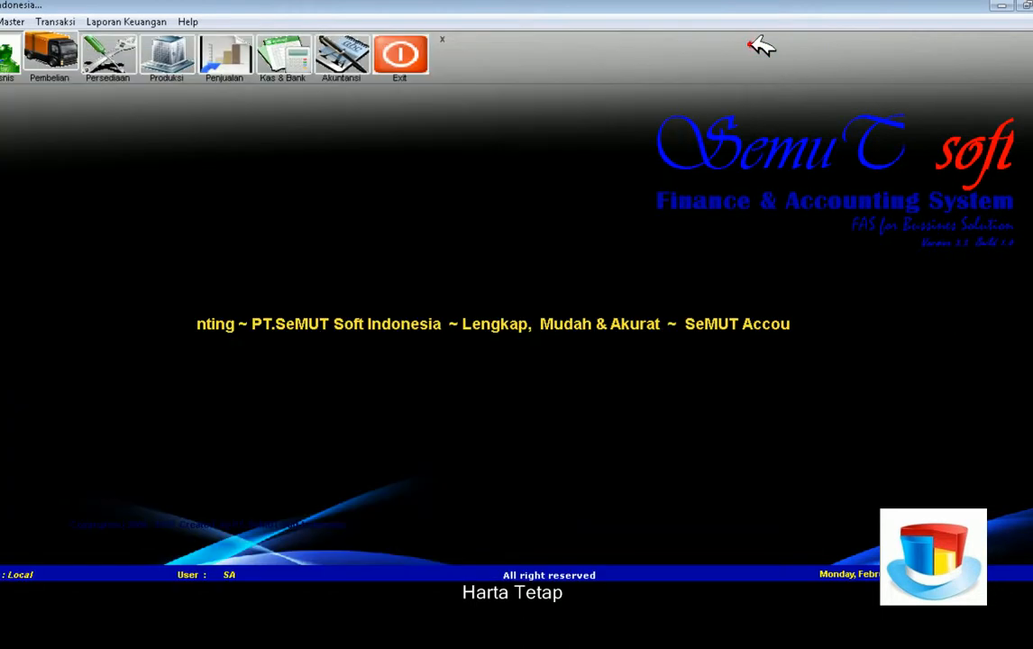
# Start a new Penerimaan Kas & Bank receipt of the Customer type and choose the customer listed in the lookup
pyautogui.click(56, 22)
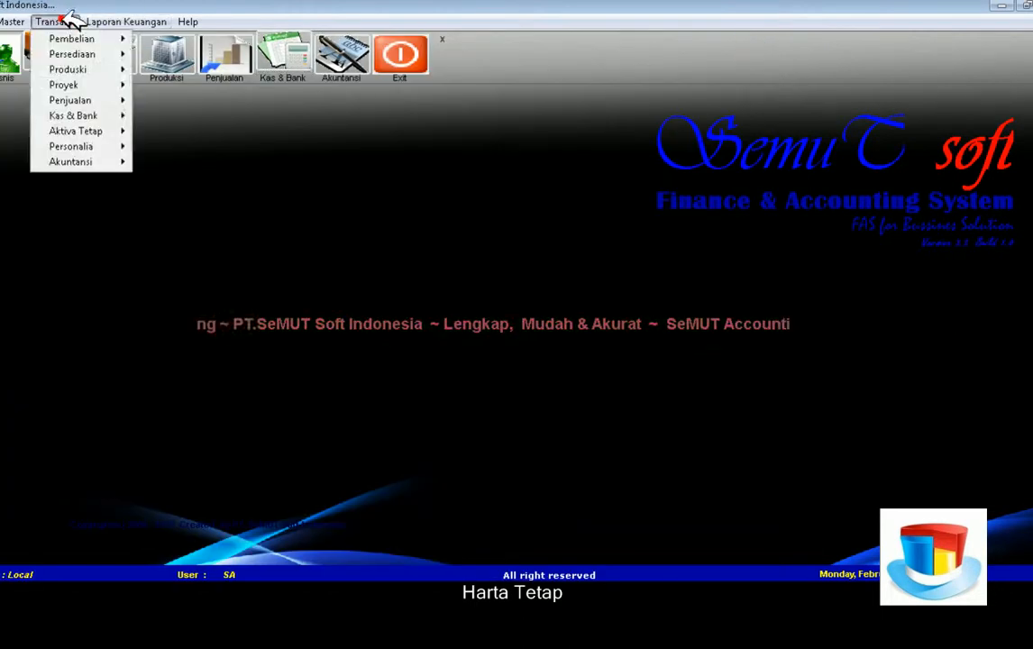
pyautogui.click(109, 117)
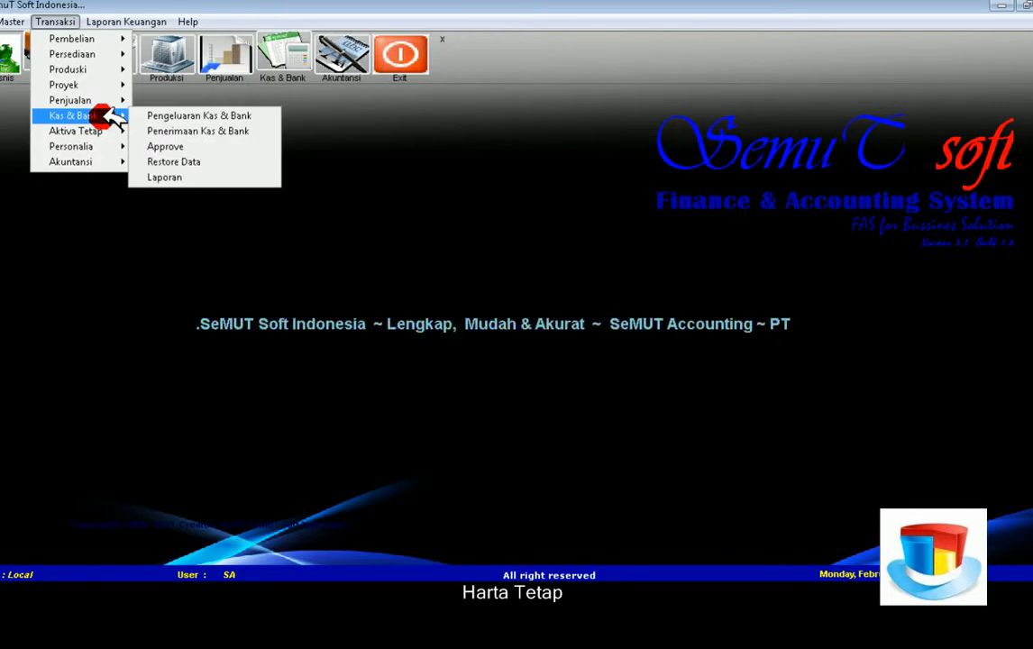
pyautogui.click(217, 133)
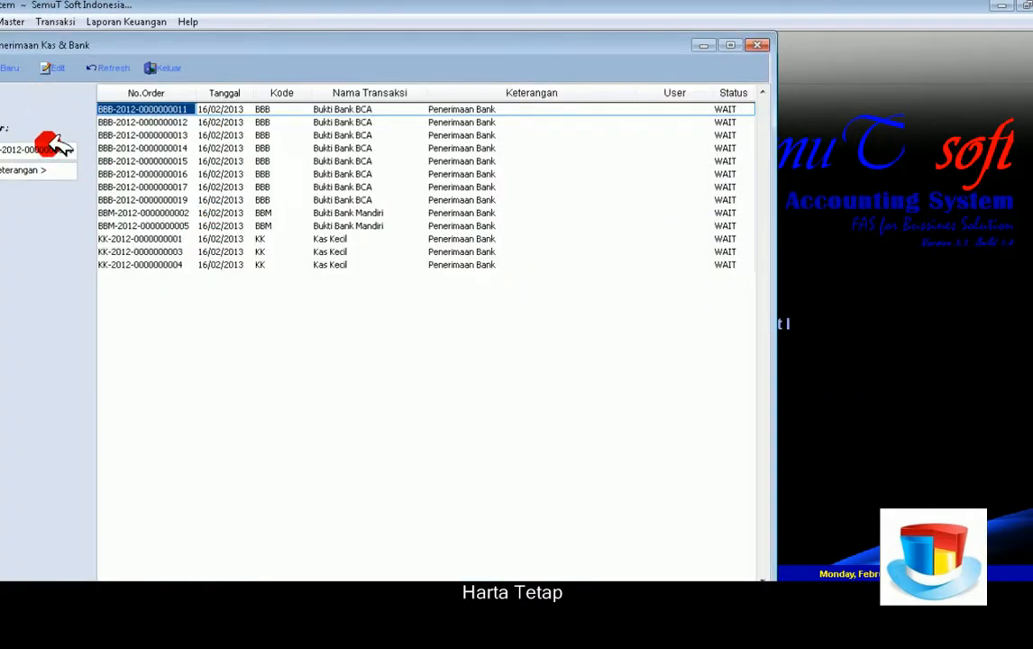
pyautogui.click(19, 71)
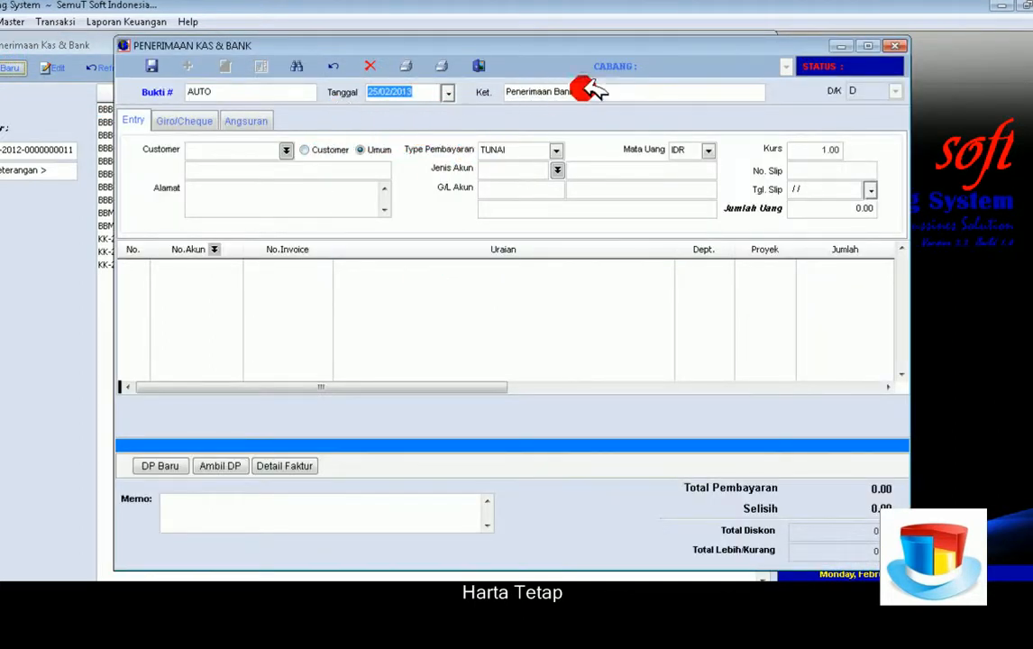
pyautogui.click(303, 149)
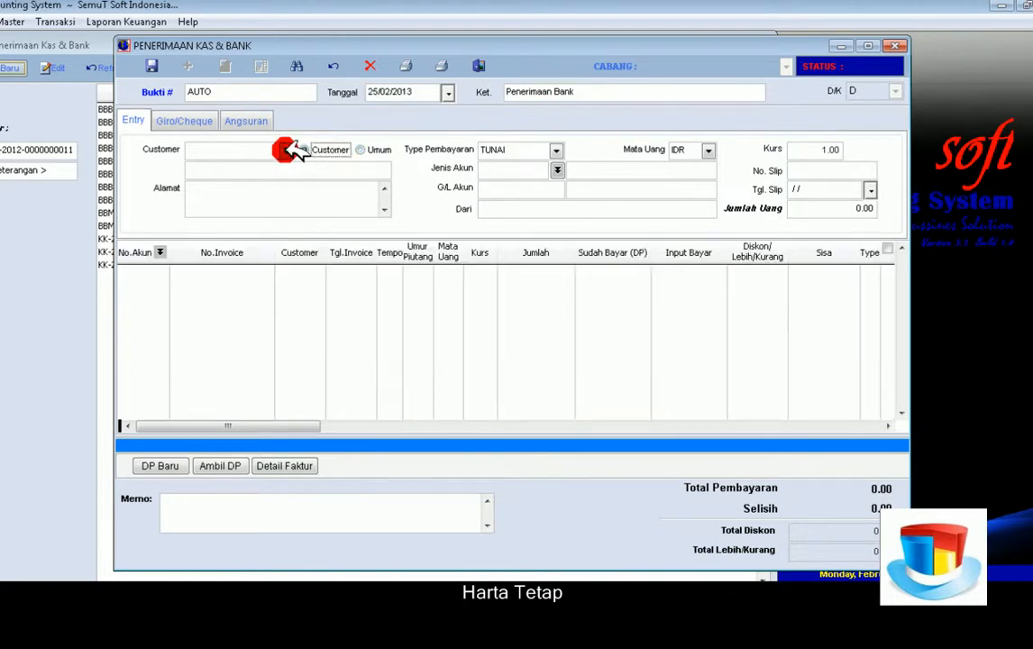
pyautogui.click(285, 149)
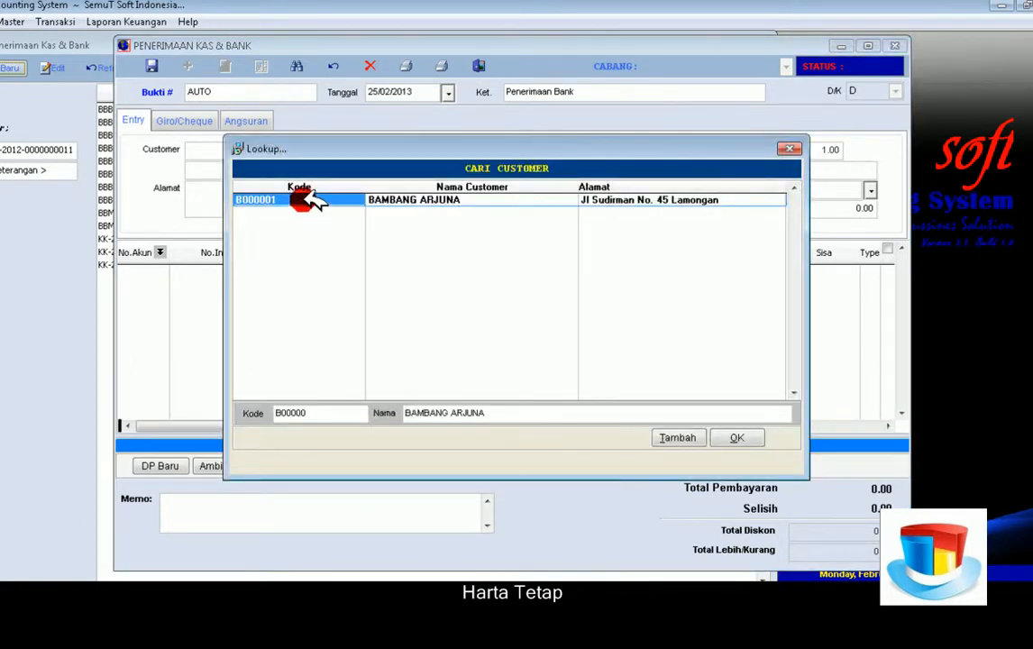
pyautogui.click(736, 437)
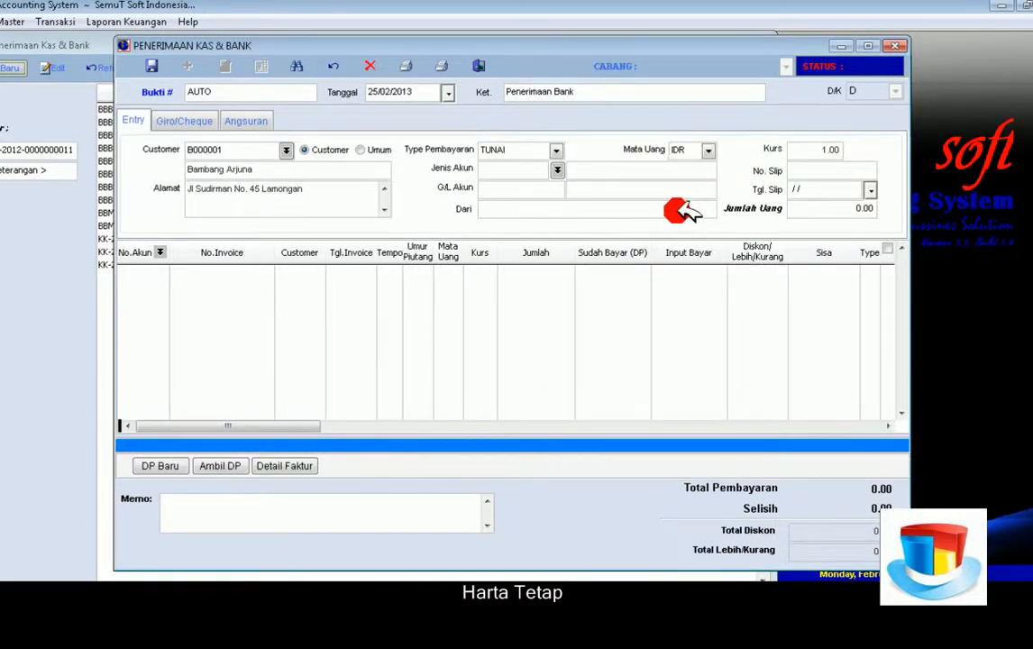
# Set the receipt's payment type to Giro and its account type to BBB, Bukti Bank BCA
pyautogui.click(556, 149)
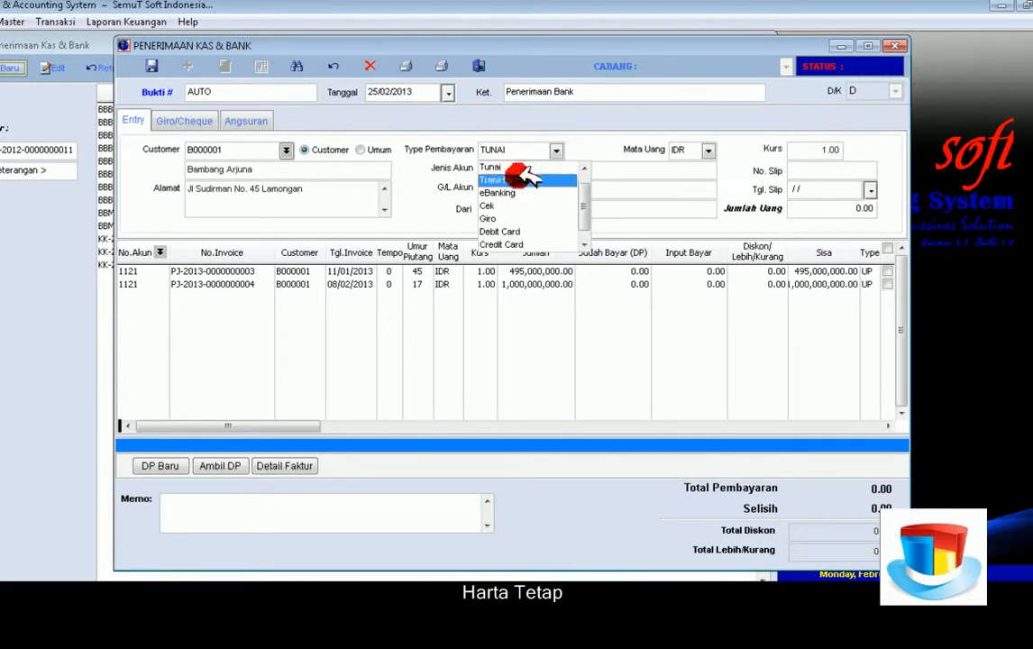
pyautogui.click(520, 219)
pyautogui.click(558, 170)
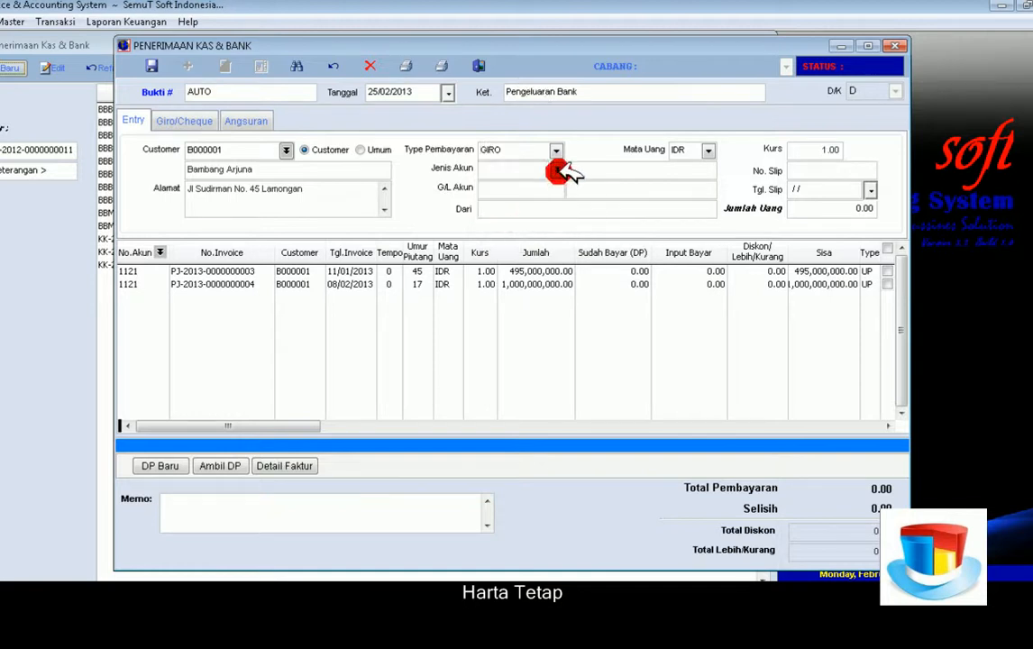
pyautogui.click(297, 244)
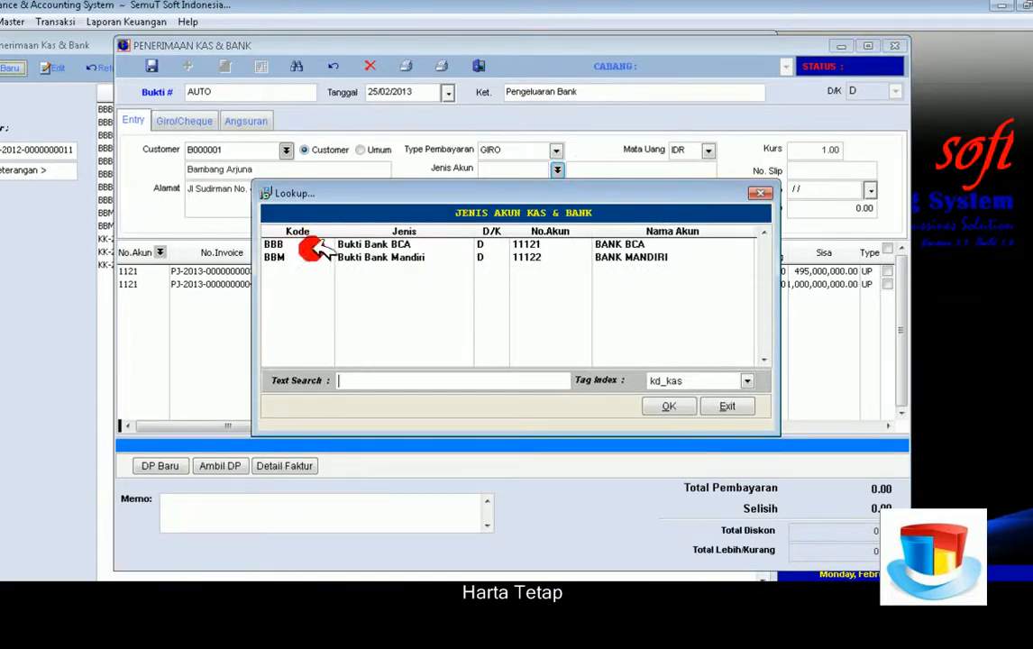
pyautogui.click(702, 404)
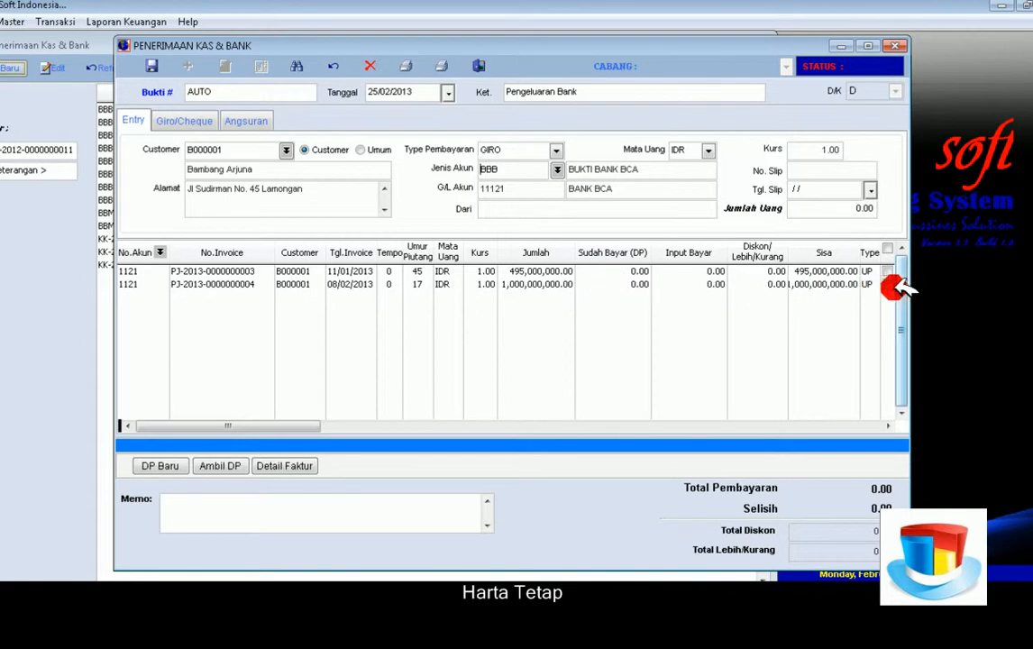
# Try to select the 1,000,000,000.00 invoice dated 08/02/2013 for payment, and move the receipt form aside
pyautogui.click(888, 284)
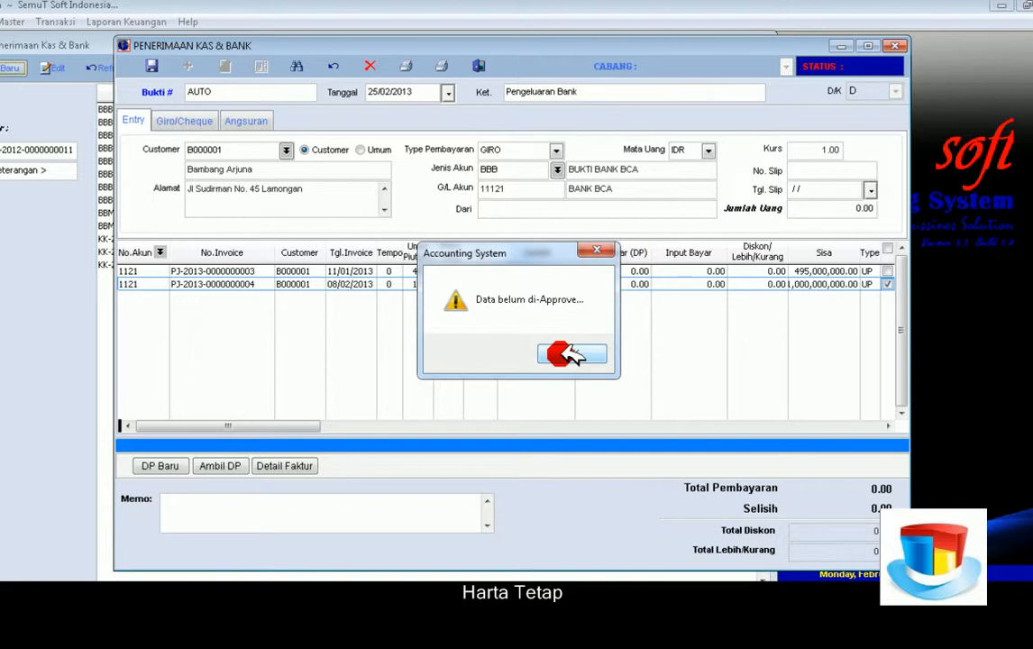
pyautogui.click(568, 354)
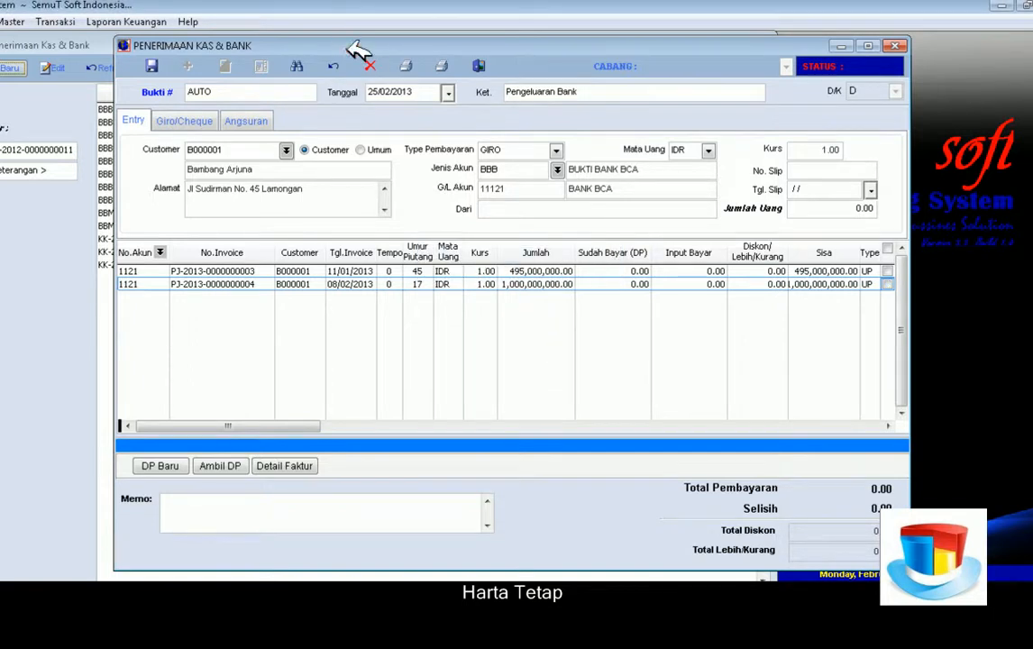
pyautogui.moveTo(354, 44); pyautogui.dragTo(459, 52)
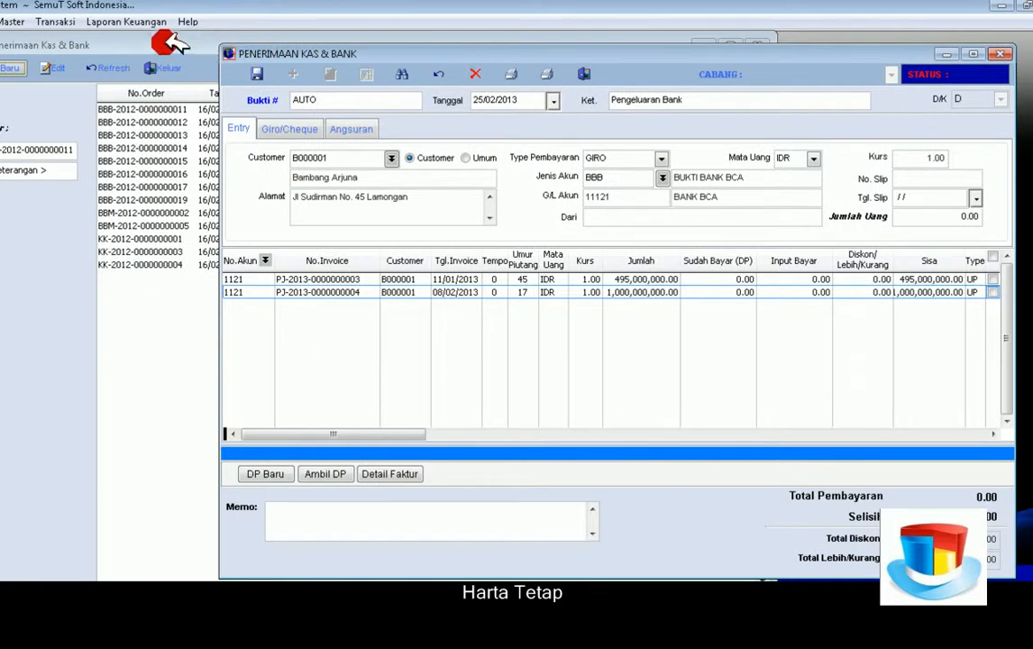
# Approve the 1,000,000,000.00 sales invoice dated 08/02/2013 in period 2, and close the approval window
pyautogui.click(63, 20)
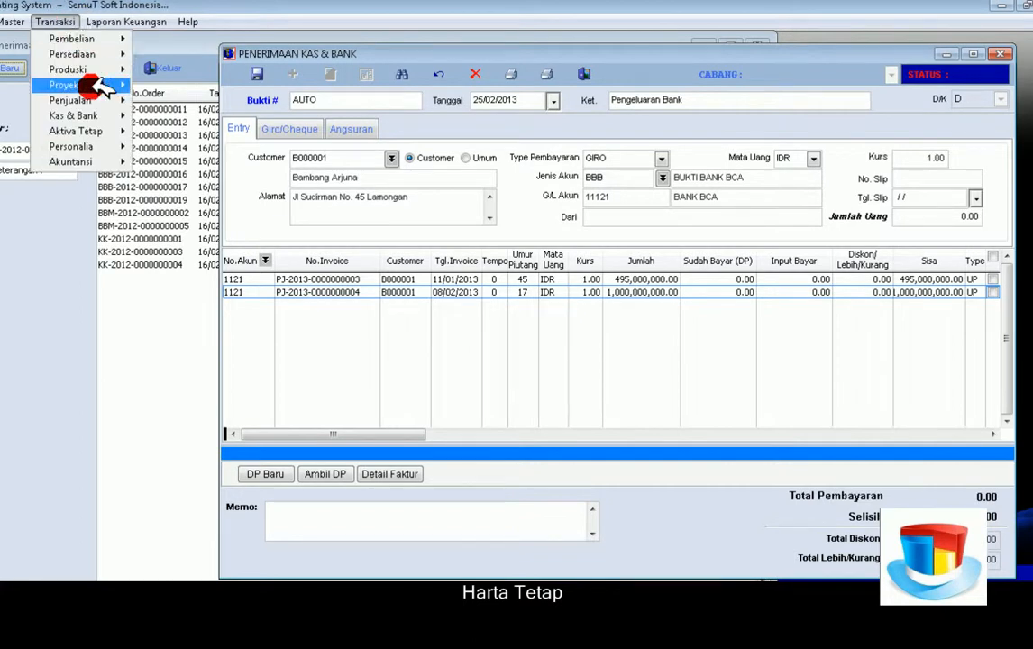
pyautogui.moveTo(92, 99)
pyautogui.moveTo(164, 100)
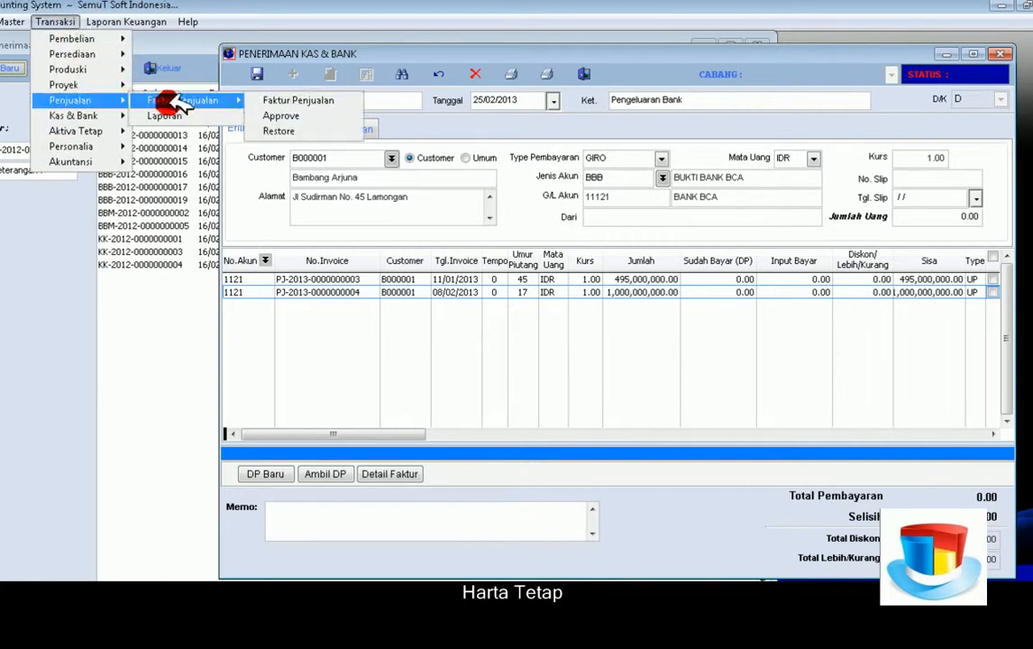
pyautogui.click(283, 118)
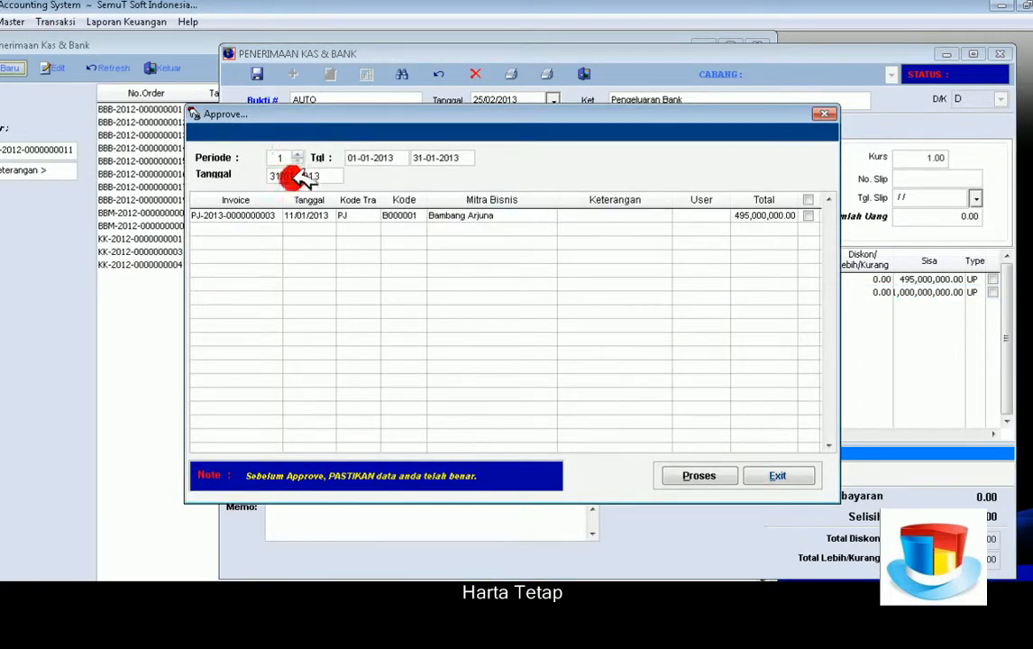
pyautogui.click(301, 155)
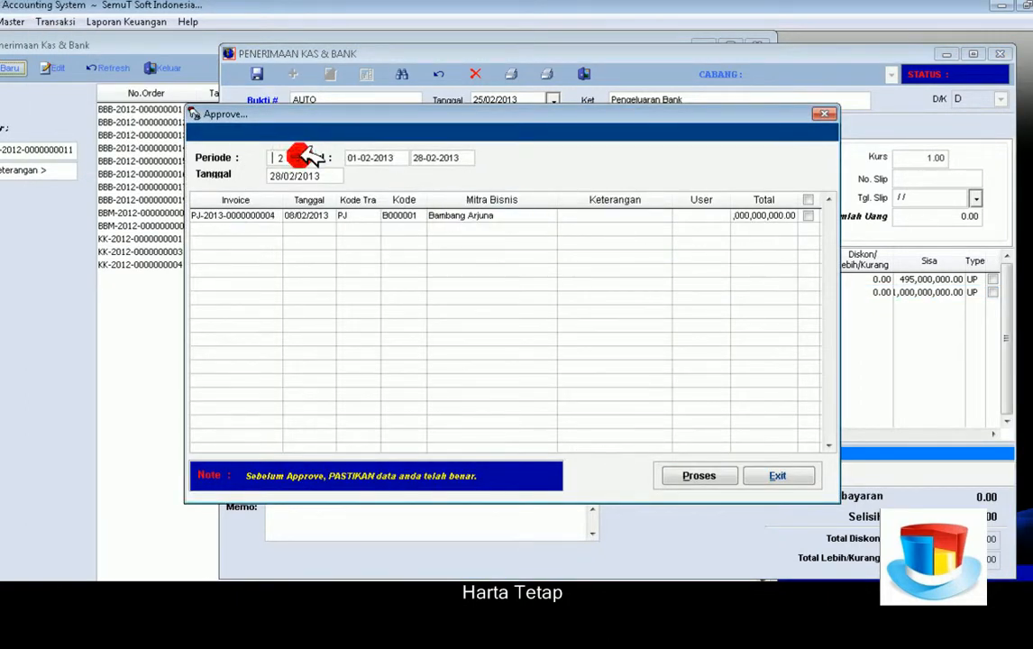
pyautogui.moveTo(730, 200); pyautogui.dragTo(718, 200)
pyautogui.moveTo(782, 200)
pyautogui.mouseDown()
pyautogui.moveTo(809, 204)
pyautogui.moveTo(801, 201)
pyautogui.mouseUp()
pyautogui.click(810, 215)
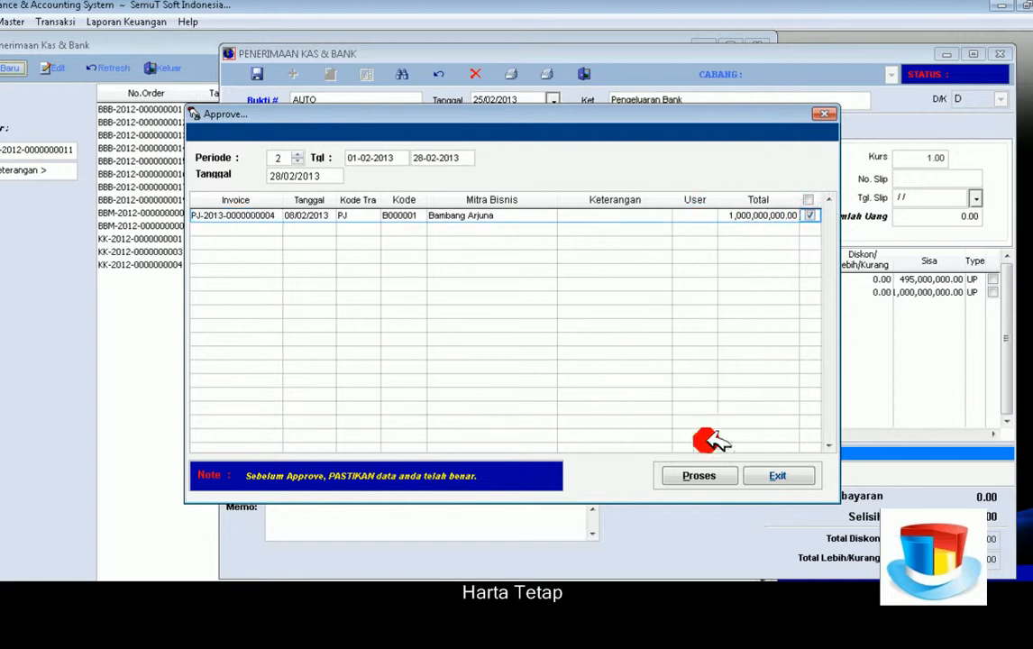
pyautogui.click(701, 476)
pyautogui.click(511, 353)
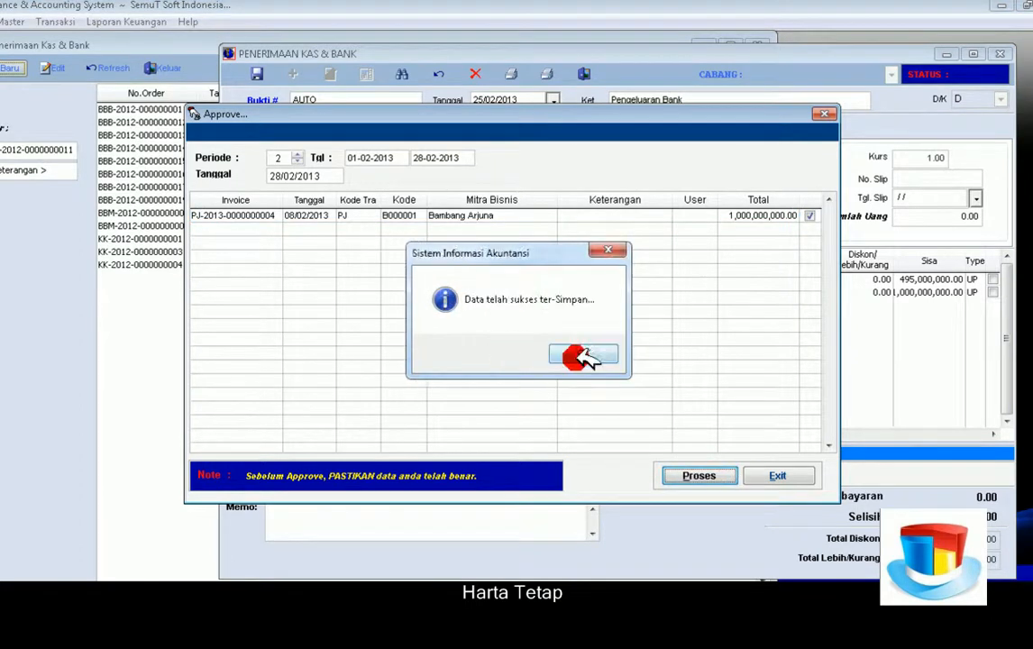
pyautogui.click(591, 352)
pyautogui.click(777, 473)
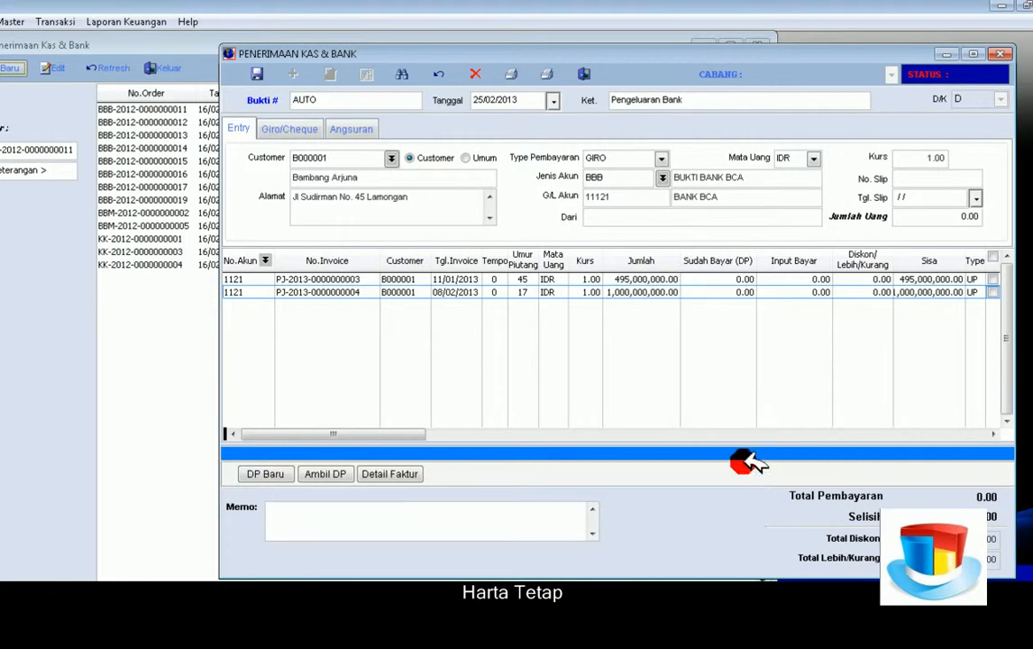
# Check the approval status of the sales invoices in the Faktur Penjualan list, and close the list
pyautogui.click(66, 22)
pyautogui.moveTo(113, 96)
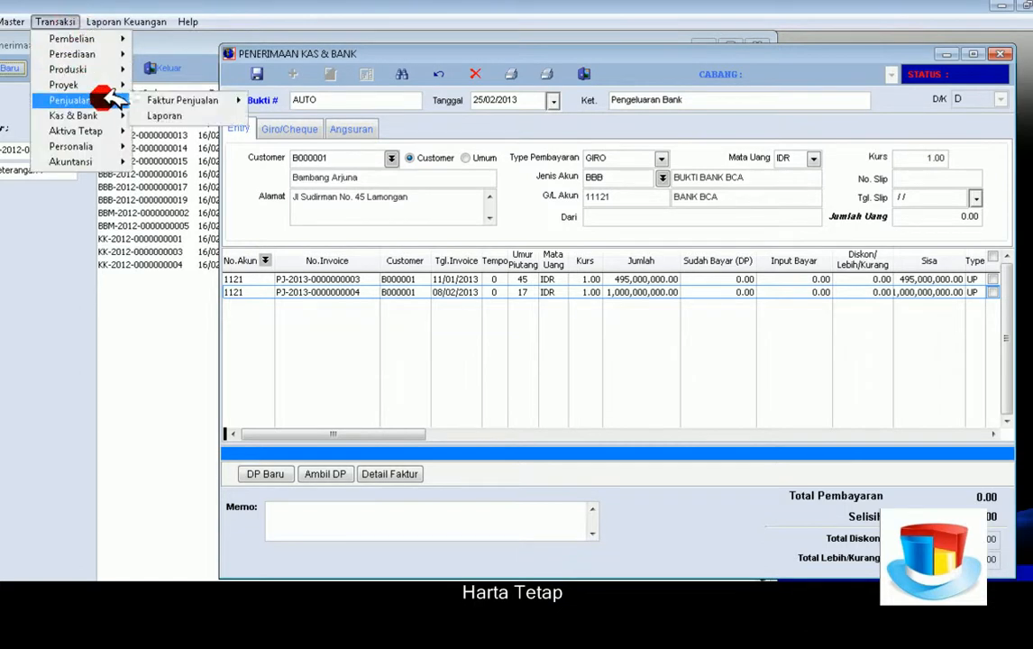
pyautogui.click(183, 100)
pyautogui.click(268, 99)
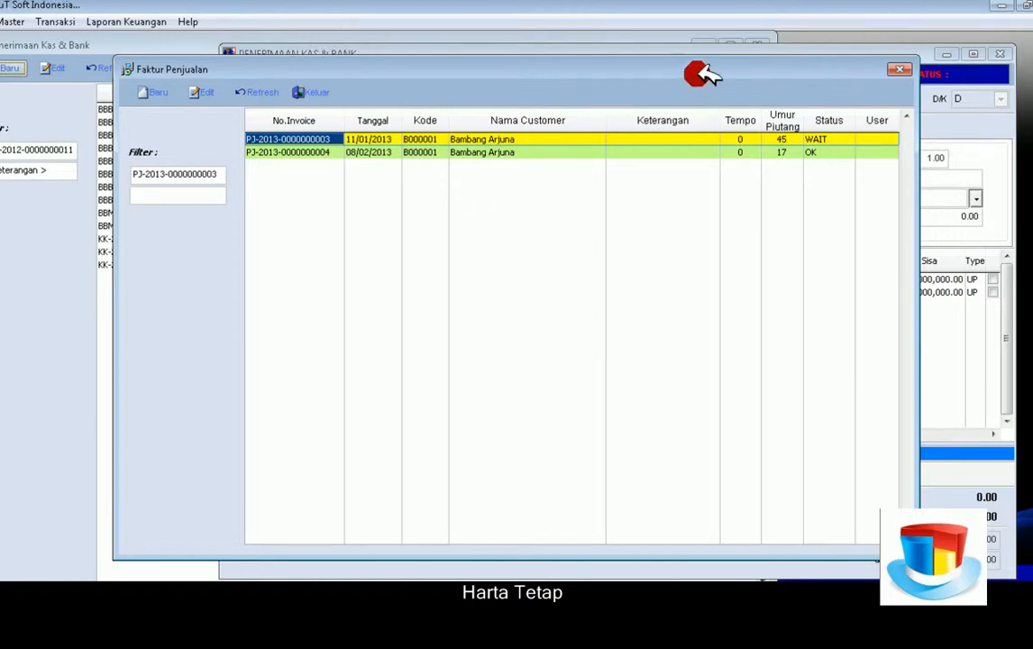
pyautogui.click(908, 68)
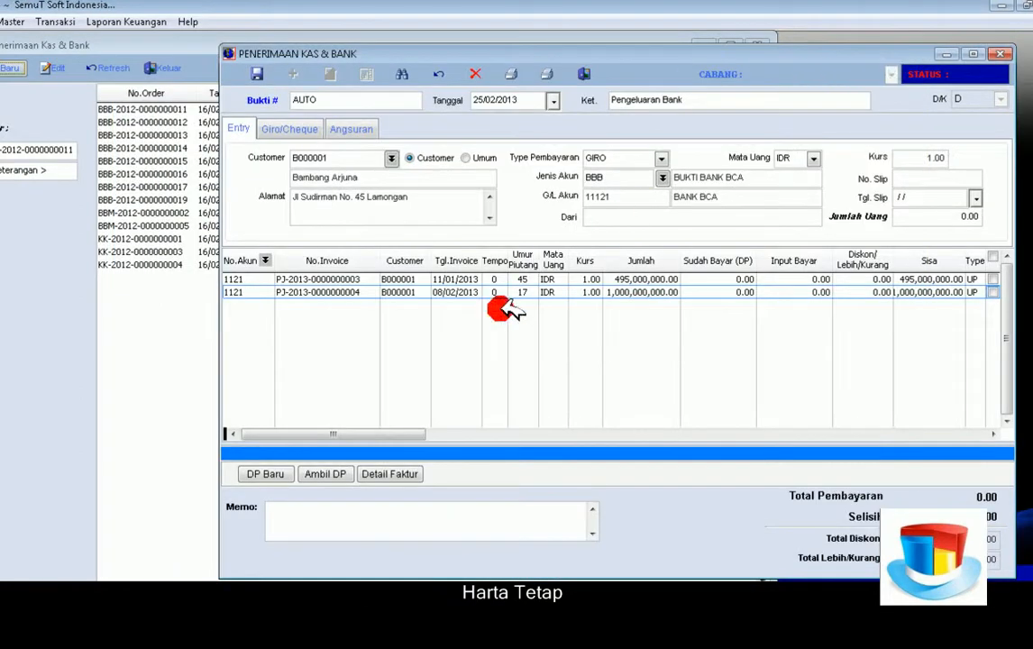
# Try again to select the approved 08/02/2013 invoice on the receipt form before reloading the customer's invoices
pyautogui.moveTo(641, 54); pyautogui.dragTo(582, 56)
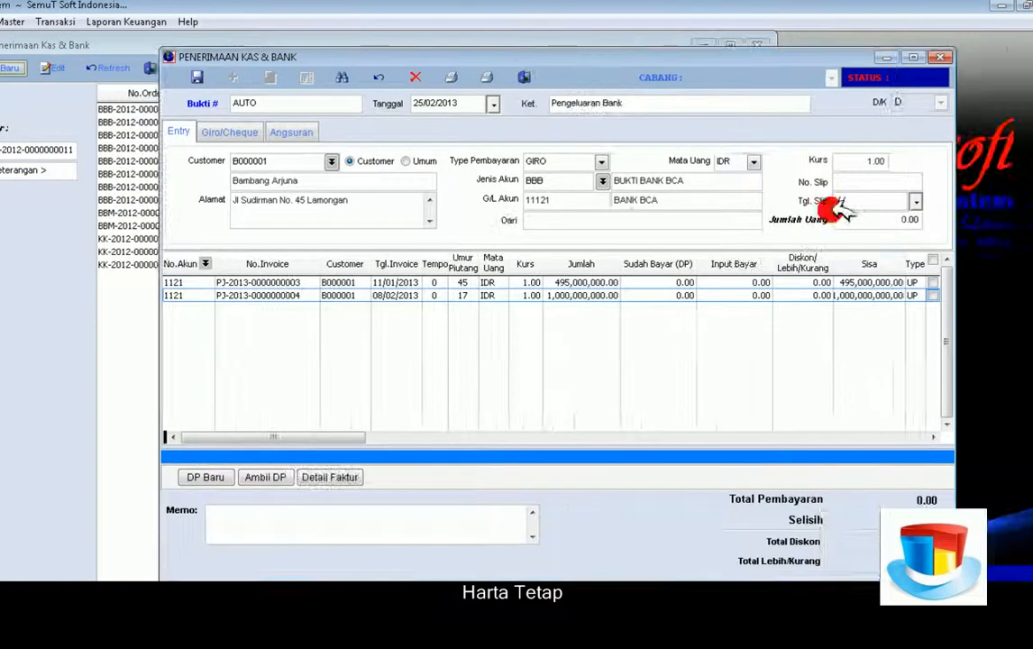
pyautogui.click(933, 296)
pyautogui.click(581, 353)
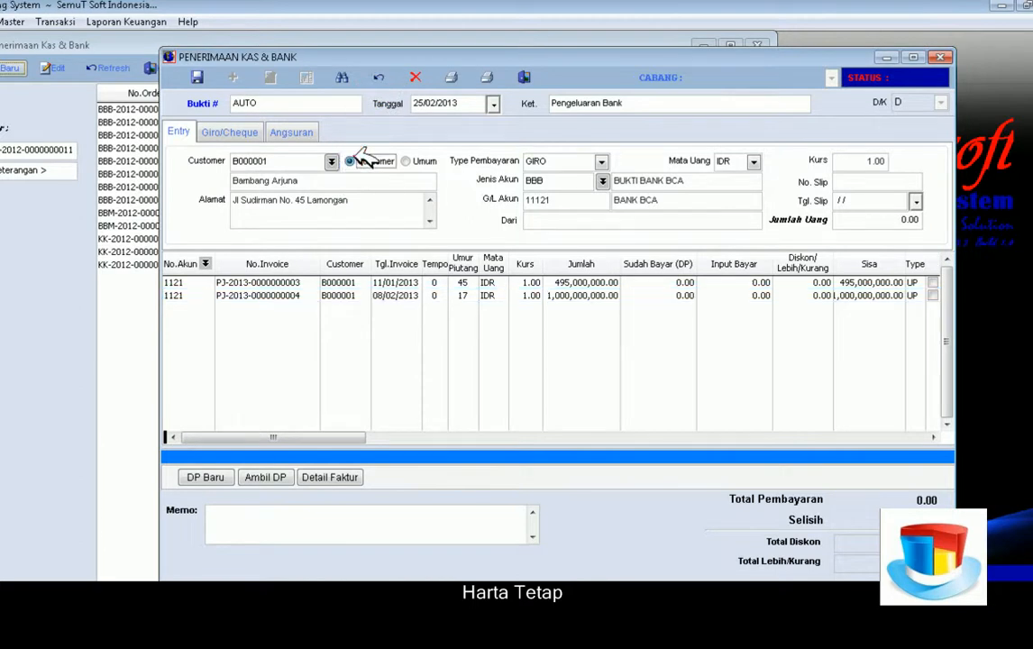
# Choose the same customer again to reload the invoices, and mark the 1,000,000,000.00 invoice dated 08/02/2013 for payment
pyautogui.click(331, 160)
pyautogui.doubleClick(311, 199)
pyautogui.click(928, 298)
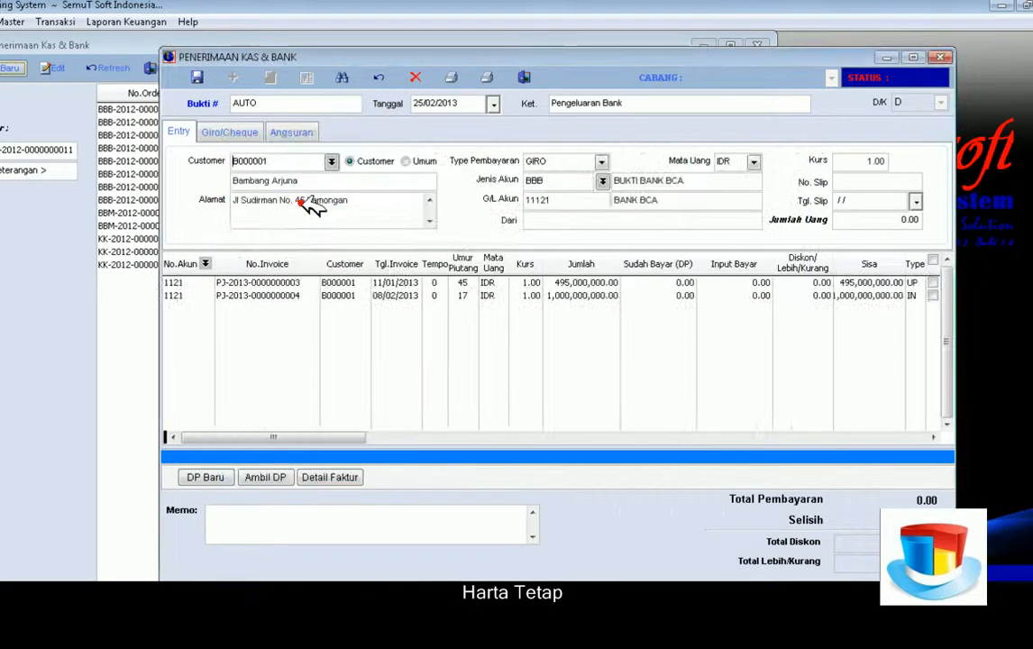
pyautogui.click(933, 296)
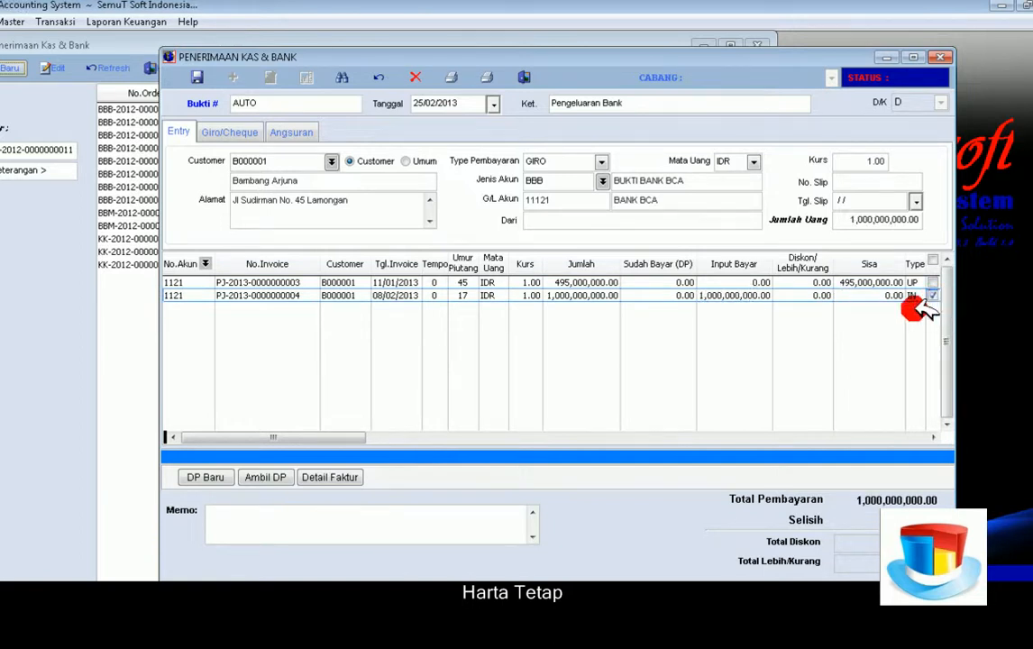
# Enter xxxxxxc-00001 as the Giro number and set its issue date (Tgl. Terbit) to 14/02/2013
pyautogui.click(225, 133)
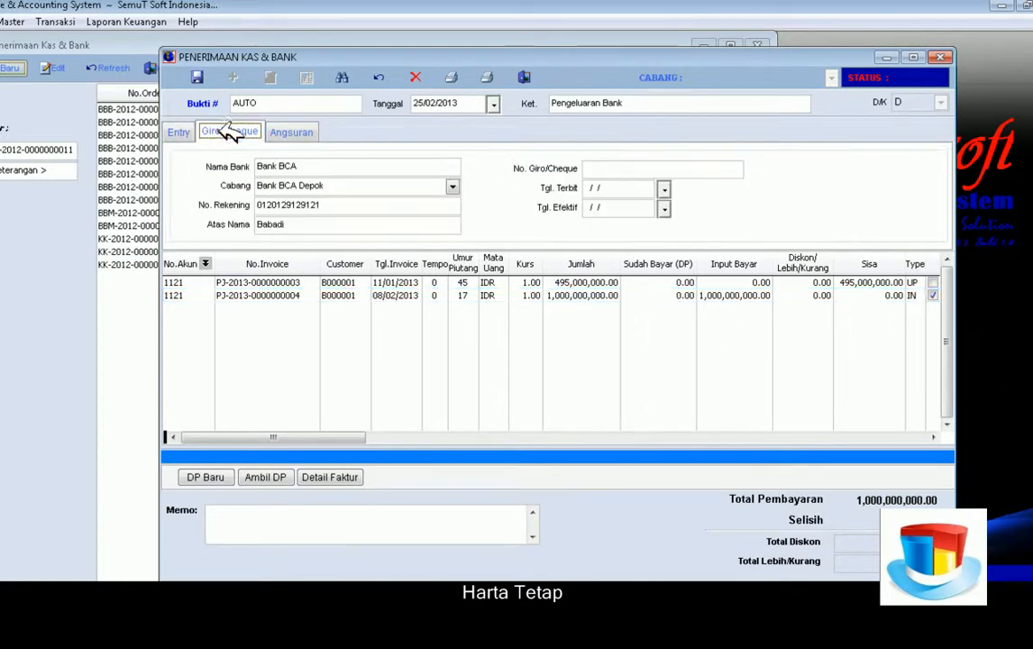
pyautogui.click(606, 170)
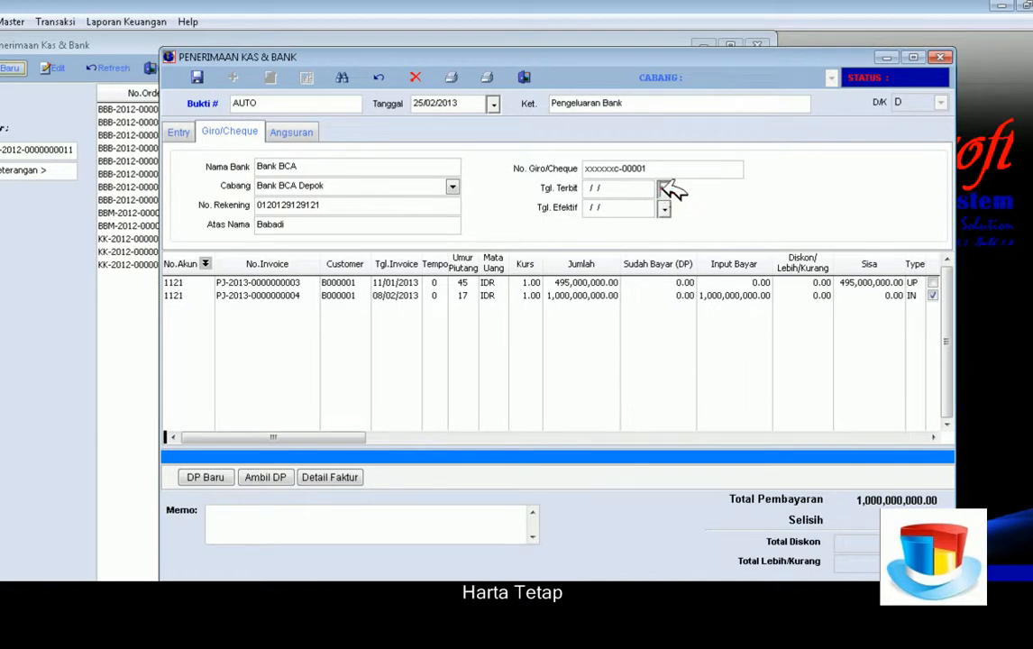
pyautogui.click(664, 187)
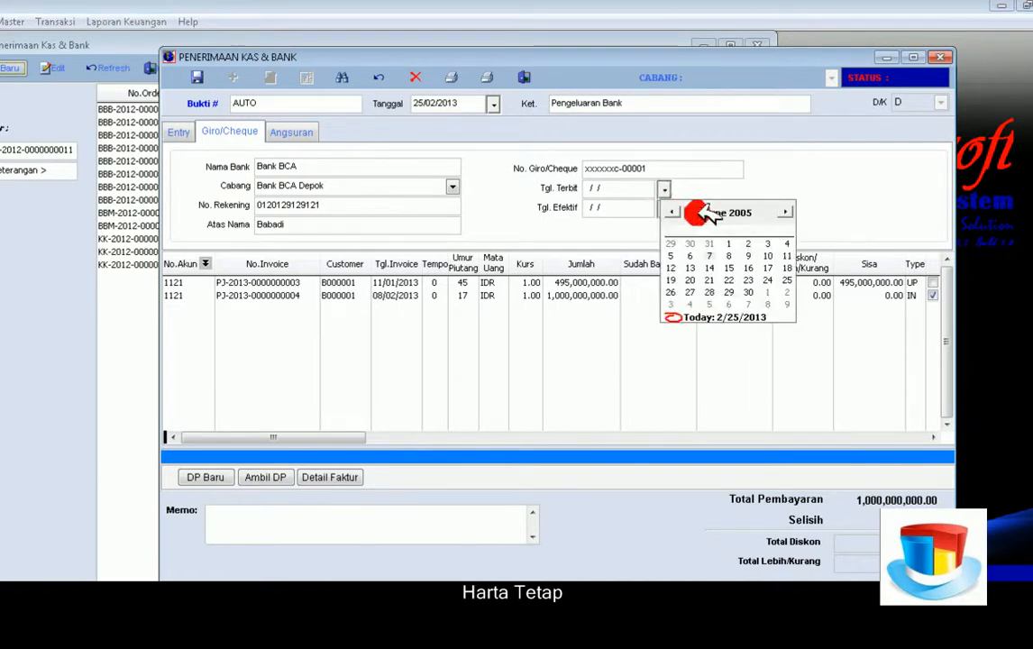
pyautogui.click(764, 209)
pyautogui.click(764, 210)
pyautogui.click(764, 209)
pyautogui.click(764, 210)
pyautogui.click(765, 209)
pyautogui.click(765, 209)
pyautogui.click(764, 209)
pyautogui.click(764, 209)
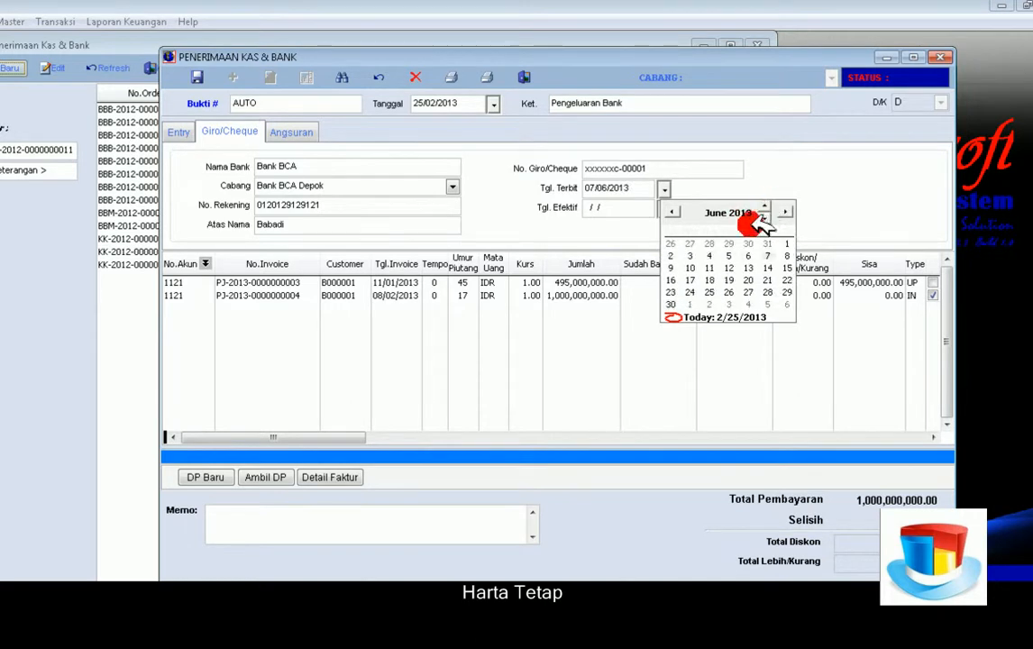
pyautogui.click(720, 213)
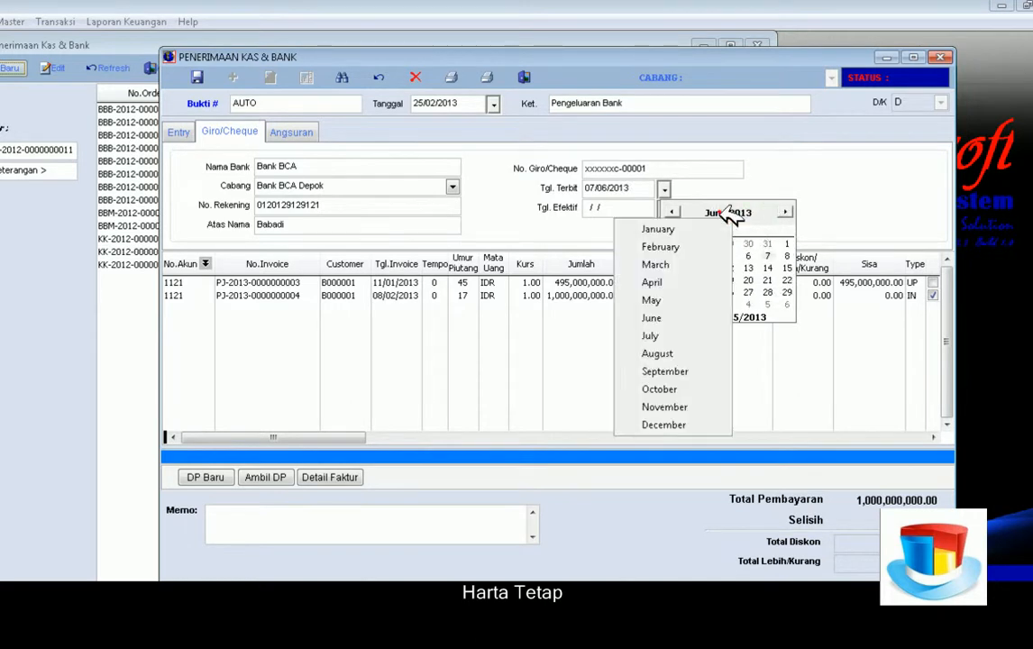
pyautogui.click(676, 246)
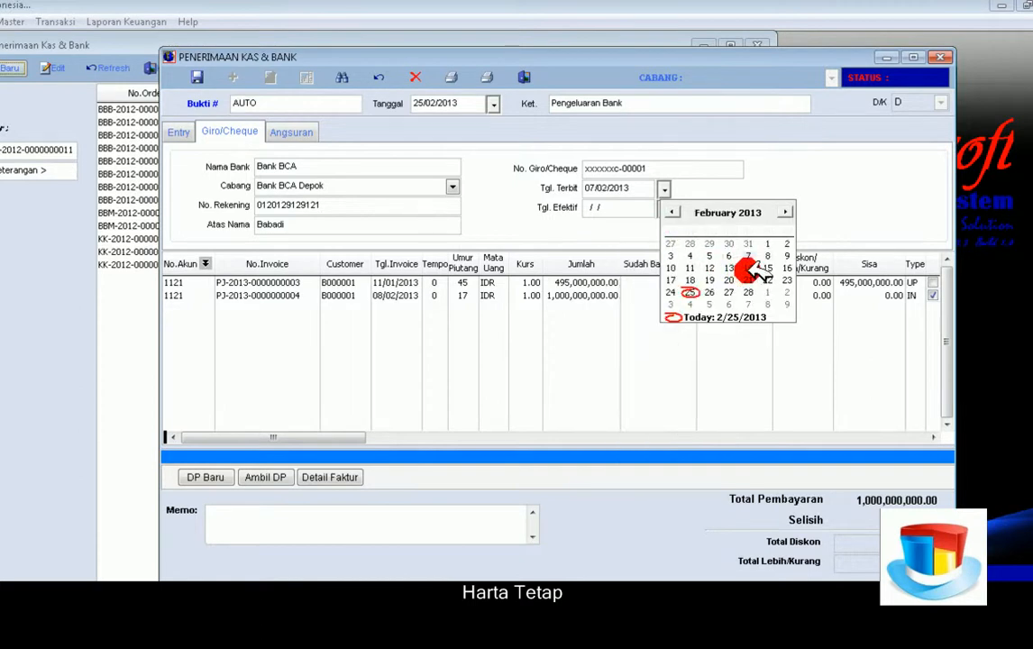
pyautogui.click(748, 269)
# Set the Giro's effective date (Tgl. Efektif) to 22/02/2013
pyautogui.click(666, 208)
pyautogui.click(741, 232)
pyautogui.click(762, 224)
pyautogui.click(763, 223)
pyautogui.click(762, 223)
pyautogui.click(762, 223)
pyautogui.click(762, 223)
pyautogui.click(762, 224)
pyautogui.click(763, 223)
pyautogui.click(762, 223)
pyautogui.click(725, 232)
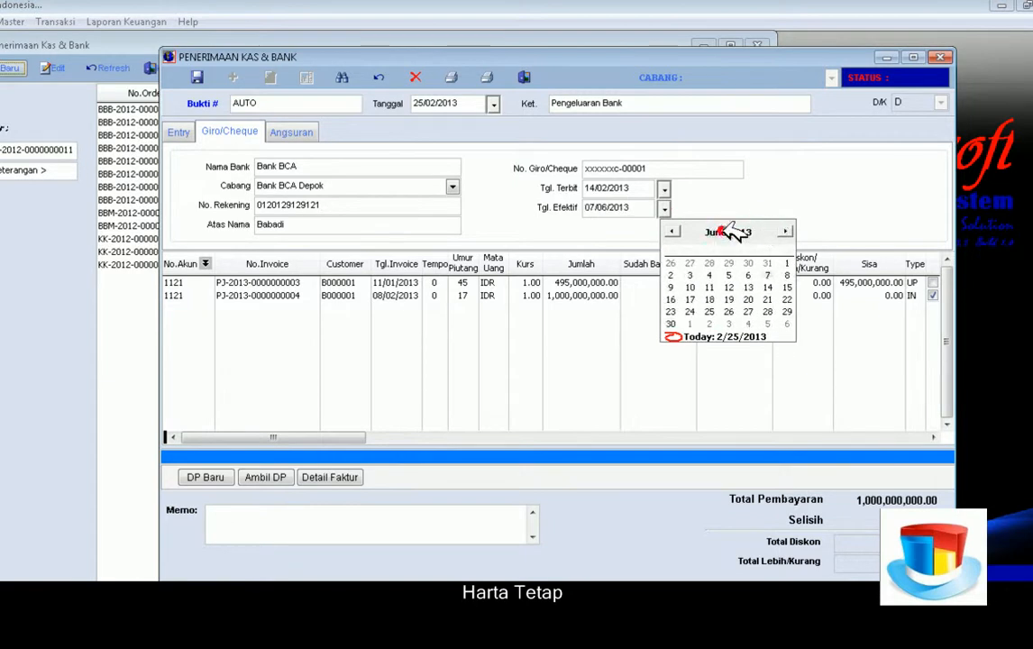
pyautogui.click(671, 285)
pyautogui.click(732, 241)
pyautogui.click(677, 268)
pyautogui.click(767, 299)
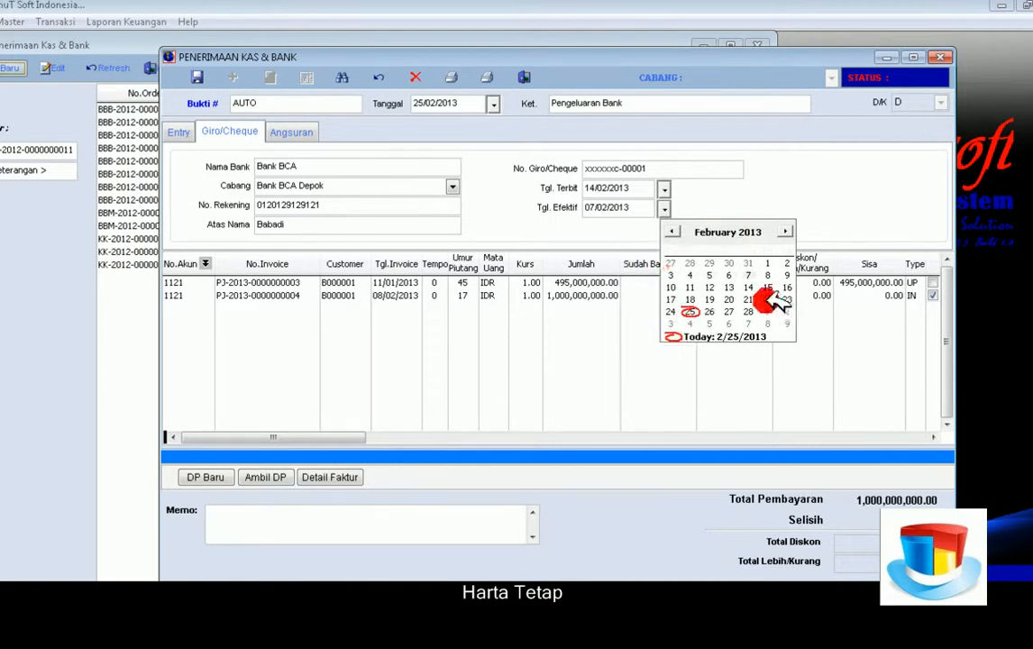
# Return to the receipt's main entry details and save the 1,000,000,000.00 Giro transaction
pyautogui.click(180, 131)
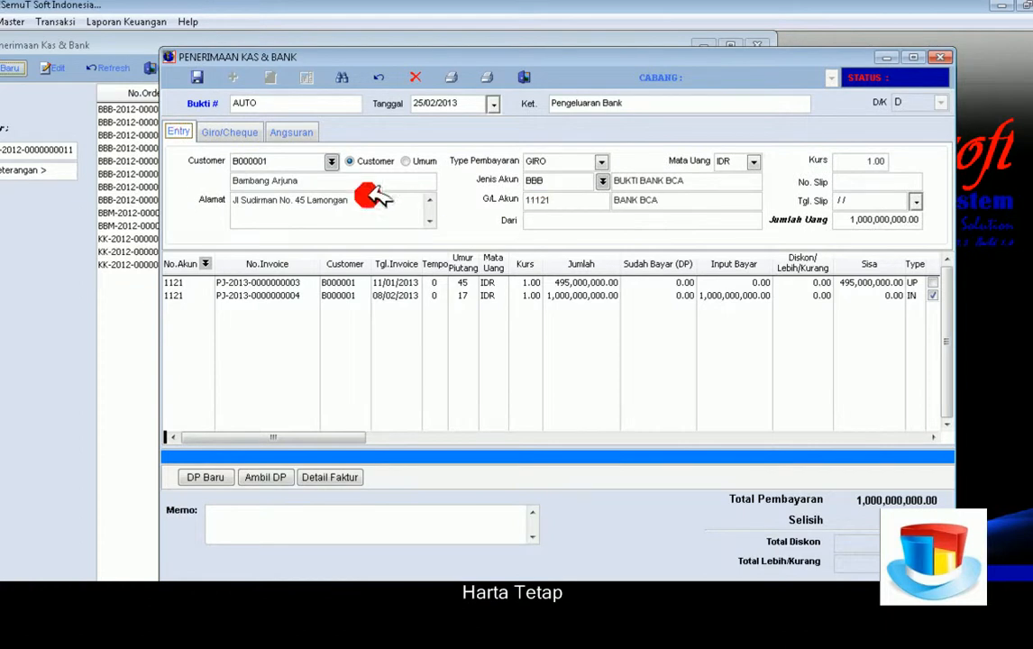
pyautogui.click(209, 80)
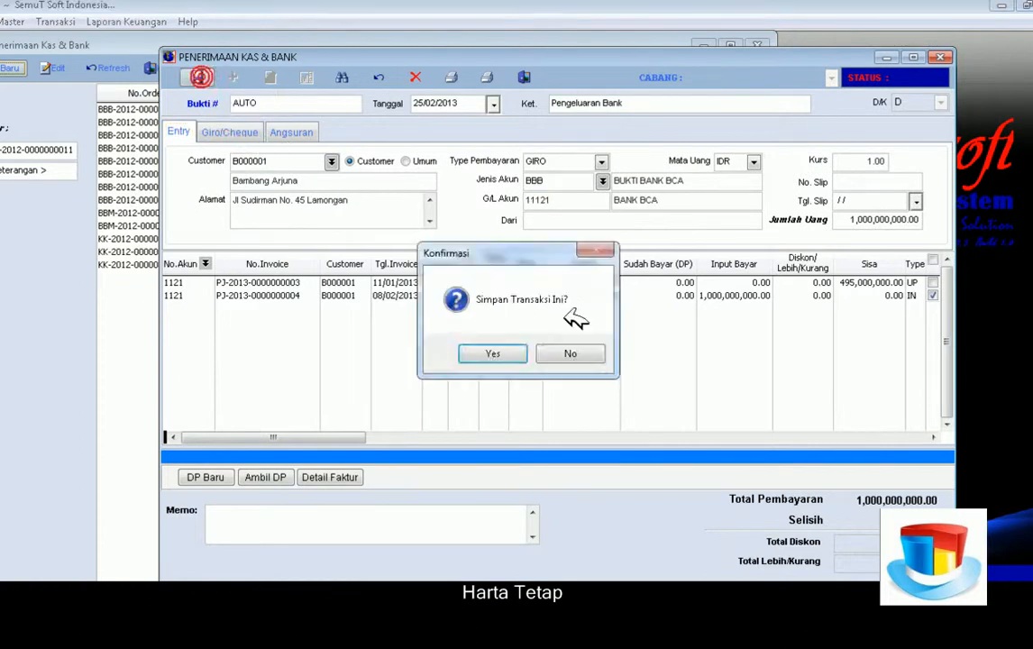
pyautogui.click(521, 348)
pyautogui.click(581, 351)
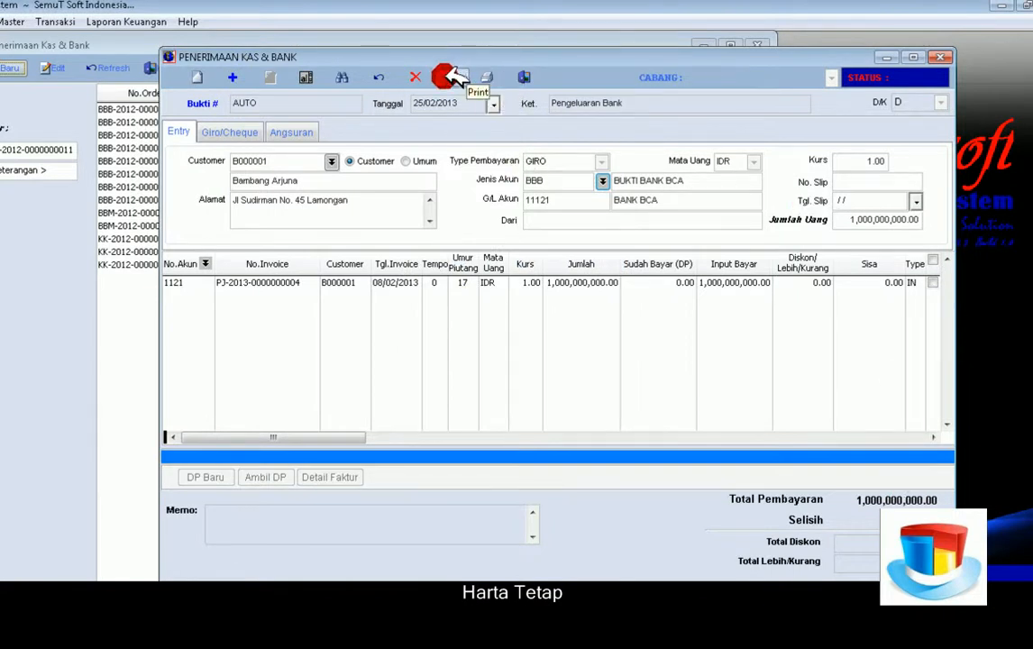
# Try to print the saved receipt, and refresh the receipt form
pyautogui.click(543, 170)
pyautogui.click(467, 94)
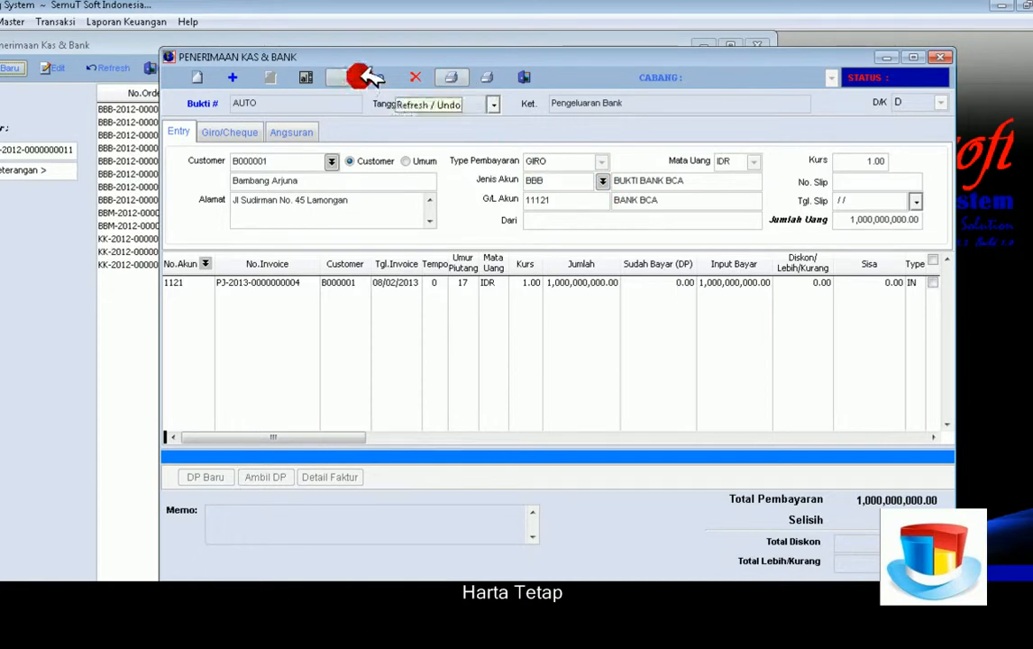
pyautogui.click(419, 80)
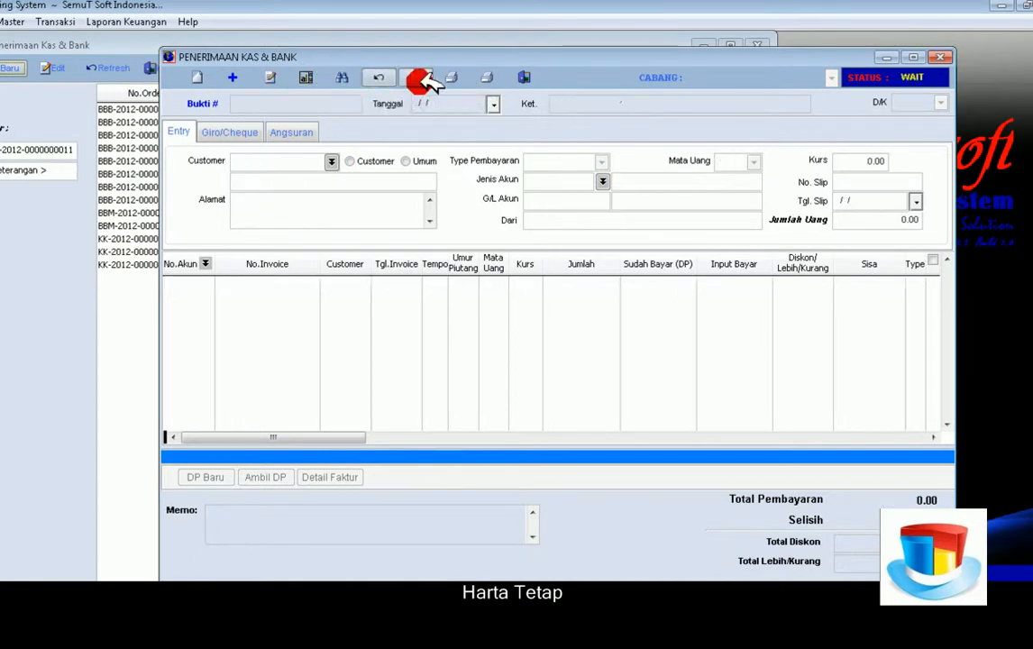
# Look up the 17,000,000.00 receipt dated 16/02/2013, preview its printed voucher, and close the preview
pyautogui.click(343, 79)
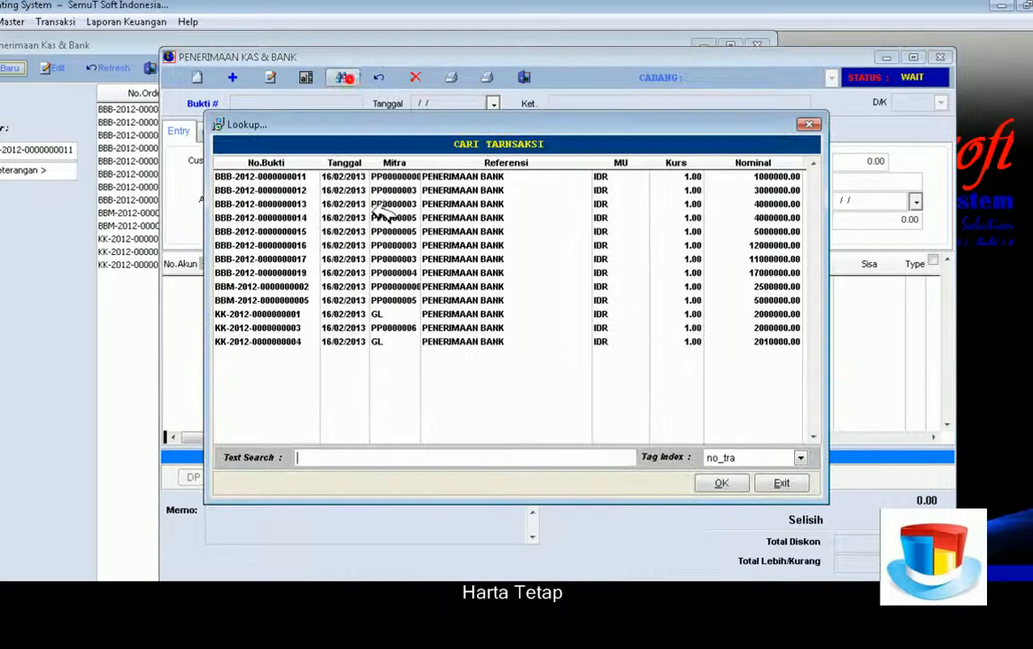
pyautogui.doubleClick(315, 272)
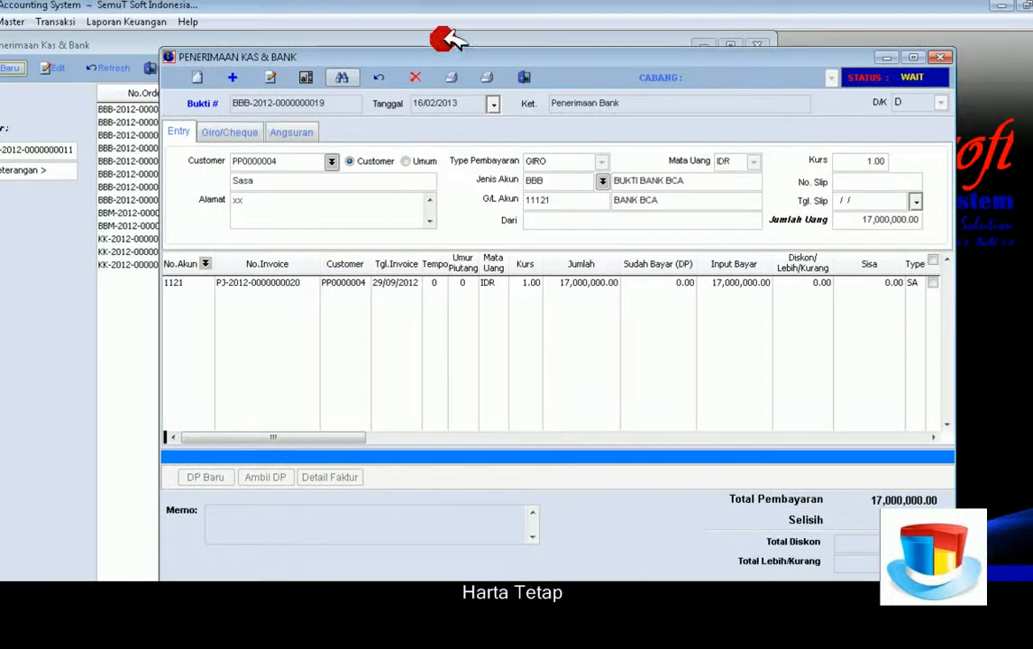
pyautogui.click(455, 78)
pyautogui.scroll(-3, 532, 207)
pyautogui.scroll(-3, 530, 253)
pyautogui.scroll(6, 527, 266)
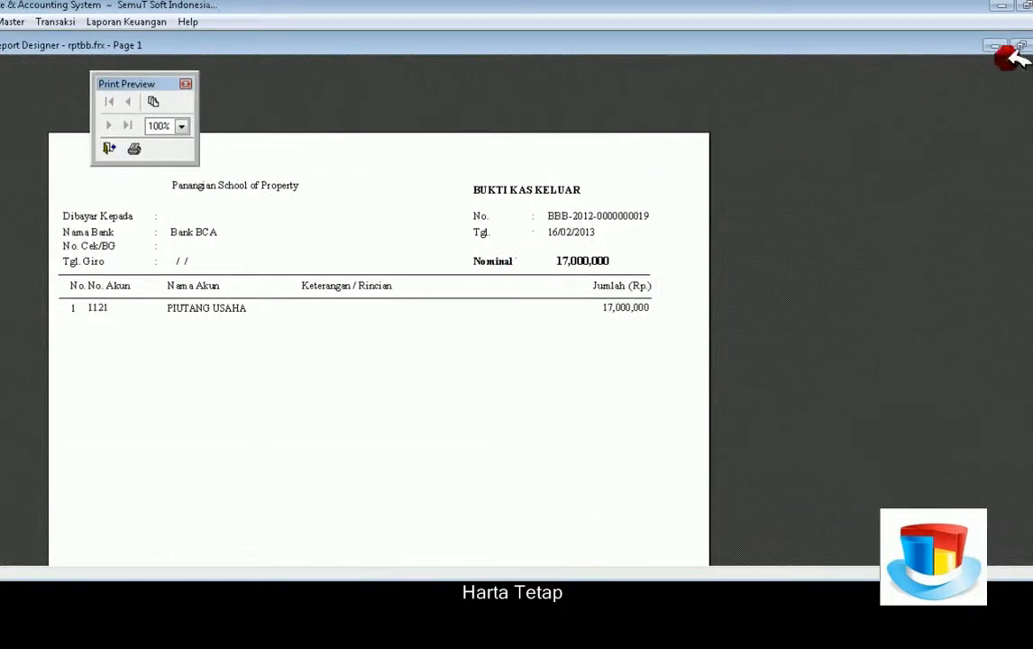
pyautogui.click(1032, 45)
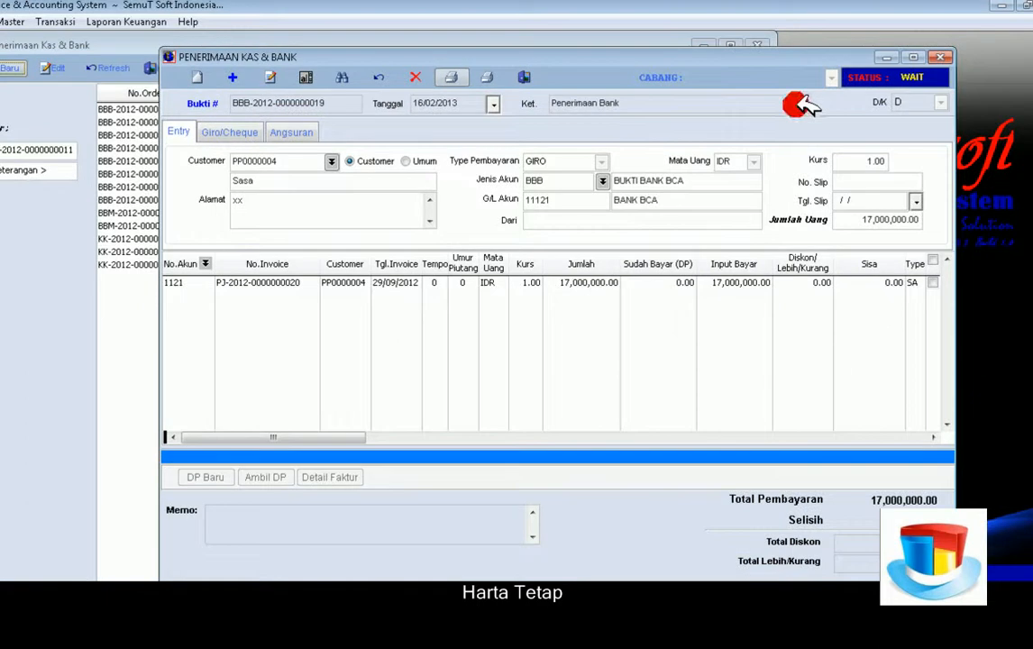
# Check the transaction lookup for the new receipt, and close both the lookup and the receipt form
pyautogui.click(340, 77)
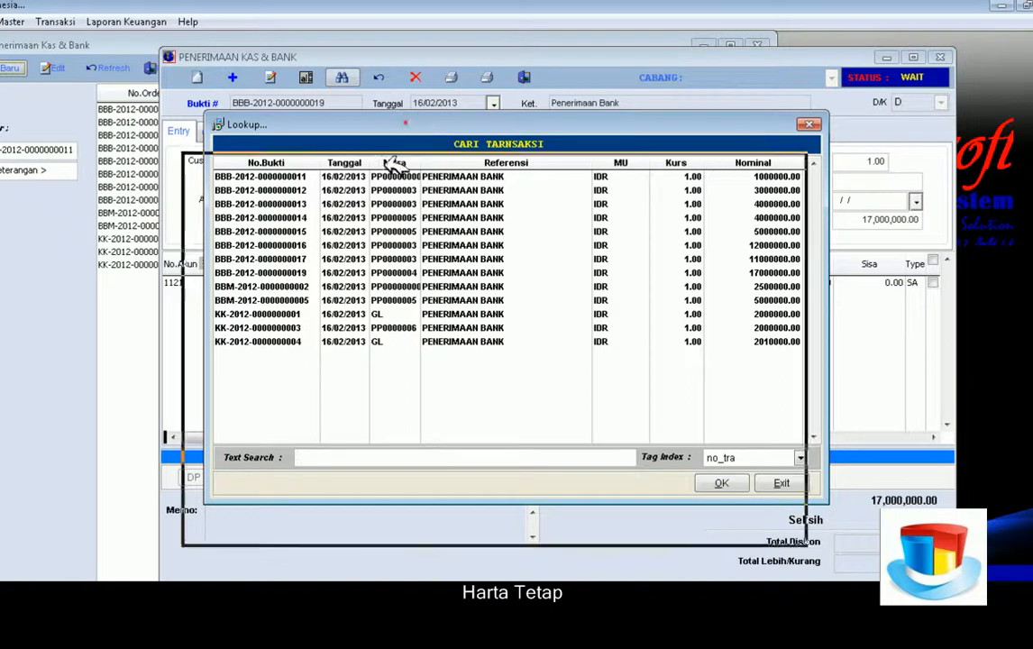
pyautogui.moveTo(417, 124); pyautogui.dragTo(385, 198)
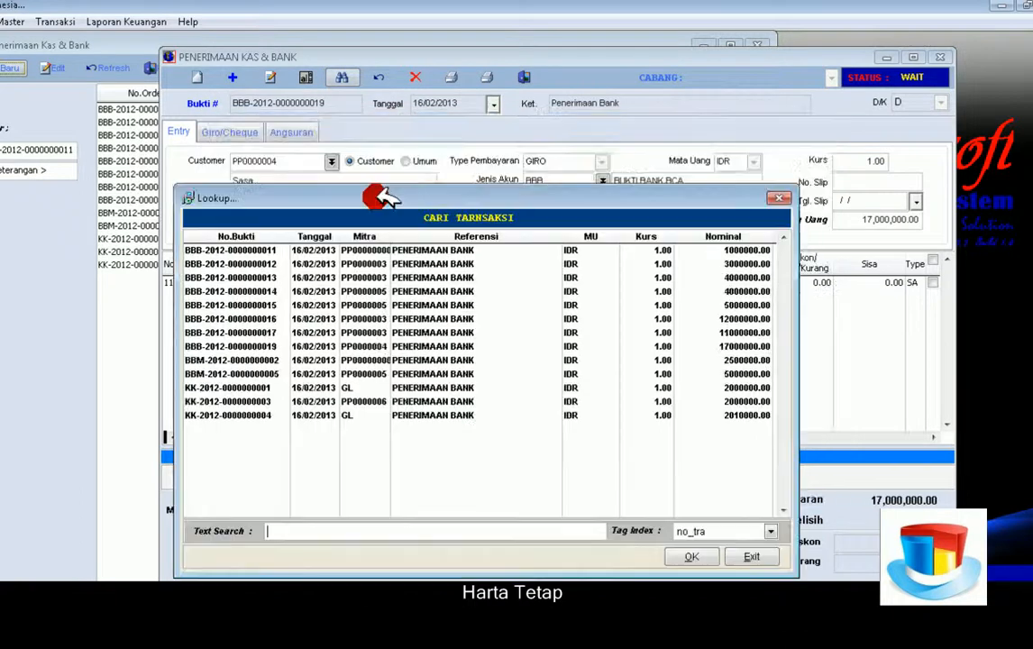
pyautogui.click(781, 198)
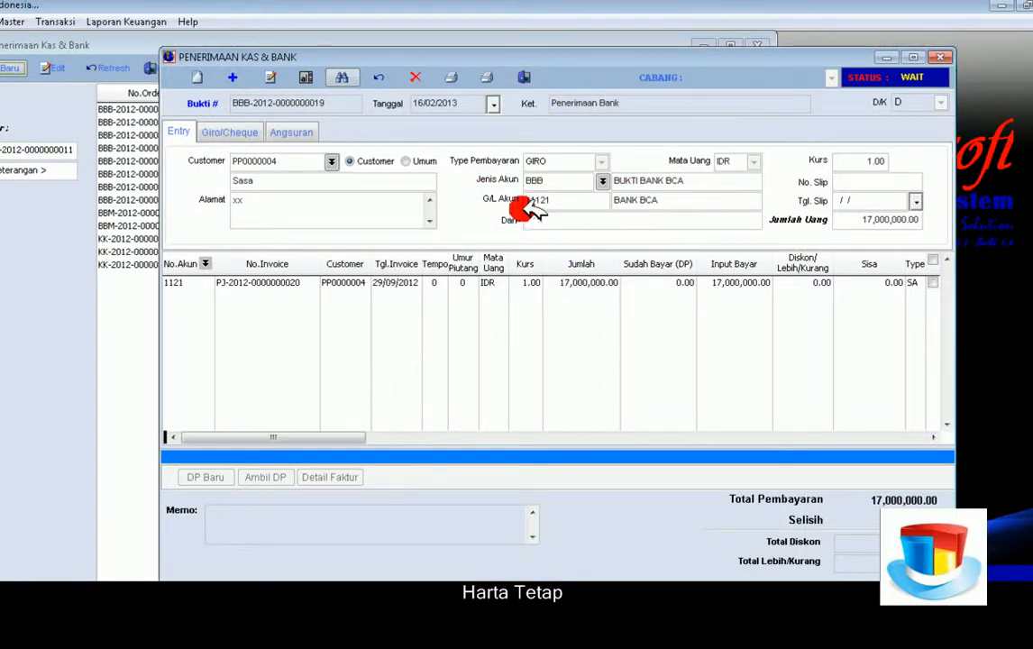
pyautogui.click(939, 57)
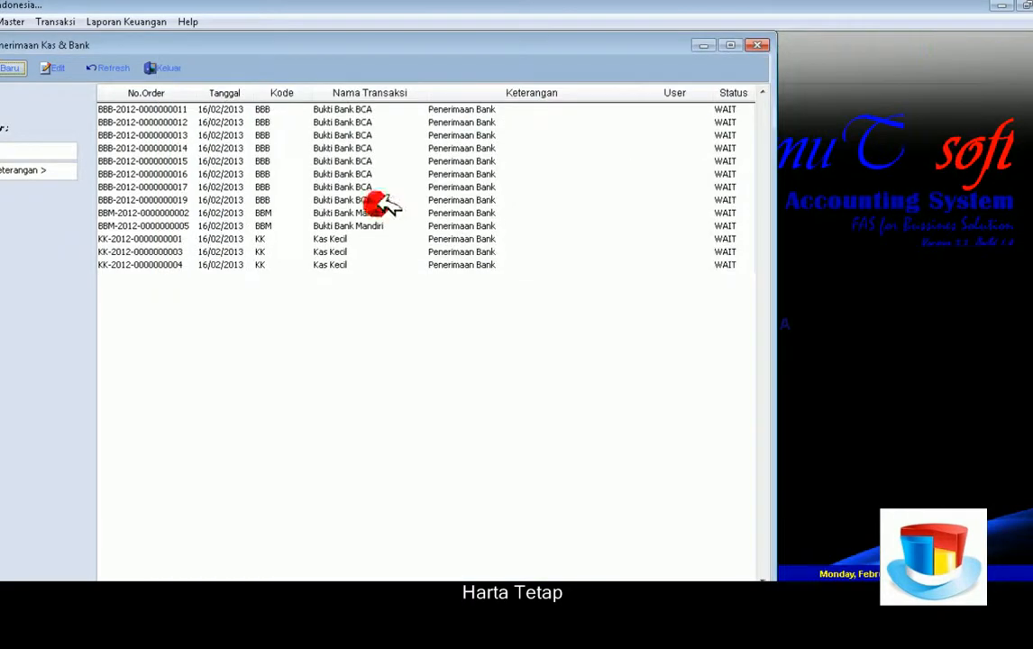
# Examine the second Bukti Bank Mandiri receipt and the last Kas Kecil receipt in the list, closing each one
pyautogui.doubleClick(199, 225)
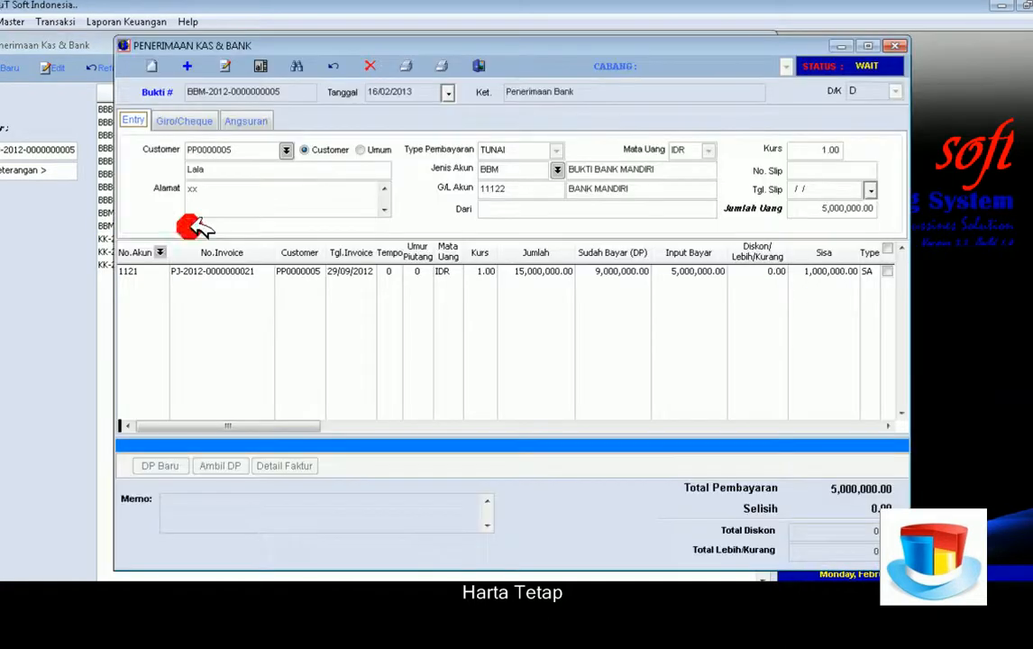
pyautogui.click(478, 66)
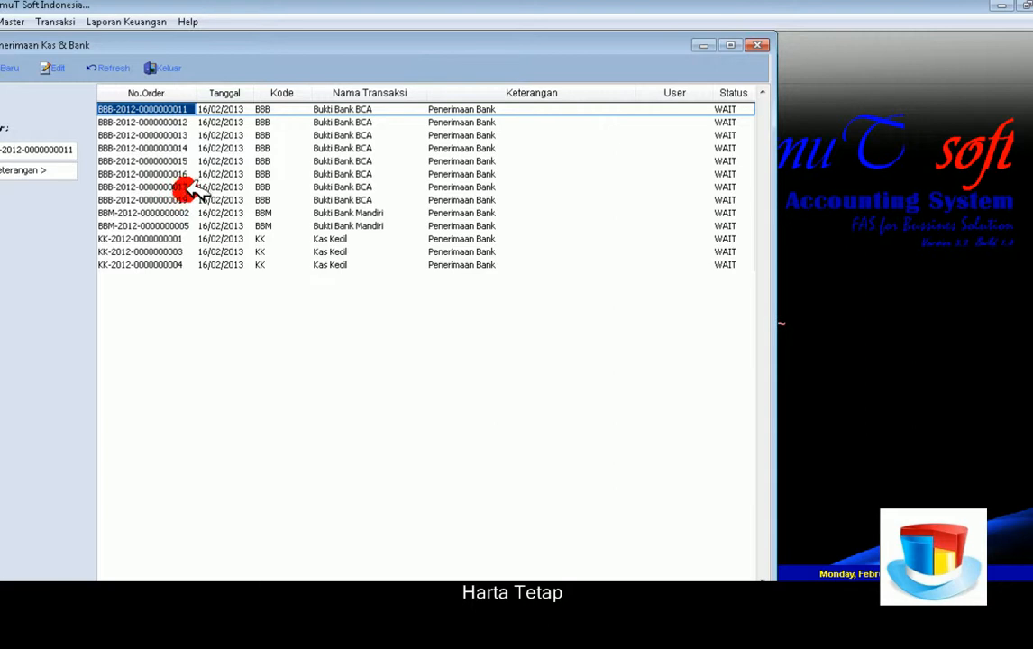
pyautogui.doubleClick(184, 266)
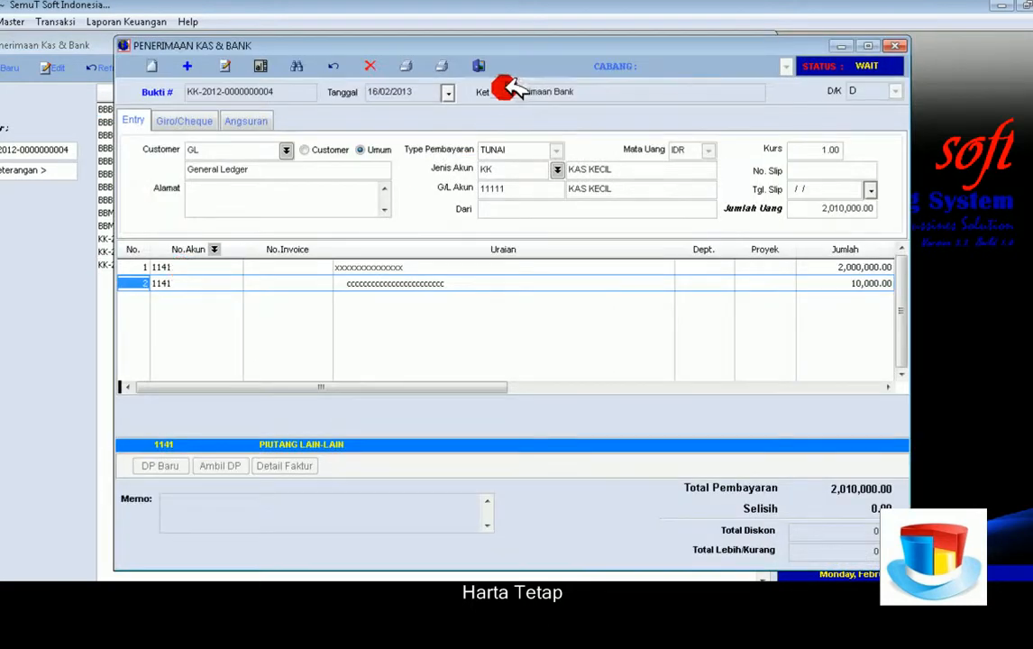
pyautogui.click(479, 66)
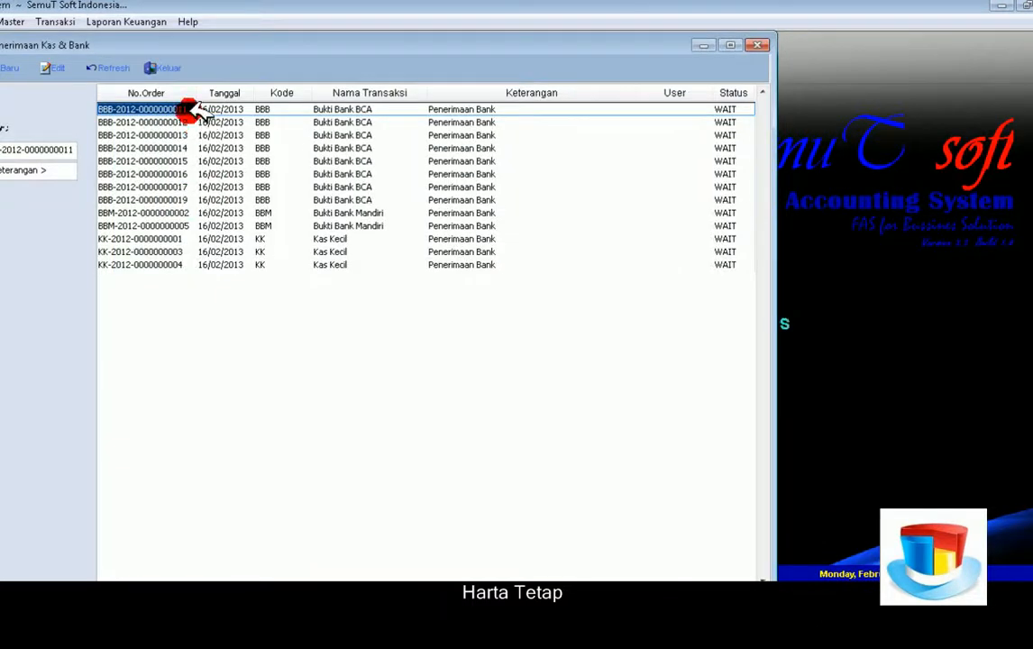
# Examine the last and first Bukti Bank BCA receipts in the Penerimaan Kas & Bank list, closing each one
pyautogui.click(191, 199)
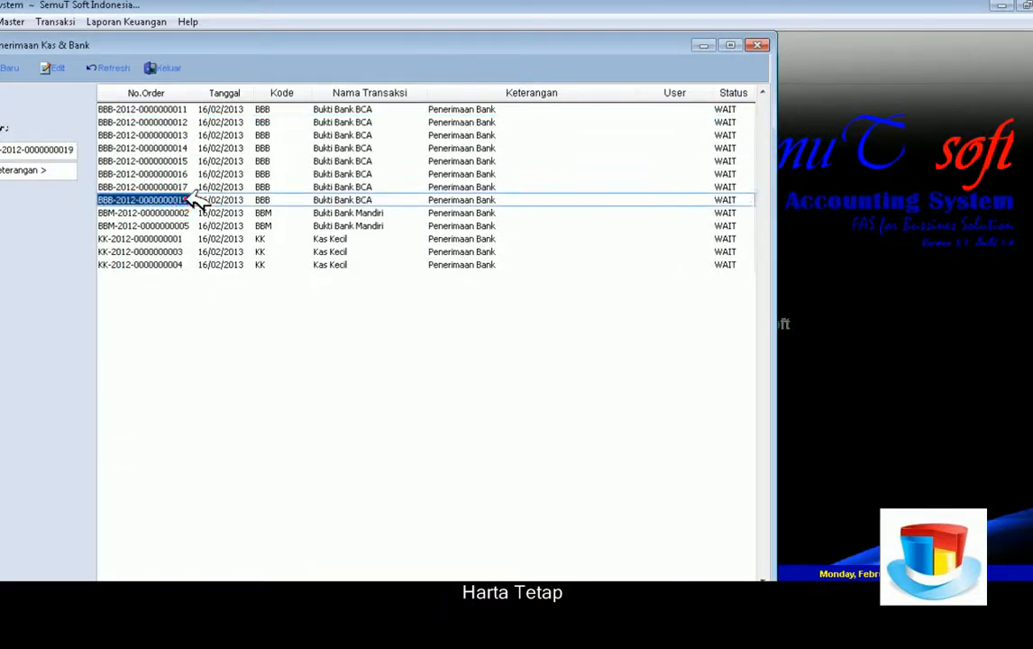
pyautogui.doubleClick(191, 199)
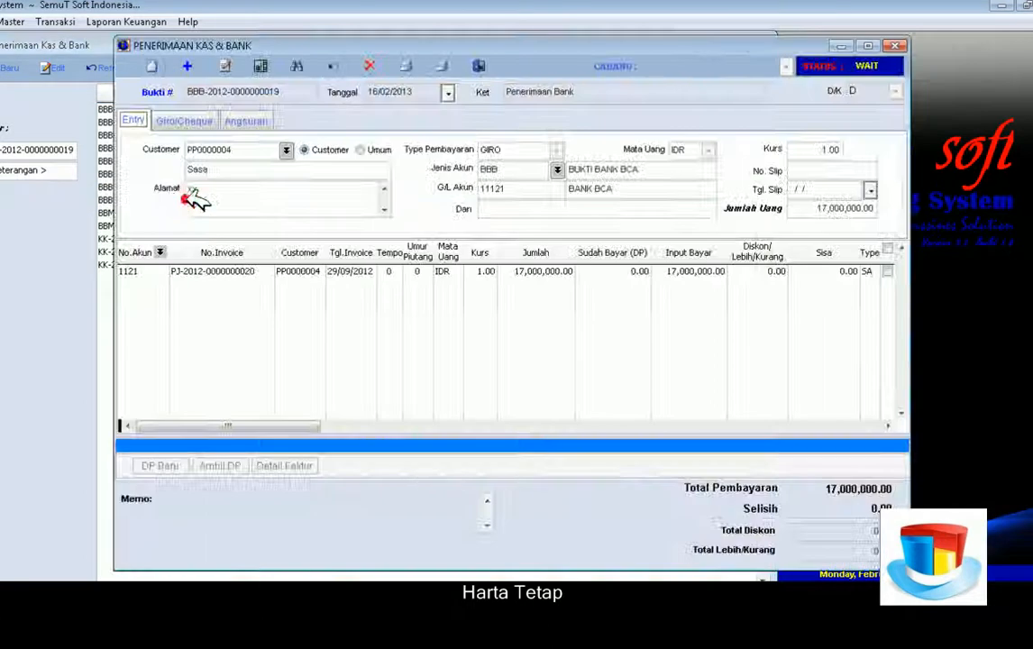
pyautogui.click(480, 65)
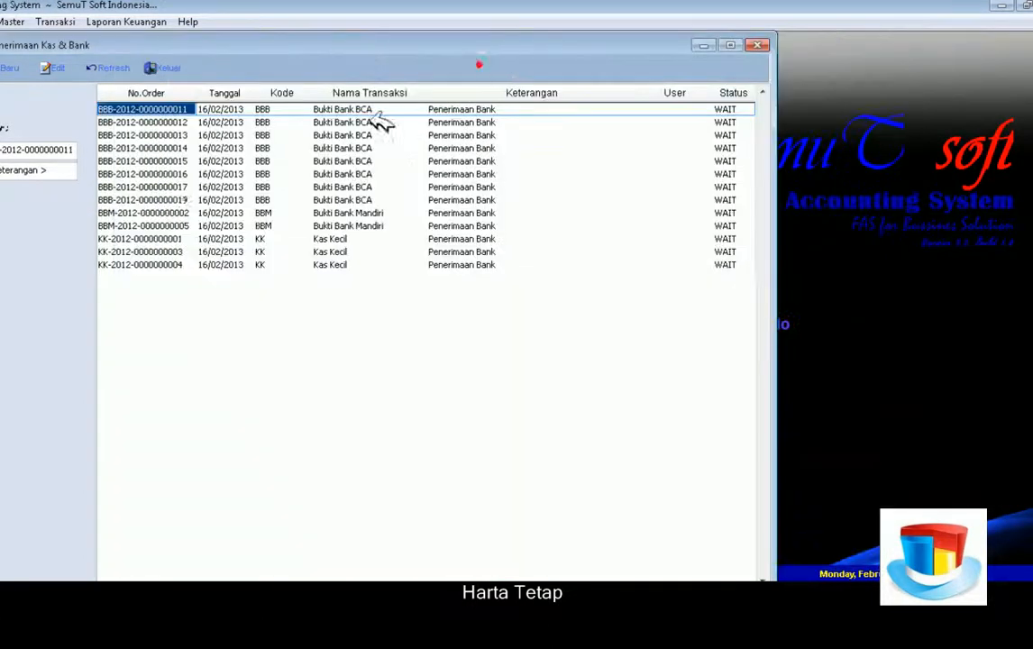
pyautogui.doubleClick(187, 199)
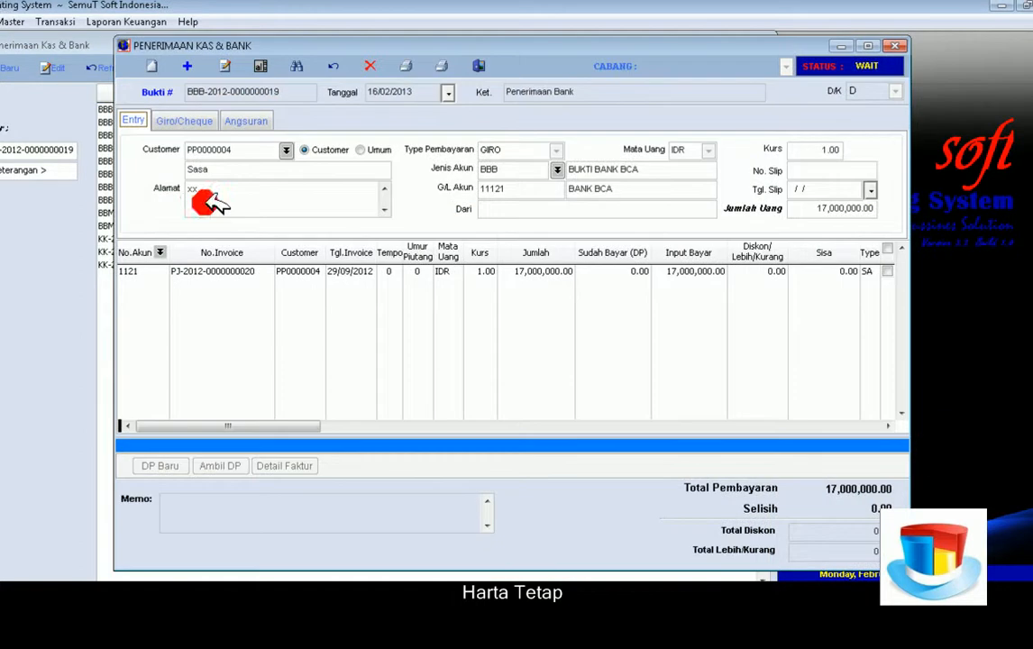
pyautogui.click(481, 66)
pyautogui.doubleClick(213, 161)
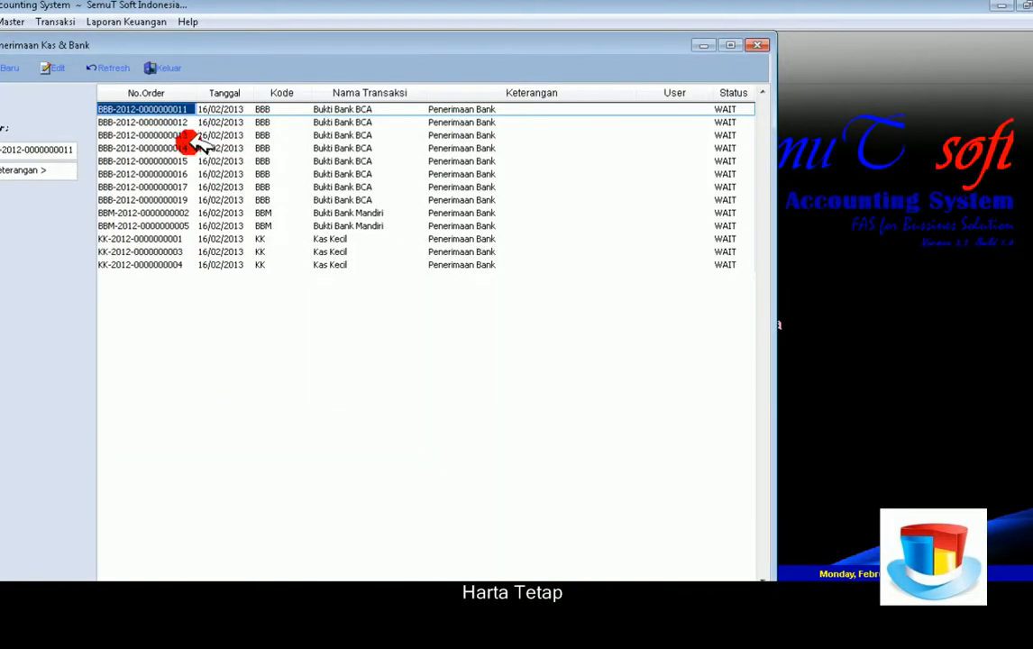
pyautogui.doubleClick(200, 109)
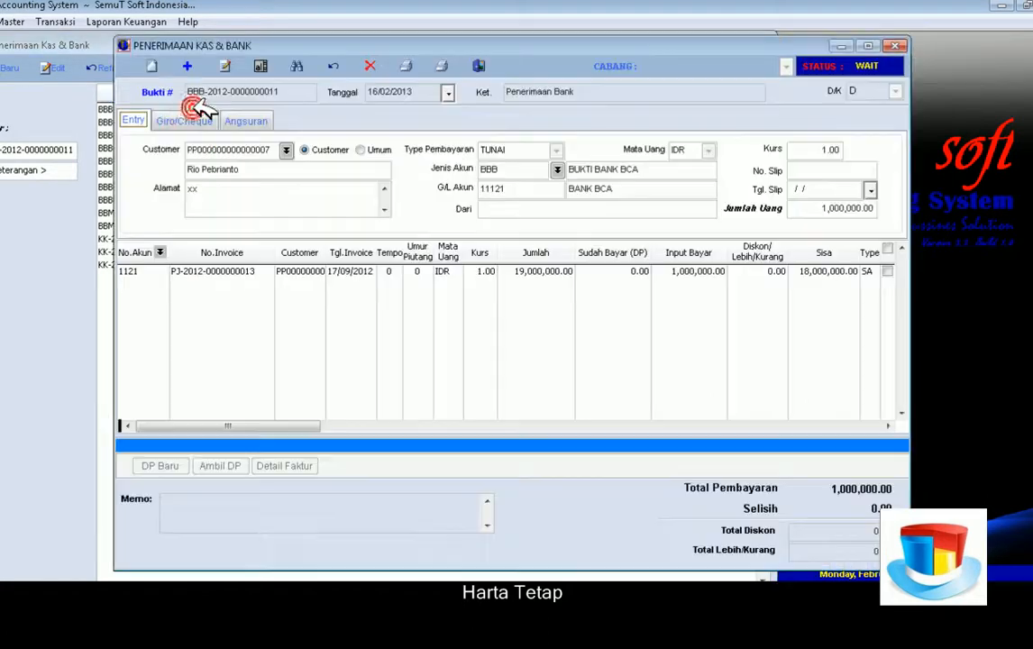
pyautogui.click(480, 66)
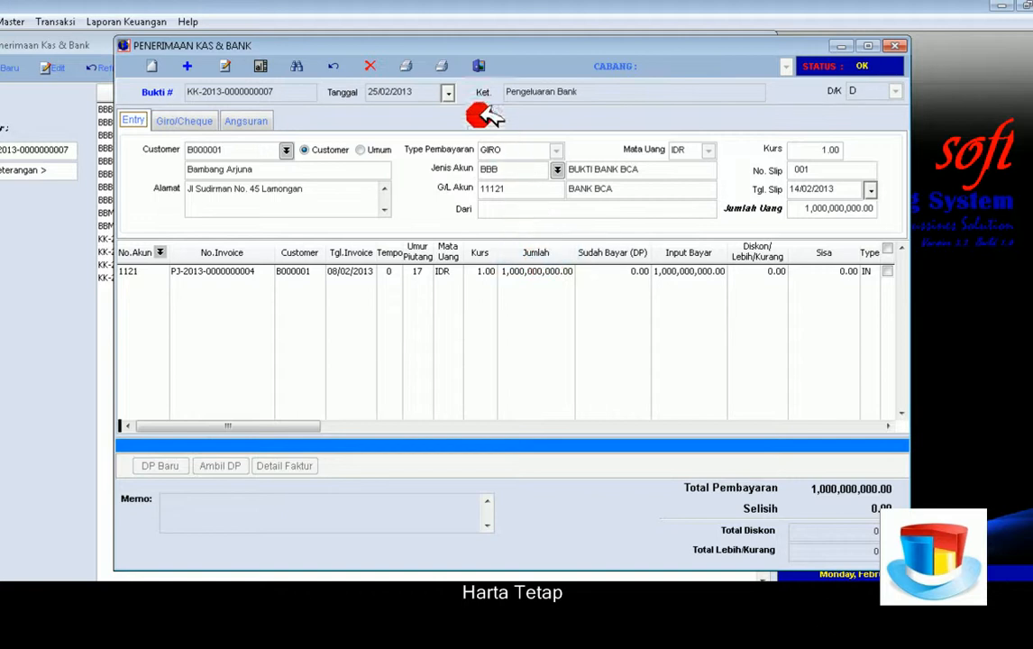
# Preview the printed voucher of the 1,000,000,000.00 Giro receipt dated 25/02/2013, and close the preview
pyautogui.click(406, 65)
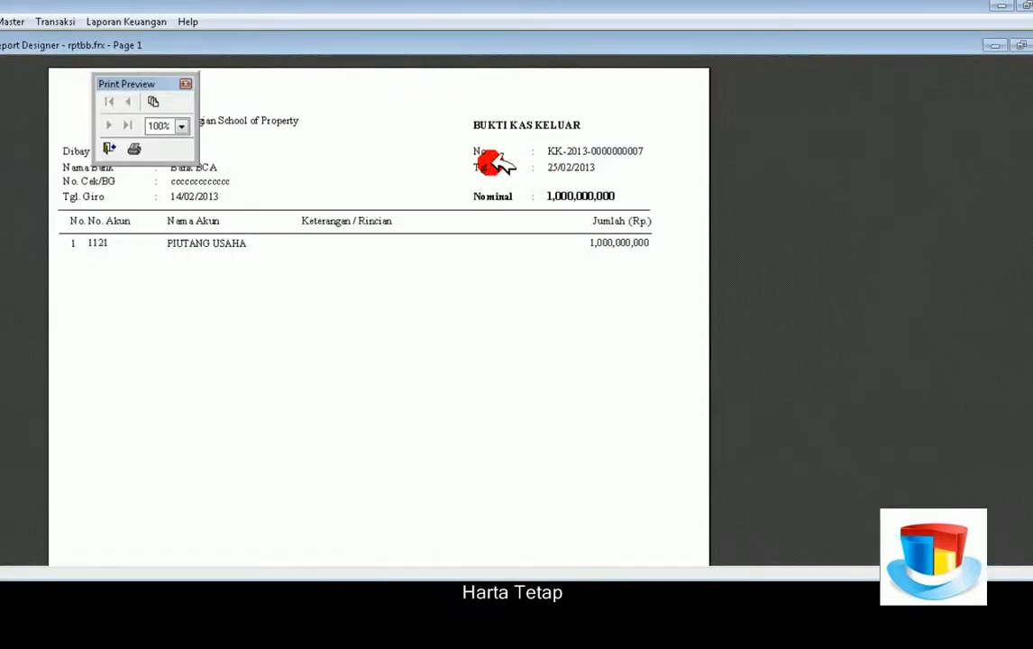
pyautogui.scroll(1, 523, 175)
pyautogui.scroll(-2, 523, 175)
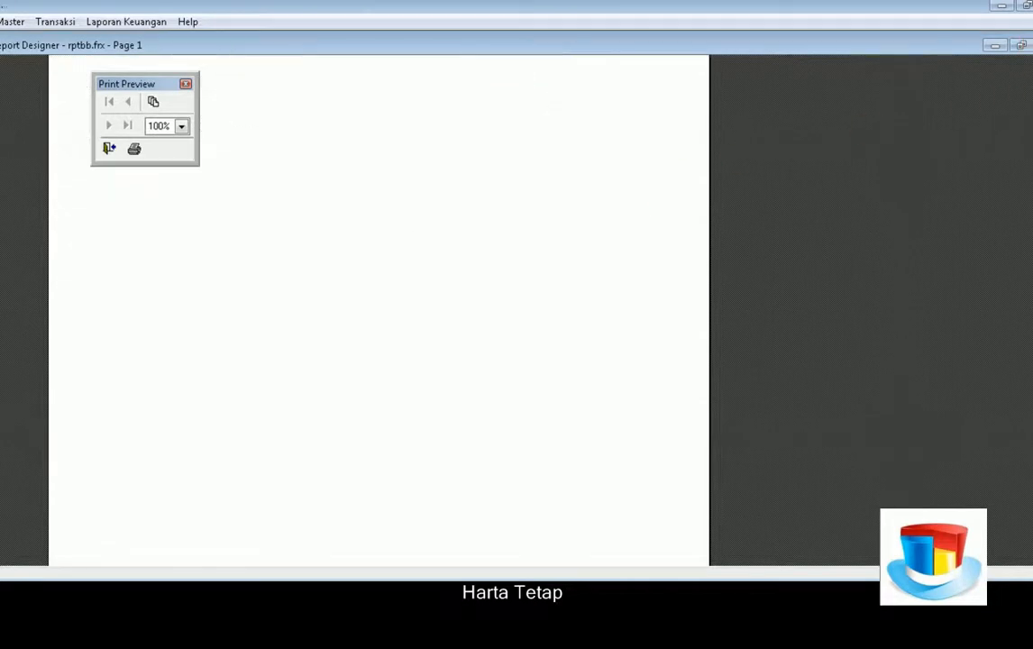
pyautogui.click(1032, 45)
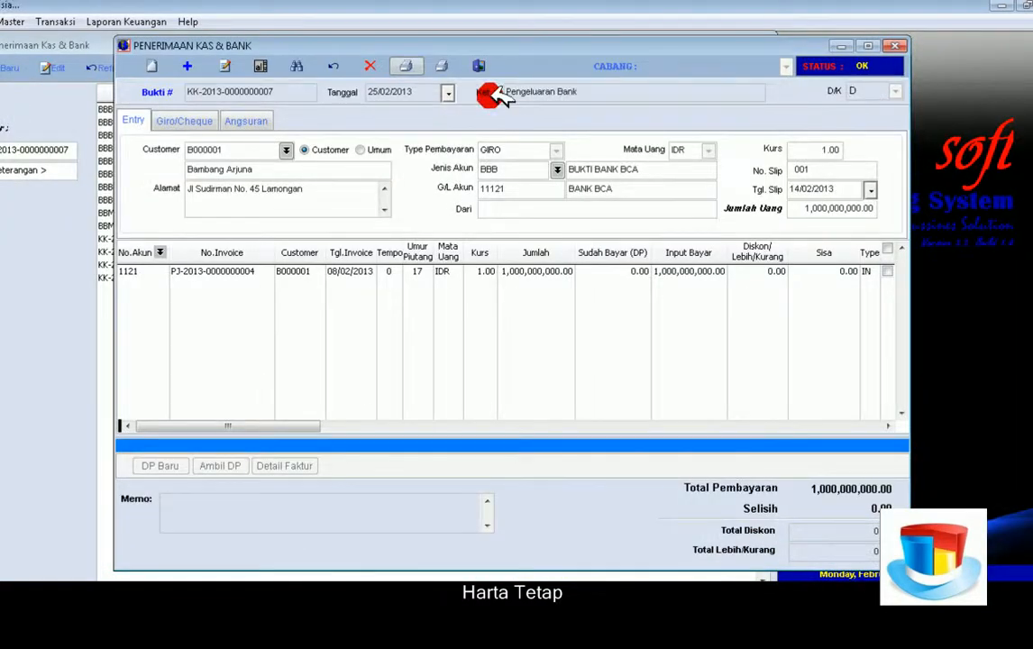
# Preview the printed Kwitansi of the 1,000,000,000.00 Giro receipt, and close the preview, the receipt form and the Penerimaan Kas & Bank list
pyautogui.click(442, 66)
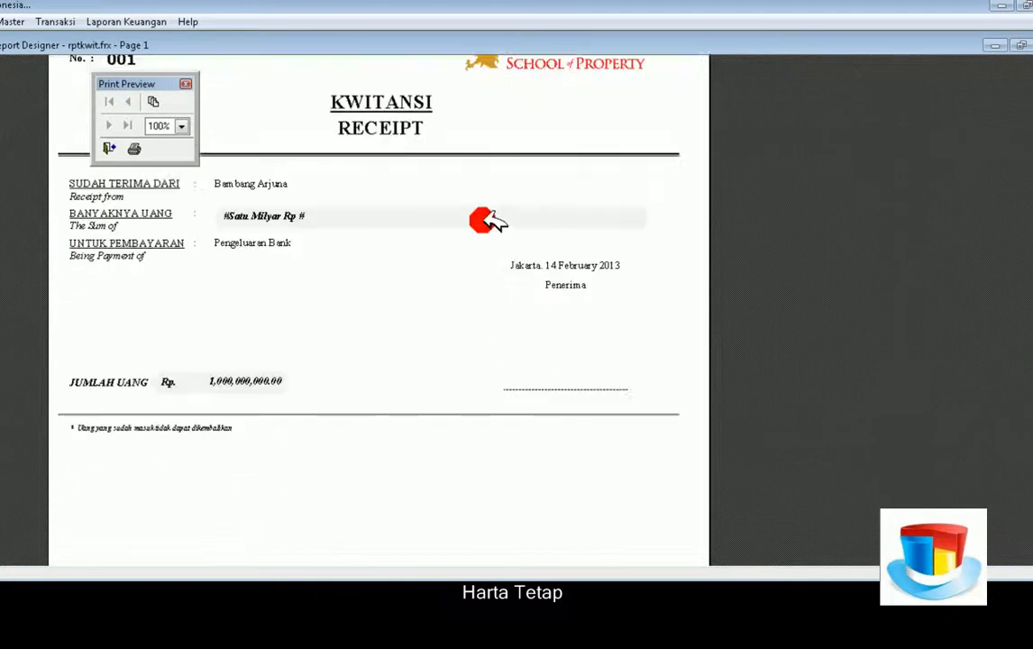
pyautogui.scroll(1, 999, 107)
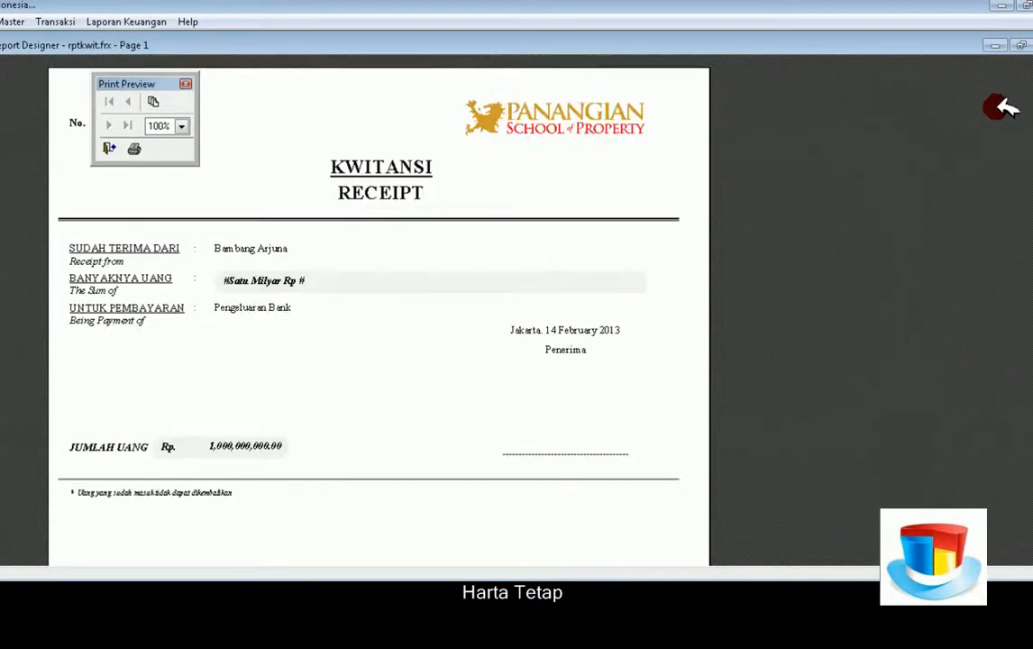
pyautogui.click(1032, 46)
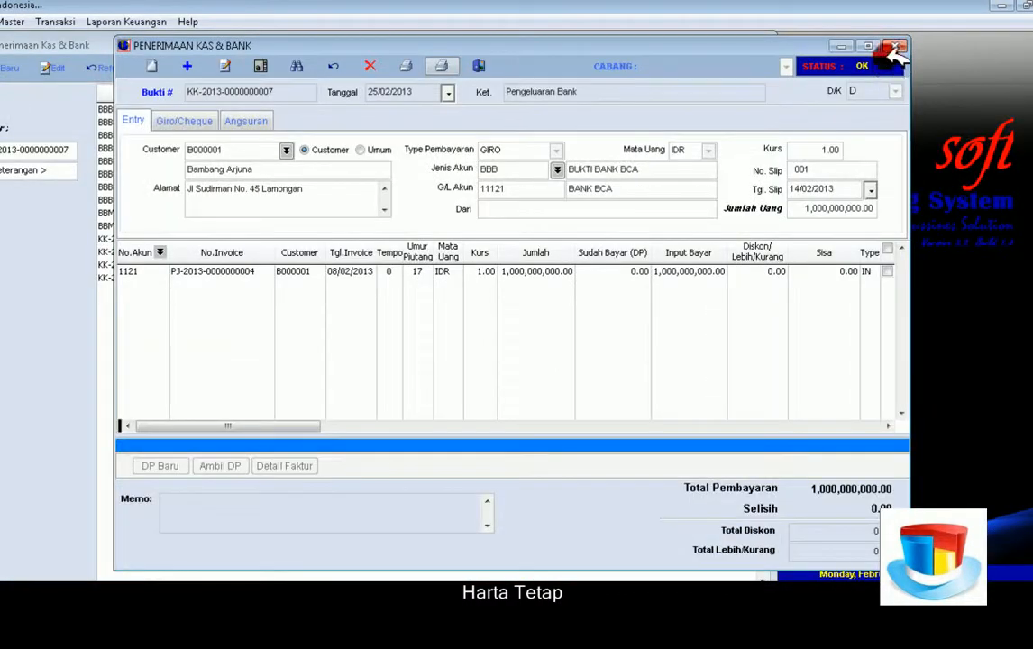
pyautogui.click(484, 63)
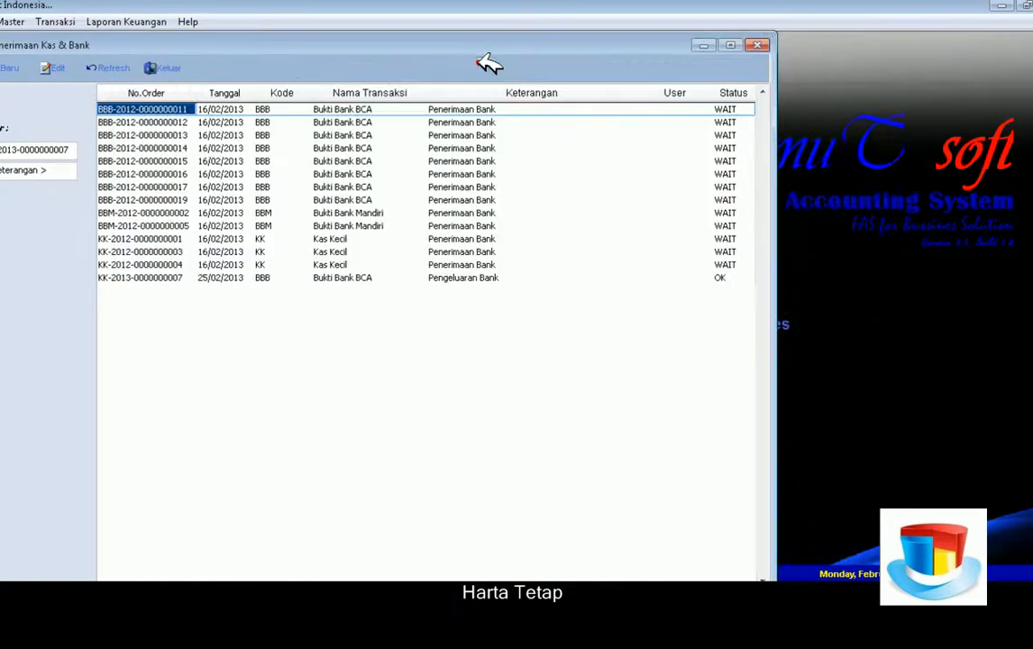
pyautogui.click(173, 65)
# Preview the standard Balance Sheet report for the period ending 28 February 2013, and close the preview and its print dialog
pyautogui.click(132, 19)
pyautogui.click(11, 113)
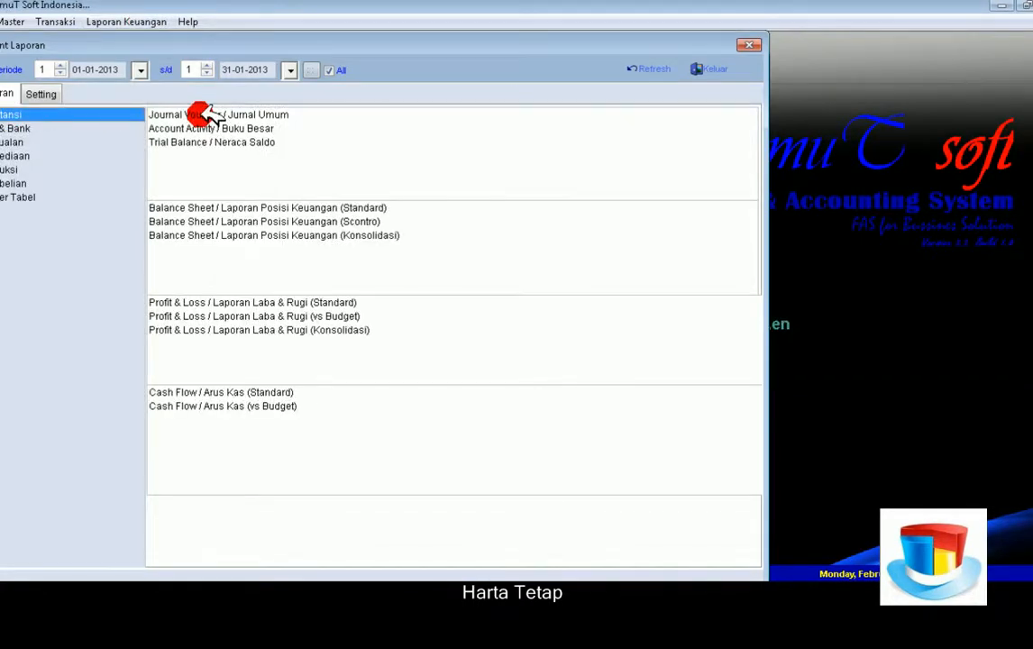
pyautogui.doubleClick(322, 213)
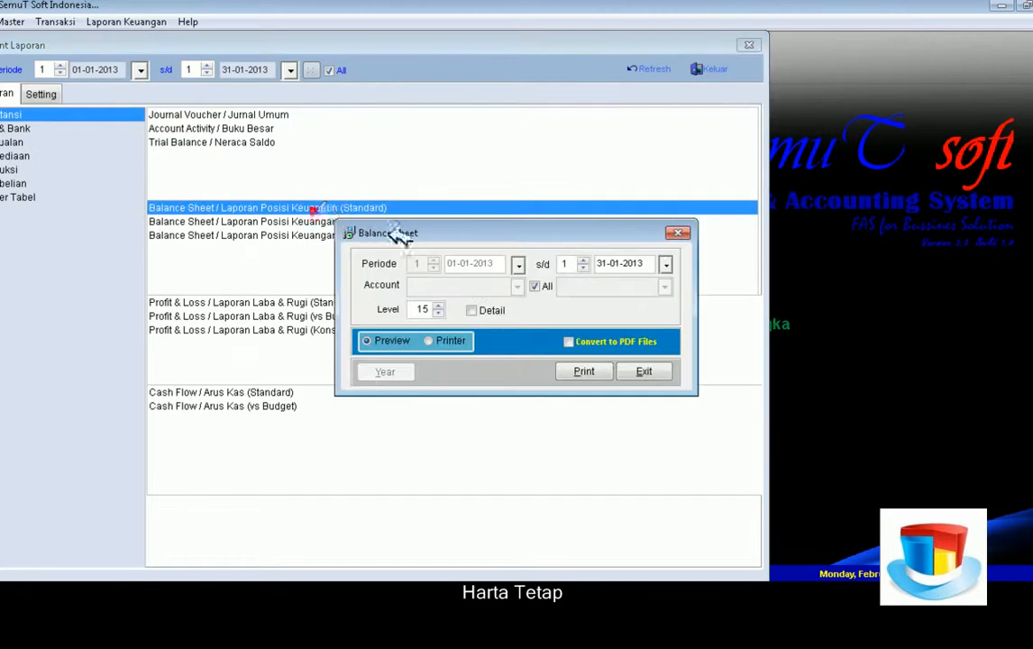
pyautogui.click(586, 367)
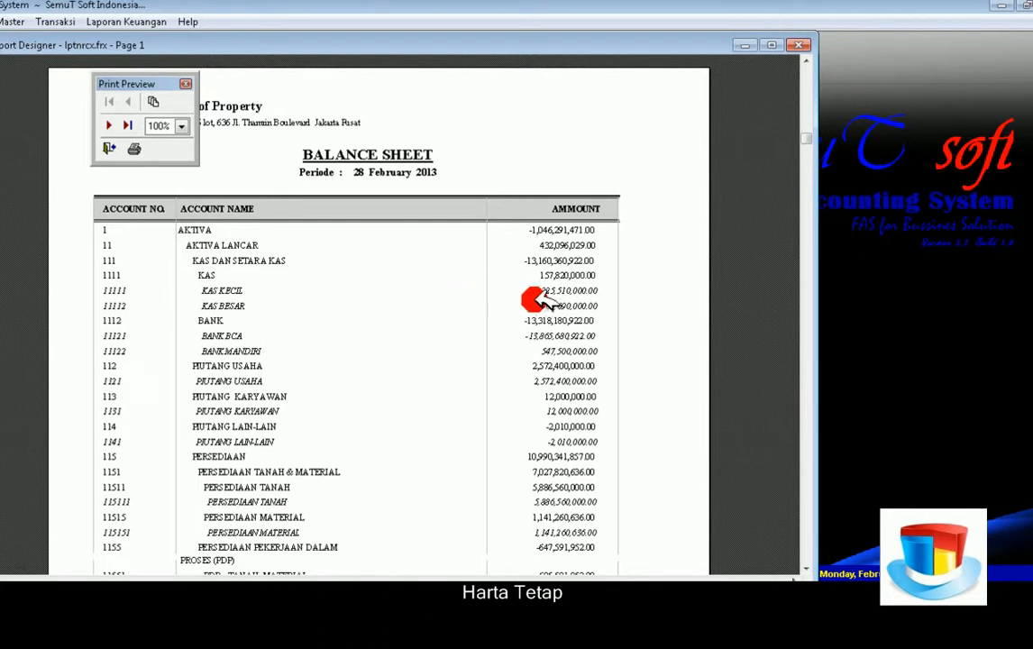
pyautogui.click(798, 44)
pyautogui.click(681, 228)
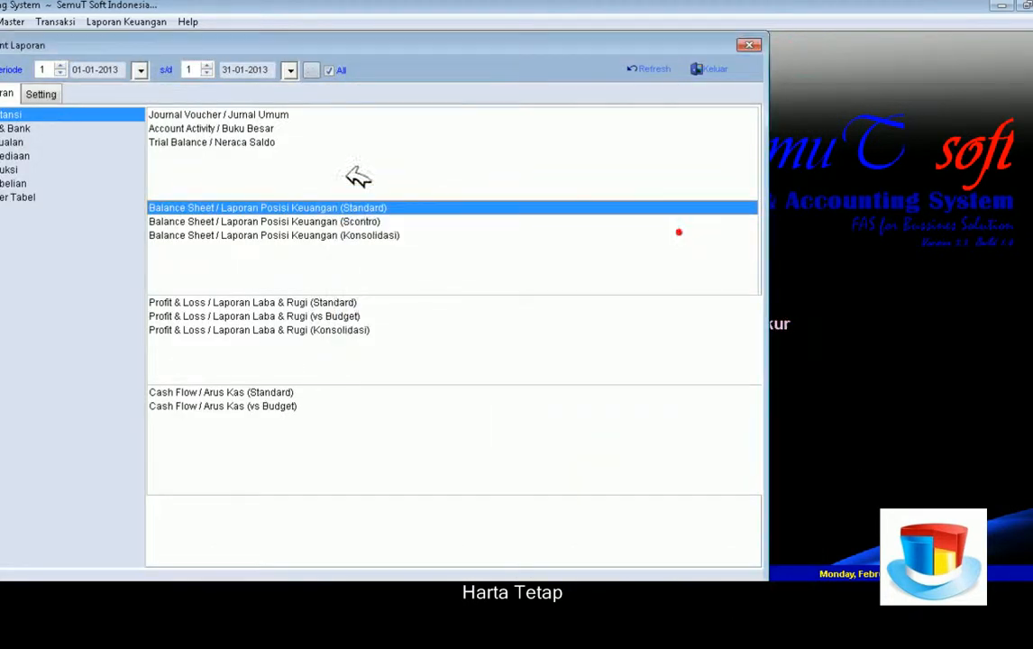
# Preview the Buku Besar of G/L account 11121 (Bank BCA) from 01-01-2013 to 28-02-2013, and close the preview and report windows
pyautogui.doubleClick(262, 141)
pyautogui.click(647, 371)
pyautogui.doubleClick(253, 130)
pyautogui.click(575, 269)
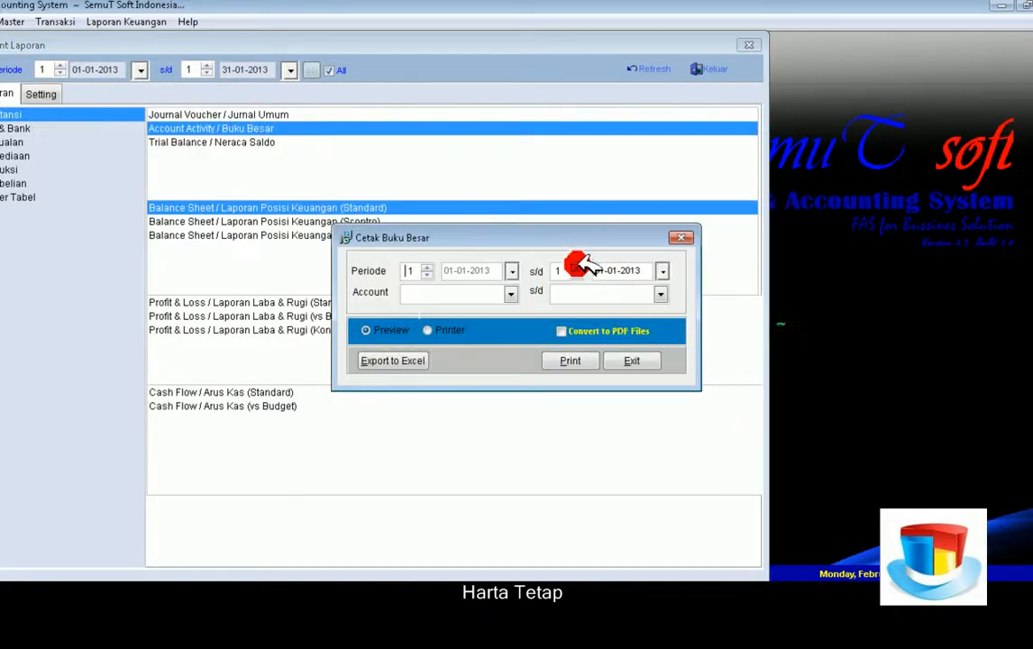
pyautogui.moveTo(511, 293)
pyautogui.mouseDown()
pyautogui.moveTo(528, 300)
pyautogui.moveTo(503, 313)
pyautogui.moveTo(475, 365)
pyautogui.moveTo(761, 395)
pyautogui.moveTo(564, 382)
pyautogui.mouseUp()
pyautogui.click(564, 363)
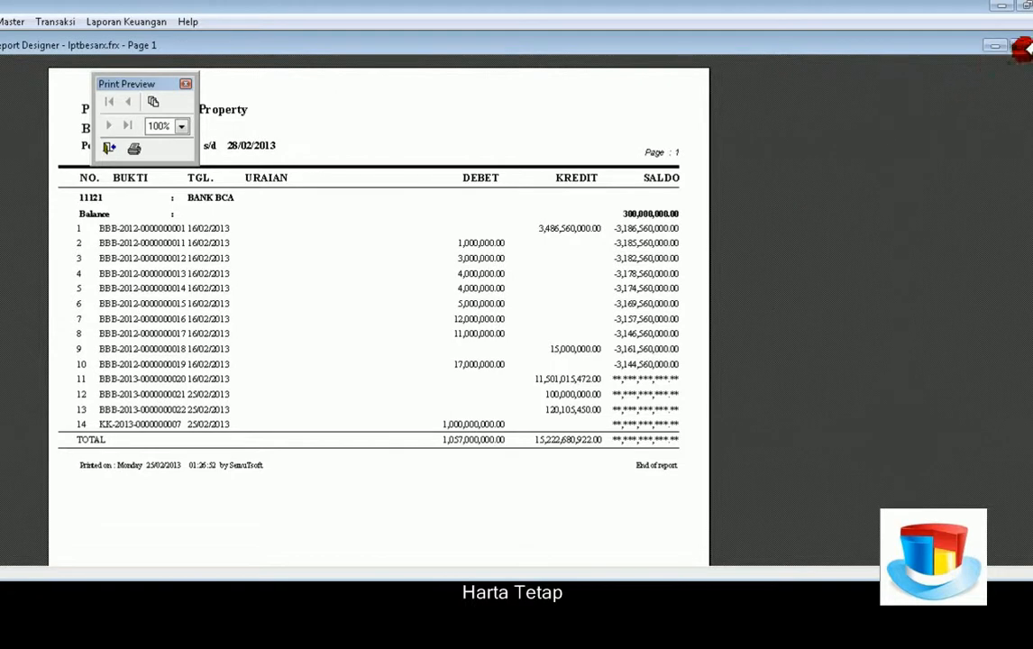
pyautogui.click(1021, 45)
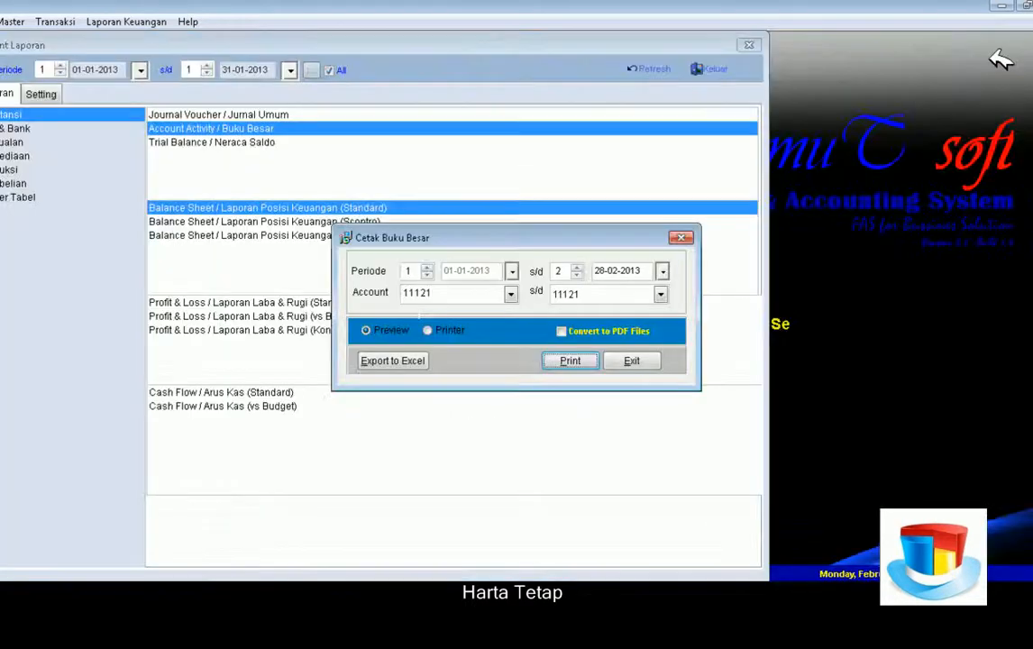
pyautogui.click(686, 238)
pyautogui.click(748, 44)
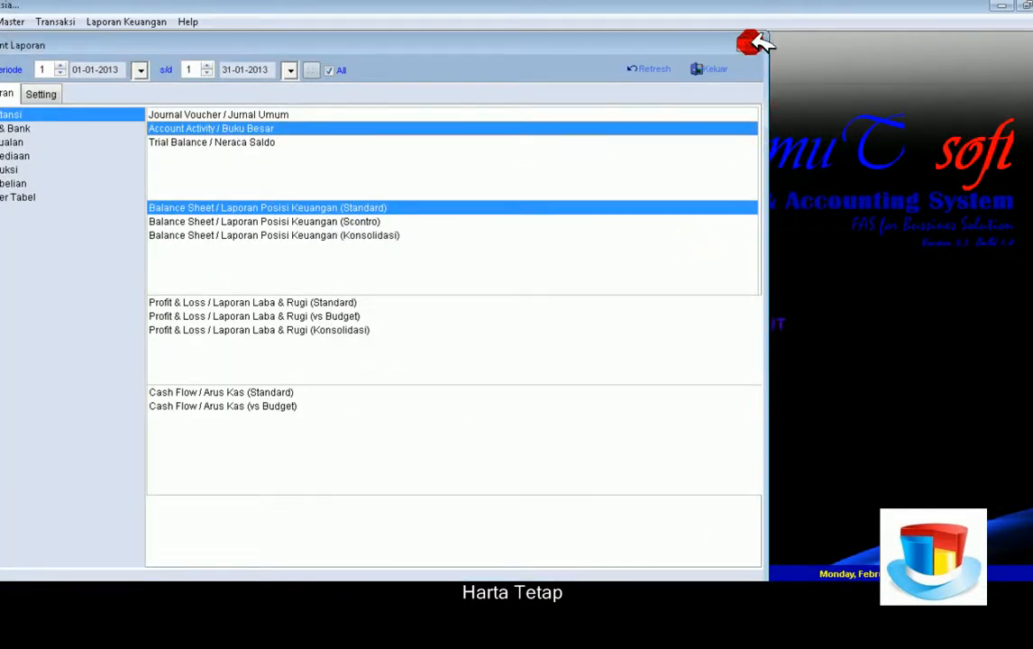